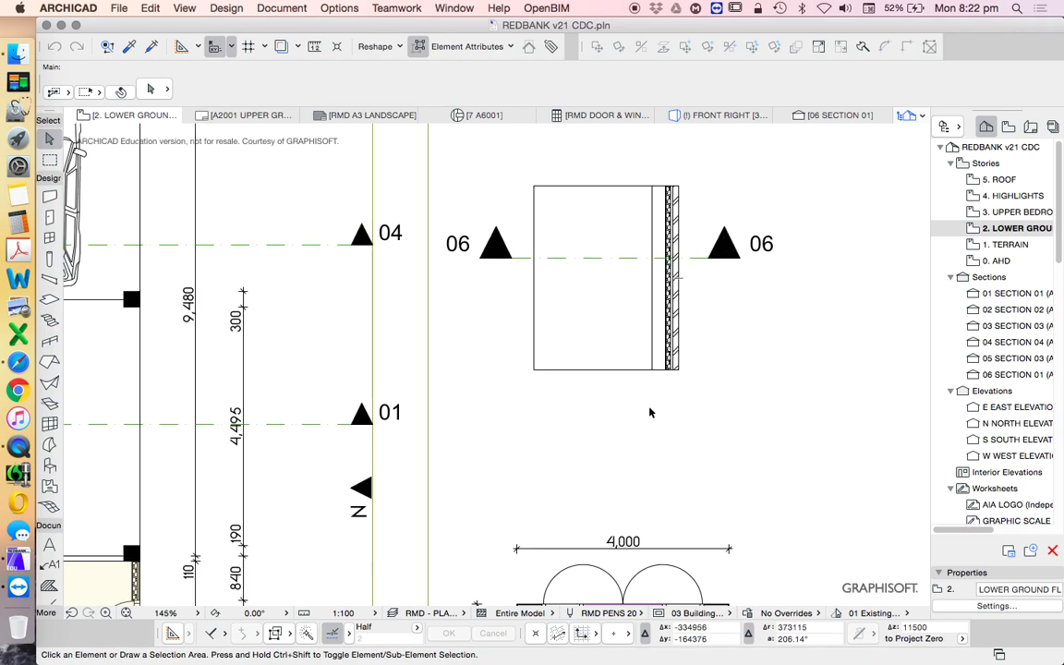
Examine the section 06 marker, concrete slab and brick veneer edge beam in the detached sample on the lower ground floor plan
{"action": "scroll", "coordinate": [654, 411], "scroll_direction": "down", "scroll_amount": 2}
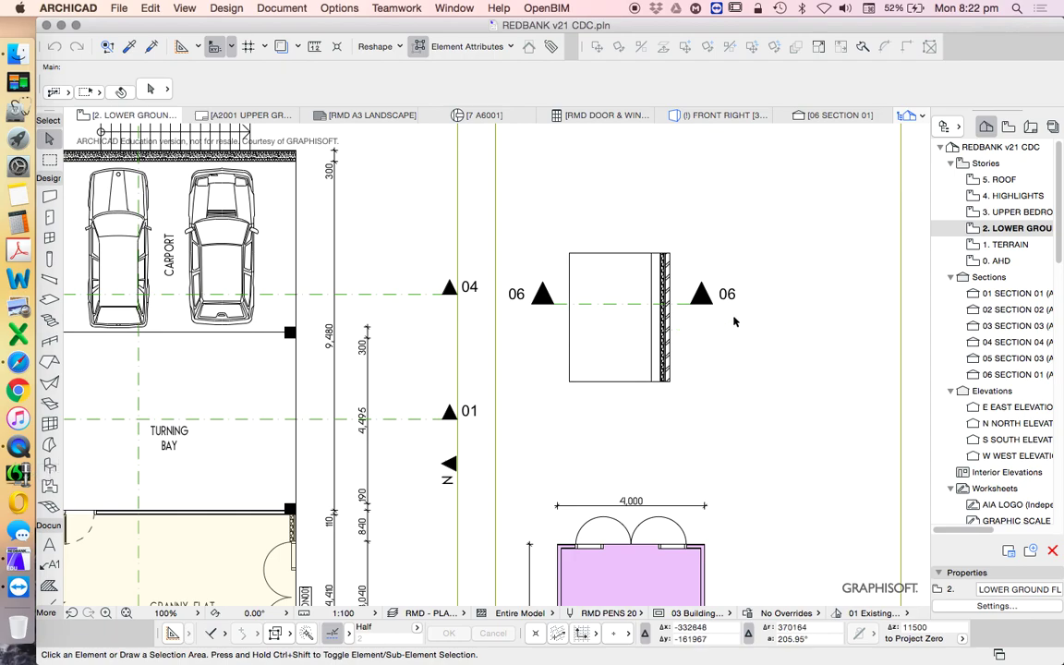
{"action": "scroll", "coordinate": [737, 307], "scroll_direction": "down", "scroll_amount": 1}
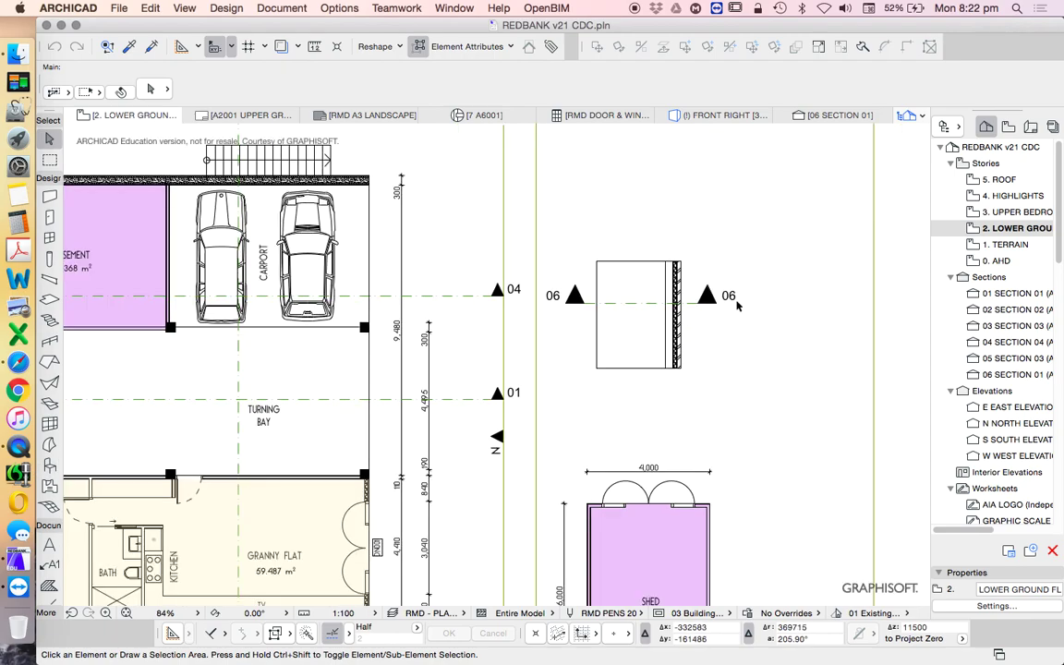
{"action": "scroll", "coordinate": [739, 297], "scroll_direction": "down", "scroll_amount": 1}
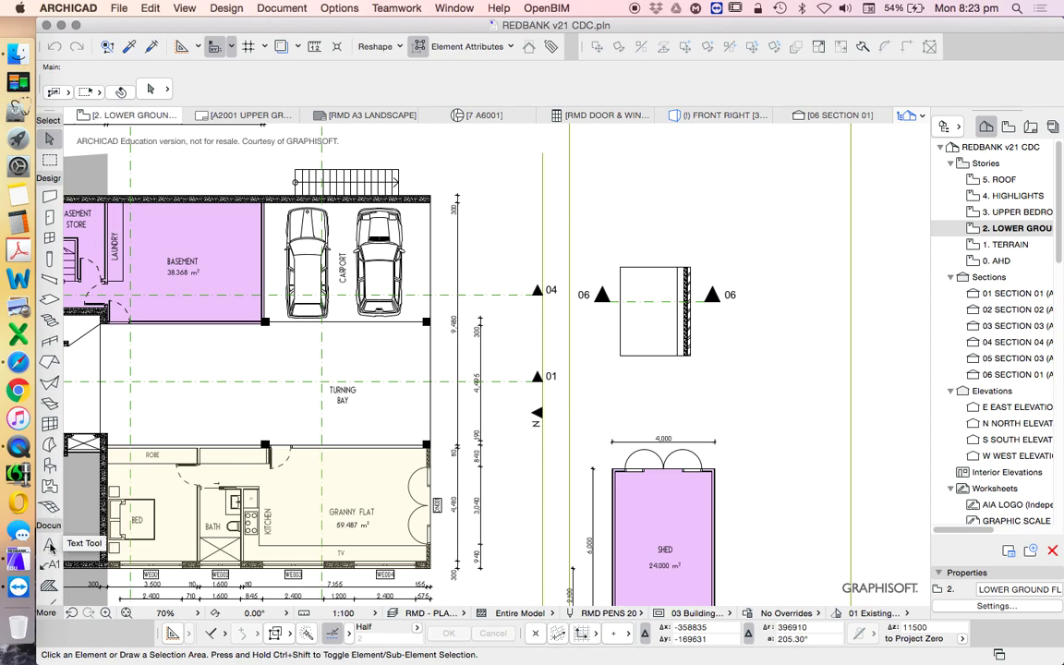
{"action": "scroll", "coordinate": [51, 549], "scroll_direction": "down", "scroll_amount": 2}
{"action": "scroll", "coordinate": [51, 549], "scroll_direction": "down", "scroll_amount": 2}
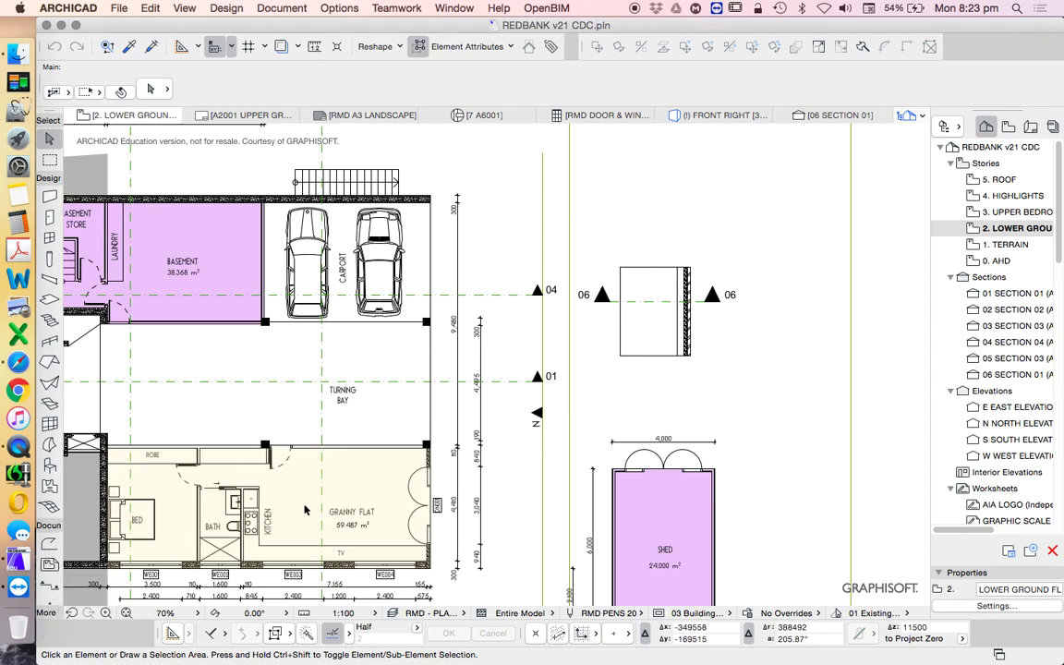
{"action": "scroll", "coordinate": [726, 281], "scroll_direction": "up", "scroll_amount": 2}
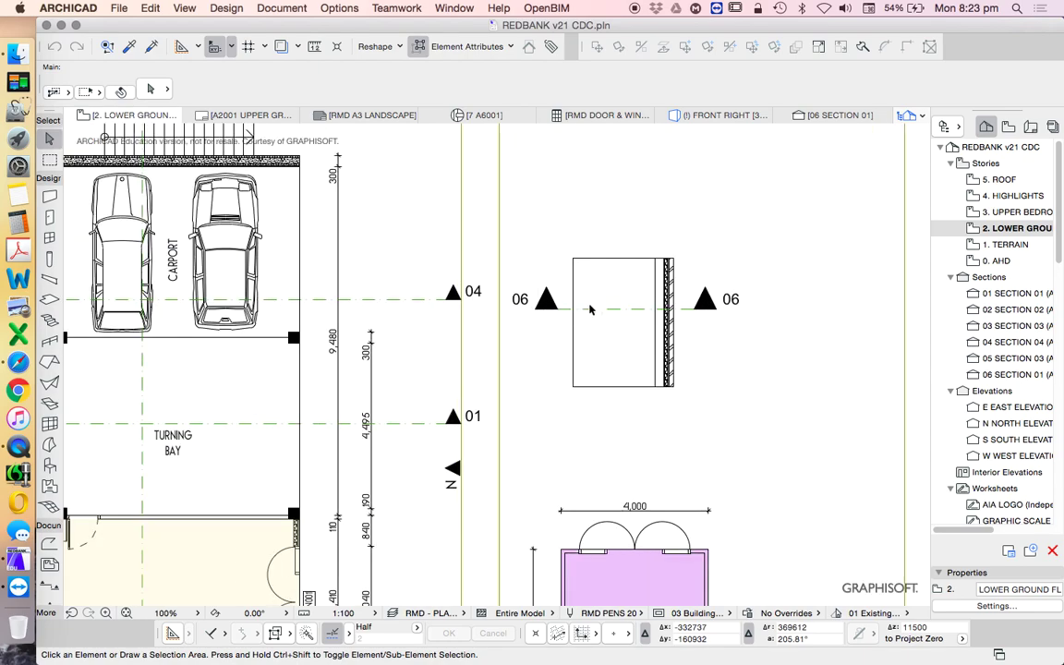
{"action": "scroll", "coordinate": [704, 294], "scroll_direction": "up", "scroll_amount": 2}
{"action": "left_click", "coordinate": [706, 315]}
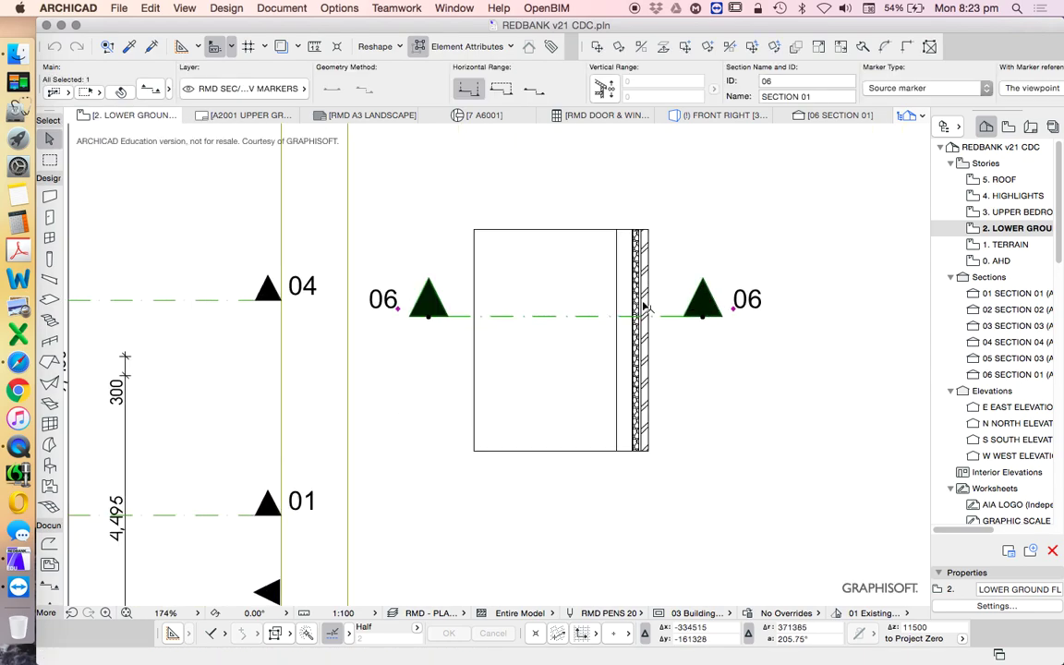
{"action": "left_click", "coordinate": [637, 284]}
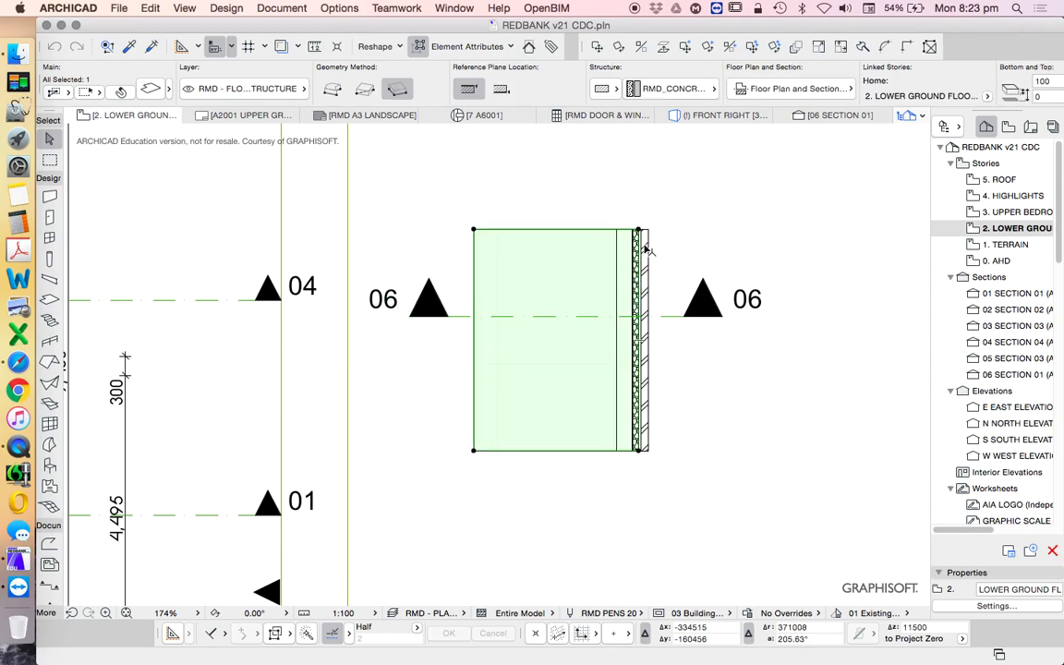
{"action": "scroll", "coordinate": [646, 238], "scroll_direction": "up", "scroll_amount": 2}
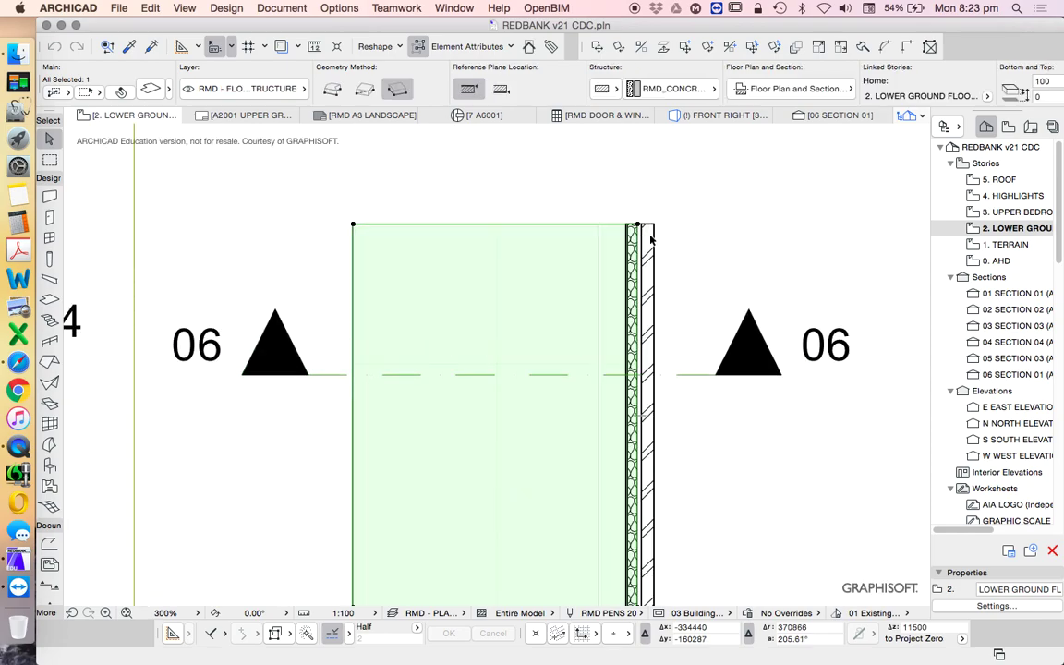
{"action": "left_click", "coordinate": [655, 251]}
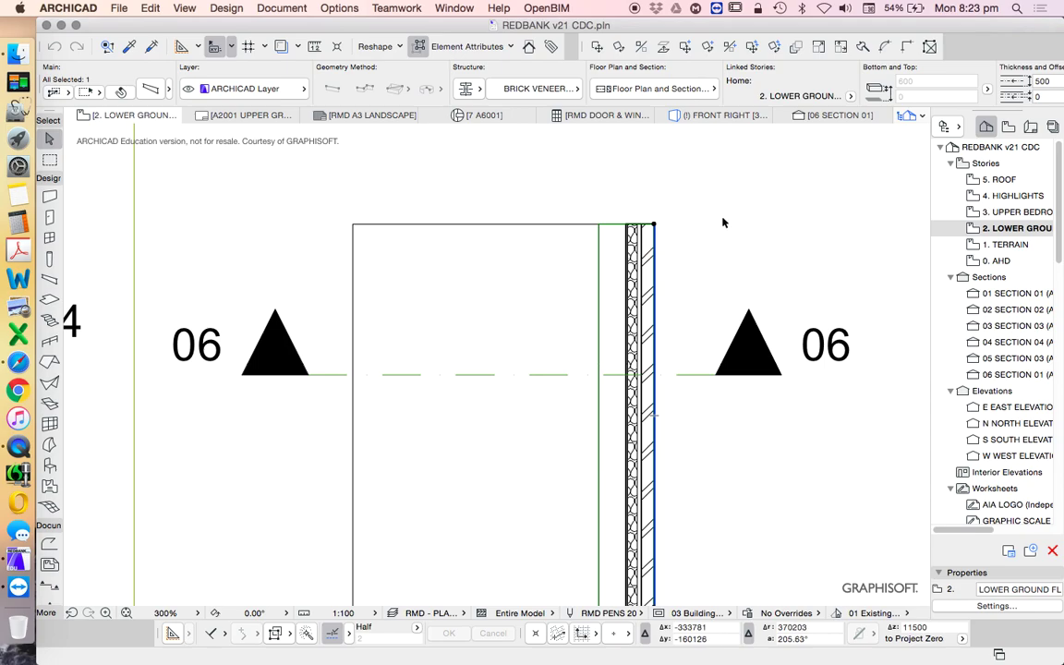
Open section 06 from its plan marker with the current view settings
{"action": "left_click", "coordinate": [745, 380]}
{"action": "right_click", "coordinate": [787, 235]}
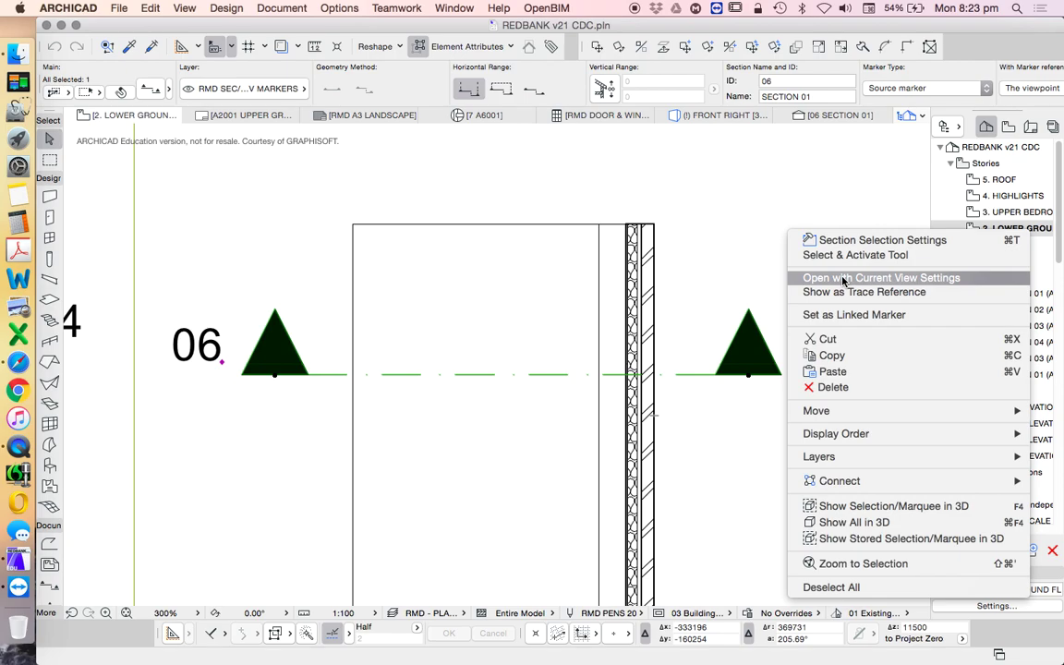
{"action": "left_click", "coordinate": [842, 278]}
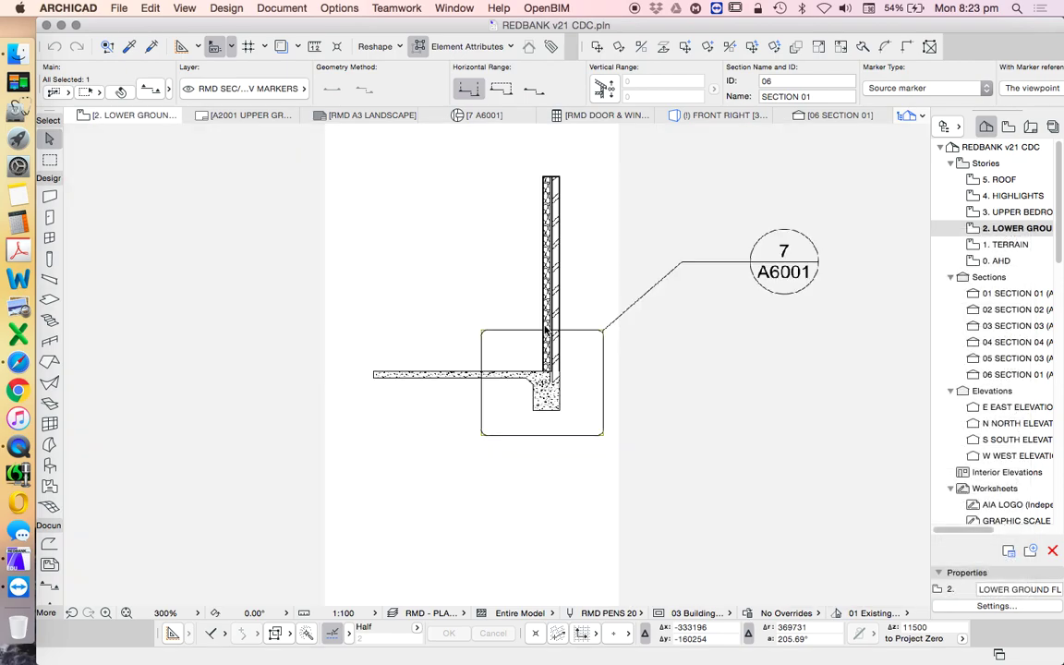
Select the brick veneer edge beam in the section and examine its rebate, haunch and junction with the slab
{"action": "scroll", "coordinate": [663, 434], "scroll_direction": "up", "scroll_amount": 5}
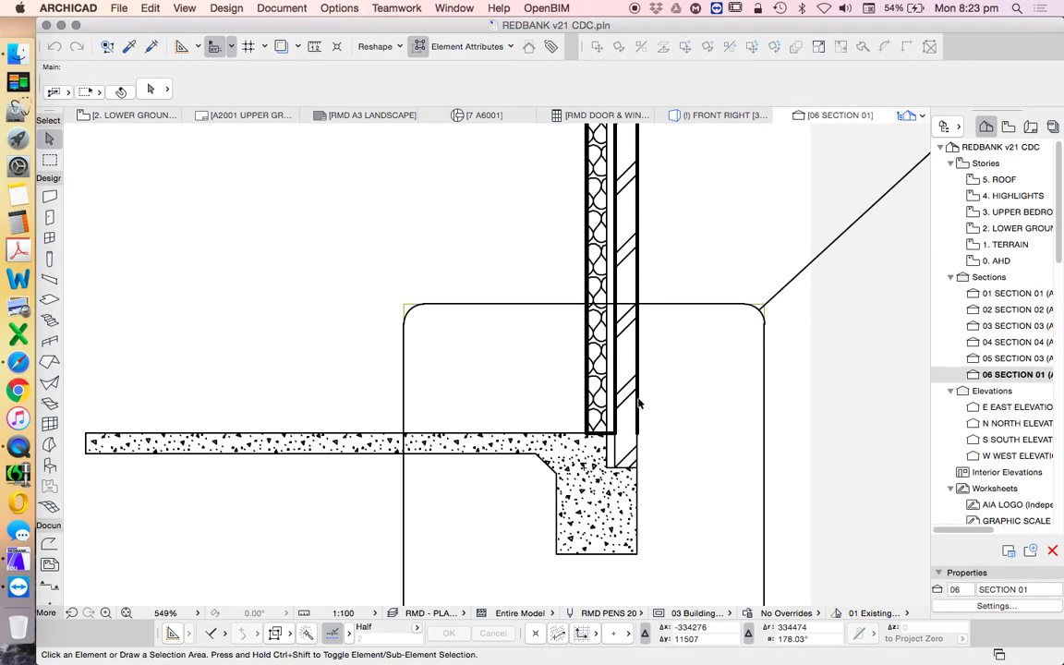
{"action": "scroll", "coordinate": [610, 363], "scroll_direction": "down", "scroll_amount": 3}
{"action": "scroll", "coordinate": [617, 425], "scroll_direction": "up", "scroll_amount": 5}
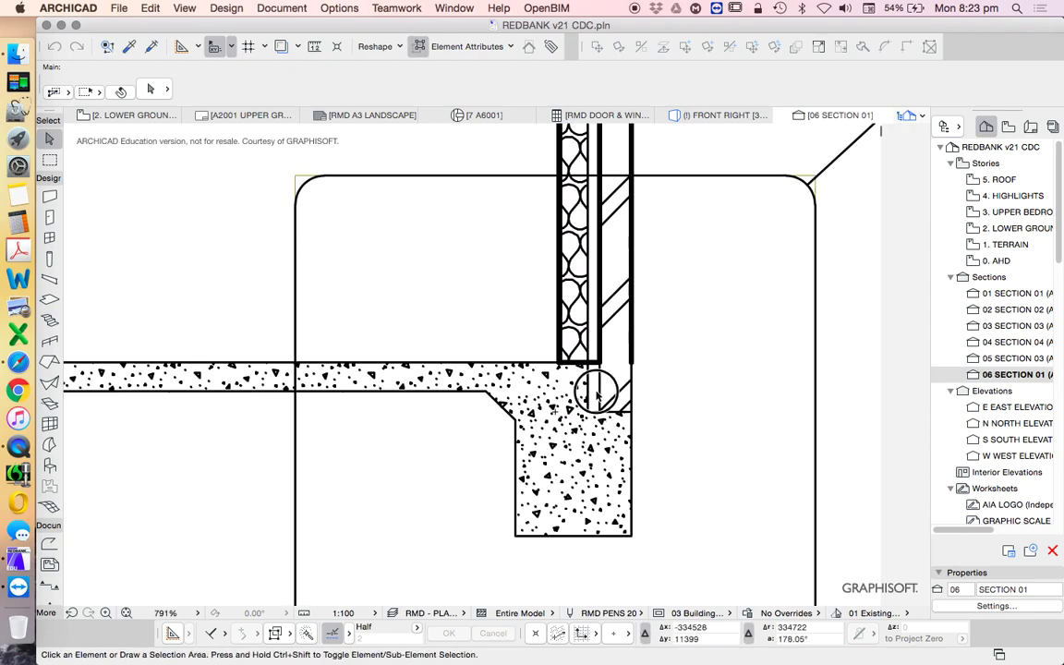
{"action": "left_click", "coordinate": [601, 393]}
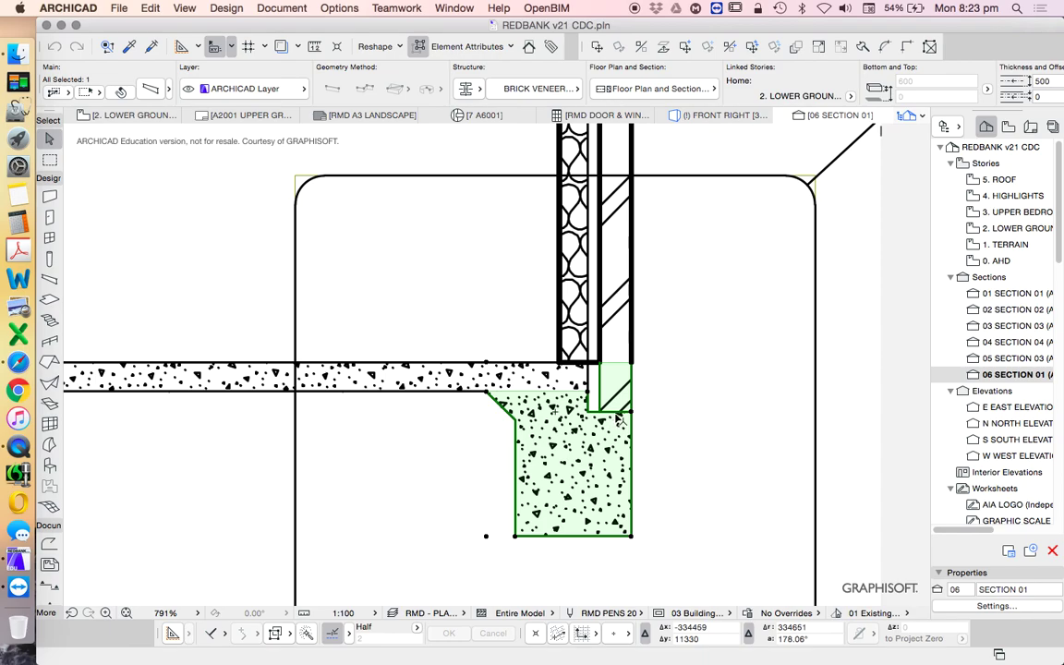
{"action": "scroll", "coordinate": [610, 383], "scroll_direction": "down", "scroll_amount": 3}
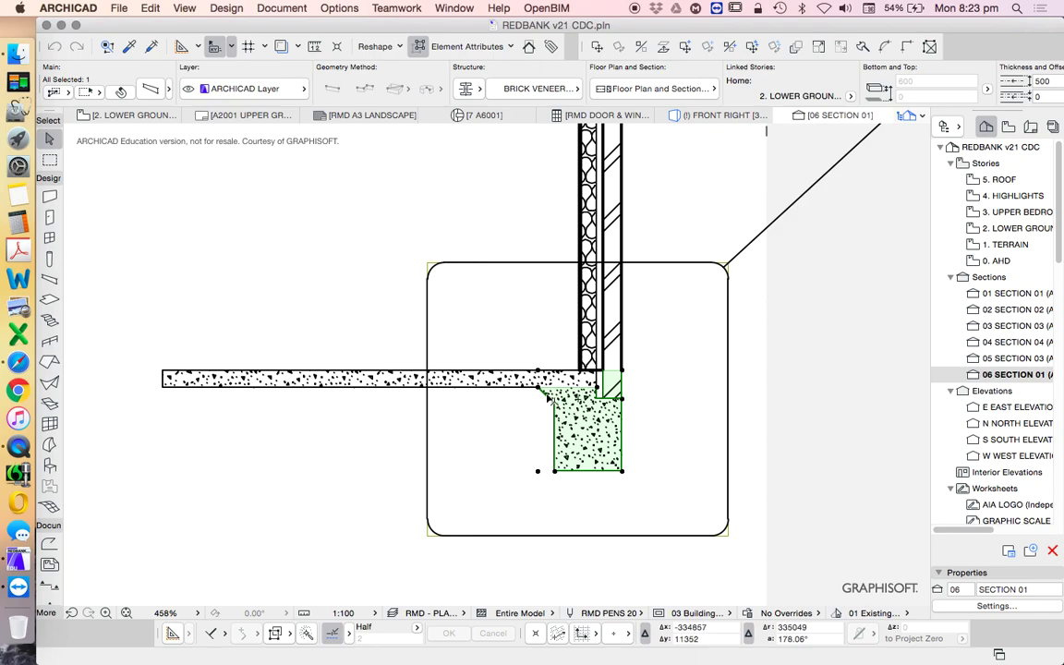
{"action": "scroll", "coordinate": [547, 397], "scroll_direction": "up", "scroll_amount": 3}
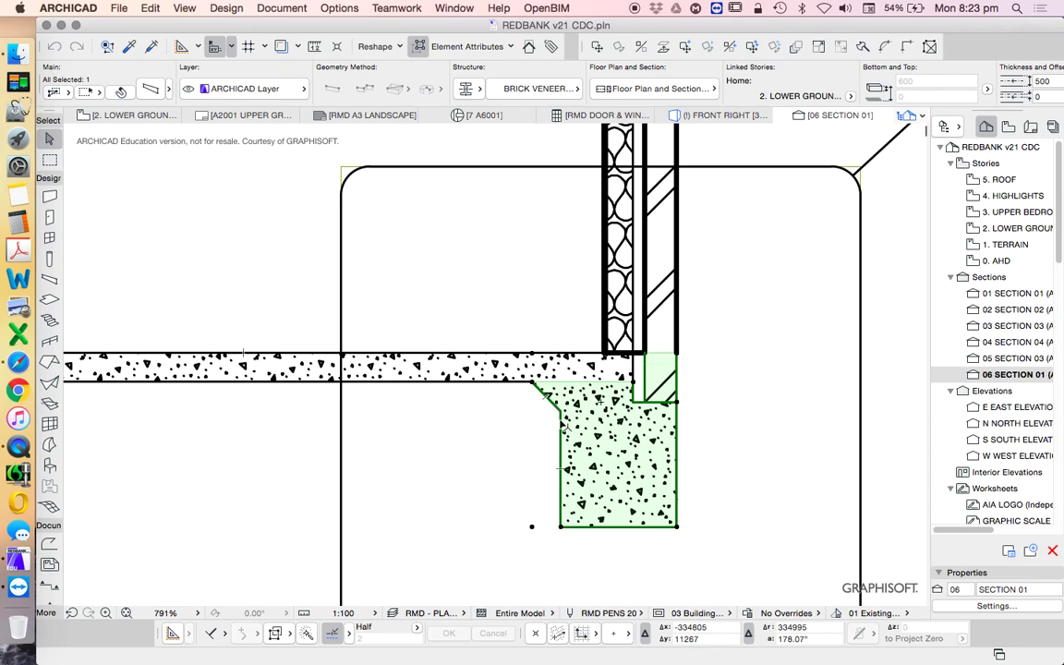
Move the edge beam 28 mm down away from the slab, and move it 28 mm back up against it
{"action": "left_click", "coordinate": [562, 425]}
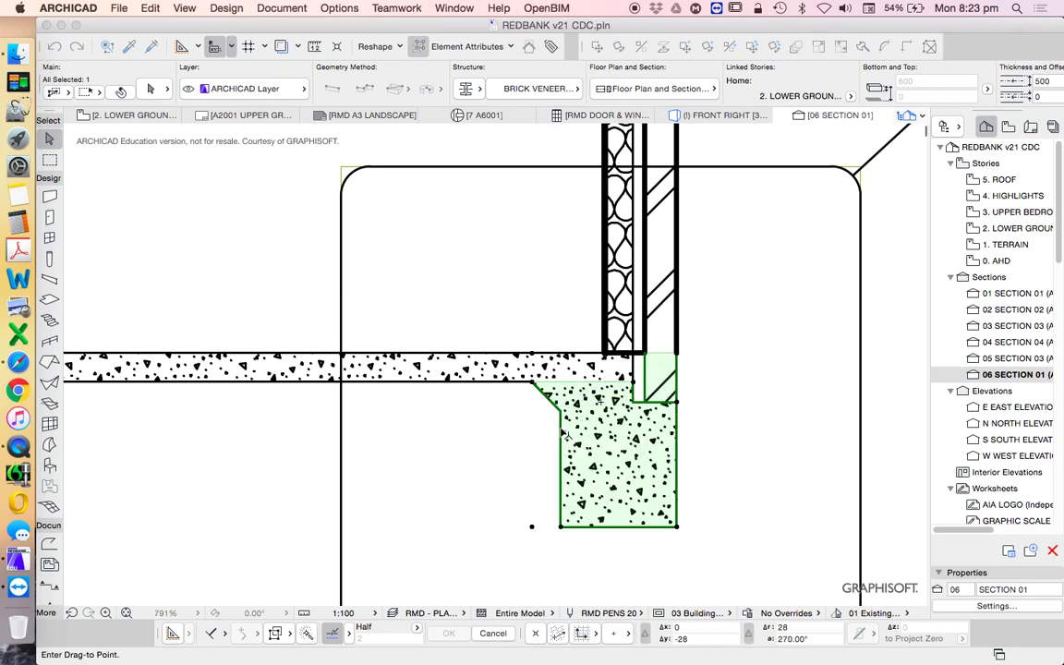
{"action": "left_click", "coordinate": [561, 432]}
{"action": "left_click", "coordinate": [561, 304]}
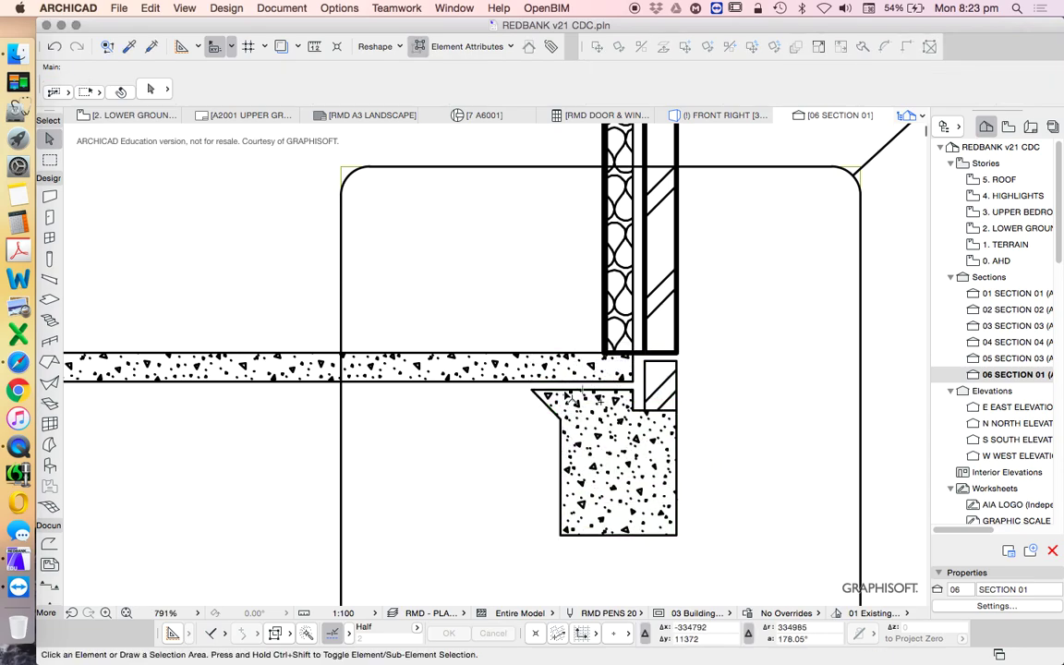
{"action": "left_click_drag", "start_coordinate": [569, 394], "coordinate": [567, 381]}
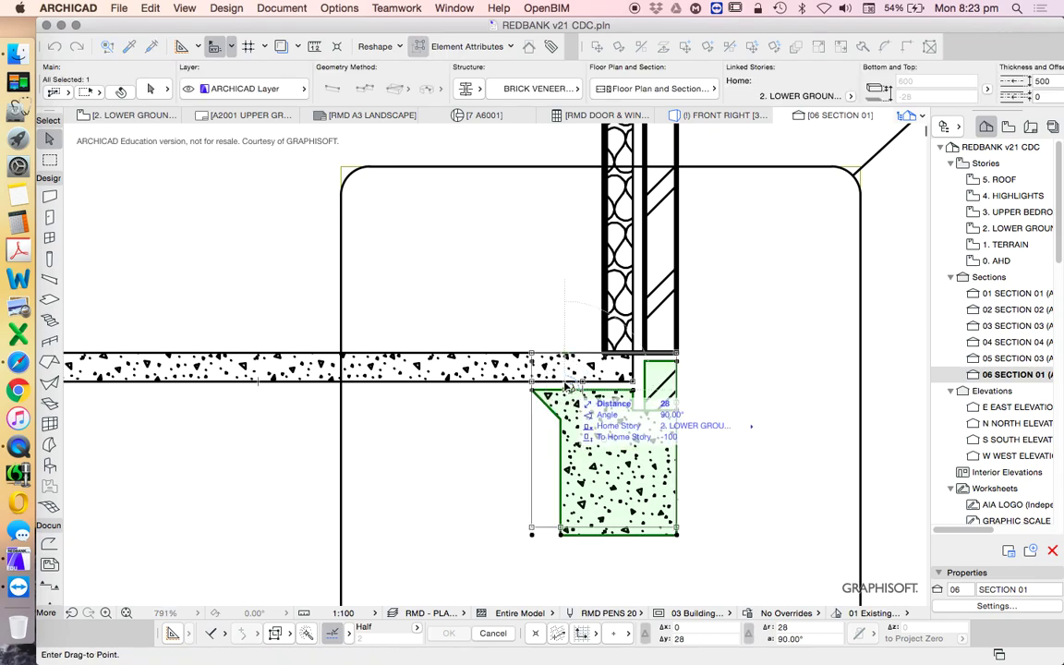
{"action": "left_click", "coordinate": [557, 311]}
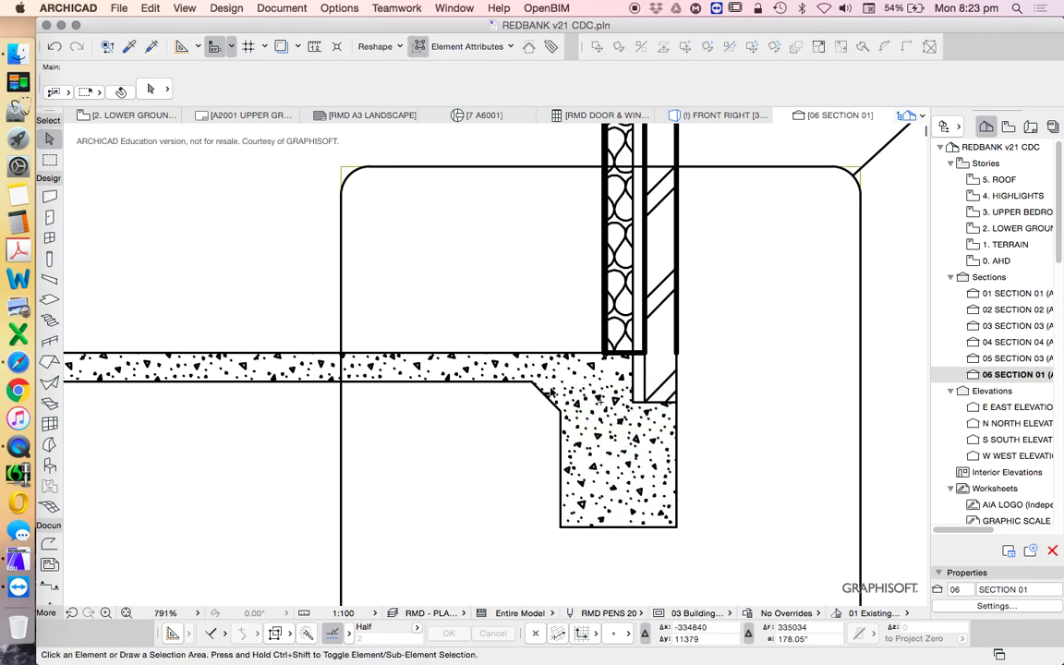
Select the floor slab and the edge beam in turn and inspect the outlines where they meet the brick veneer wall
{"action": "left_click", "coordinate": [551, 392]}
{"action": "left_click", "coordinate": [514, 381]}
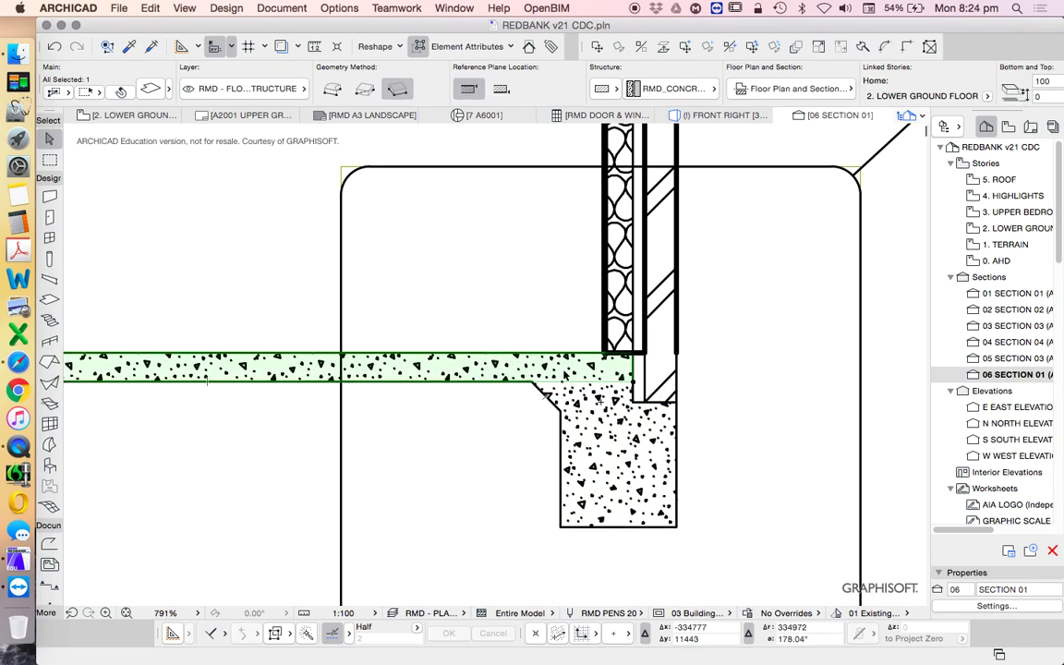
{"action": "left_click", "coordinate": [549, 304]}
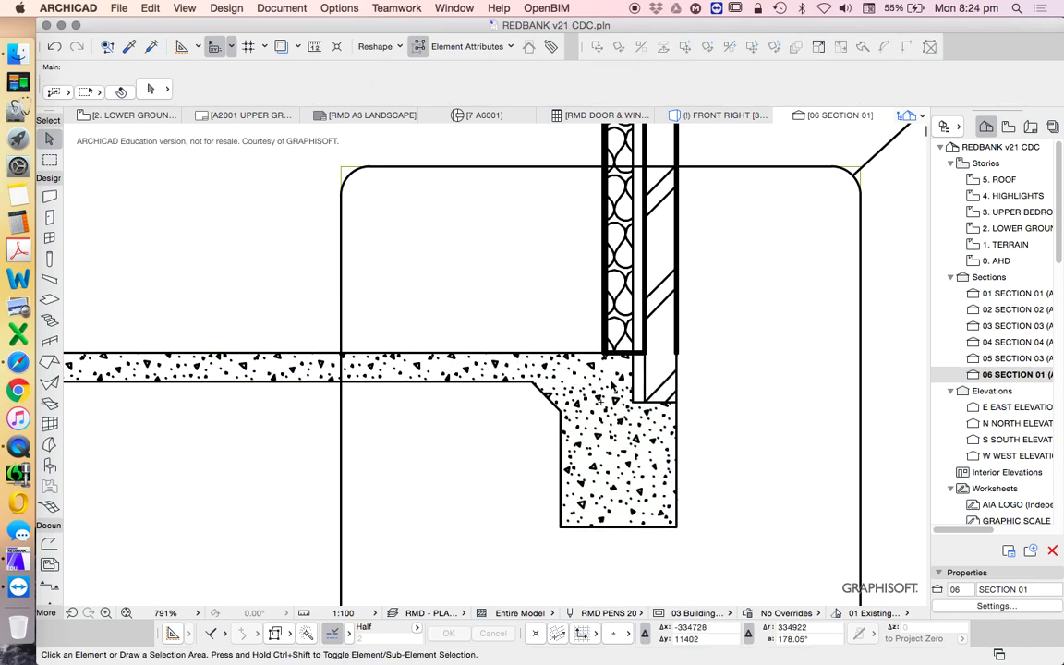
{"action": "scroll", "coordinate": [600, 401], "scroll_direction": "down", "scroll_amount": 3}
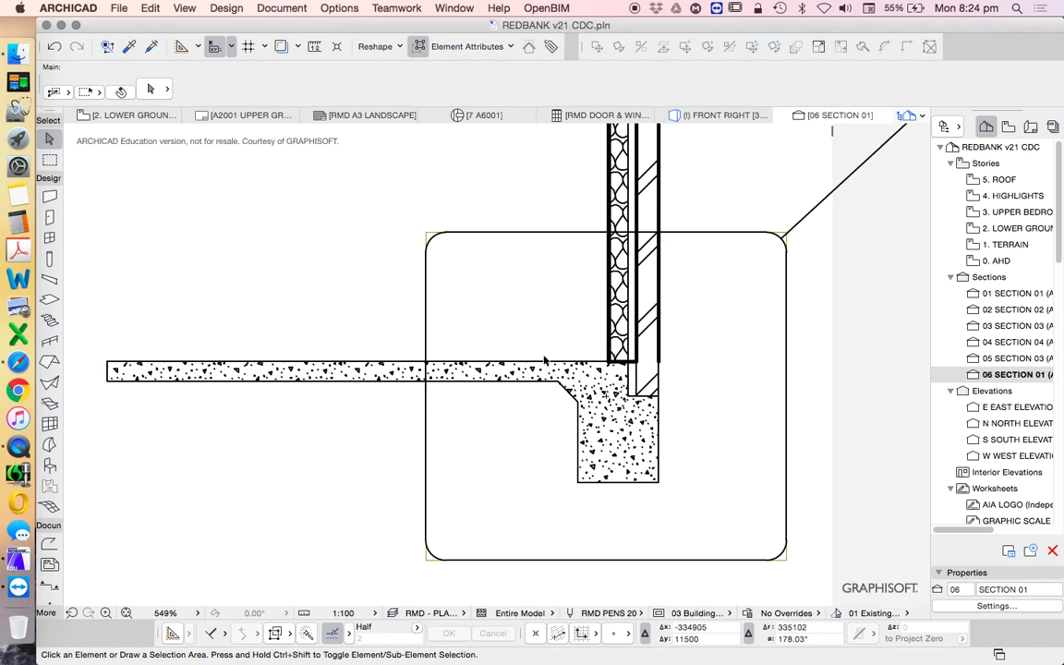
{"action": "scroll", "coordinate": [534, 372], "scroll_direction": "down", "scroll_amount": 3}
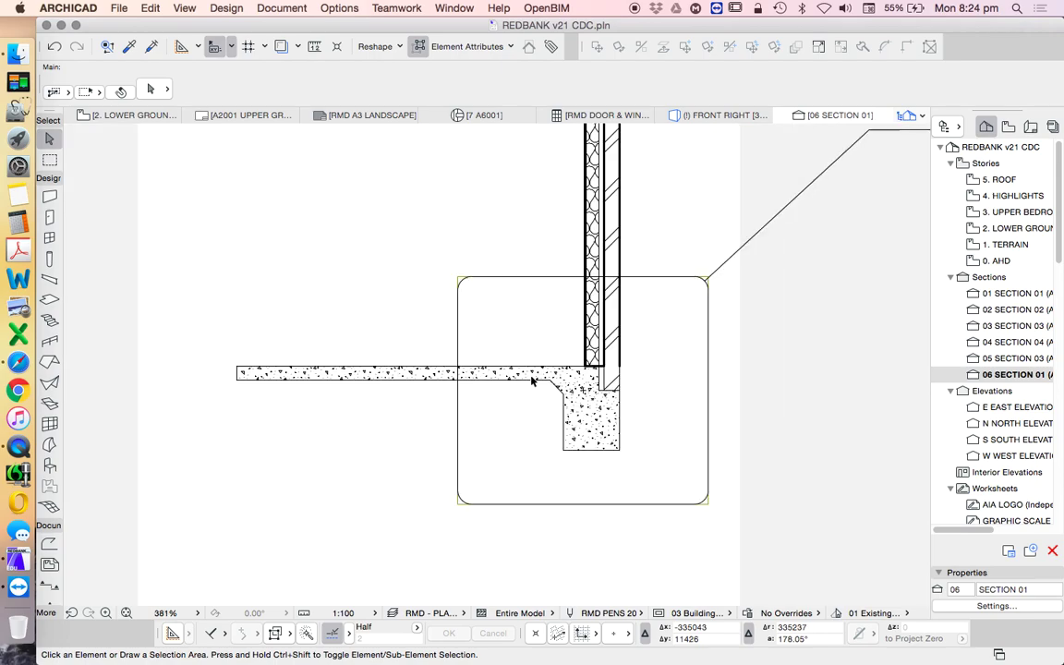
{"action": "scroll", "coordinate": [637, 373], "scroll_direction": "up", "scroll_amount": 6}
{"action": "scroll", "coordinate": [605, 382], "scroll_direction": "up", "scroll_amount": 4}
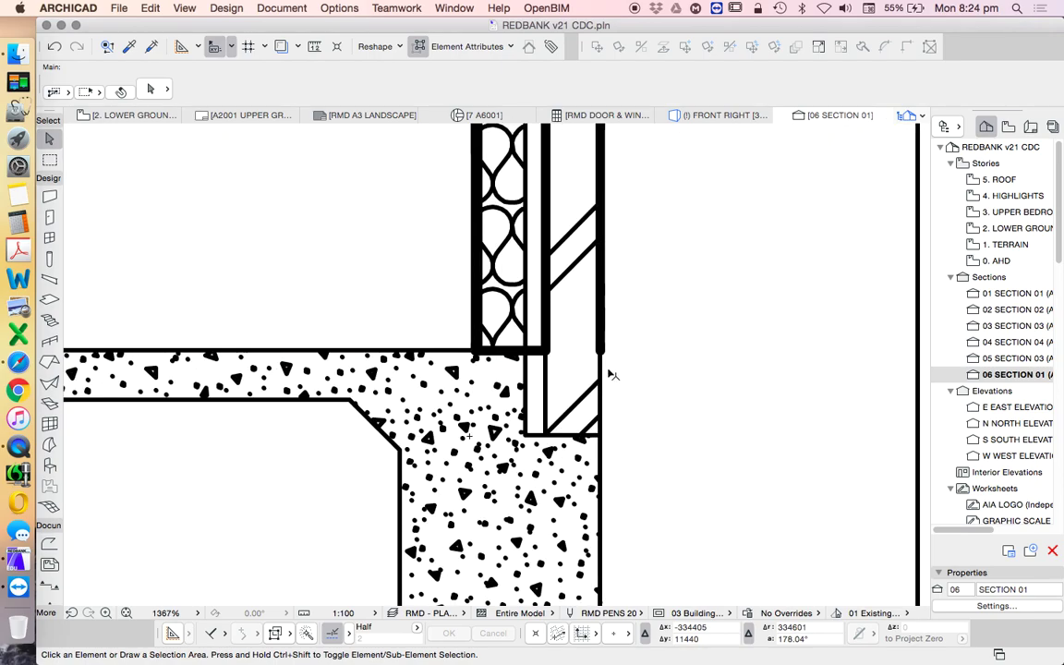
{"action": "left_click", "coordinate": [601, 369]}
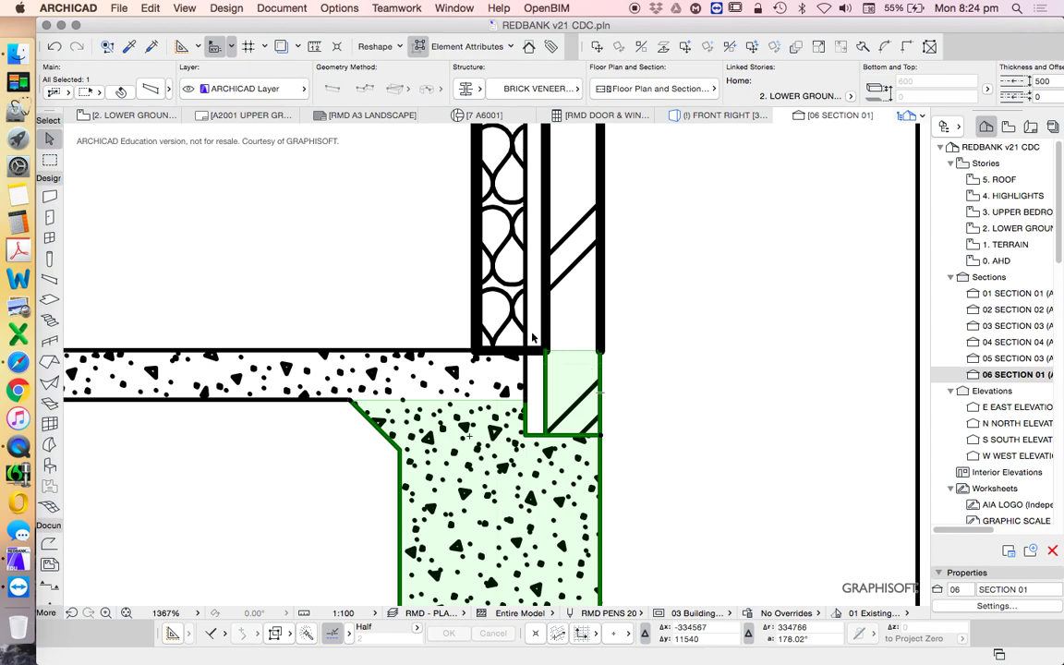
{"action": "scroll", "coordinate": [533, 338], "scroll_direction": "down", "scroll_amount": 3}
Set the exterior brick veneer wall's uncut line pen to pen 1 (0.10 mm) and pick up the wall's settings
{"action": "left_click", "coordinate": [594, 299]}
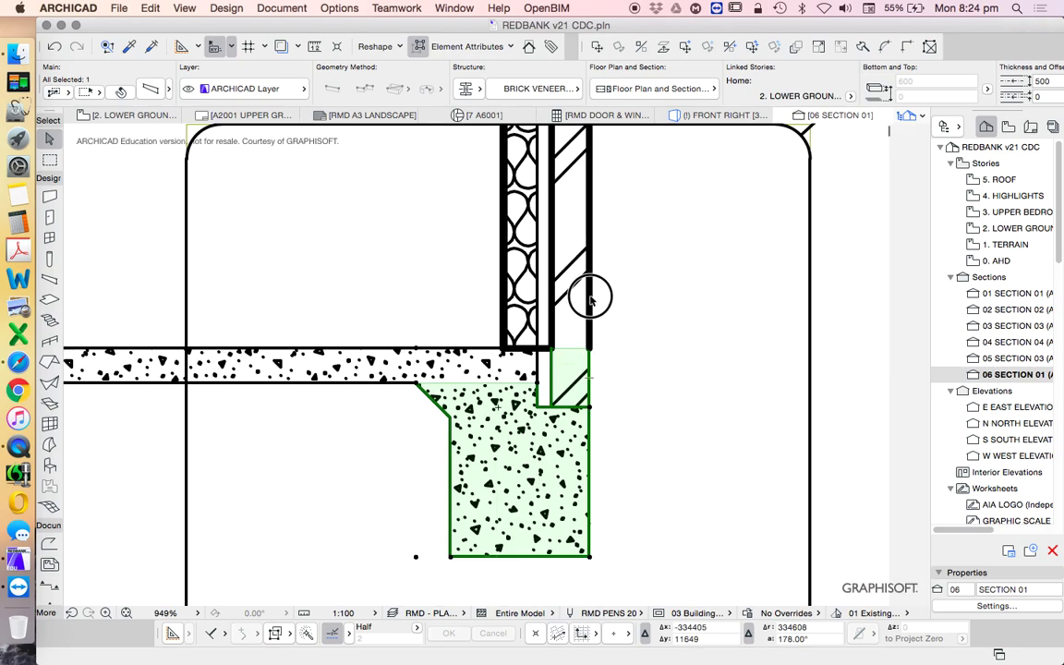
{"action": "scroll", "coordinate": [565, 377], "scroll_direction": "up", "scroll_amount": 2}
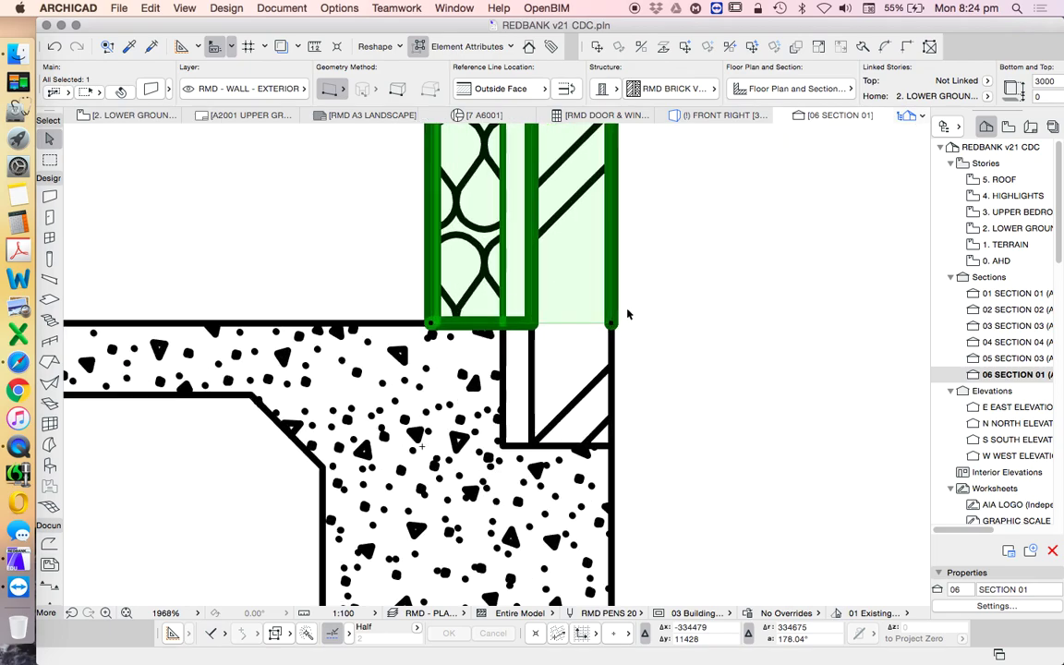
{"action": "left_click", "coordinate": [631, 304]}
{"action": "left_click", "coordinate": [612, 289]}
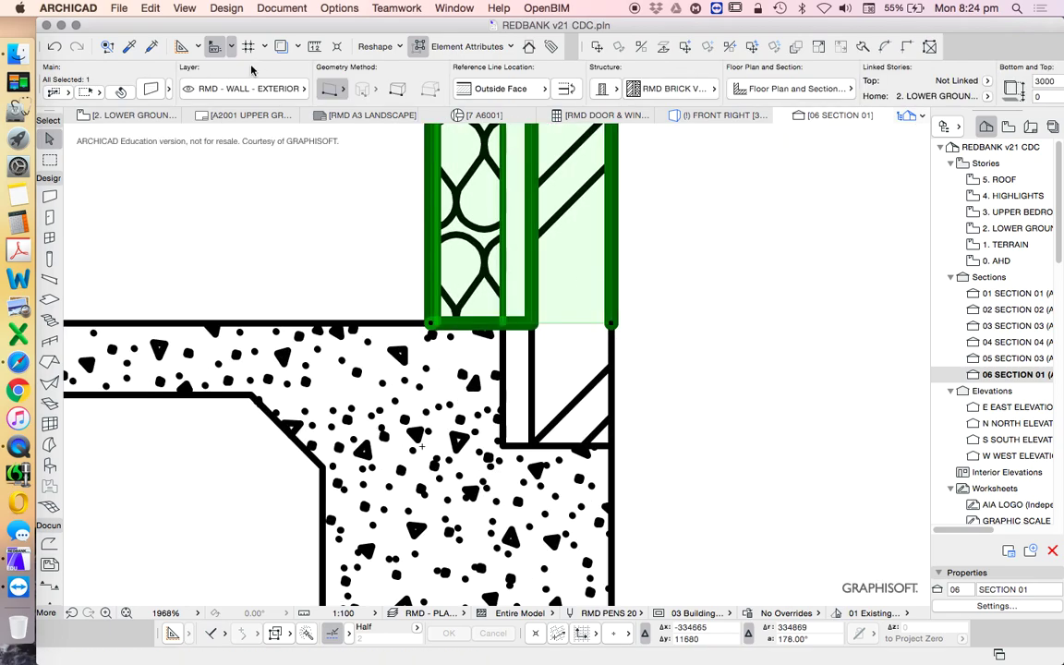
{"action": "left_click", "coordinate": [149, 89]}
{"action": "scroll", "coordinate": [391, 399], "scroll_direction": "down", "scroll_amount": 2}
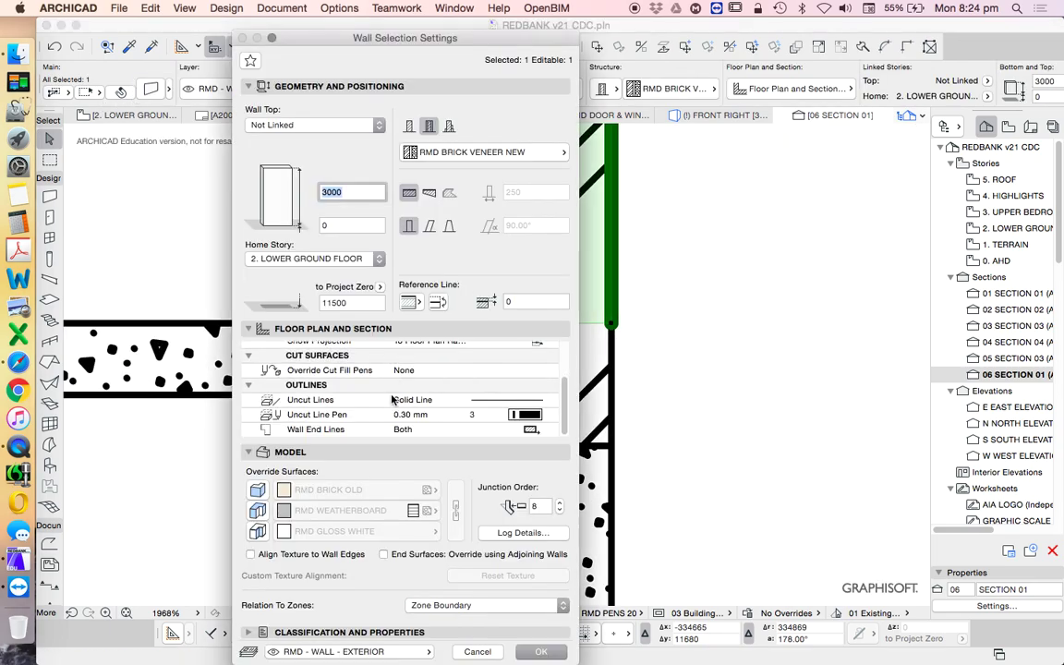
{"action": "left_click", "coordinate": [524, 415]}
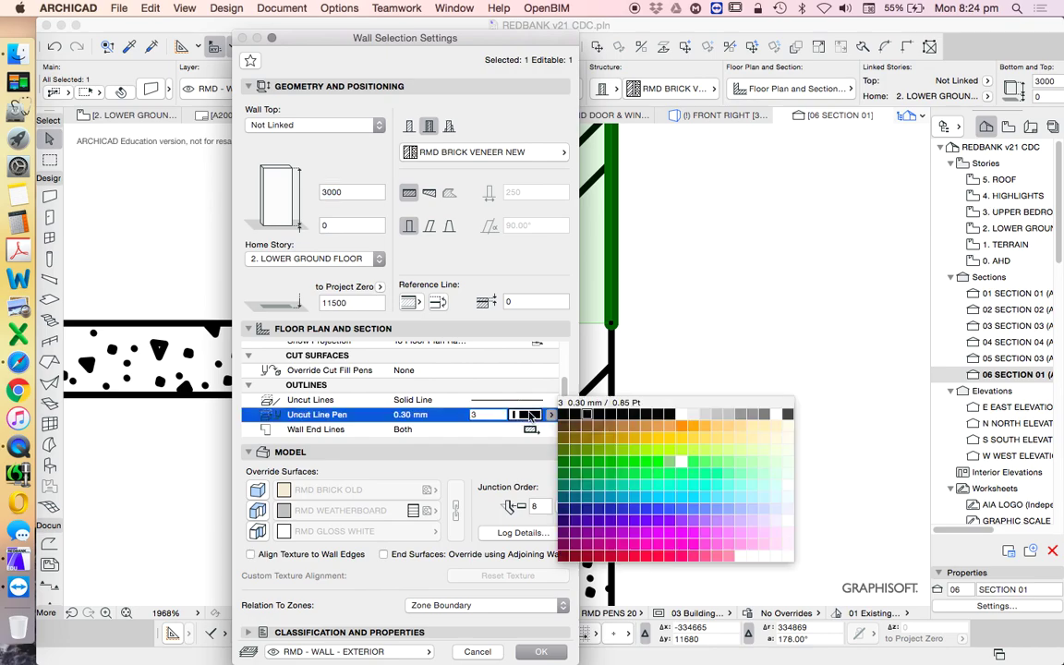
{"action": "left_click", "coordinate": [494, 381]}
{"action": "scroll", "coordinate": [494, 384], "scroll_direction": "up", "scroll_amount": 3}
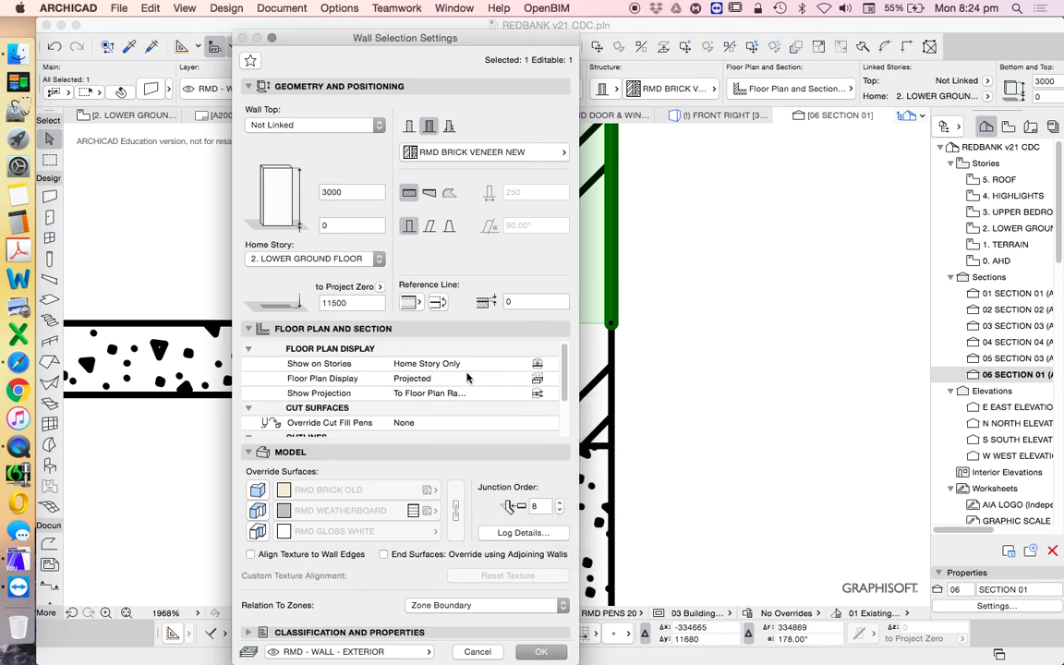
{"action": "scroll", "coordinate": [469, 346], "scroll_direction": "down", "scroll_amount": 2}
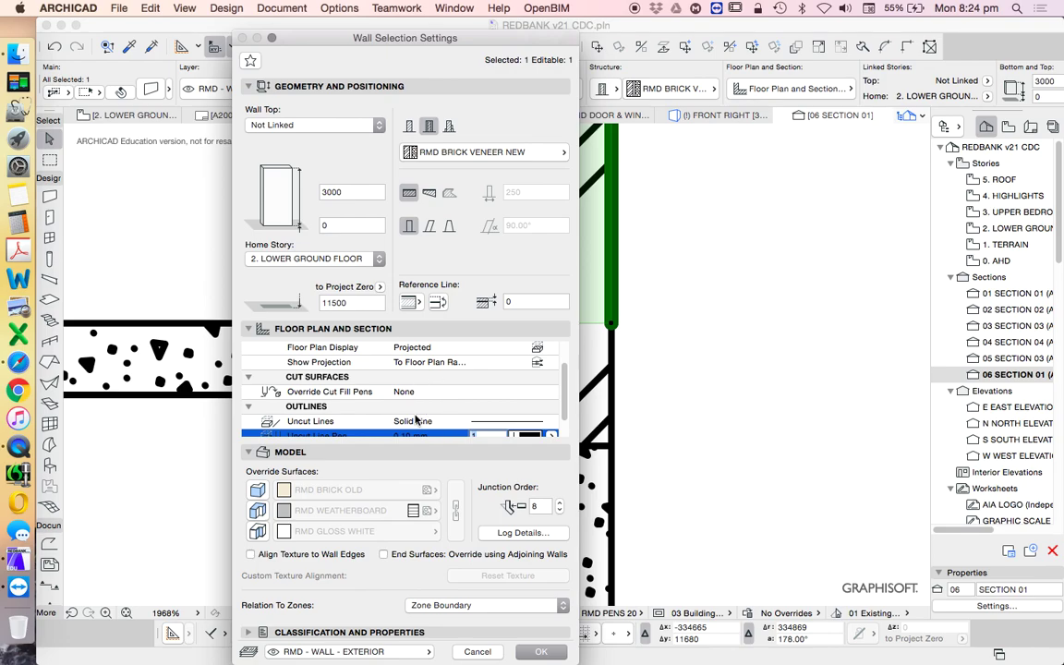
{"action": "scroll", "coordinate": [377, 379], "scroll_direction": "down", "scroll_amount": 1}
{"action": "left_click", "coordinate": [562, 650]}
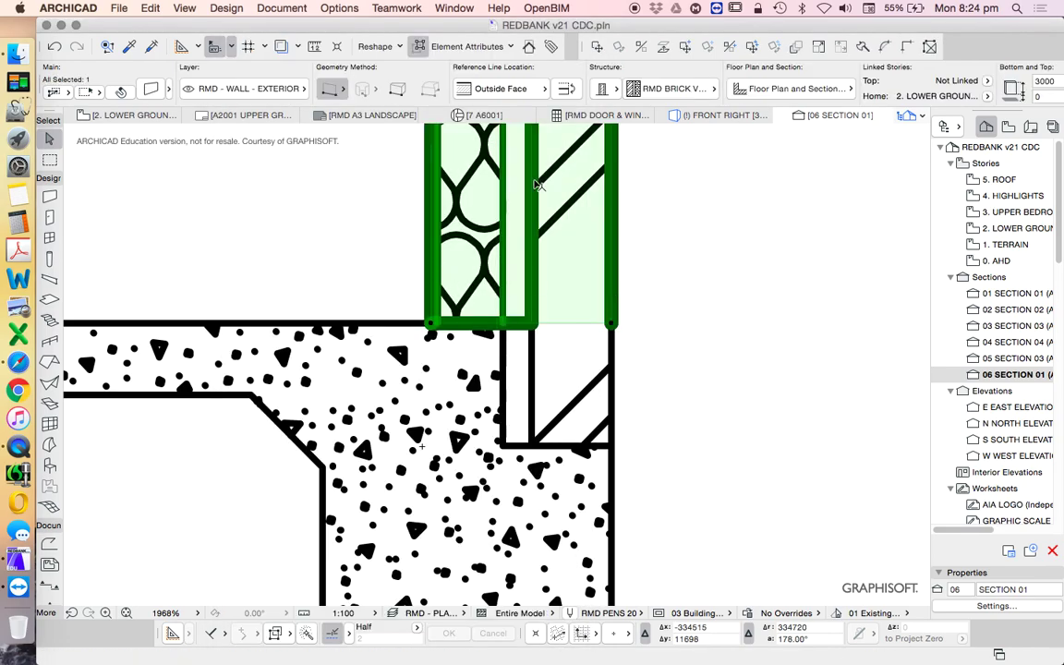
{"action": "left_click", "coordinate": [617, 223], "text": "alt"}
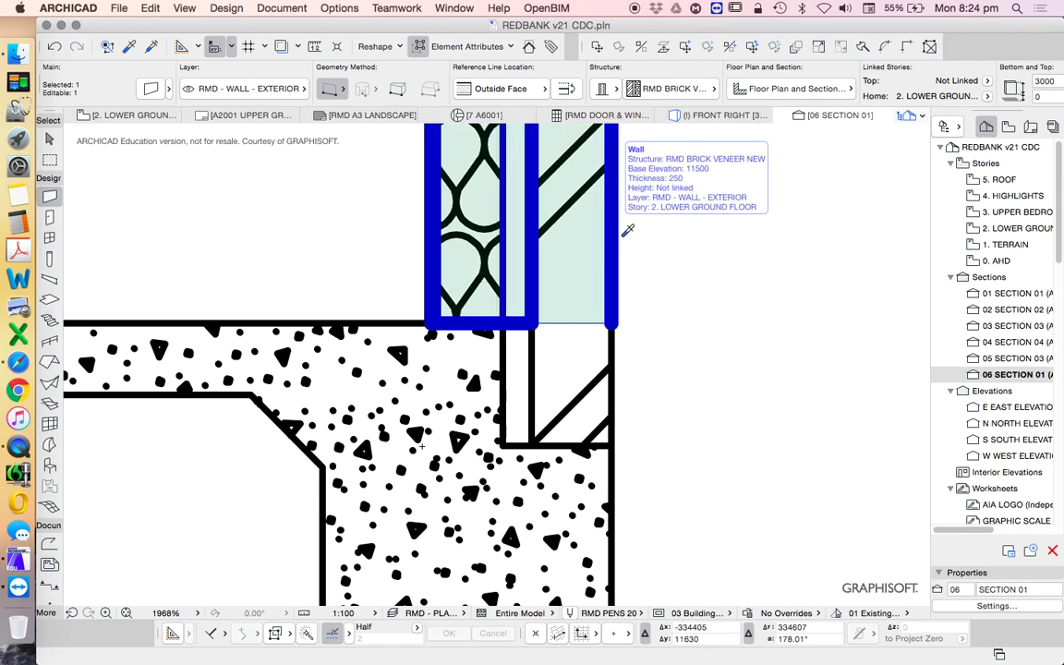
{"action": "key", "text": "Escape"}
{"action": "left_click", "coordinate": [334, 7]}
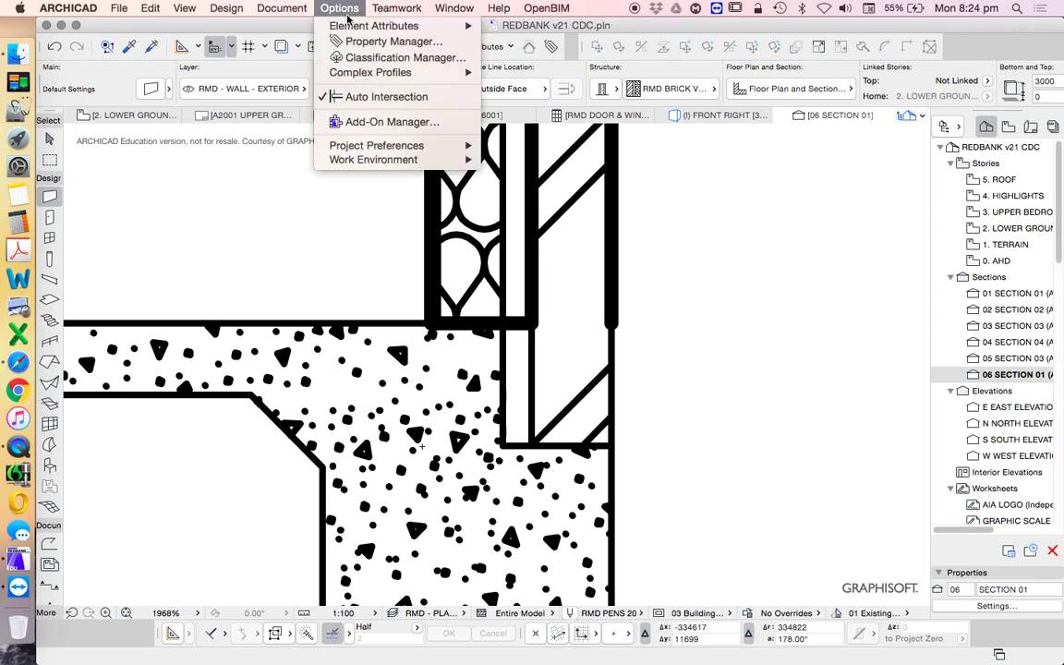
{"action": "mouse_move", "coordinate": [351, 24]}
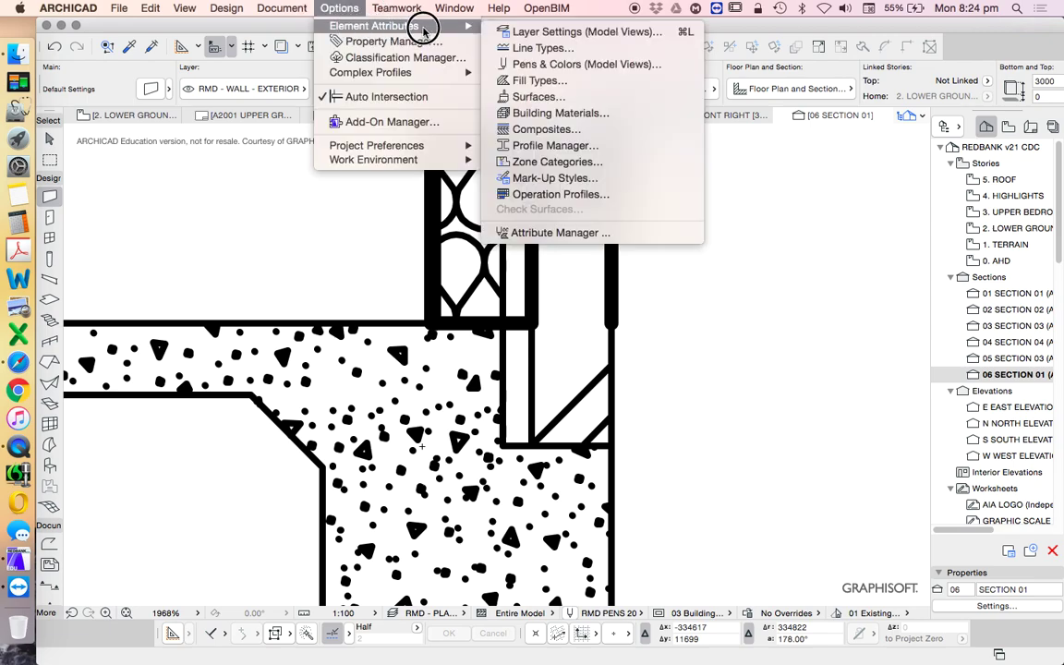
{"action": "left_click", "coordinate": [568, 131]}
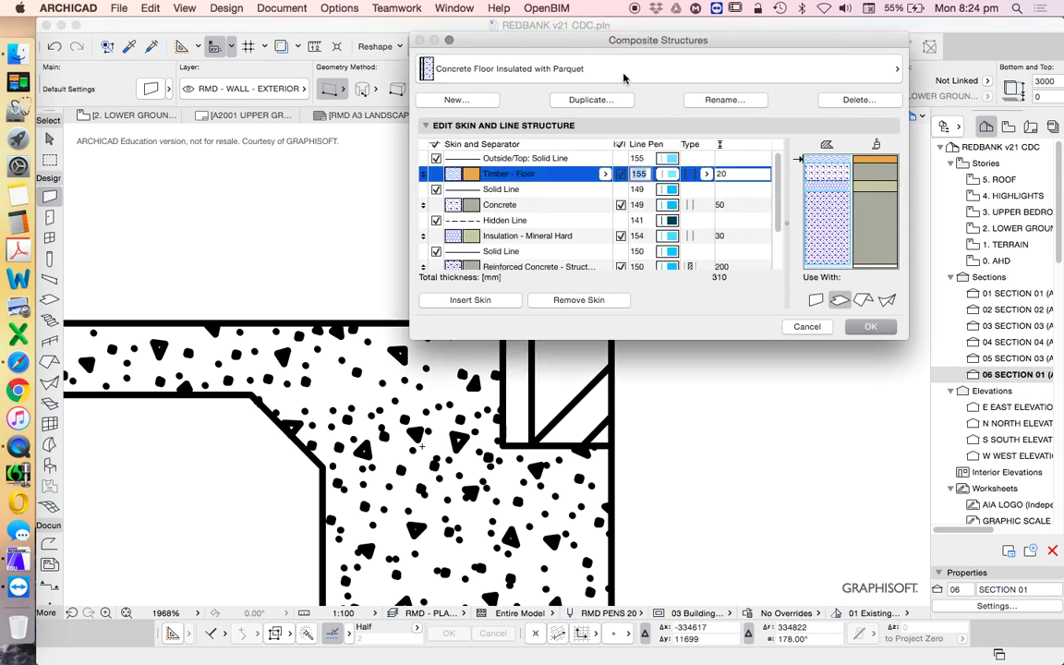
{"action": "left_click", "coordinate": [624, 74]}
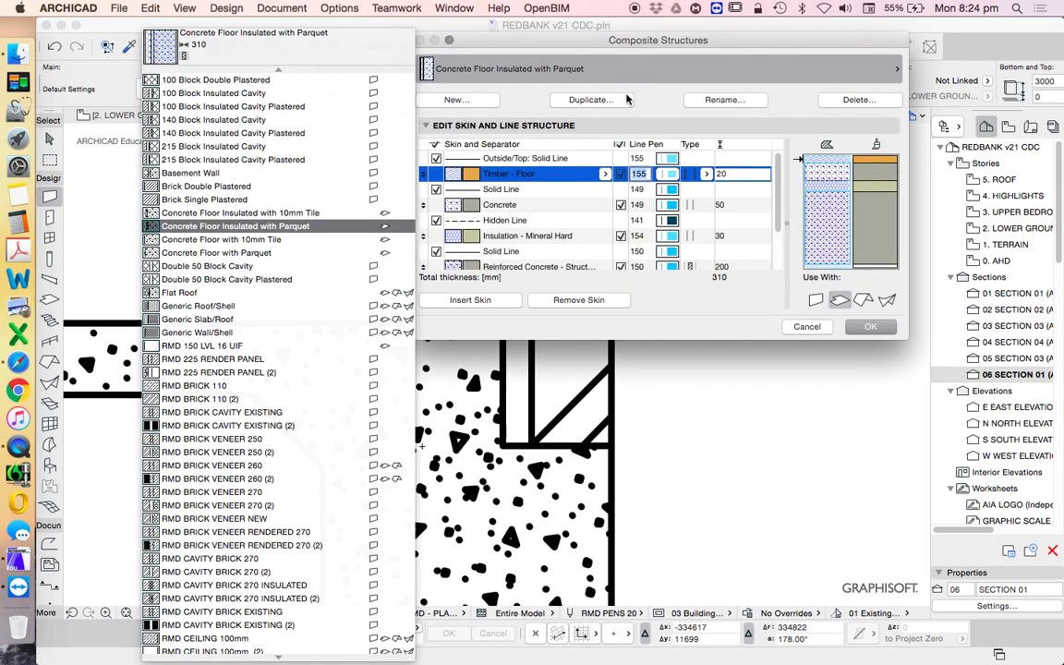
{"action": "left_click", "coordinate": [677, 447]}
{"action": "left_click", "coordinate": [810, 326]}
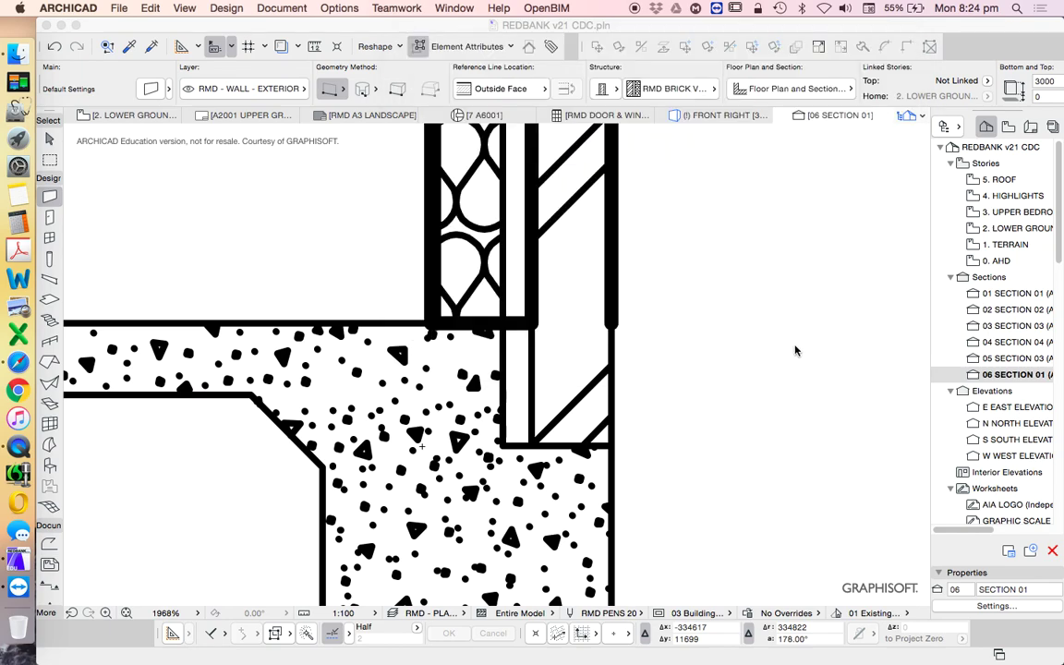
Check in the brick veneer wall's settings which composite structure it uses, and leave the settings unchanged
{"action": "scroll", "coordinate": [610, 462], "scroll_direction": "down", "scroll_amount": 5}
{"action": "left_click", "coordinate": [596, 290]}
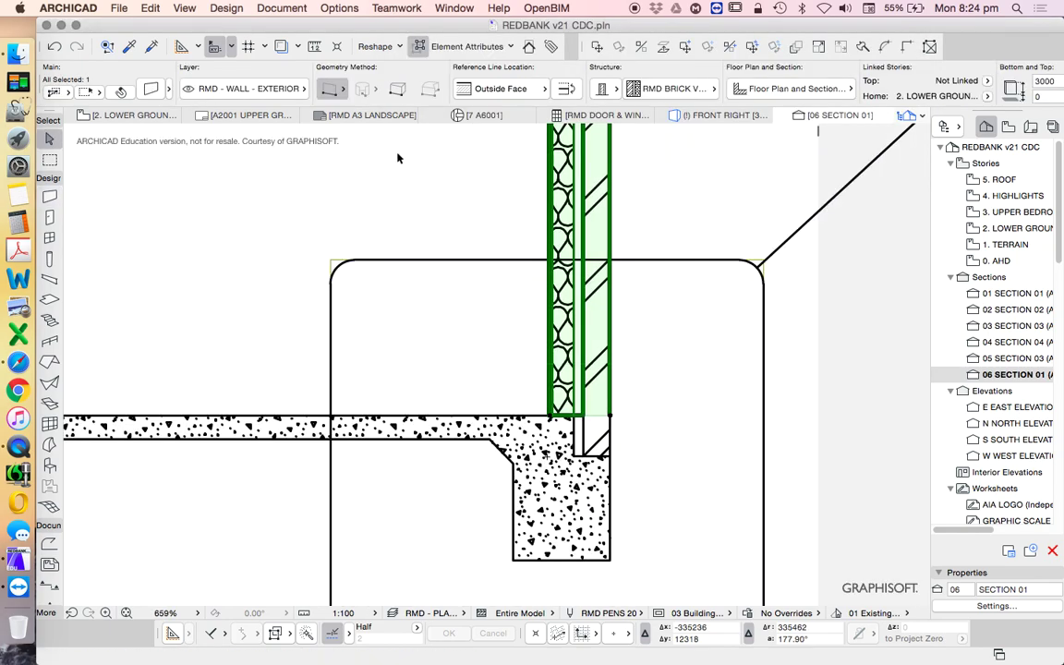
{"action": "left_click", "coordinate": [144, 83]}
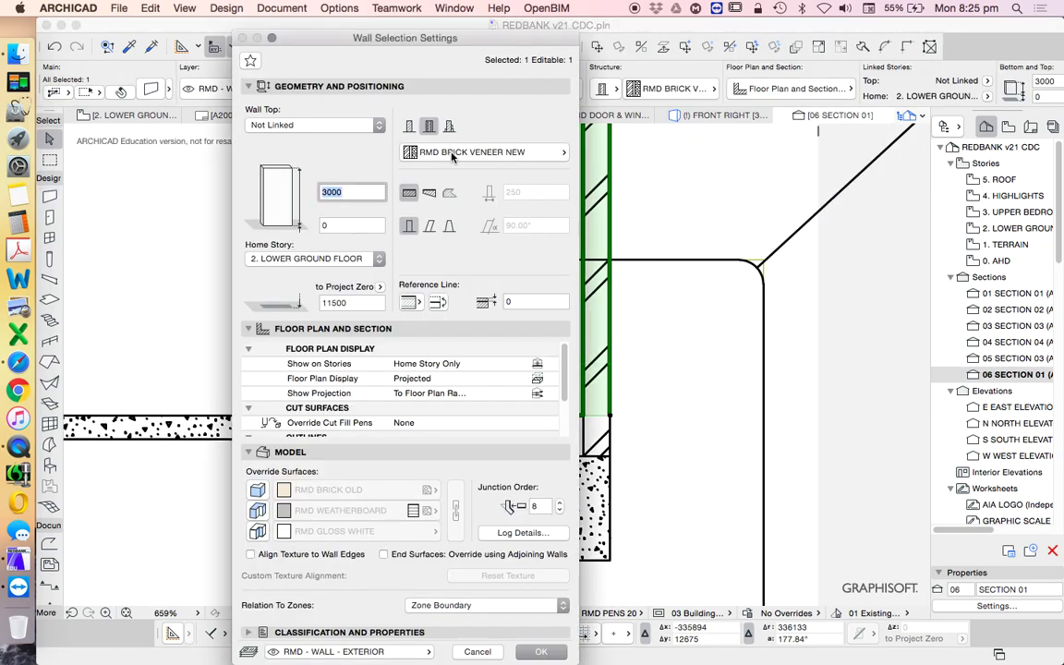
{"action": "key", "text": "Escape"}
{"action": "key", "text": "Escape"}
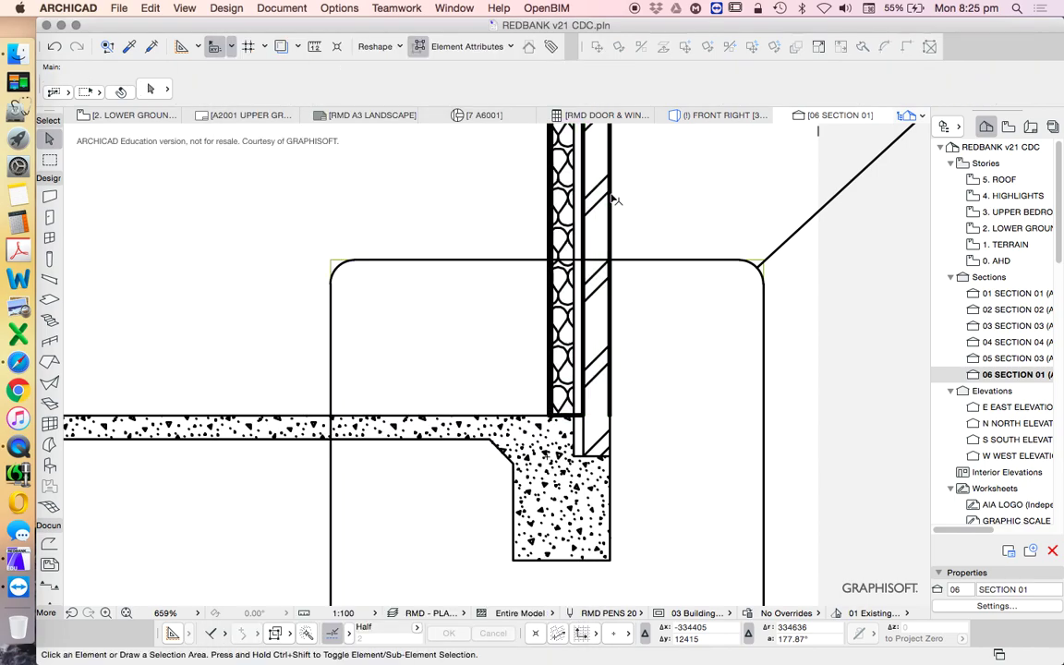
Examine the skin and separator line pens of the RMD BRICK VENEER NEW composite and close it without changes
{"action": "left_click", "coordinate": [608, 197], "text": "alt"}
{"action": "left_click", "coordinate": [339, 7]}
{"action": "mouse_move", "coordinate": [370, 25]}
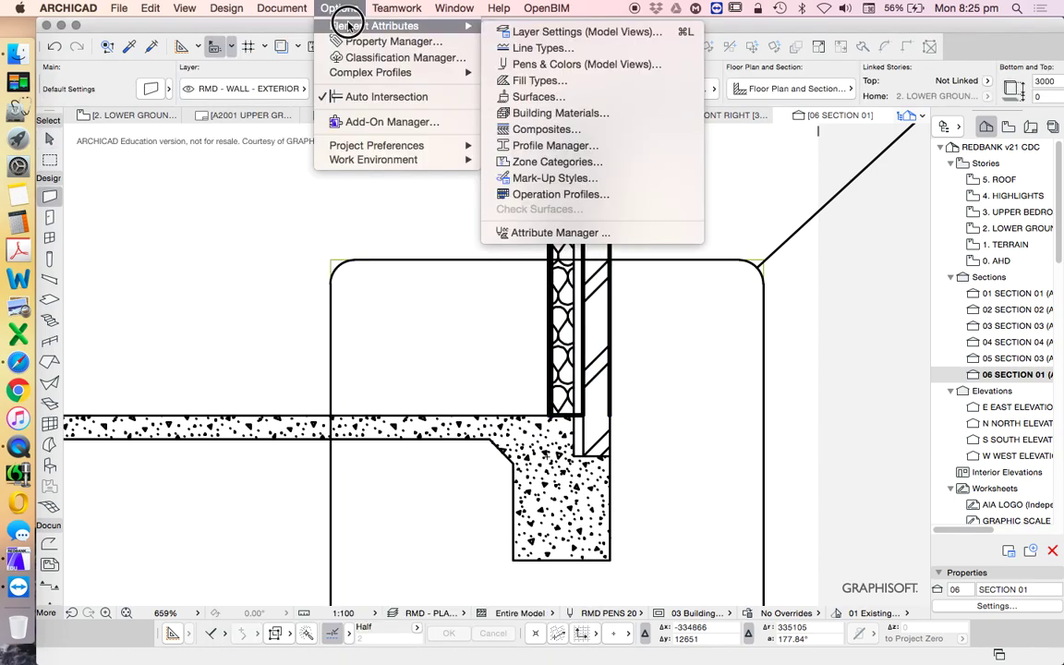
{"action": "left_click", "coordinate": [538, 134]}
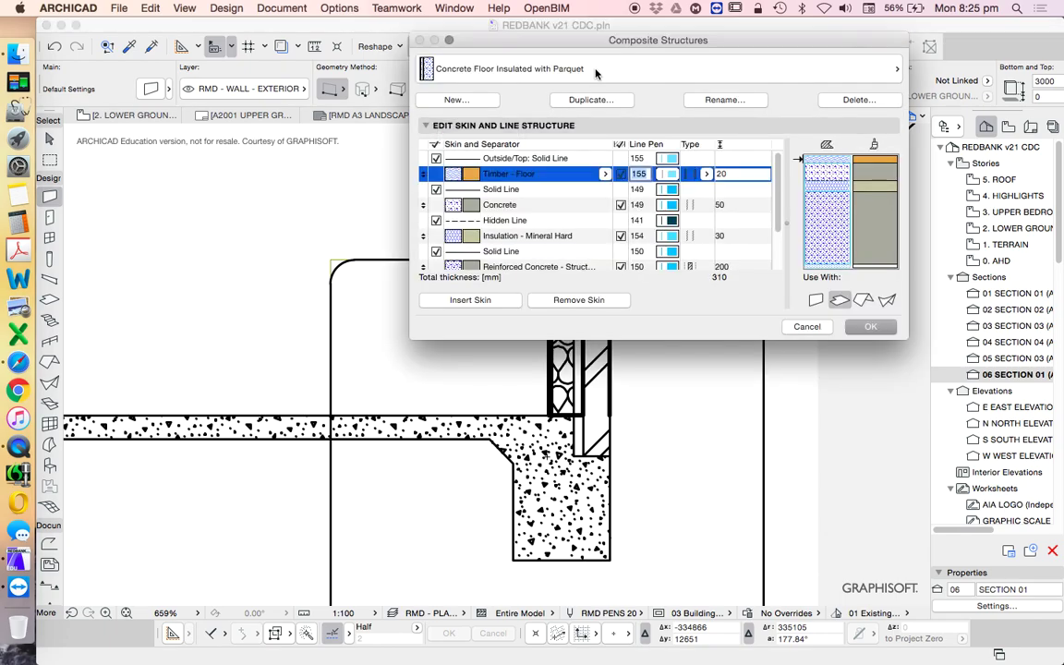
{"action": "left_click", "coordinate": [517, 68]}
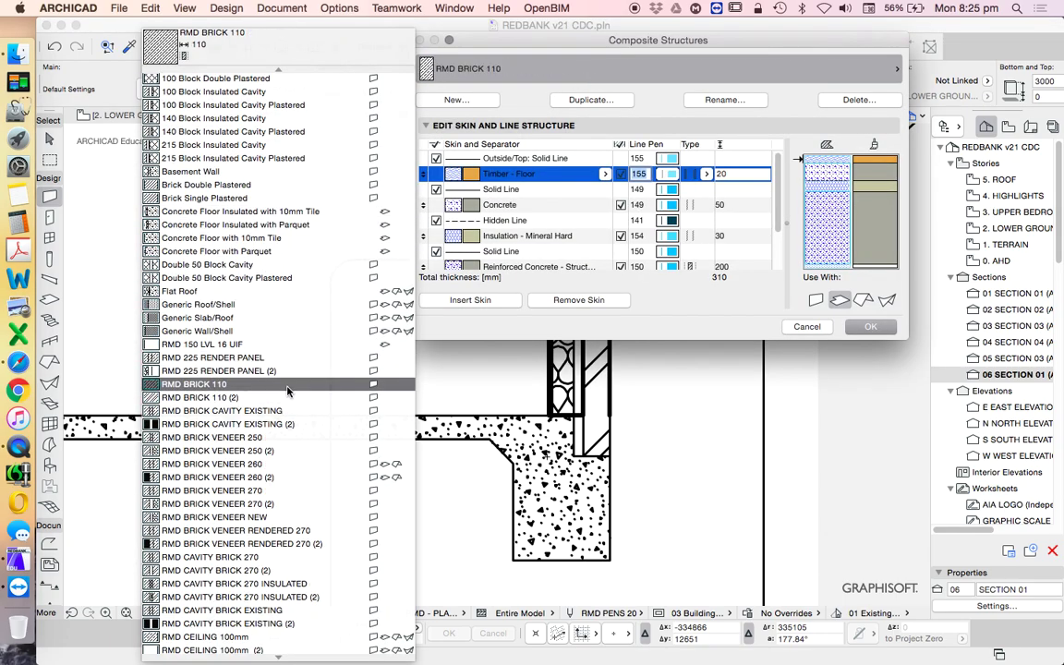
{"action": "left_click", "coordinate": [314, 498]}
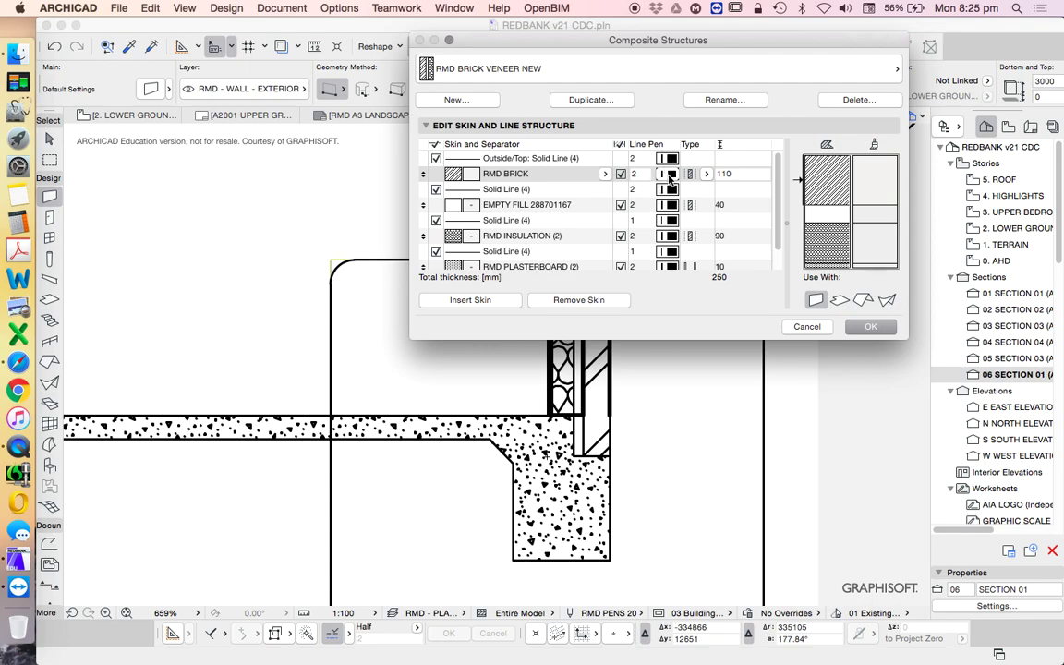
{"action": "scroll", "coordinate": [671, 212], "scroll_direction": "down", "scroll_amount": 1}
{"action": "scroll", "coordinate": [668, 213], "scroll_direction": "up", "scroll_amount": 1}
{"action": "scroll", "coordinate": [687, 235], "scroll_direction": "down", "scroll_amount": 1}
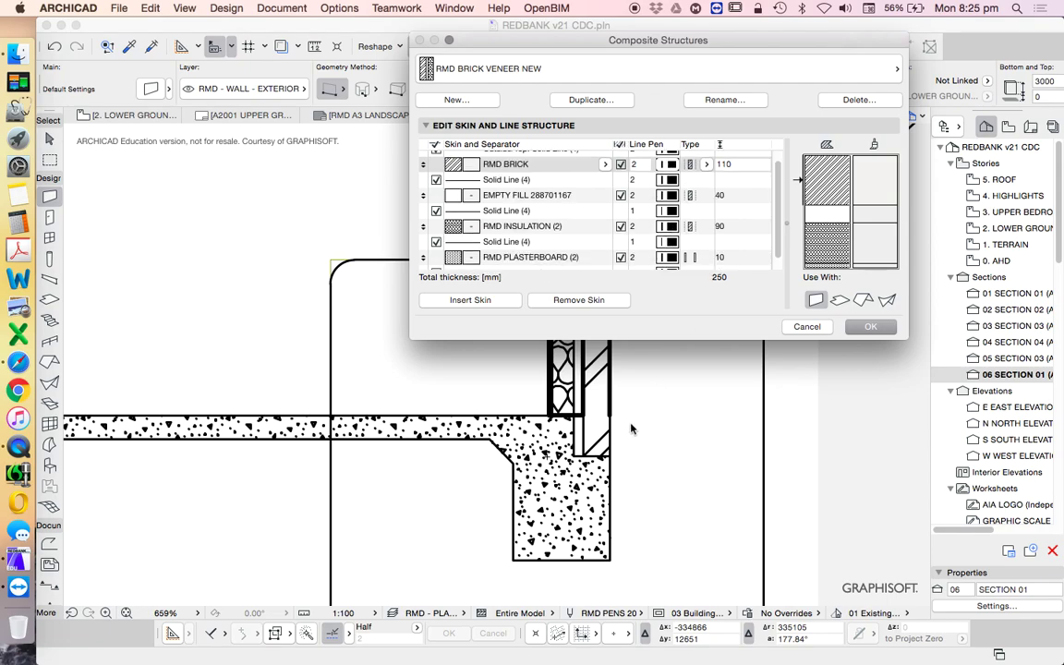
{"action": "left_click", "coordinate": [813, 327]}
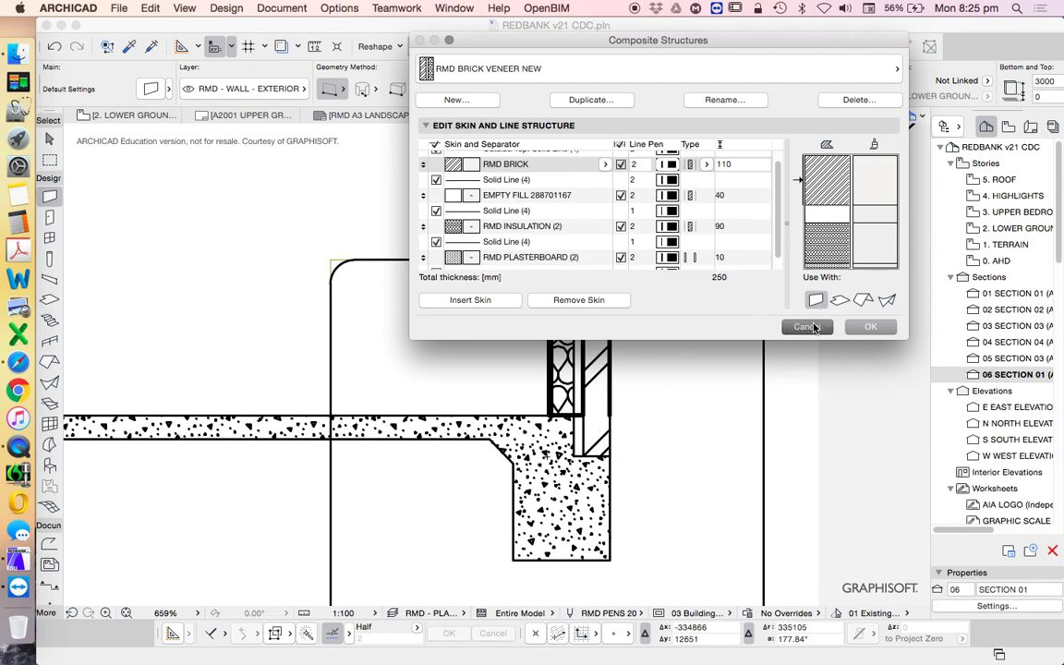
Identify the edge beam's complex profile in the section and open the BRICK VENEER FOOTING profile for editing
{"action": "left_click", "coordinate": [612, 435], "text": "shift"}
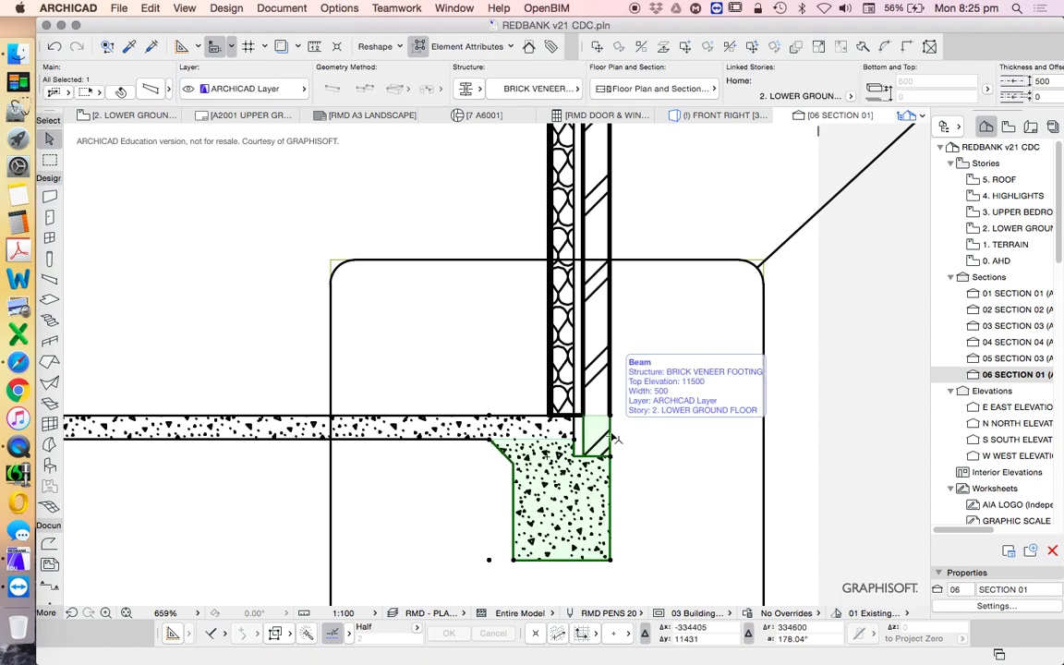
{"action": "left_click", "coordinate": [340, 8]}
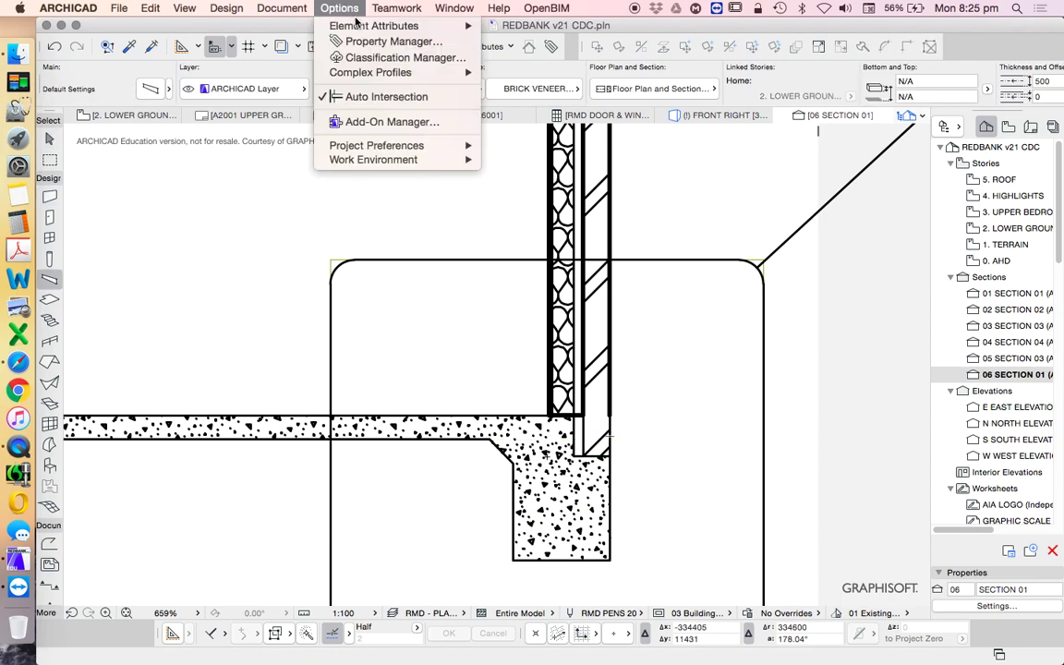
{"action": "mouse_move", "coordinate": [397, 25]}
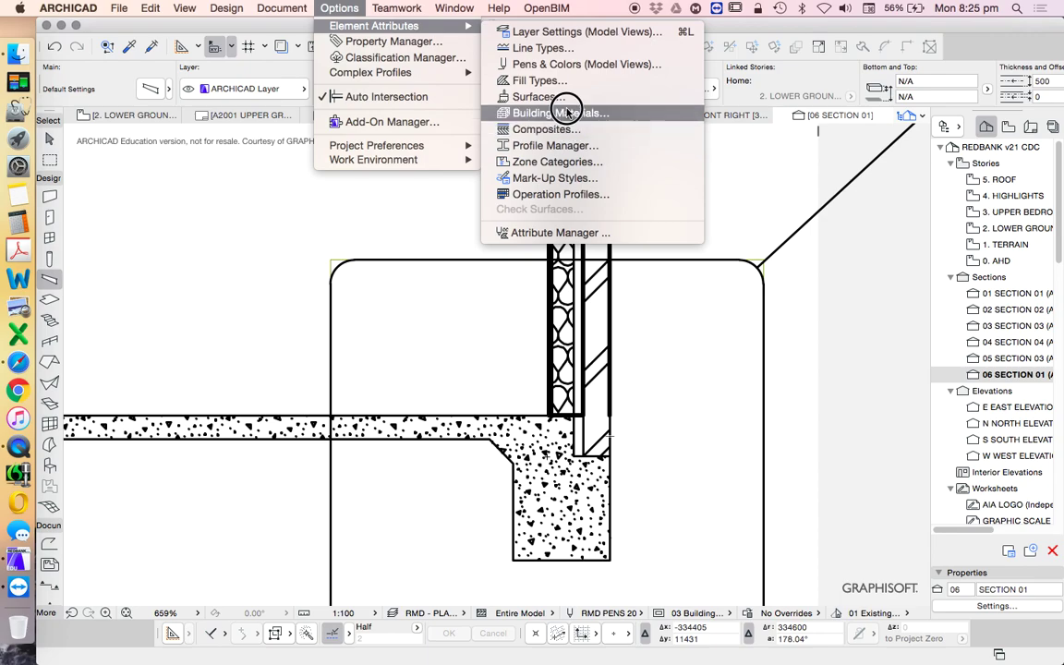
{"action": "left_click", "coordinate": [554, 146]}
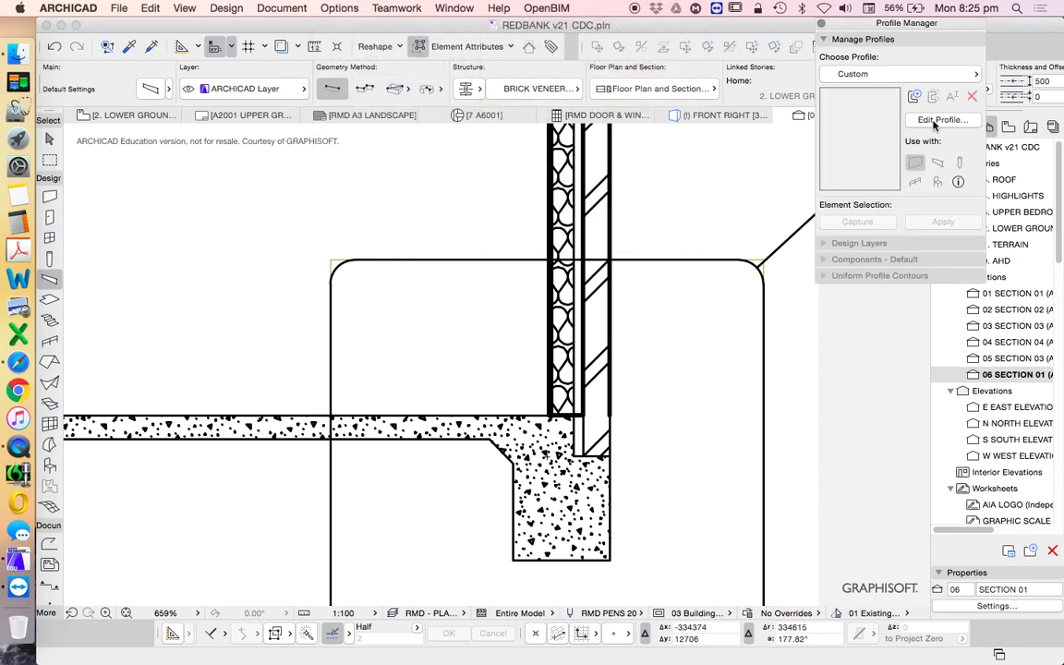
{"action": "left_click", "coordinate": [943, 120]}
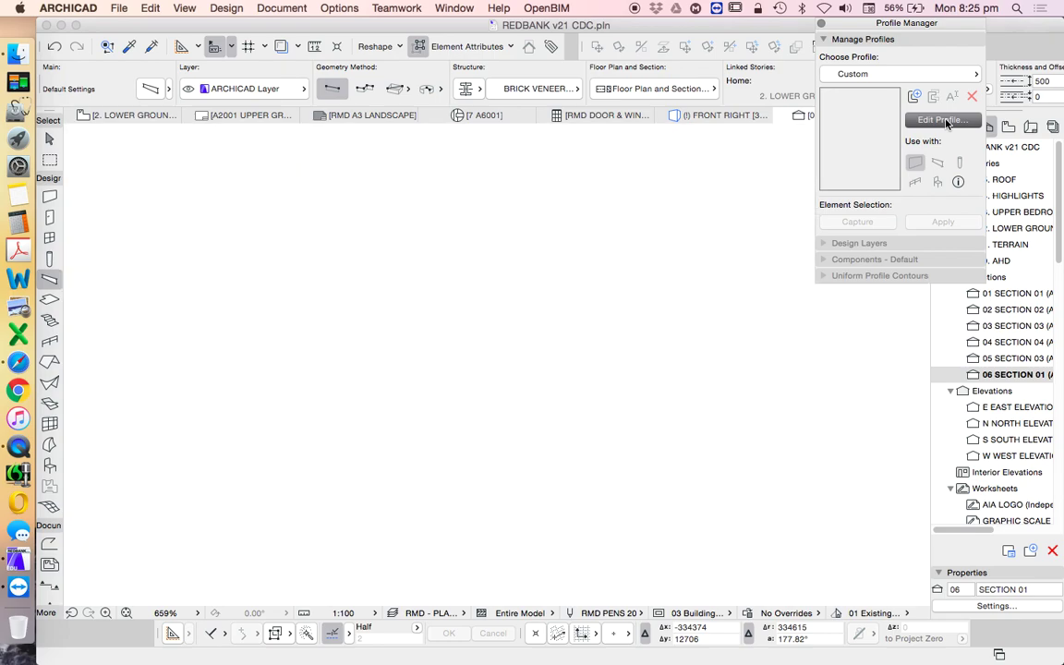
{"action": "left_click", "coordinate": [892, 74]}
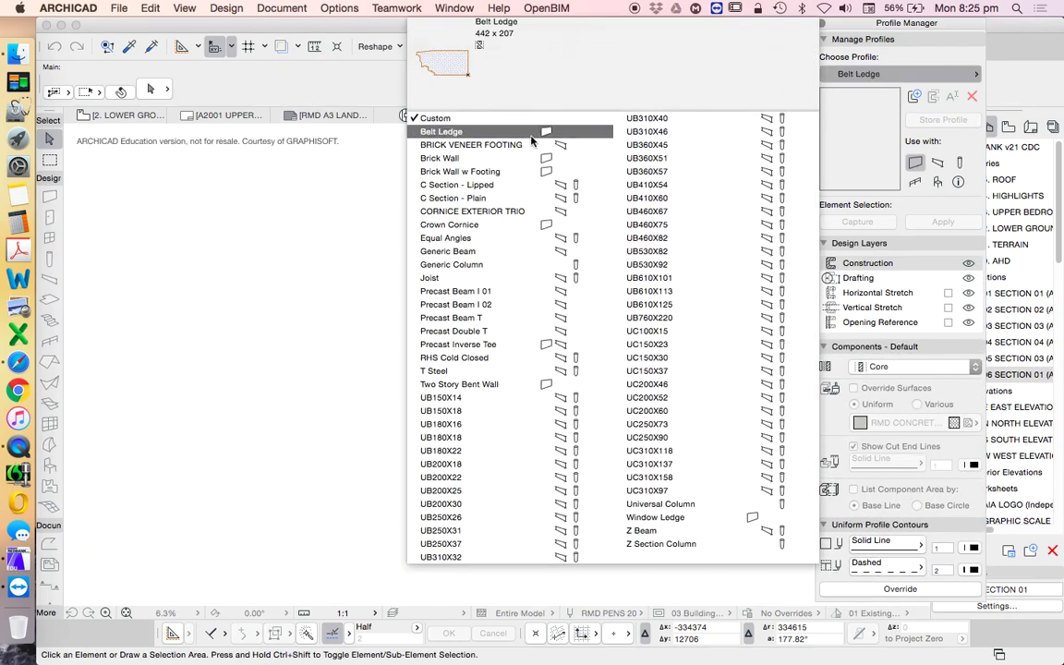
{"action": "left_click", "coordinate": [482, 146]}
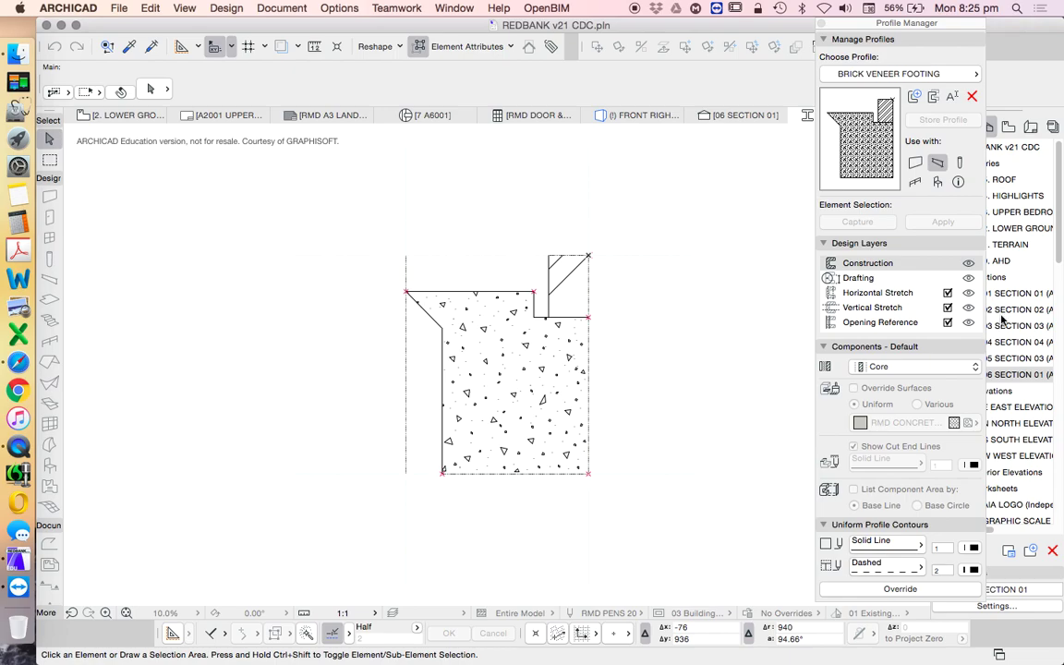
Set the contour pen of the RMD BRICK component in the footing profile to pen 2
{"action": "left_click", "coordinate": [554, 277]}
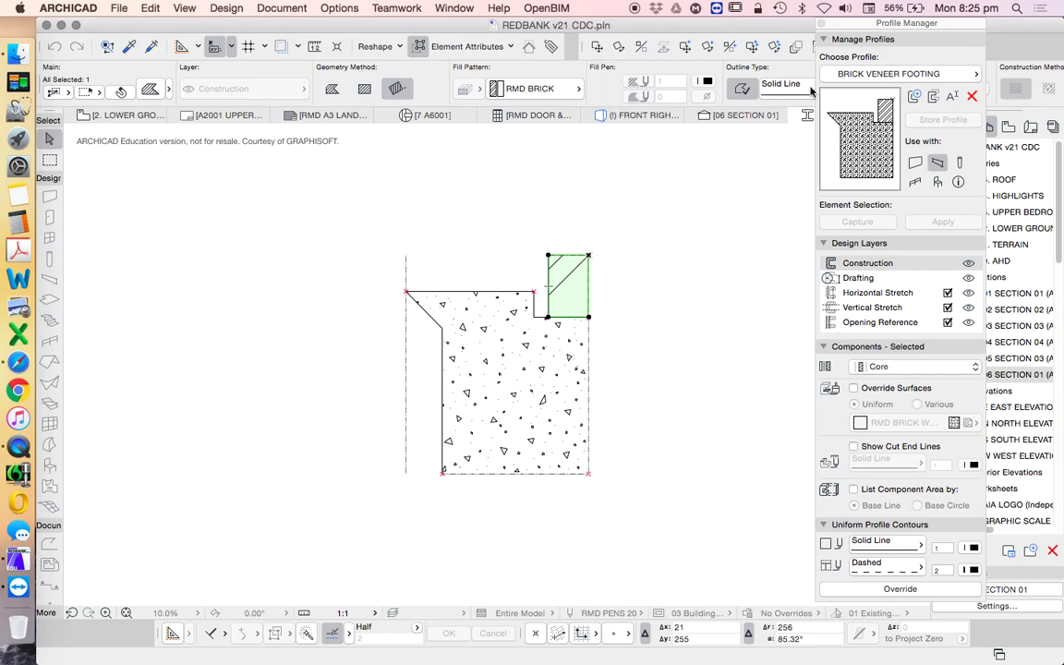
{"action": "left_click_drag", "start_coordinate": [866, 25], "coordinate": [893, 161]}
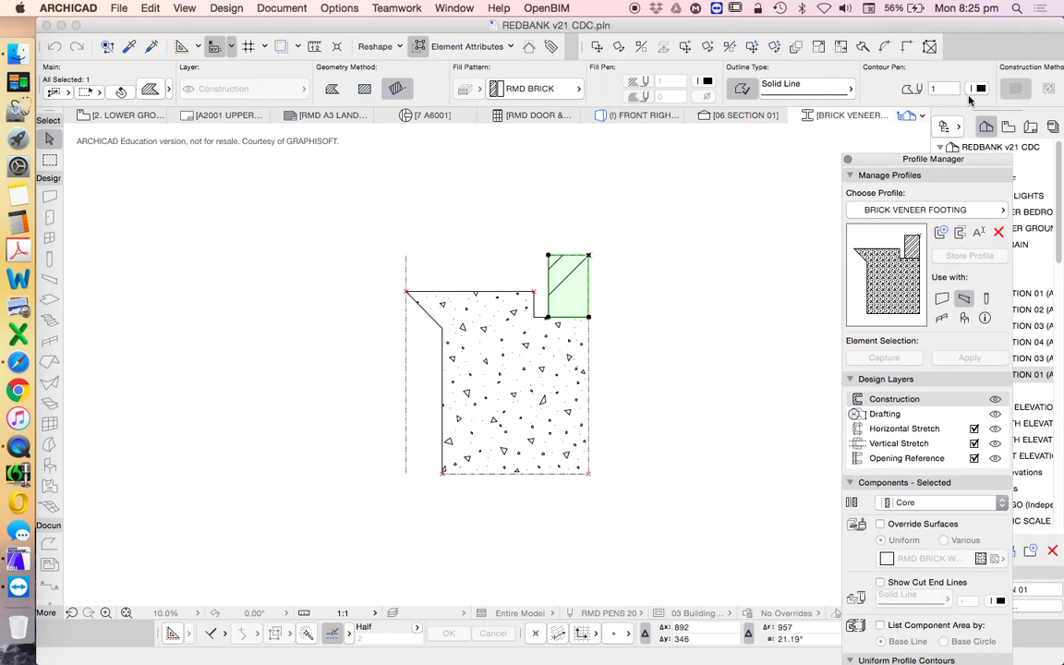
{"action": "left_click", "coordinate": [976, 88]}
{"action": "left_click", "coordinate": [747, 86]}
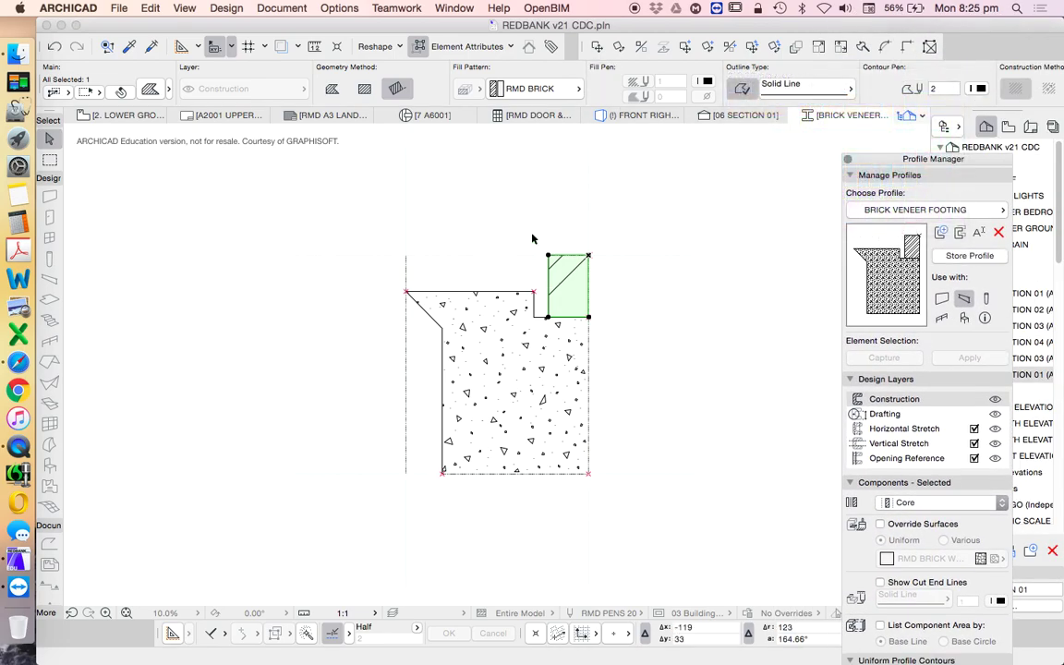
Set the contour pen of the concrete component in the footing profile to pen 2
{"action": "left_click", "coordinate": [420, 292]}
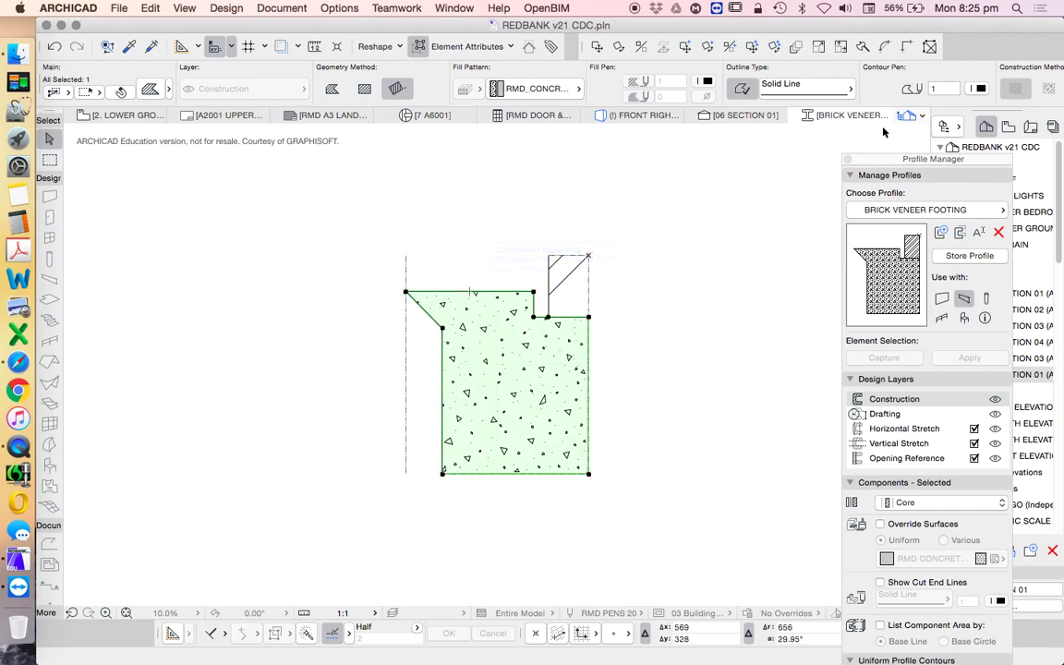
{"action": "left_click", "coordinate": [979, 87]}
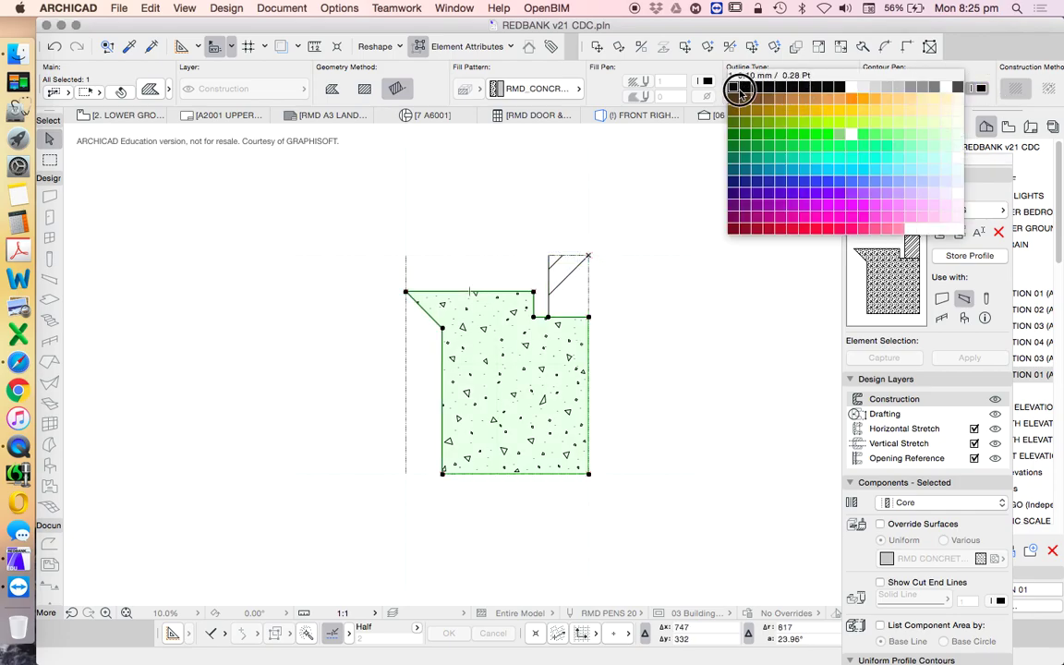
{"action": "left_click", "coordinate": [753, 97]}
Store the edited BRICK VENEER FOOTING profile and close the Profile Manager
{"action": "left_click_drag", "start_coordinate": [952, 159], "coordinate": [949, 138]}
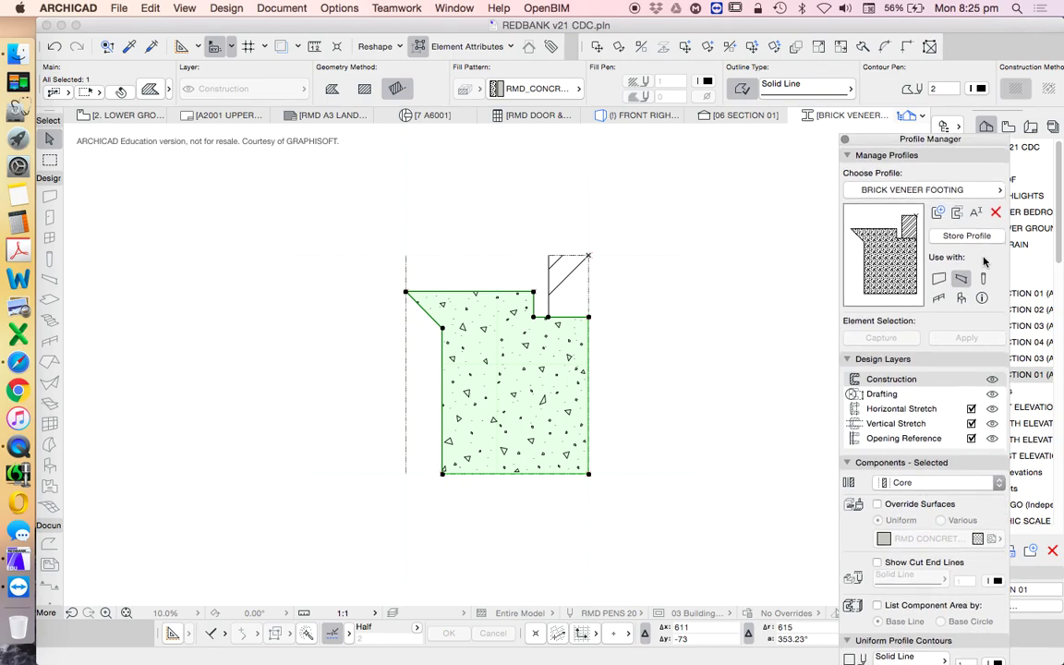
{"action": "left_click", "coordinate": [966, 237]}
{"action": "left_click", "coordinate": [826, 273]}
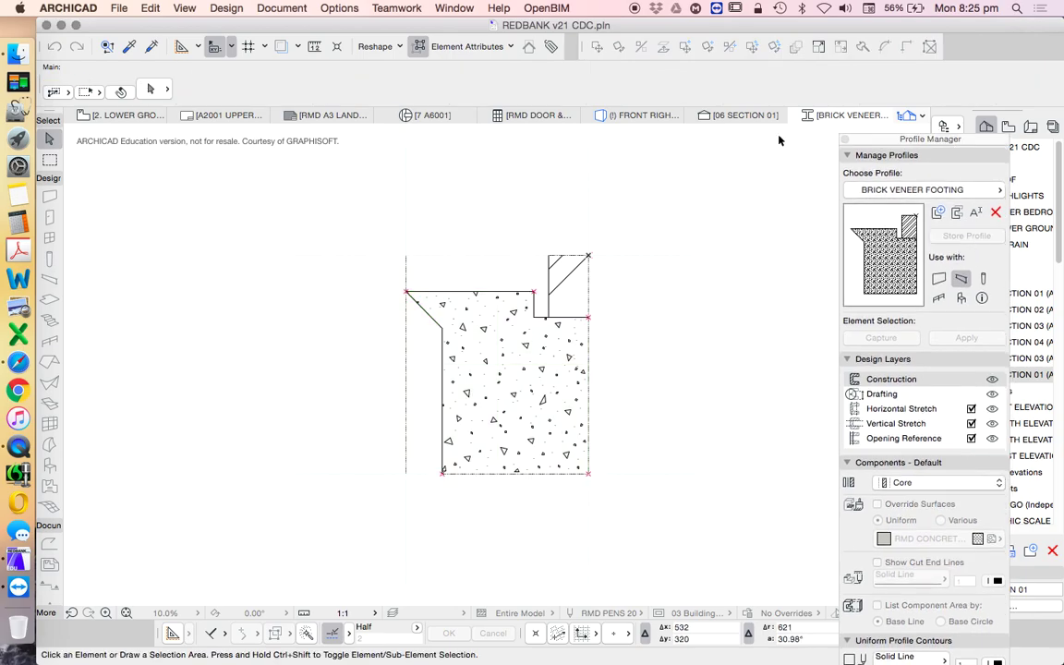
{"action": "left_click", "coordinate": [845, 140]}
Set the floor slab's cut line pen in section 06 to a heavier pen matching the footing outline
{"action": "scroll", "coordinate": [655, 263], "scroll_direction": "down", "scroll_amount": 2}
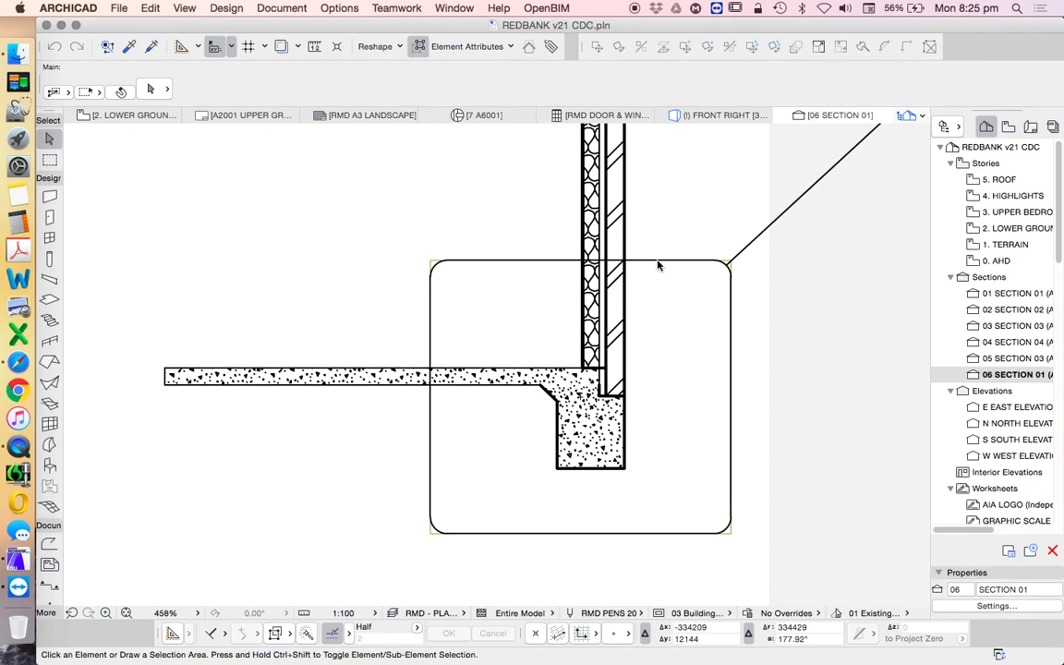
{"action": "scroll", "coordinate": [572, 415], "scroll_direction": "up", "scroll_amount": 3}
{"action": "scroll", "coordinate": [582, 391], "scroll_direction": "up", "scroll_amount": 2}
{"action": "scroll", "coordinate": [591, 374], "scroll_direction": "down", "scroll_amount": 3}
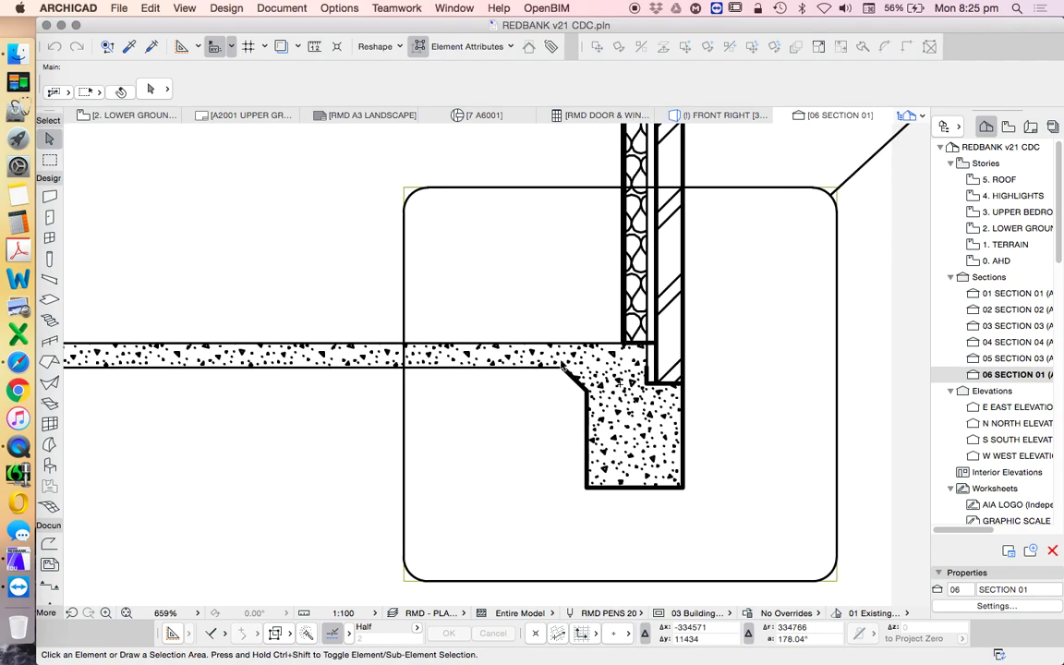
{"action": "left_click", "coordinate": [549, 351]}
{"action": "left_click", "coordinate": [148, 88]}
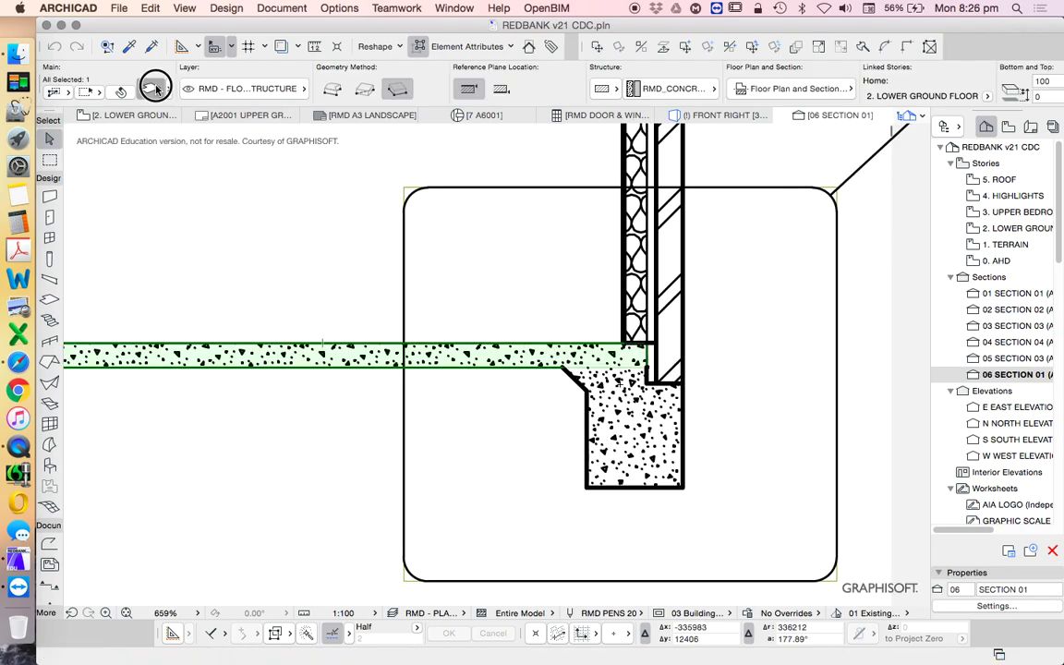
{"action": "scroll", "coordinate": [774, 306], "scroll_direction": "down", "scroll_amount": 3}
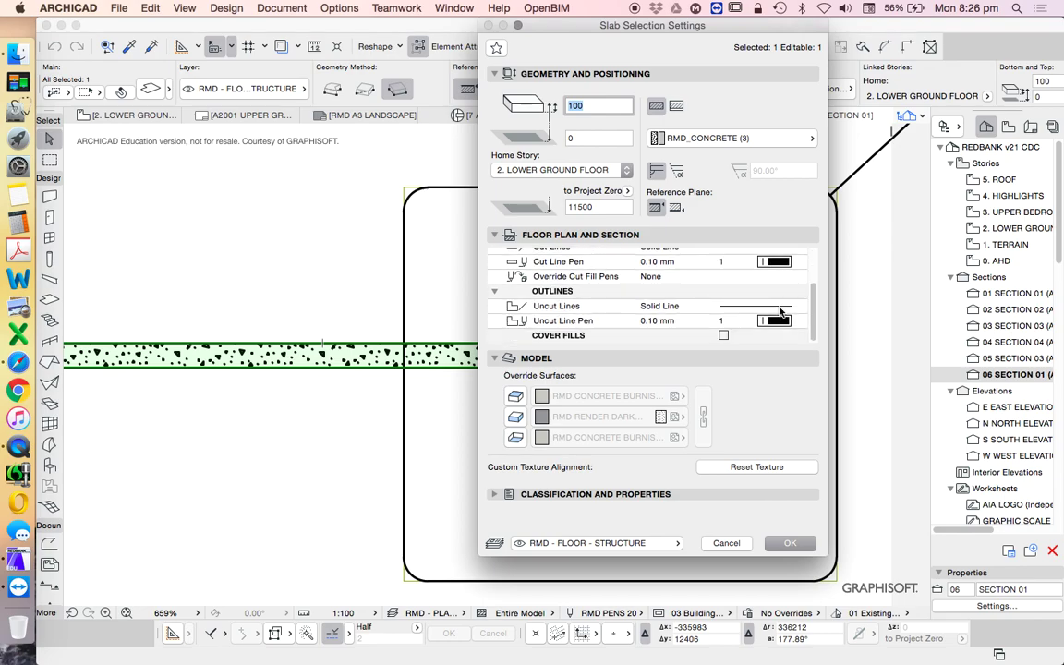
{"action": "scroll", "coordinate": [748, 301], "scroll_direction": "up", "scroll_amount": 2}
{"action": "left_click", "coordinate": [788, 305]}
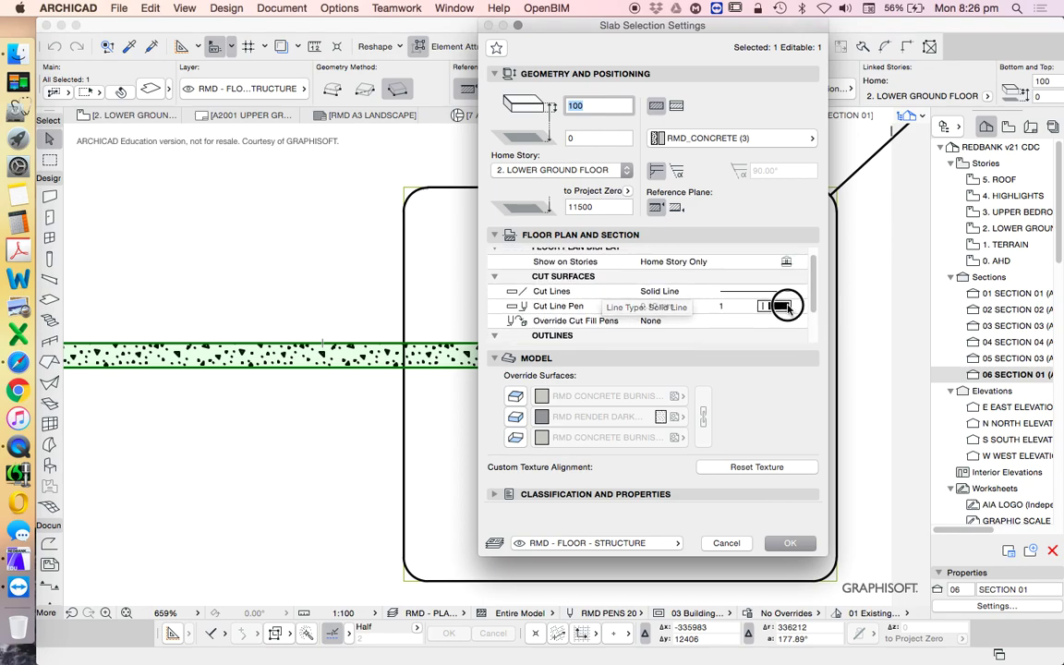
{"action": "left_click", "coordinate": [827, 306]}
{"action": "left_click", "coordinate": [797, 544]}
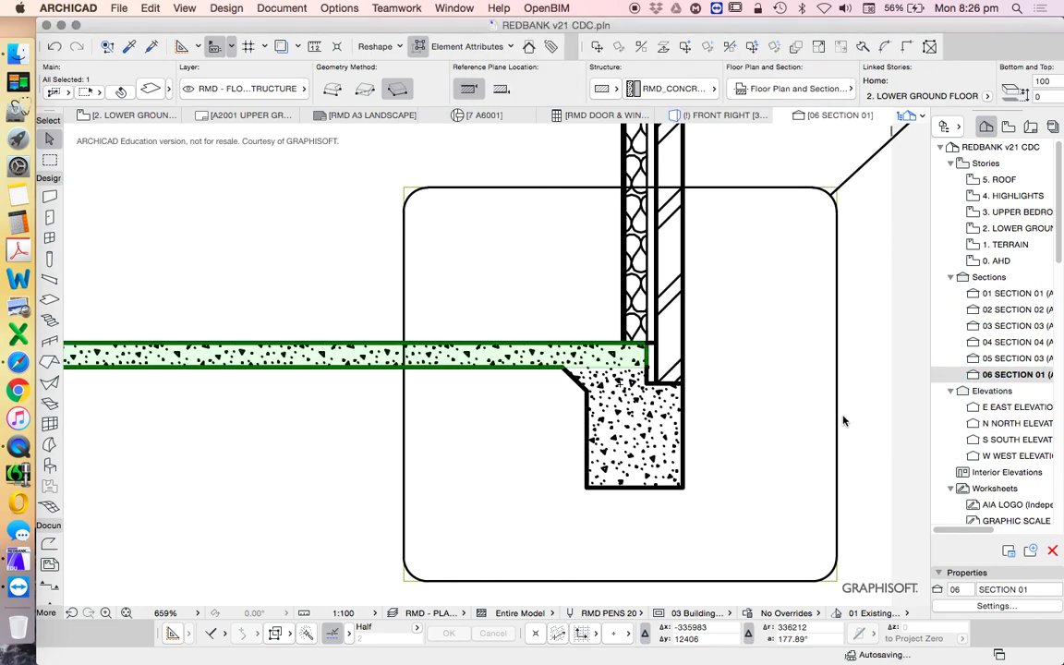
{"action": "left_click", "coordinate": [871, 391]}
{"action": "scroll", "coordinate": [640, 335], "scroll_direction": "up", "scroll_amount": 3}
{"action": "scroll", "coordinate": [625, 333], "scroll_direction": "down", "scroll_amount": 5}
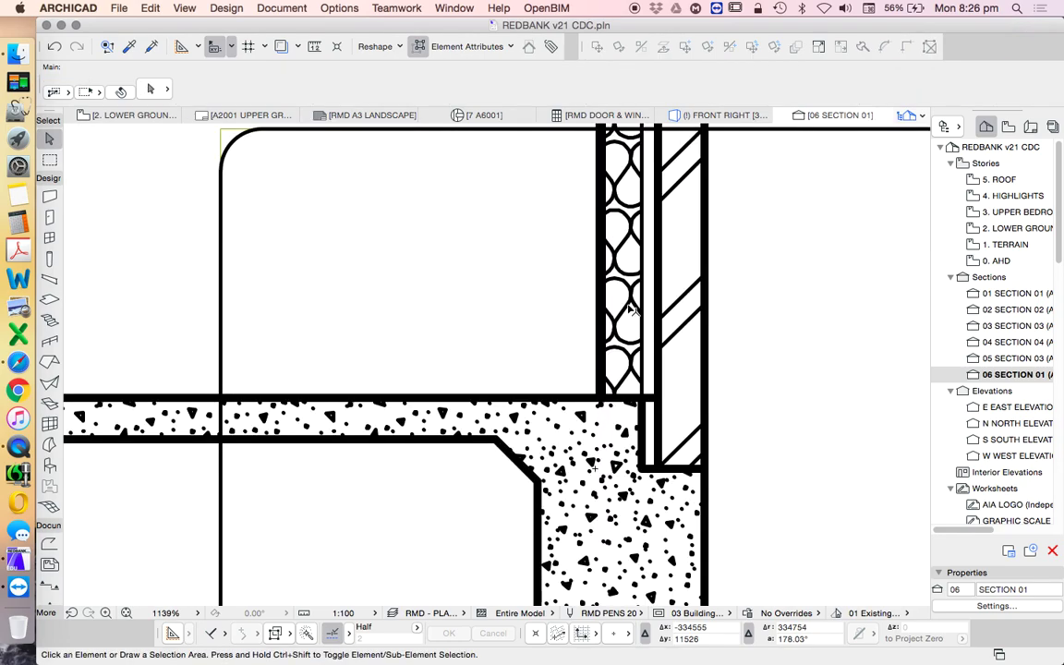
Examine the cut line weights where the brick veneer wall, floor slab and edge footing meet in section 06
{"action": "scroll", "coordinate": [631, 310], "scroll_direction": "down", "scroll_amount": 6}
{"action": "scroll", "coordinate": [628, 226], "scroll_direction": "up", "scroll_amount": 2}
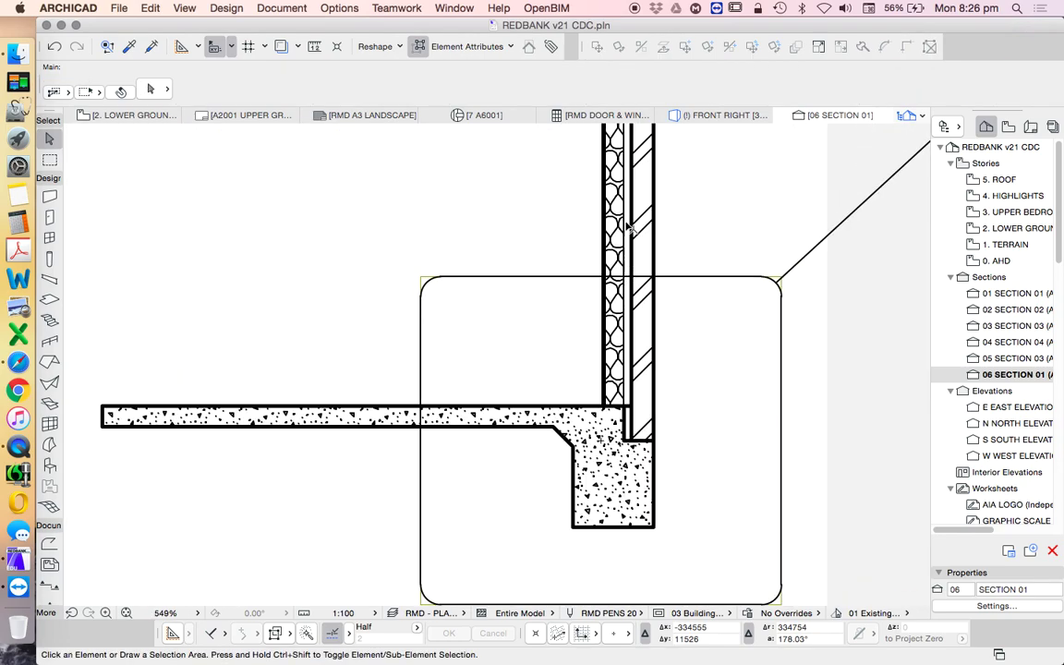
{"action": "scroll", "coordinate": [644, 357], "scroll_direction": "up", "scroll_amount": 4}
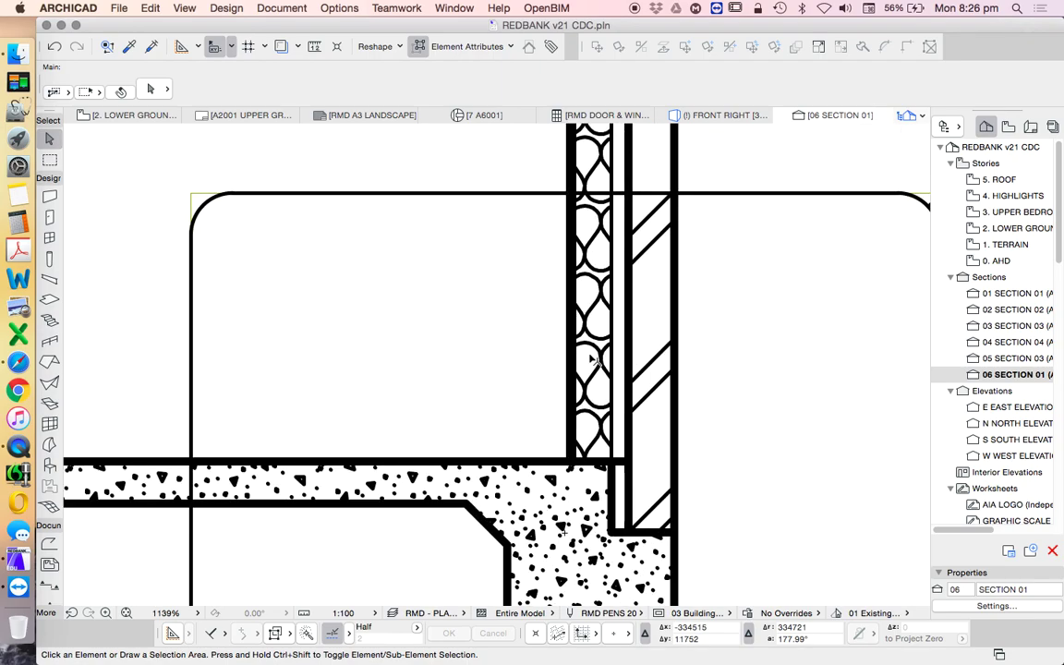
{"action": "left_click", "coordinate": [617, 372]}
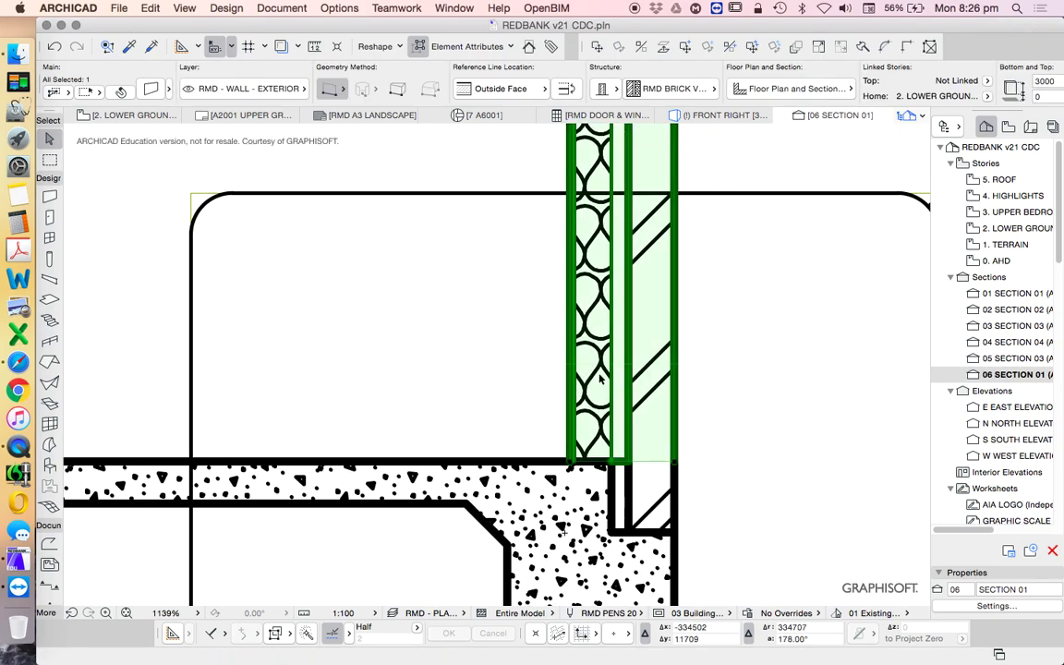
{"action": "scroll", "coordinate": [582, 381], "scroll_direction": "down", "scroll_amount": 3}
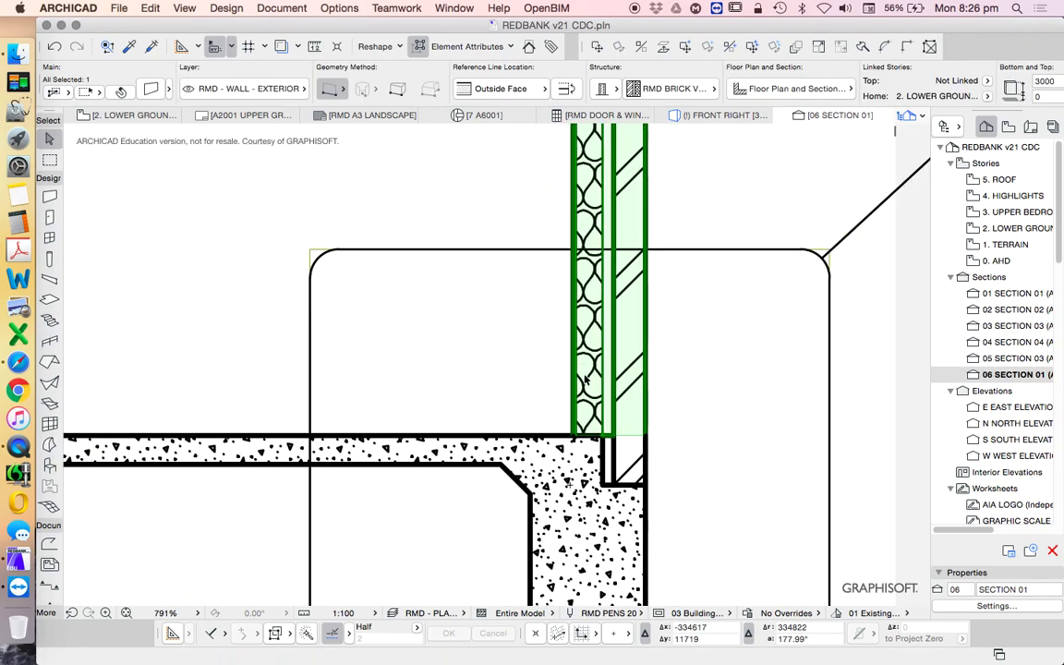
{"action": "scroll", "coordinate": [591, 397], "scroll_direction": "down", "scroll_amount": 2}
{"action": "scroll", "coordinate": [597, 406], "scroll_direction": "down", "scroll_amount": 2}
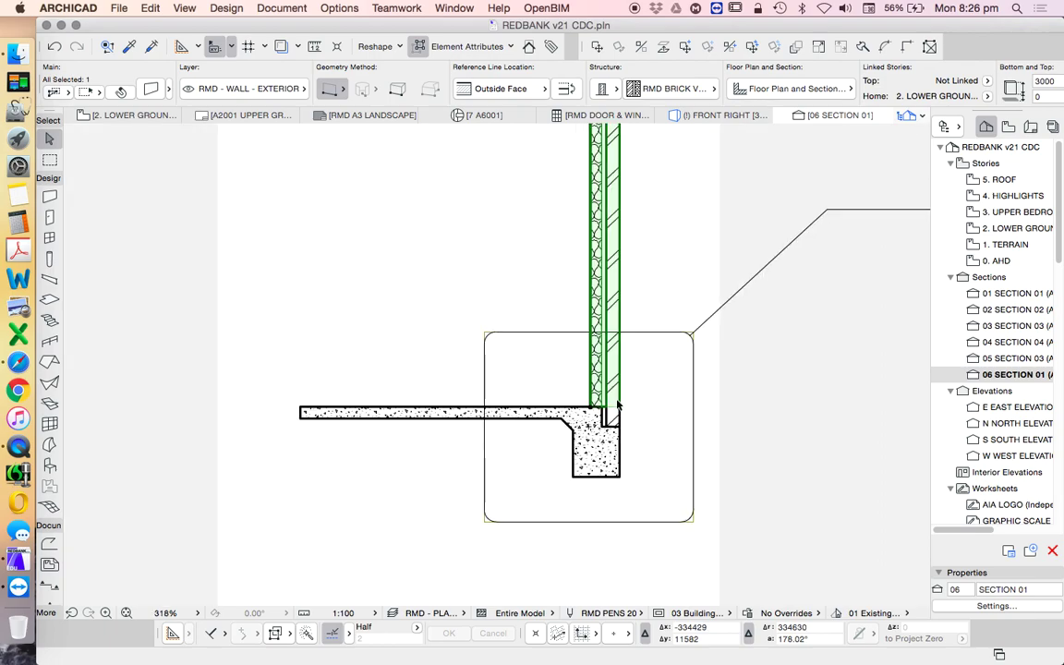
{"action": "left_click", "coordinate": [662, 430]}
{"action": "scroll", "coordinate": [504, 425], "scroll_direction": "down", "scroll_amount": 3}
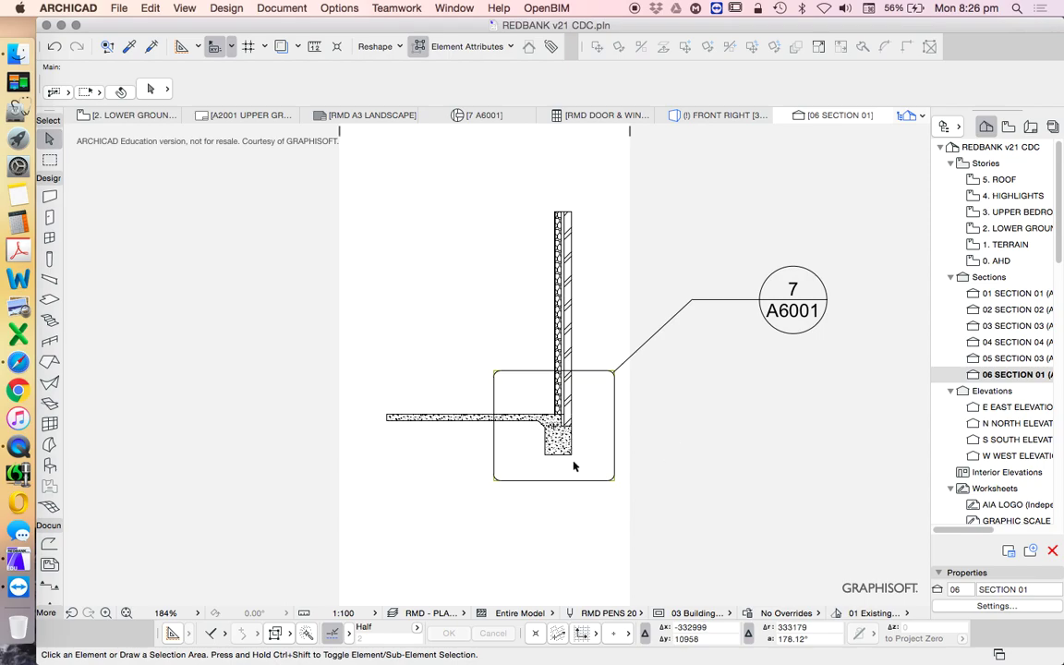
{"action": "scroll", "coordinate": [545, 443], "scroll_direction": "up", "scroll_amount": 3}
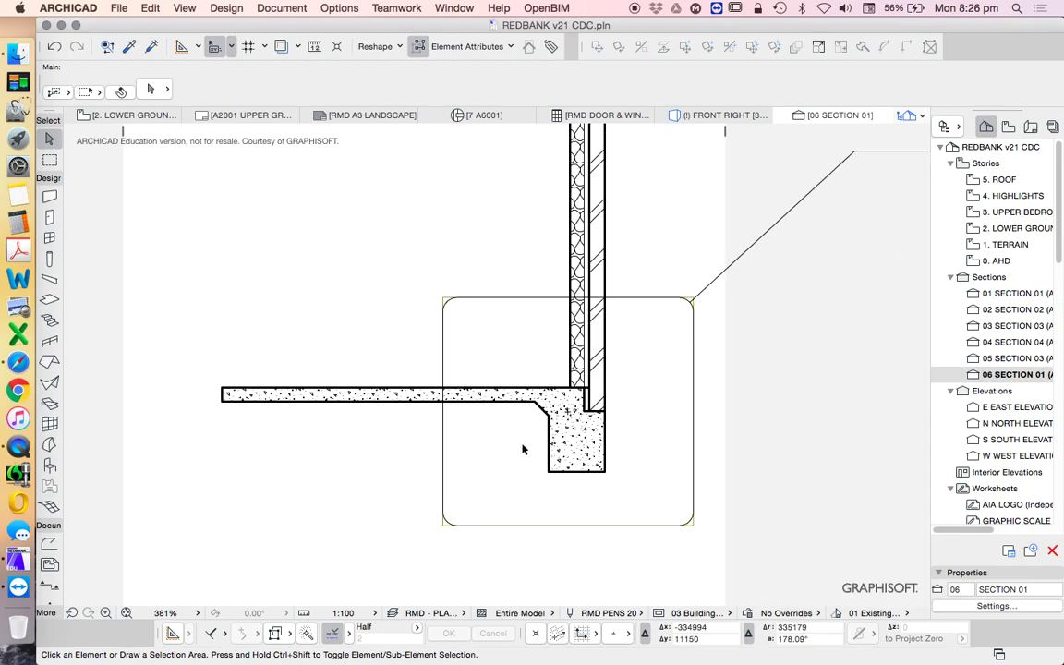
{"action": "scroll", "coordinate": [530, 379], "scroll_direction": "down", "scroll_amount": 3}
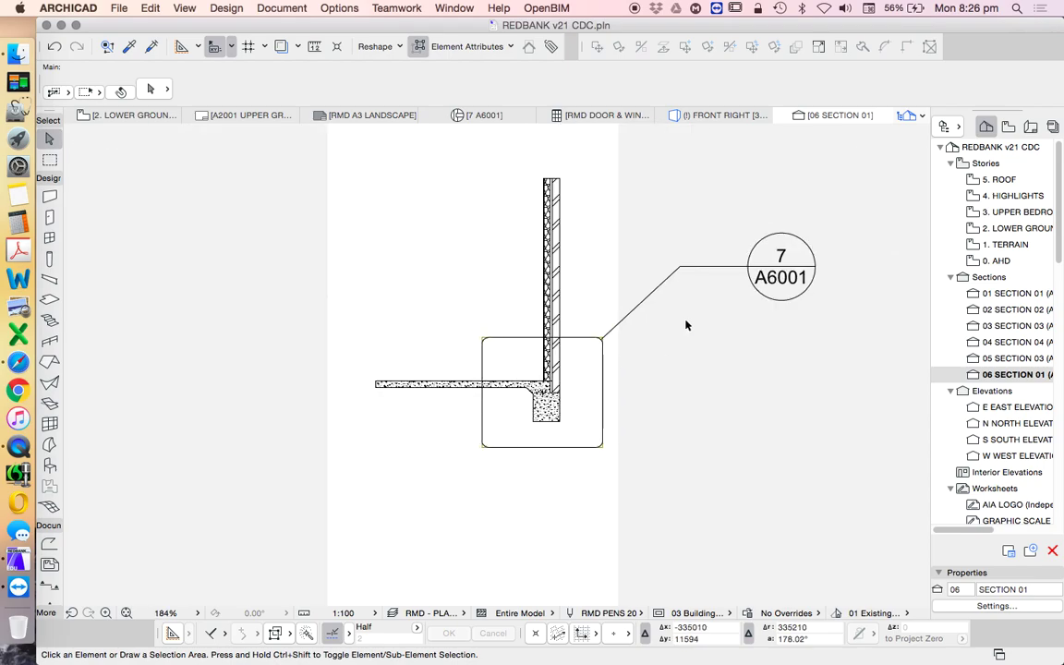
Delete the existing detail 7 source marker around the footing together with its viewpoint
{"action": "left_click", "coordinate": [782, 269]}
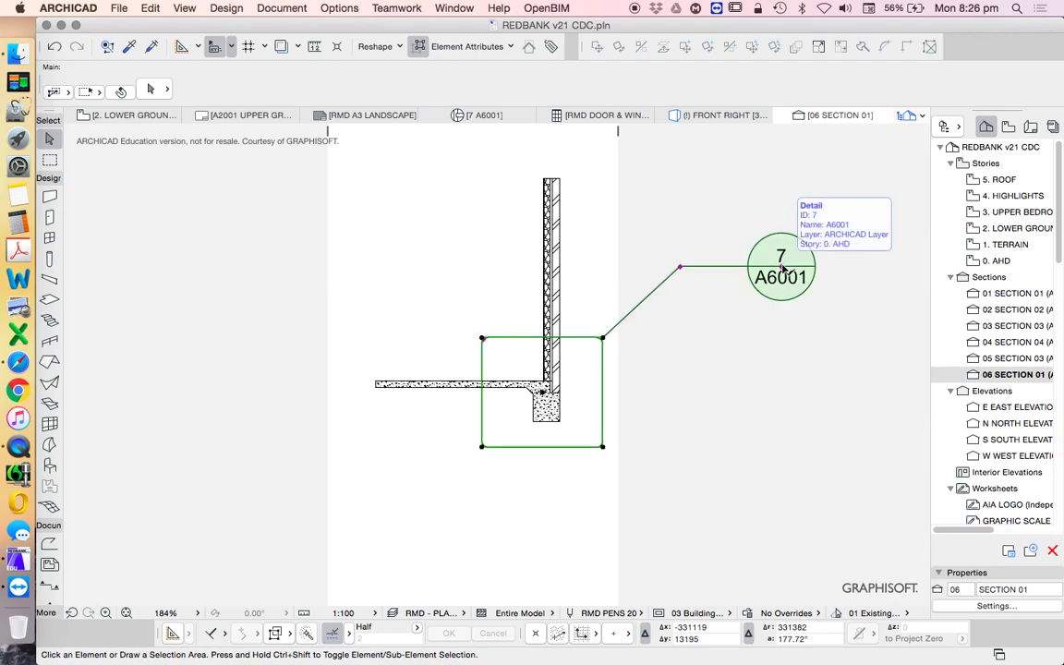
{"action": "left_click", "coordinate": [591, 292]}
{"action": "left_click", "coordinate": [783, 270]}
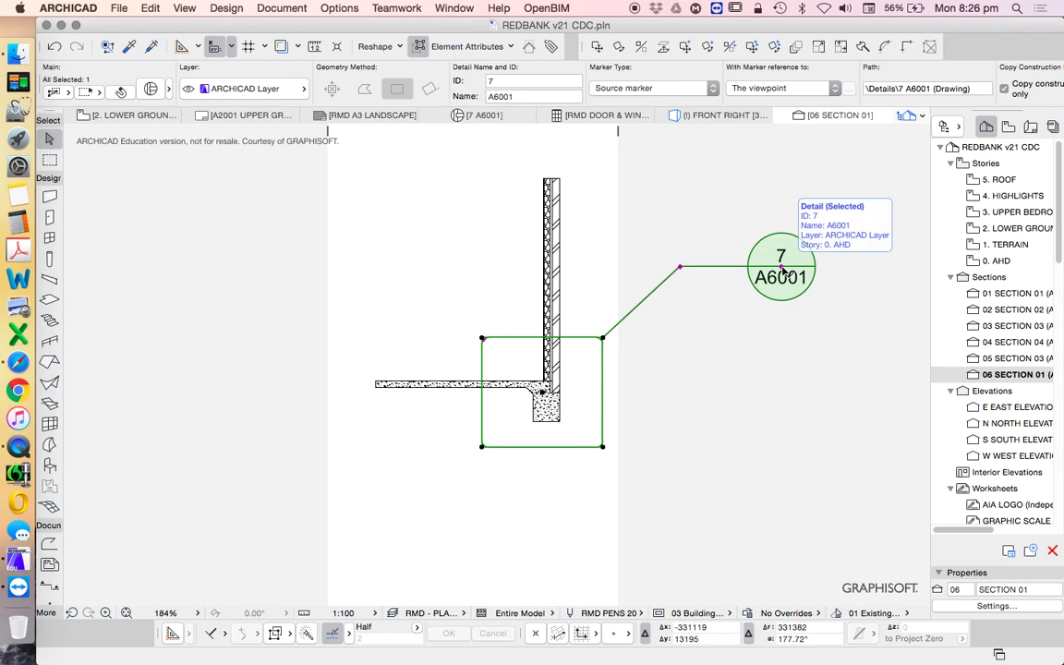
{"action": "key", "text": "BackSpace"}
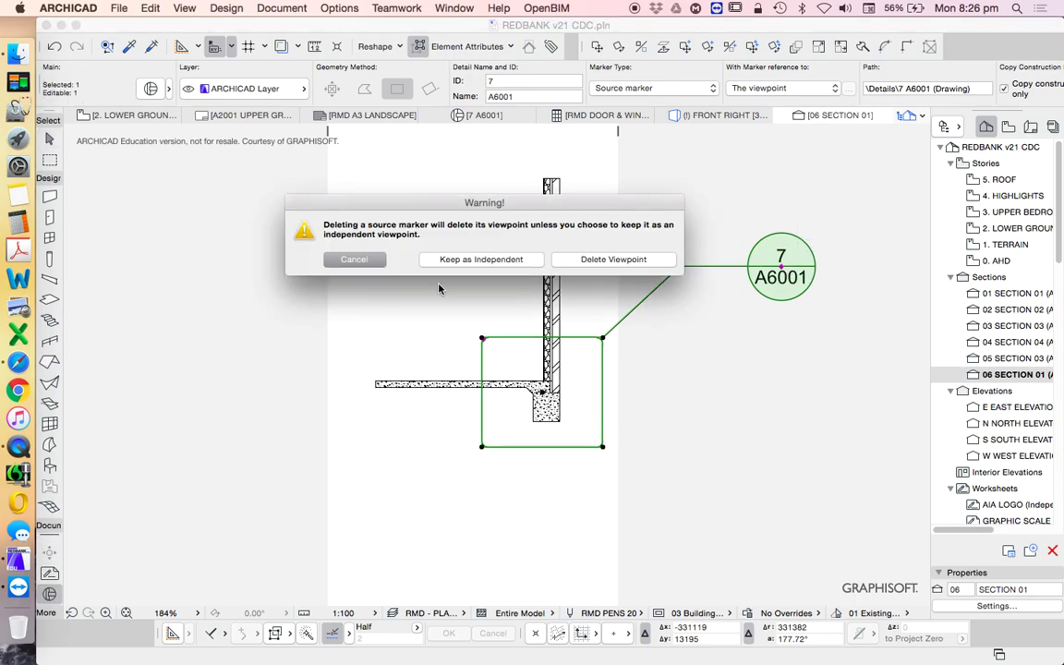
{"action": "left_click", "coordinate": [614, 260]}
{"action": "left_click", "coordinate": [632, 301]}
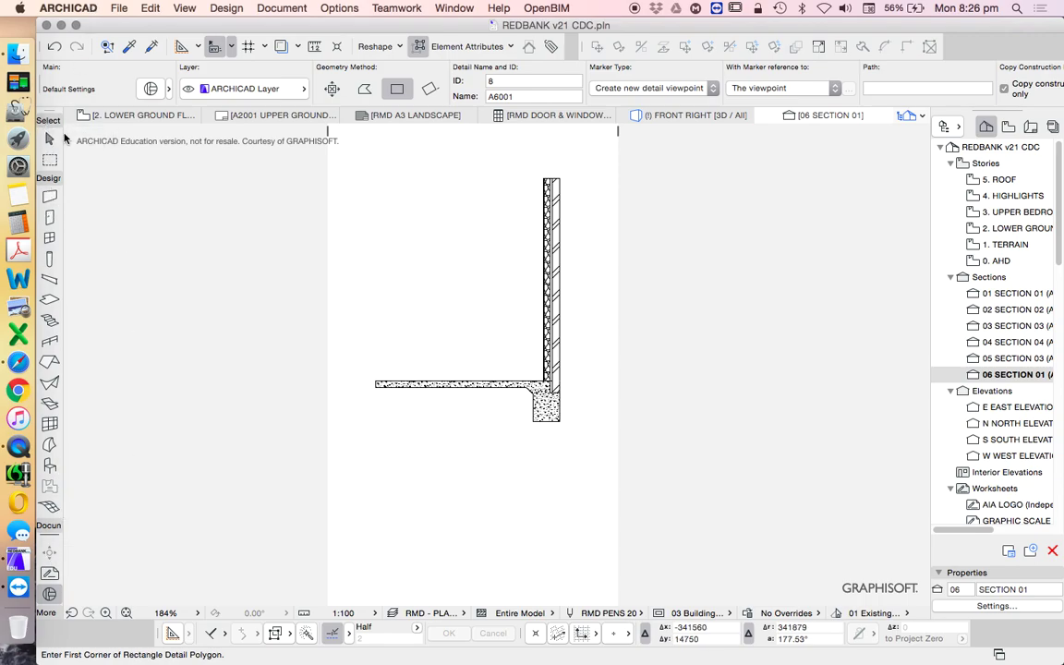
Draw a rectangular detail boundary around the footing and wall base with the Detail tool's default settings, and place its marker beside it
{"action": "left_click", "coordinate": [48, 176]}
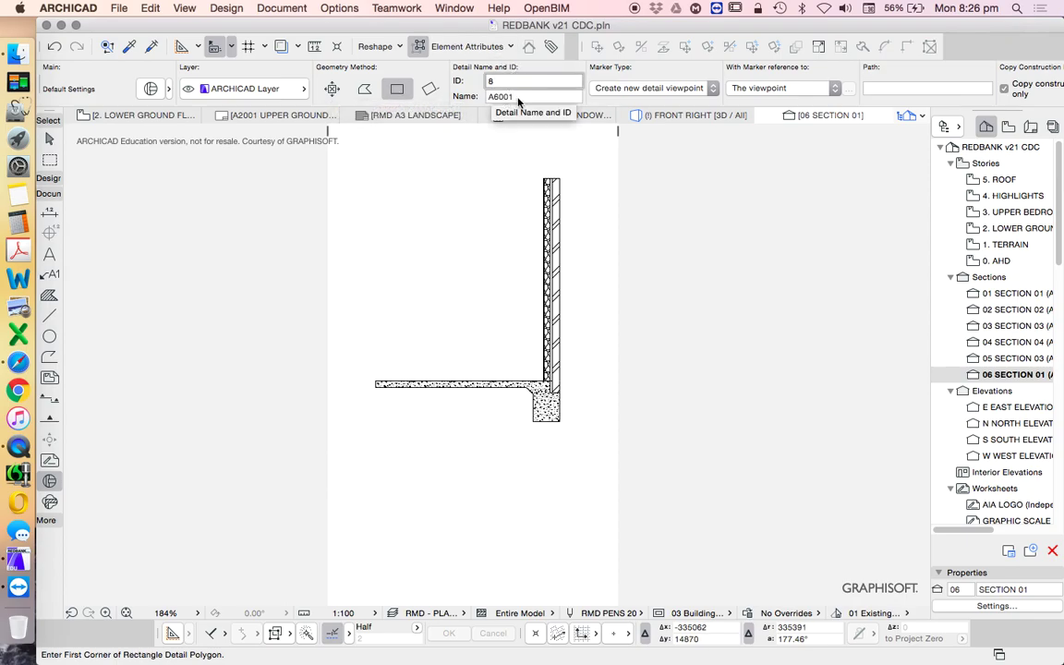
{"action": "key", "text": "super+t"}
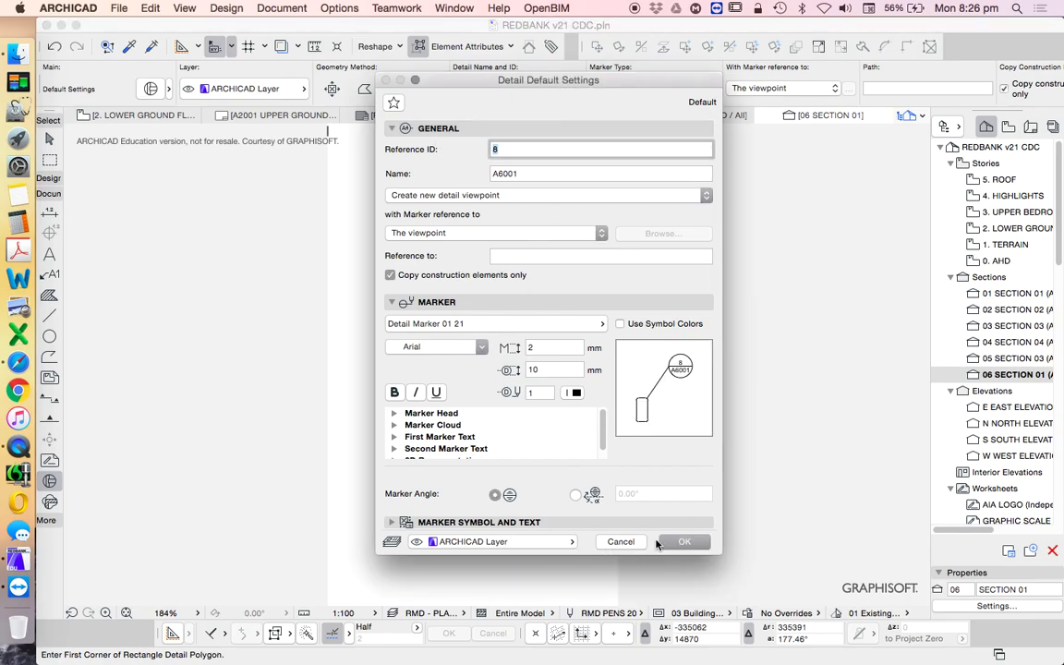
{"action": "left_click", "coordinate": [690, 542]}
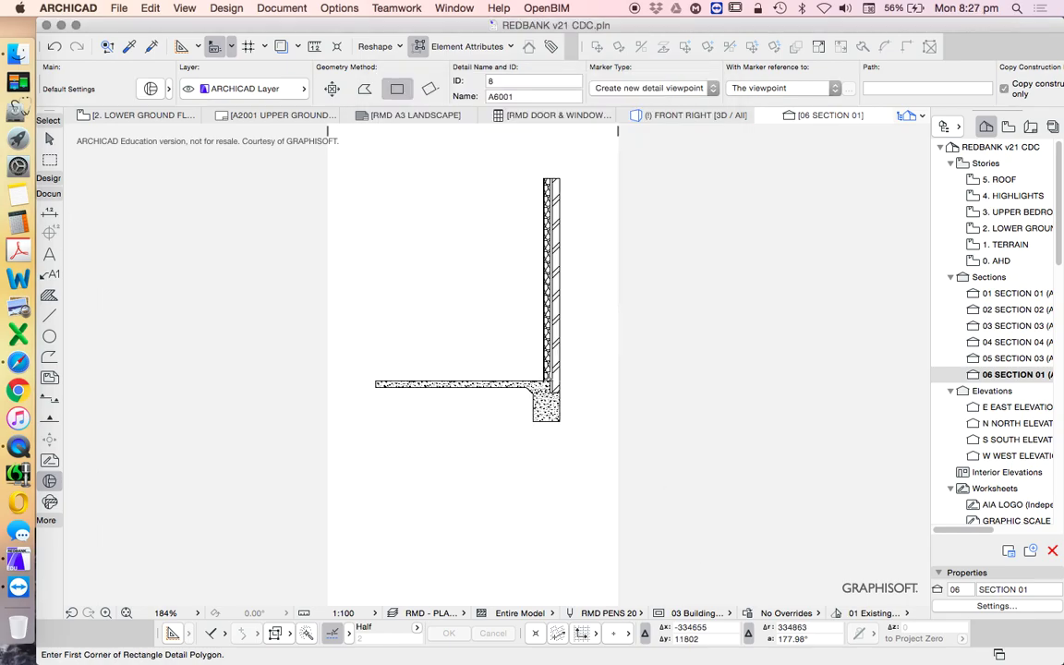
{"action": "scroll", "coordinate": [605, 407], "scroll_direction": "up", "scroll_amount": 3}
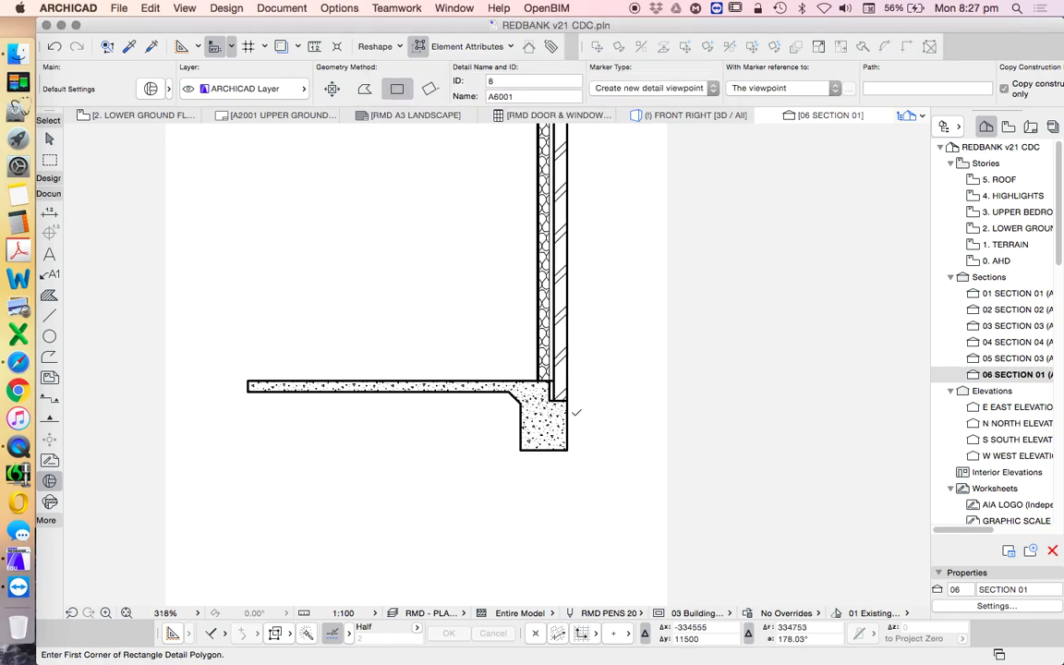
{"action": "left_click", "coordinate": [474, 328]}
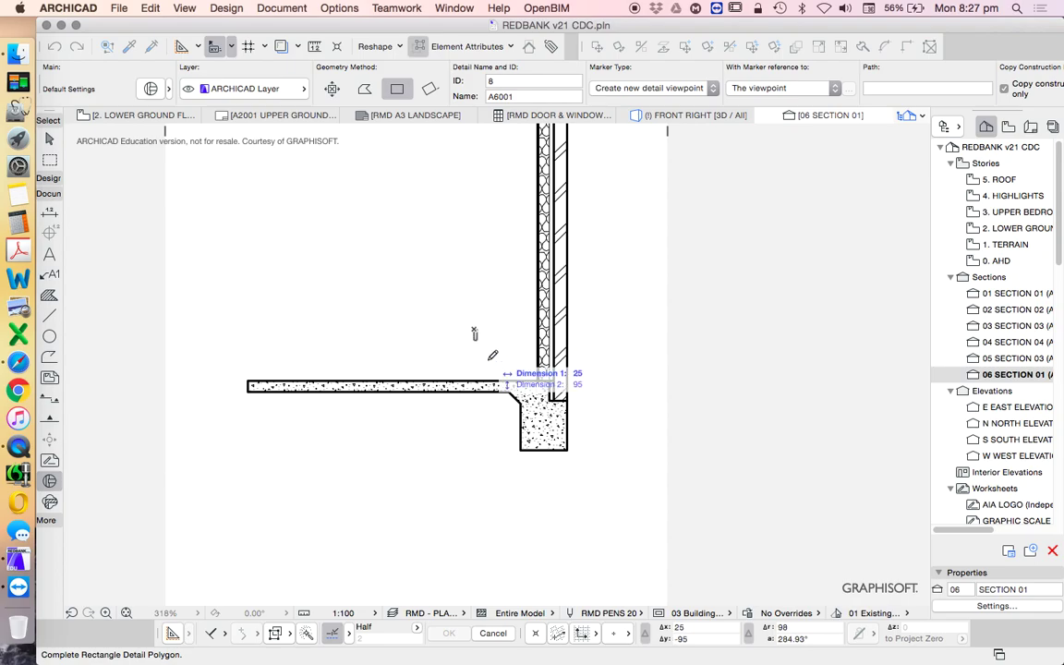
{"action": "left_click", "coordinate": [606, 477]}
{"action": "scroll", "coordinate": [567, 384], "scroll_direction": "down", "scroll_amount": 1}
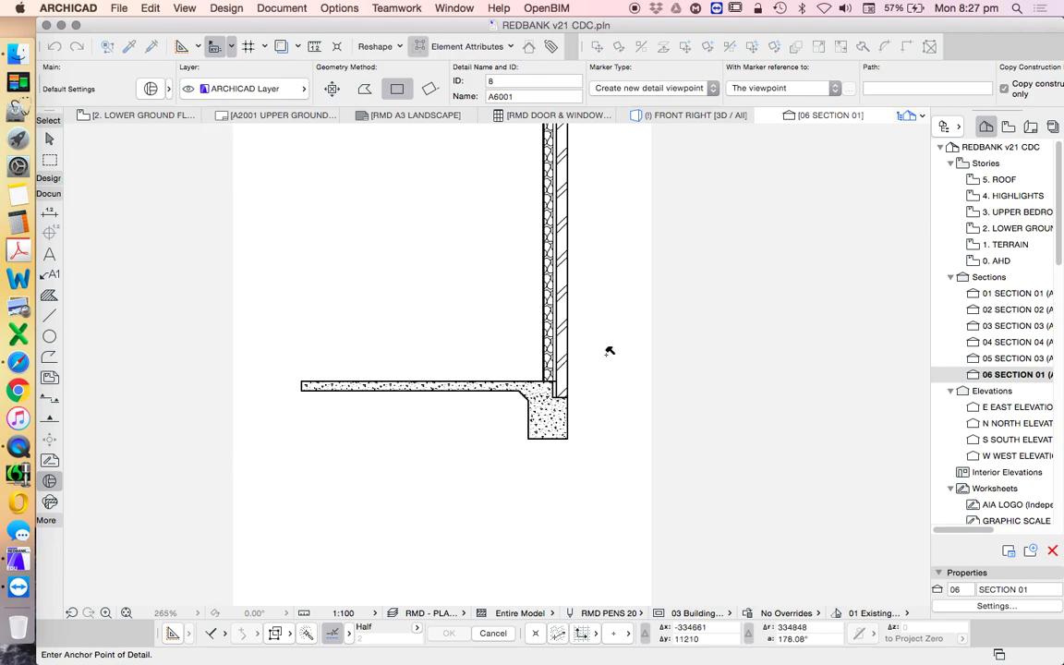
{"action": "left_click", "coordinate": [663, 291]}
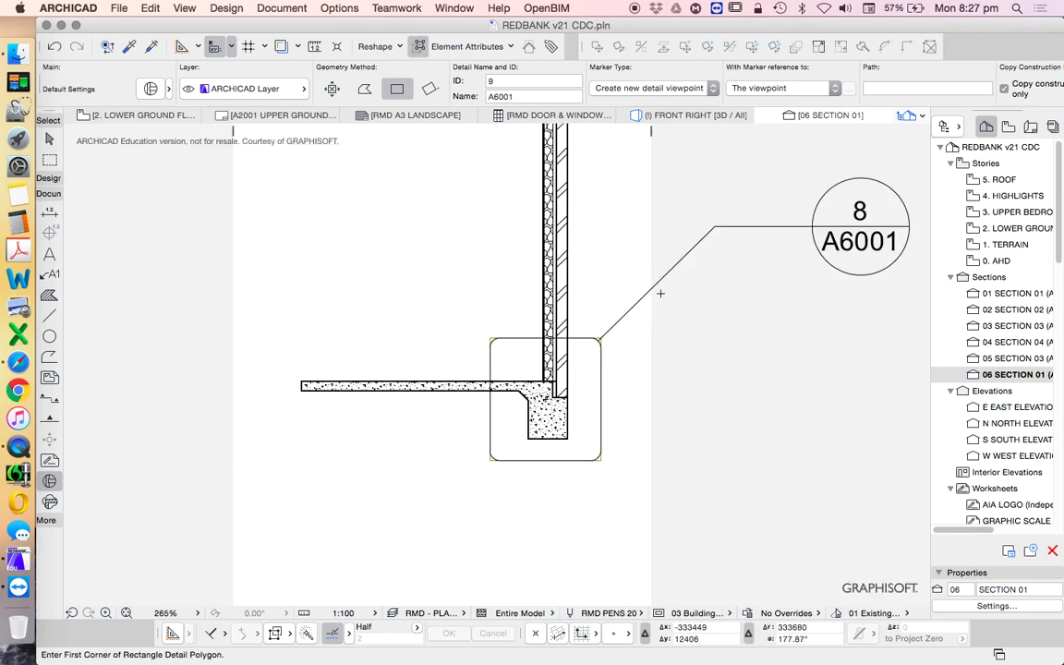
Move the leader bend of the new detail marker slightly lower so the leader runs at a shallower angle
{"action": "scroll", "coordinate": [616, 306], "scroll_direction": "down", "scroll_amount": 3}
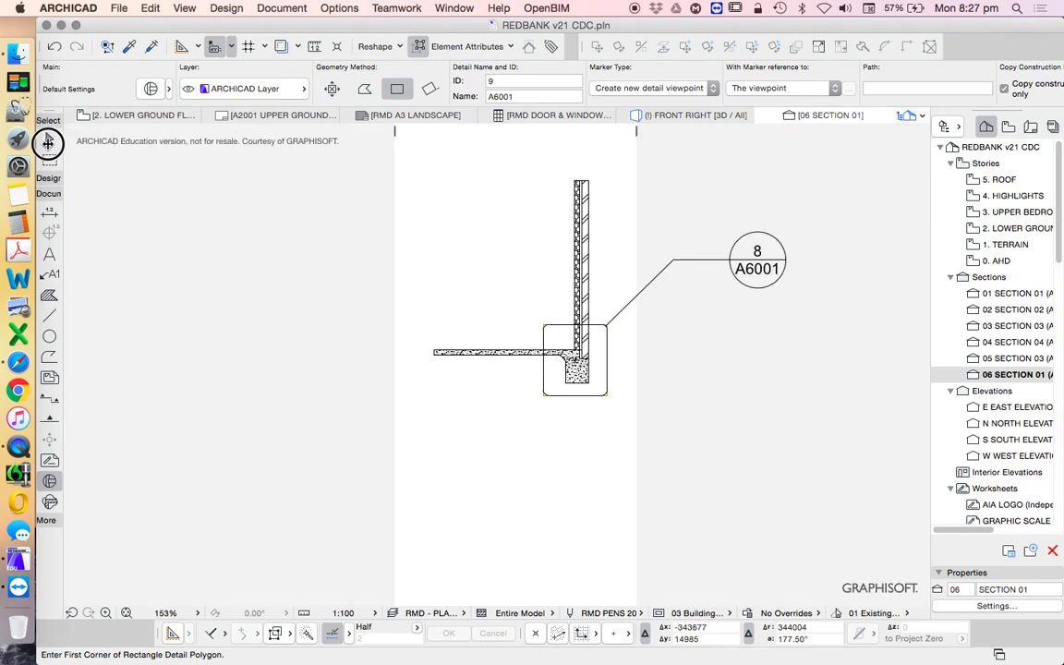
{"action": "left_click", "coordinate": [49, 137]}
{"action": "left_click", "coordinate": [759, 268]}
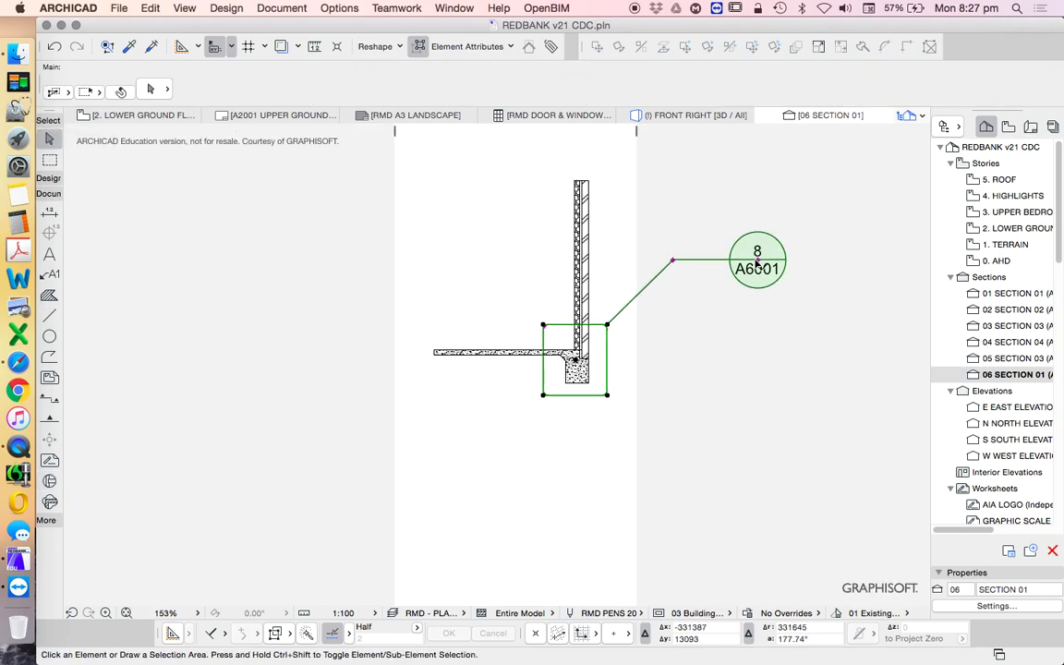
{"action": "left_click", "coordinate": [674, 261]}
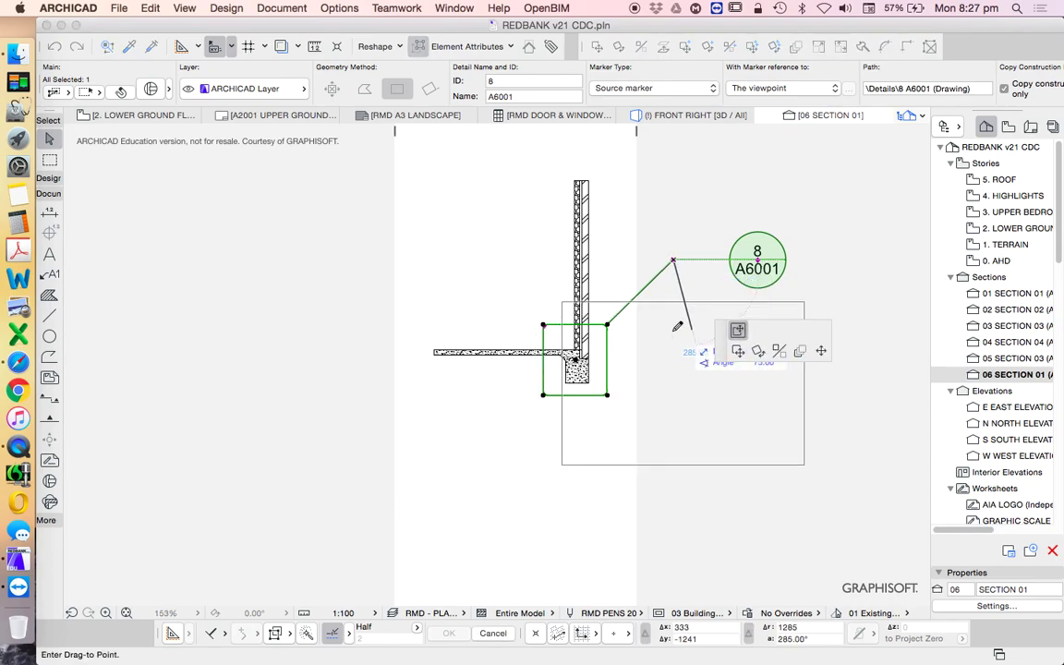
{"action": "left_click", "coordinate": [687, 336]}
{"action": "left_click", "coordinate": [686, 336]}
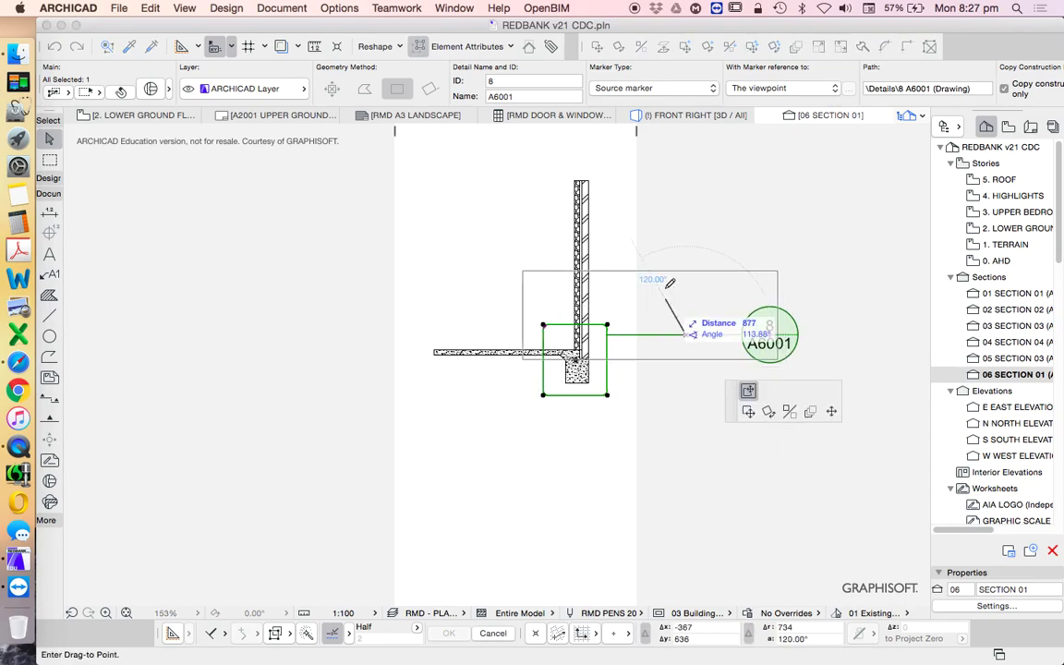
{"action": "left_click", "coordinate": [681, 279]}
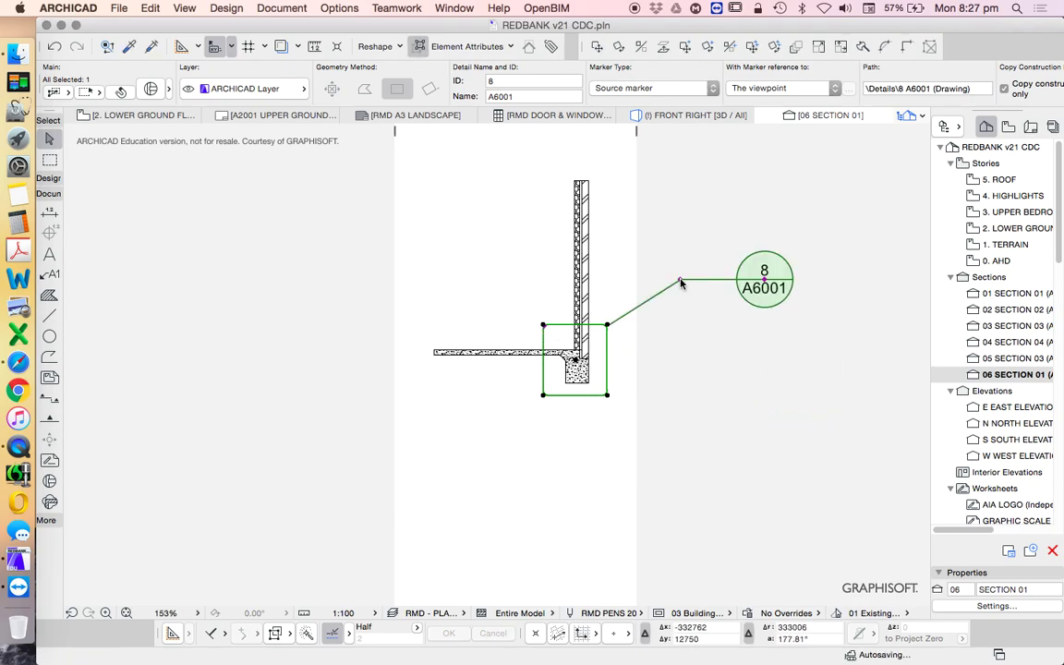
Shift the detail marker head horizontally closer to the wall and deselect the marker
{"action": "left_click", "coordinate": [766, 281]}
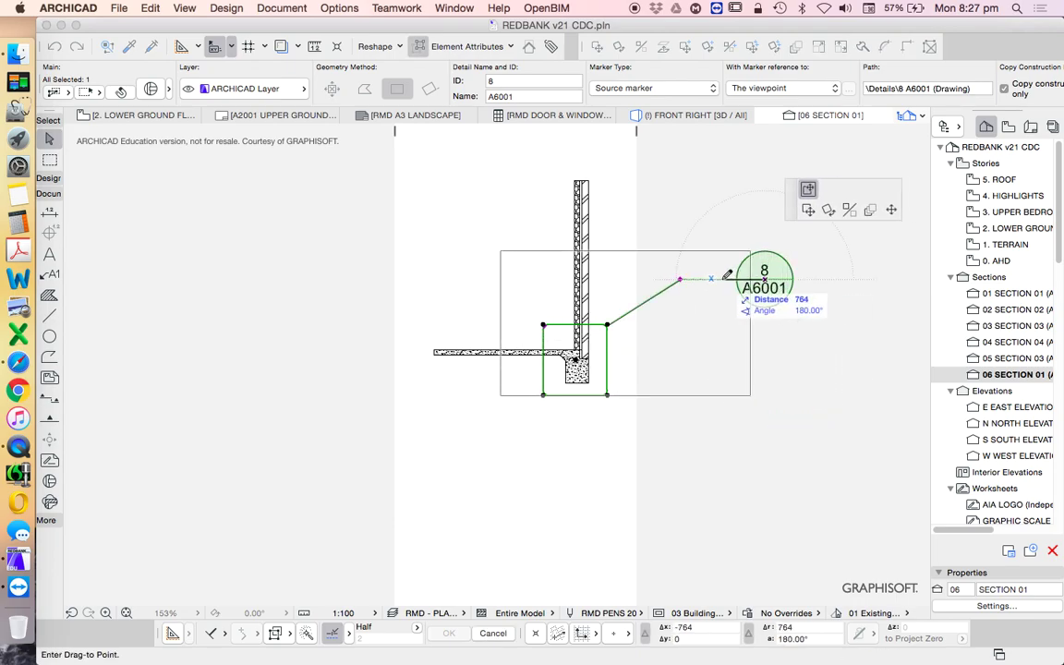
{"action": "left_click", "coordinate": [723, 281]}
{"action": "left_click", "coordinate": [722, 280]}
{"action": "left_click", "coordinate": [772, 280]}
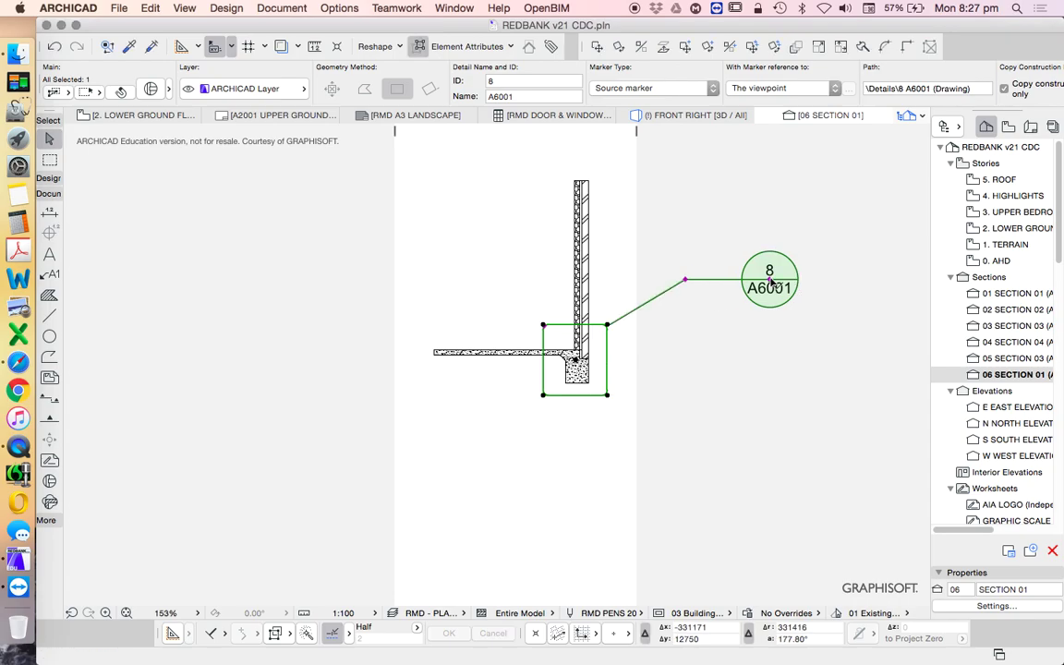
{"action": "left_click", "coordinate": [771, 281]}
{"action": "left_click", "coordinate": [753, 281]}
{"action": "left_click", "coordinate": [632, 213]}
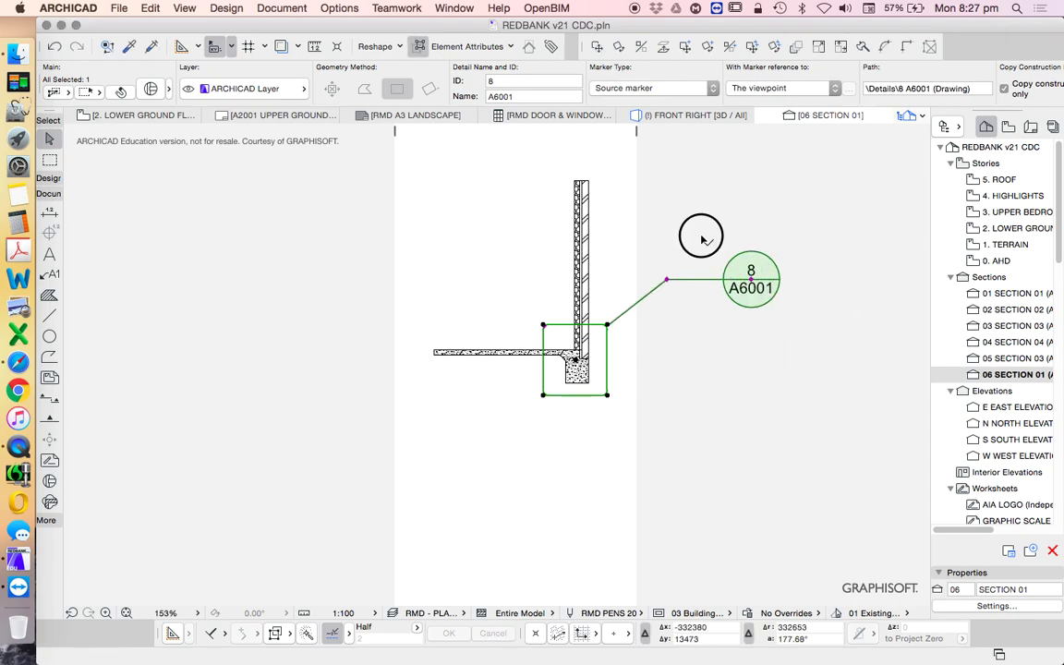
Select the detail marker around the footing and open its selection settings
{"action": "scroll", "coordinate": [752, 316], "scroll_direction": "up", "scroll_amount": 3}
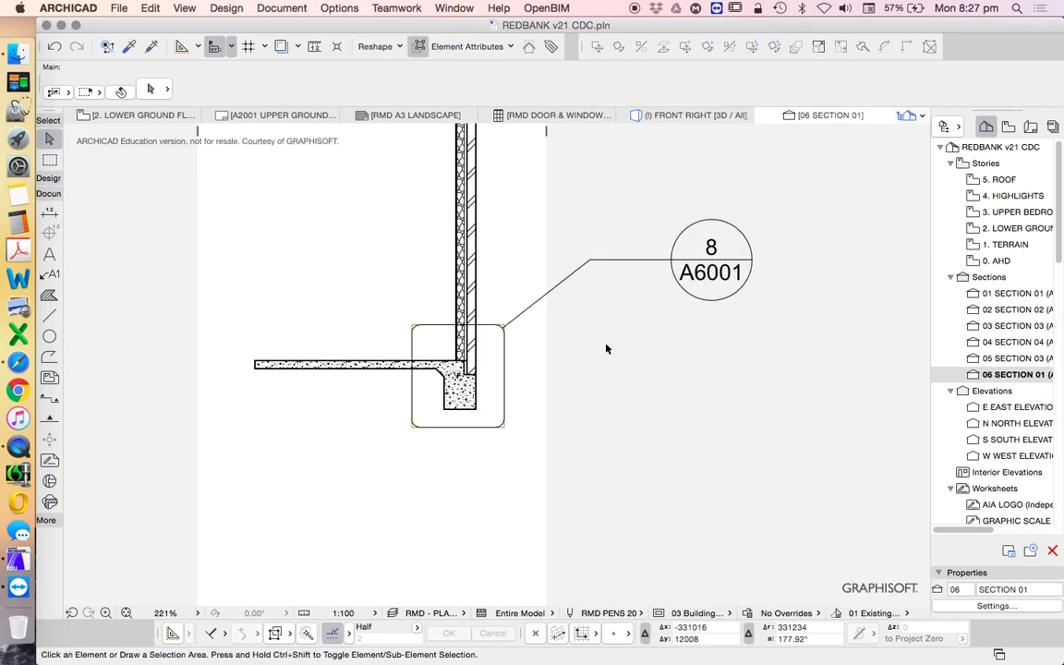
{"action": "scroll", "coordinate": [561, 382], "scroll_direction": "down", "scroll_amount": 3}
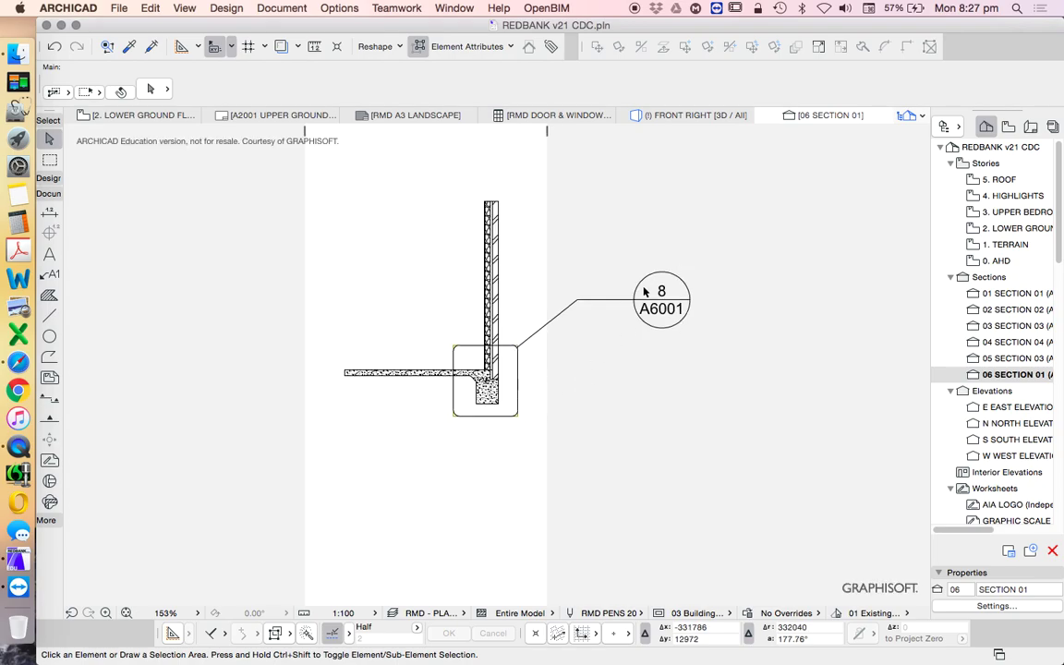
{"action": "scroll", "coordinate": [416, 399], "scroll_direction": "up", "scroll_amount": 9}
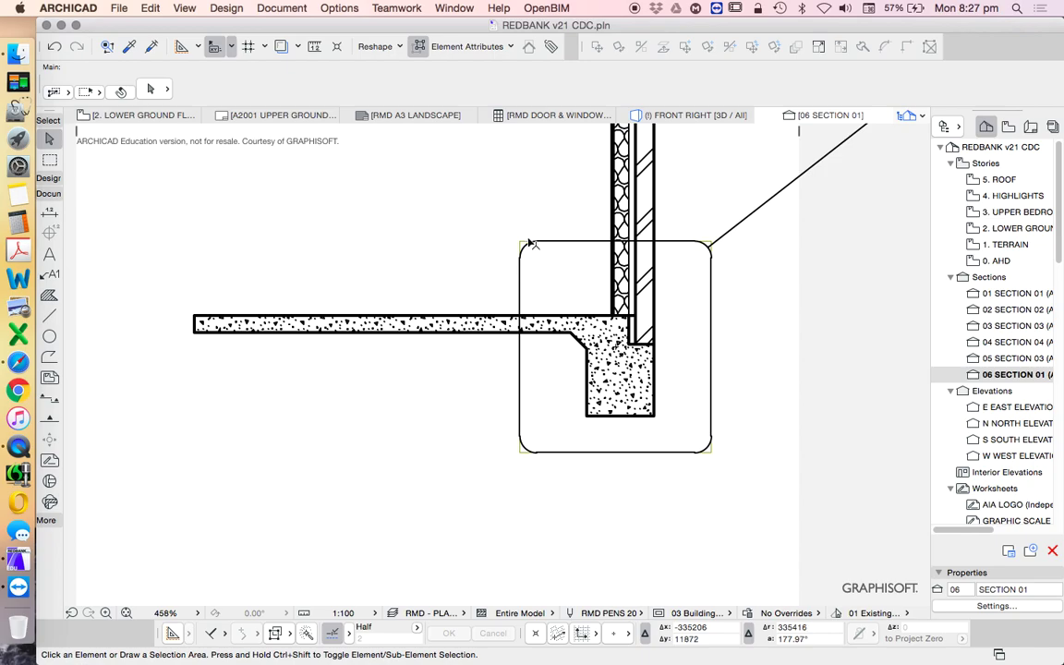
{"action": "left_click_drag", "start_coordinate": [518, 247], "coordinate": [554, 259]}
{"action": "scroll", "coordinate": [554, 262], "scroll_direction": "down", "scroll_amount": 4}
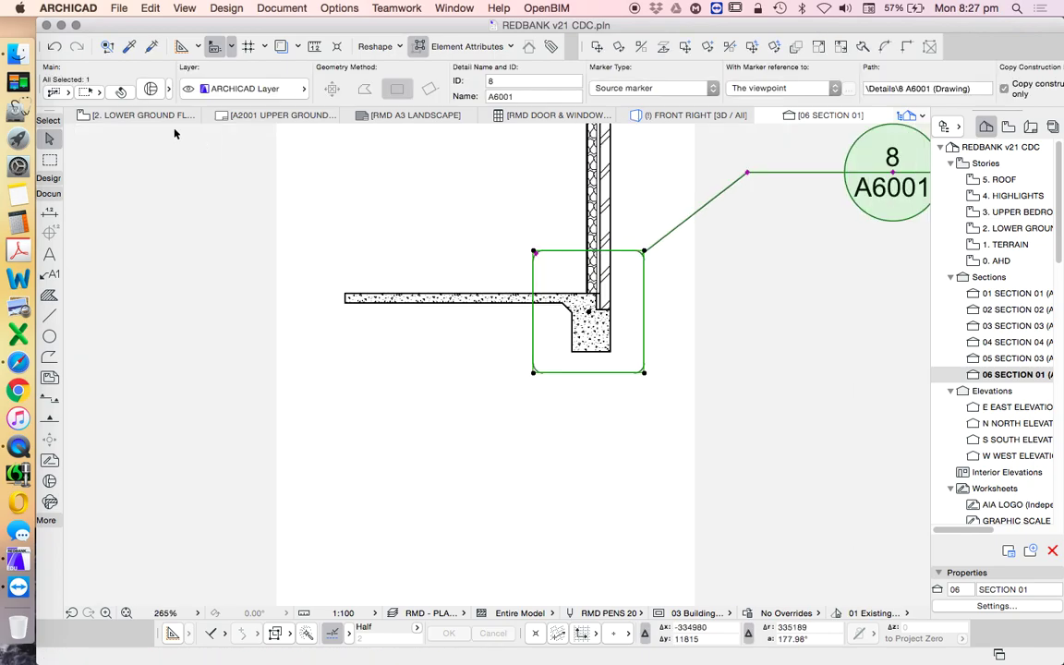
{"action": "left_click", "coordinate": [151, 88]}
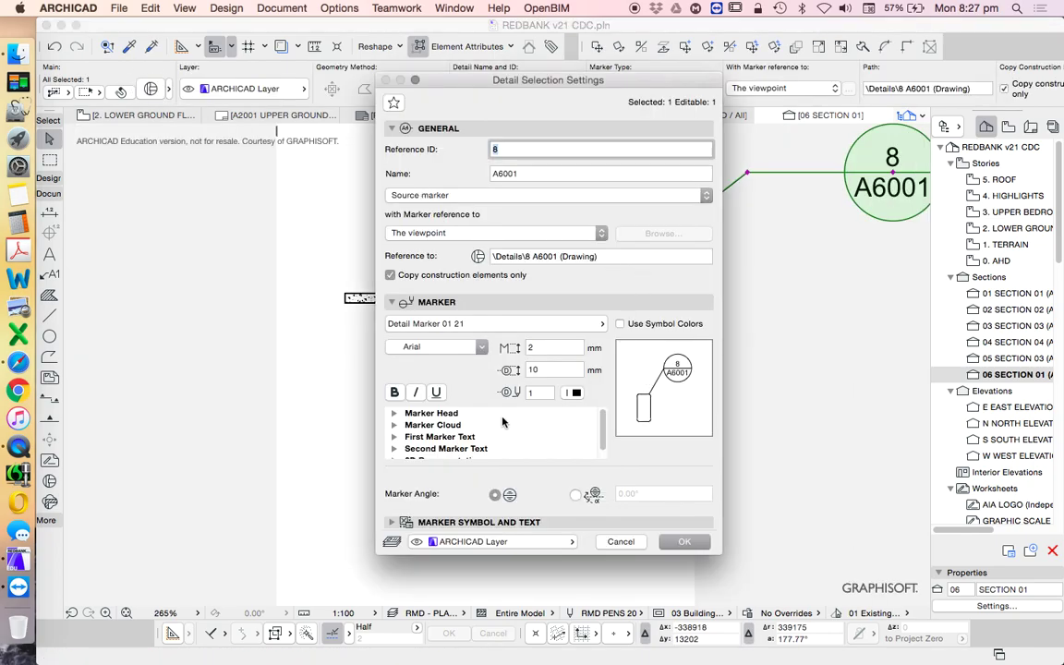
{"action": "scroll", "coordinate": [518, 425], "scroll_direction": "down", "scroll_amount": 1}
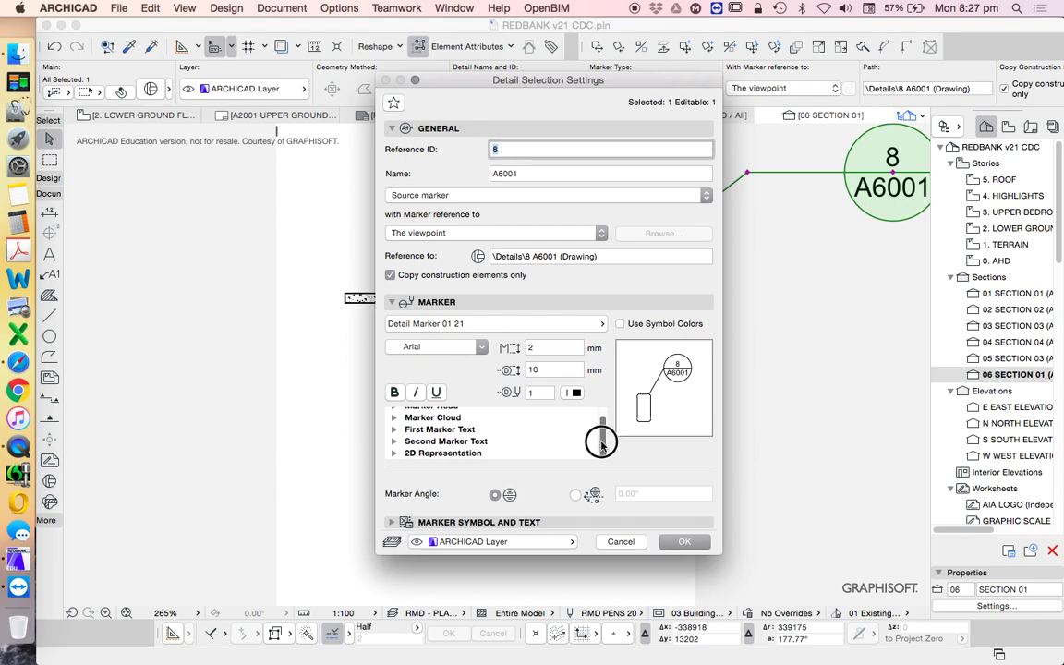
{"action": "left_click", "coordinate": [529, 324]}
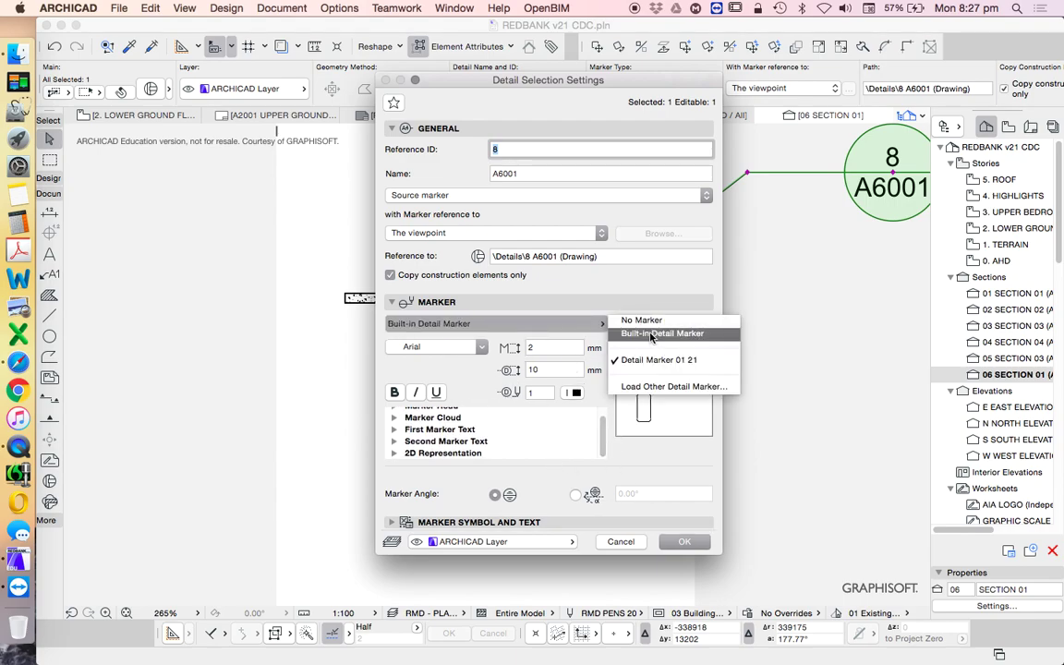
{"action": "left_click", "coordinate": [443, 423]}
{"action": "scroll", "coordinate": [443, 427], "scroll_direction": "up", "scroll_amount": 1}
{"action": "left_click", "coordinate": [411, 412]}
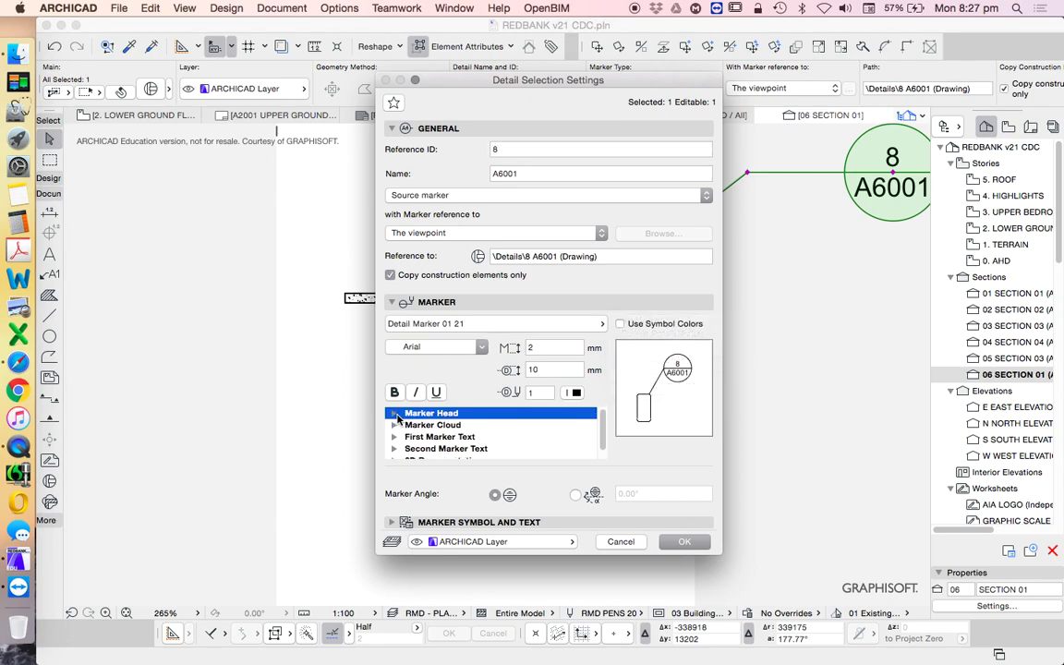
{"action": "left_click", "coordinate": [392, 412]}
{"action": "left_click", "coordinate": [395, 412]}
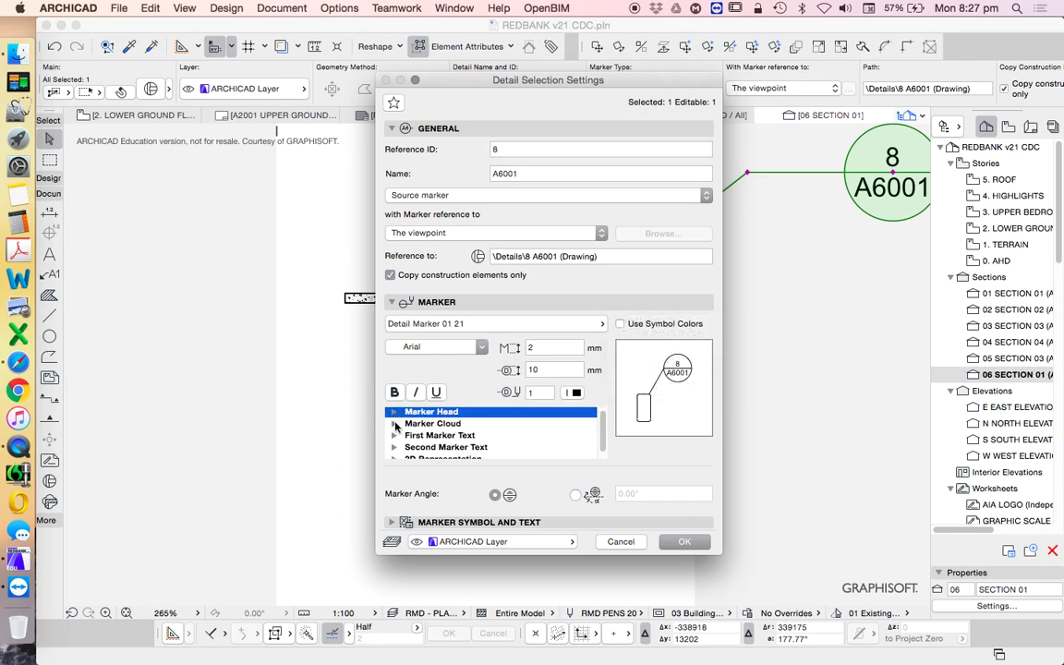
Set the marker cloud's fillet radius to 5 mm and apply it to the footing detail marker
{"action": "left_click", "coordinate": [394, 424]}
{"action": "scroll", "coordinate": [567, 437], "scroll_direction": "down", "scroll_amount": 2}
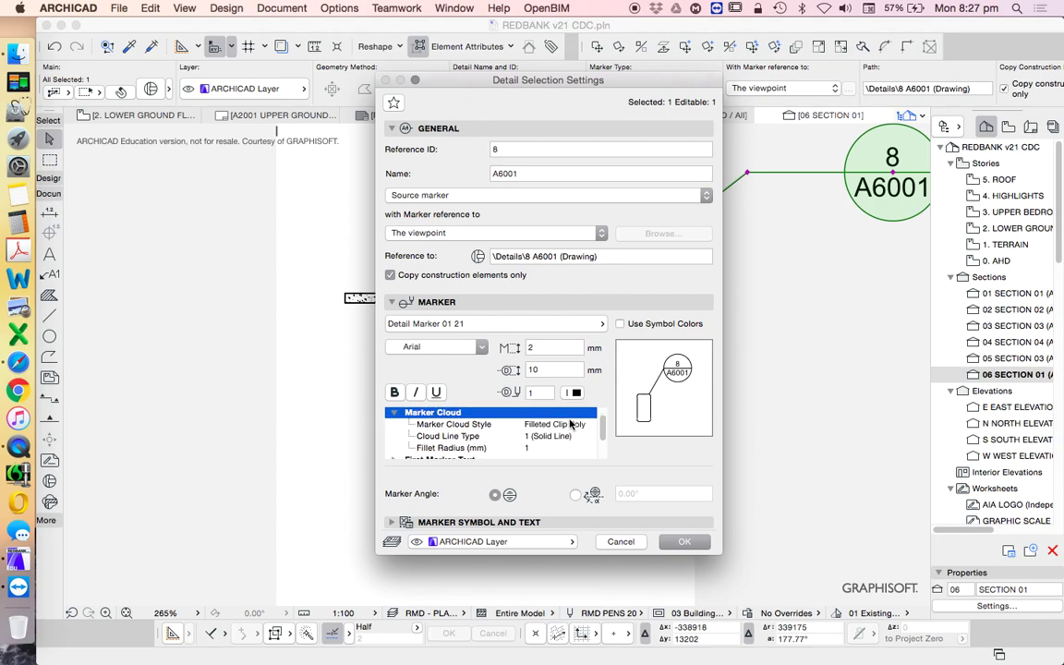
{"action": "scroll", "coordinate": [576, 430], "scroll_direction": "down", "scroll_amount": 1}
{"action": "left_click", "coordinate": [552, 442]}
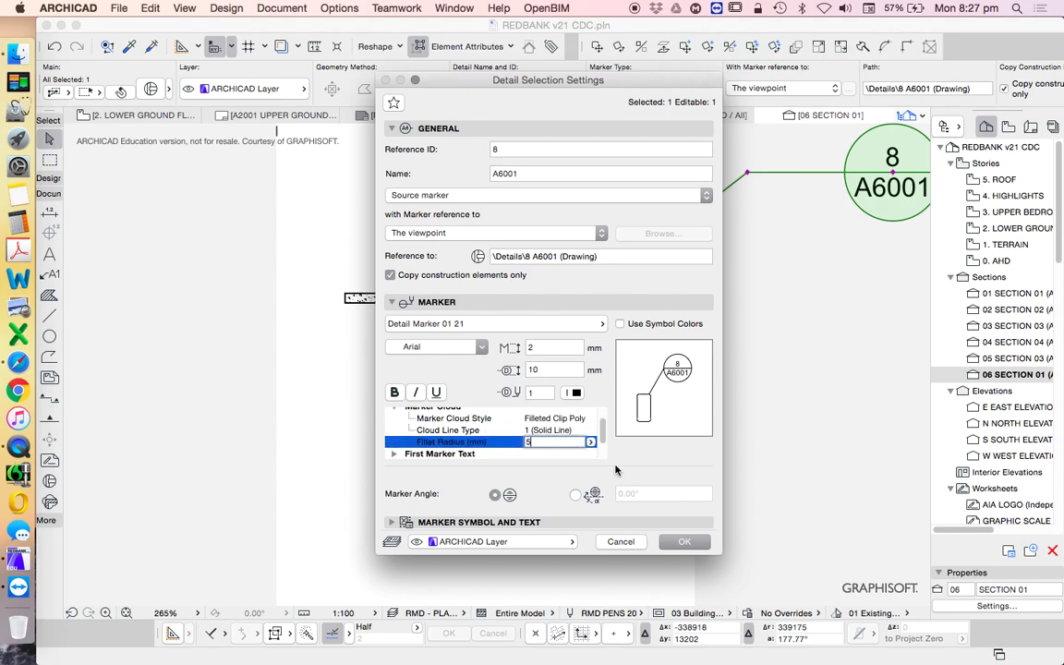
{"action": "left_click", "coordinate": [677, 541]}
Set the footing detail marker's cloud fillet radius to 2 mm and its cloud line type to Dashed
{"action": "scroll", "coordinate": [573, 281], "scroll_direction": "up", "scroll_amount": 3}
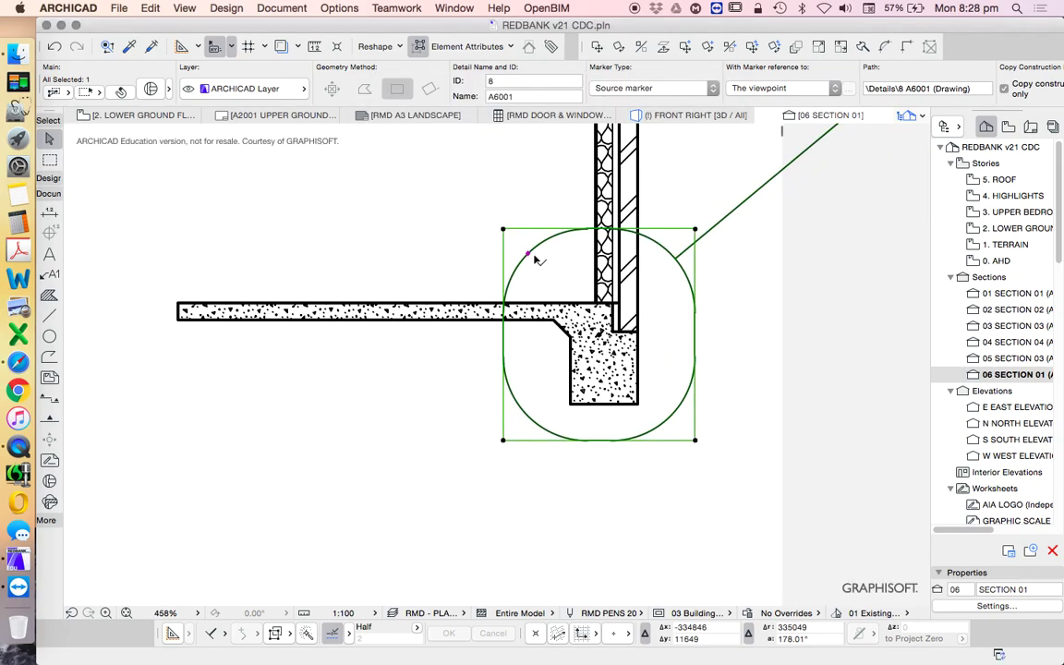
{"action": "left_click", "coordinate": [150, 88]}
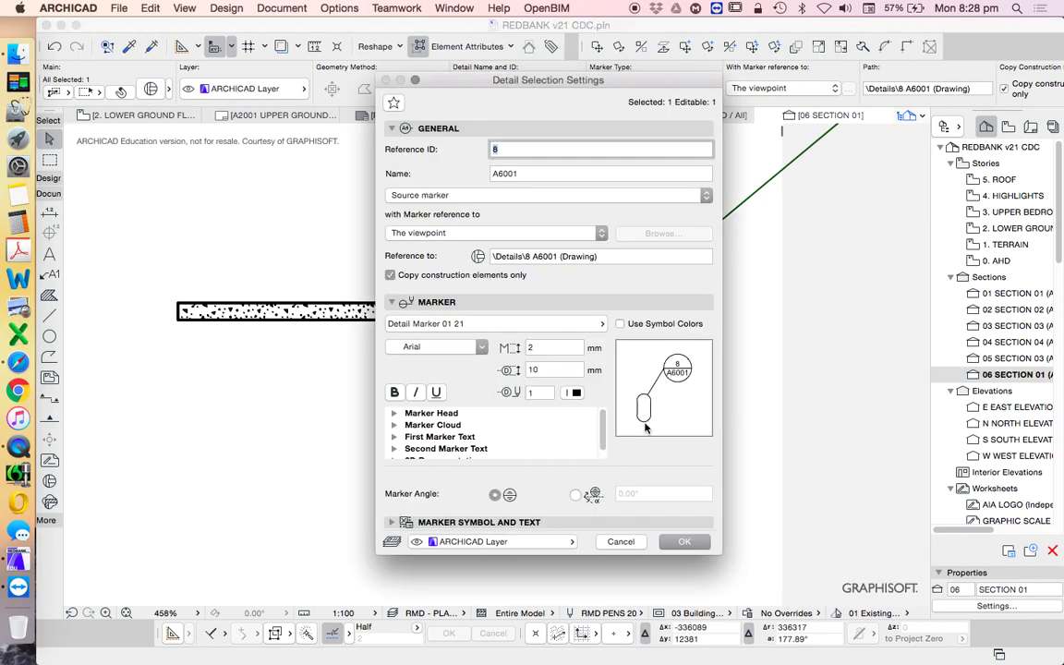
{"action": "double_click", "coordinate": [436, 425]}
{"action": "left_click", "coordinate": [535, 454]}
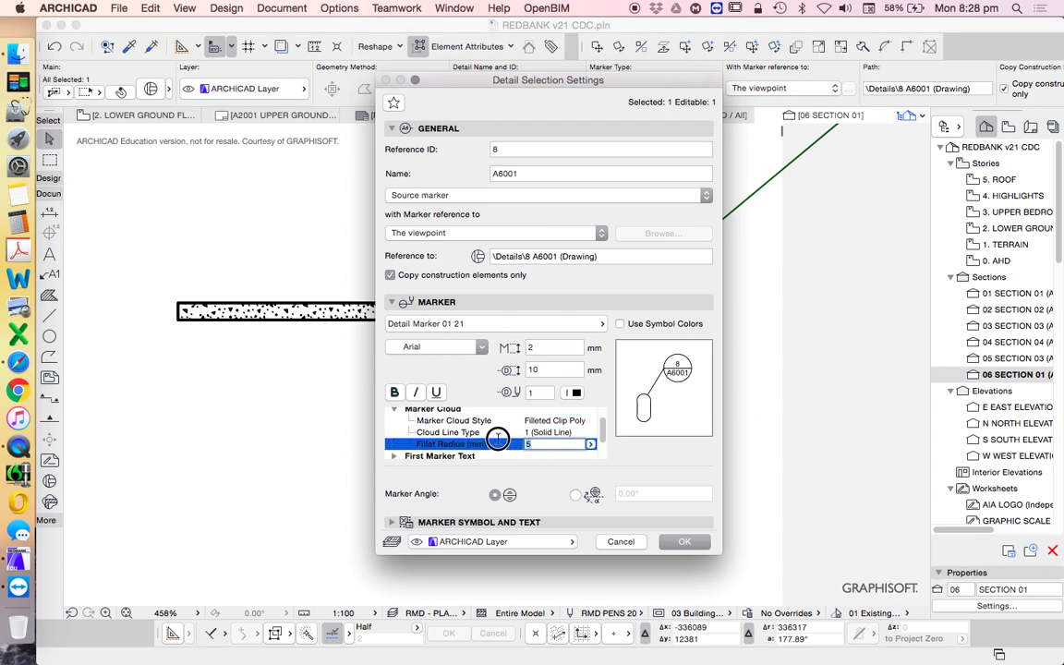
{"action": "type", "text": "2"}
{"action": "left_click", "coordinate": [591, 434]}
{"action": "left_click", "coordinate": [591, 434]}
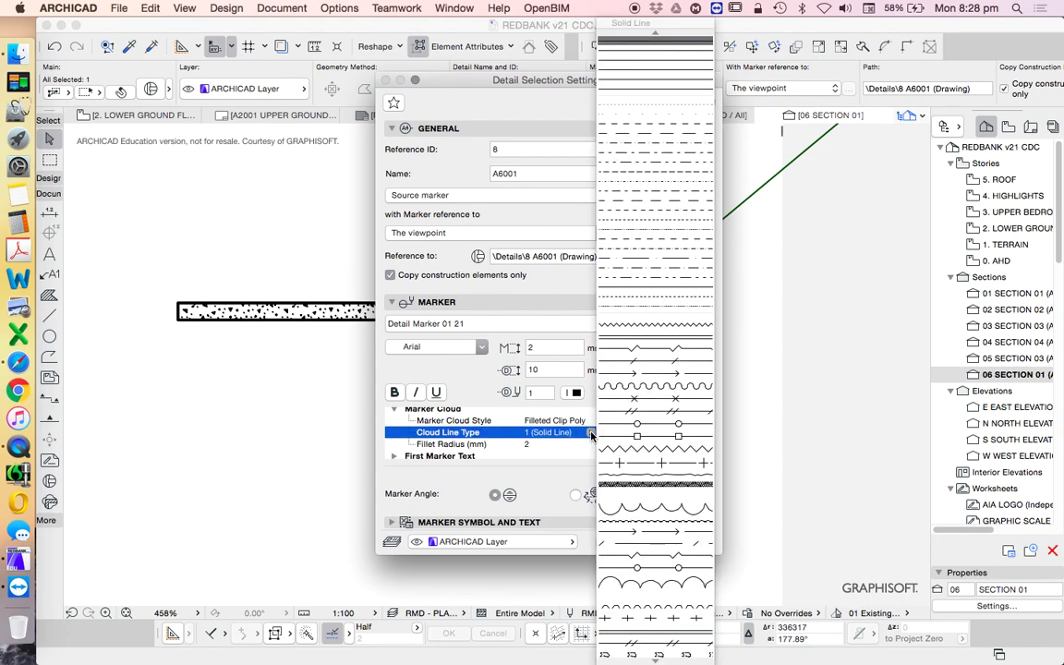
{"action": "left_click", "coordinate": [651, 125]}
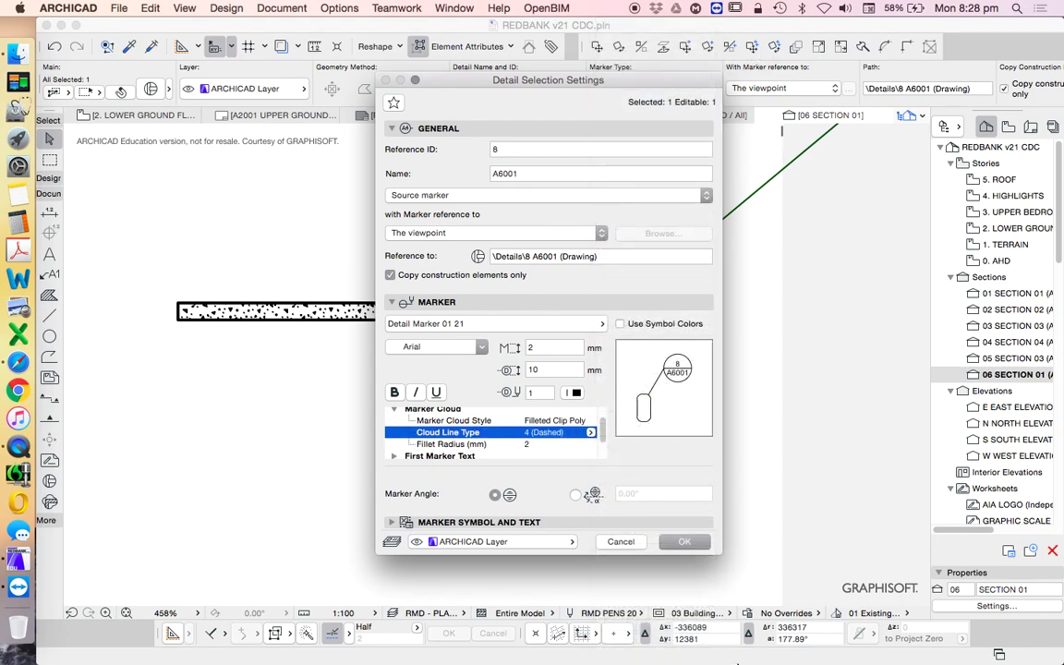
{"action": "left_click", "coordinate": [680, 542]}
Set the section's scale to 1:20 and inspect the detail marker's head and dashed boundary at that scale
{"action": "scroll", "coordinate": [536, 333], "scroll_direction": "down", "scroll_amount": 3}
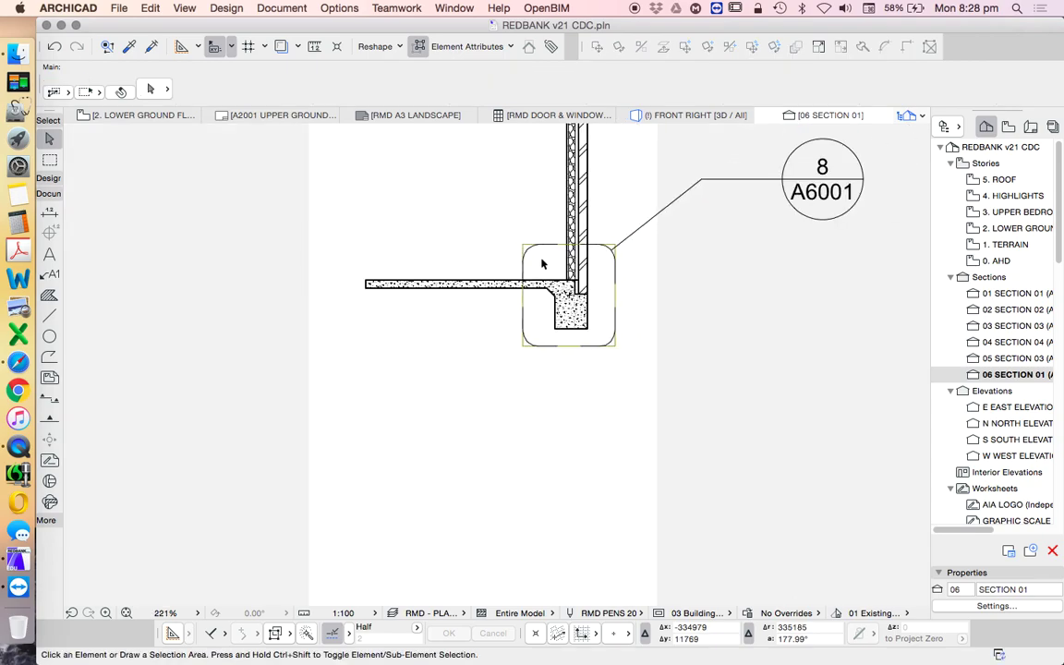
{"action": "left_click", "coordinate": [339, 614]}
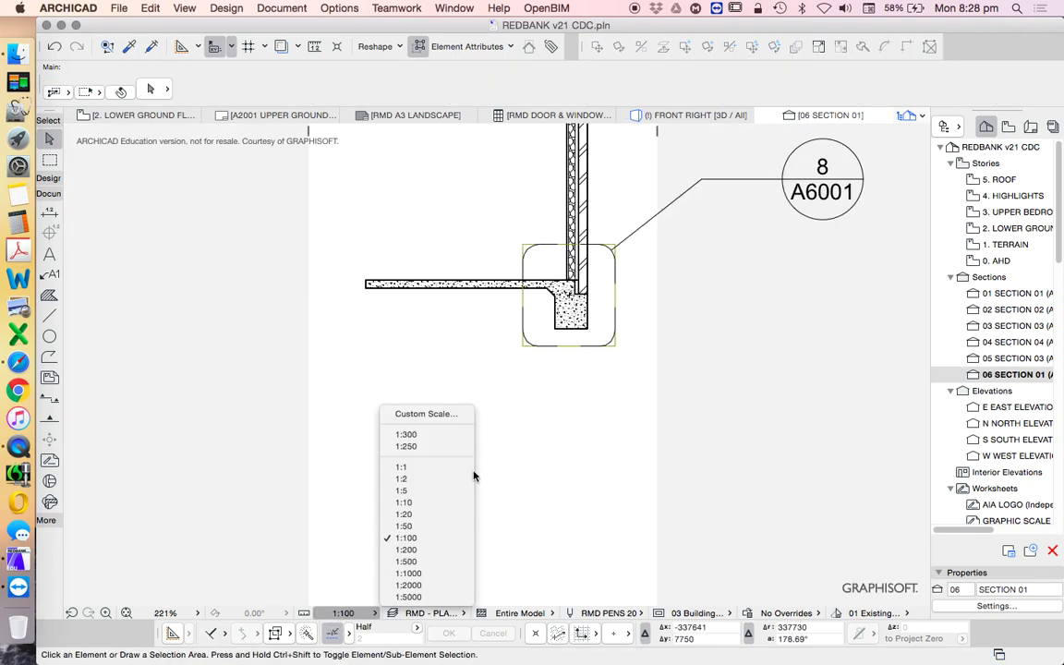
{"action": "left_click", "coordinate": [411, 514]}
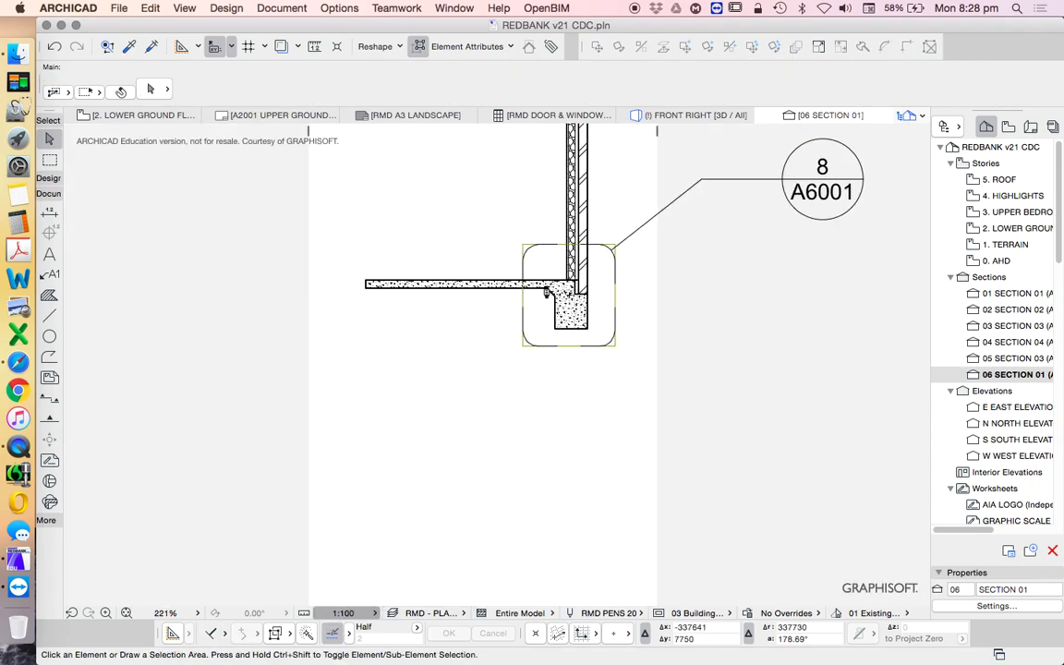
{"action": "scroll", "coordinate": [449, 407], "scroll_direction": "down", "scroll_amount": 5}
{"action": "scroll", "coordinate": [592, 210], "scroll_direction": "up", "scroll_amount": 4}
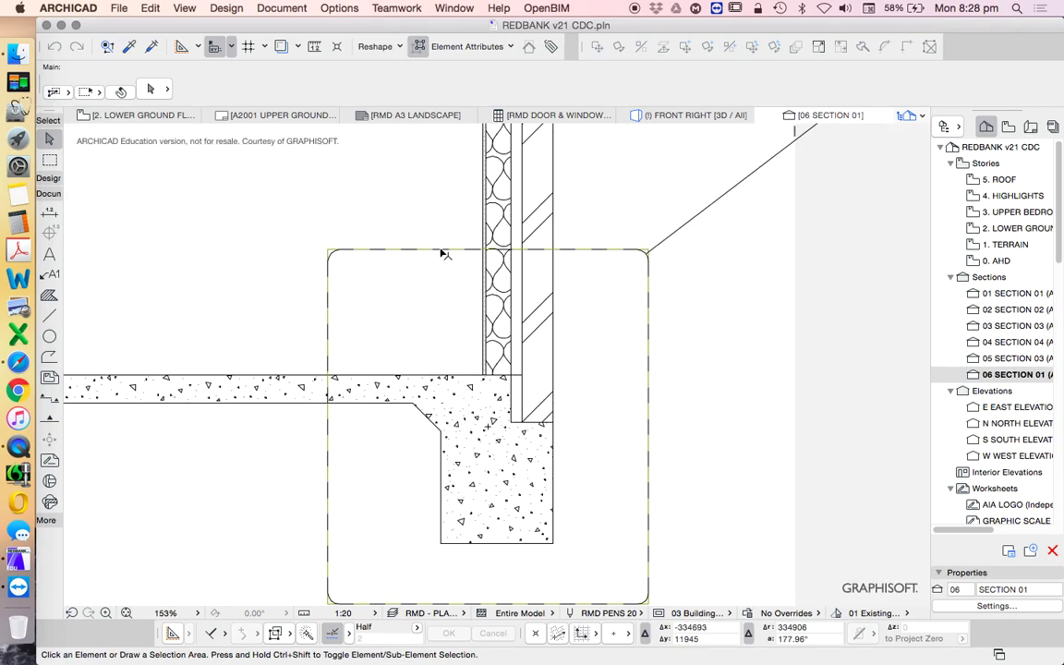
{"action": "scroll", "coordinate": [442, 277], "scroll_direction": "down", "scroll_amount": 3}
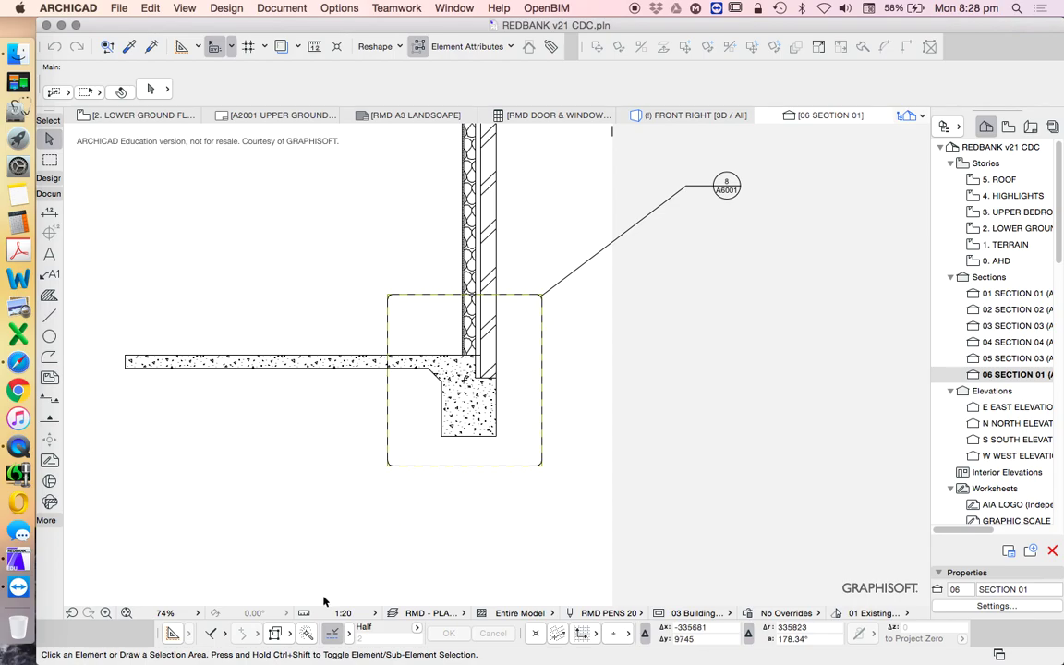
{"action": "scroll", "coordinate": [508, 446], "scroll_direction": "down", "scroll_amount": 3}
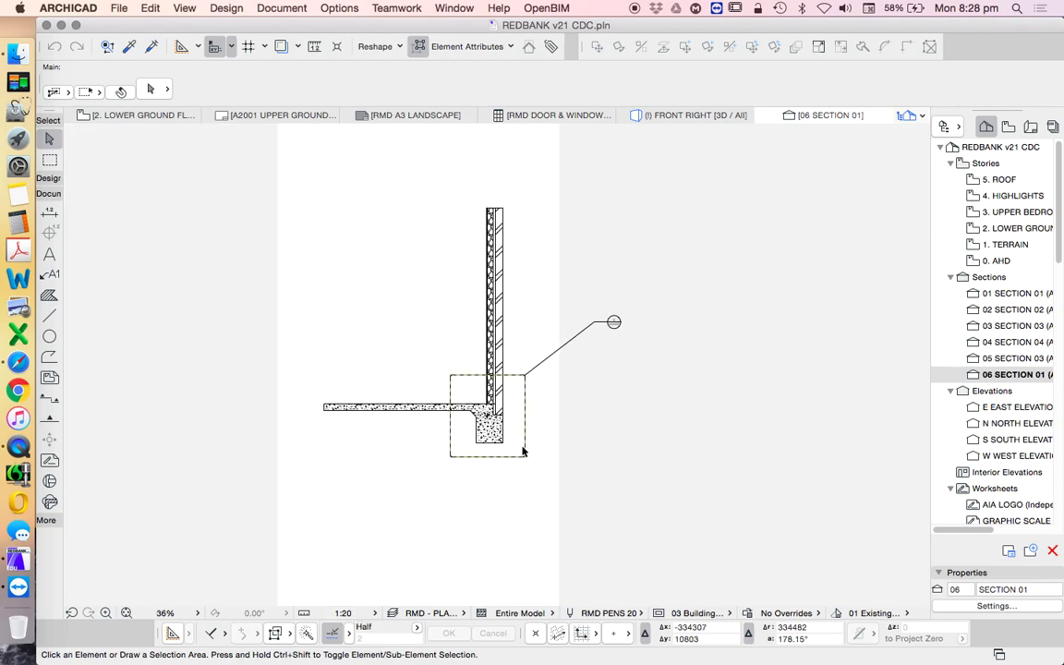
{"action": "left_click", "coordinate": [613, 322]}
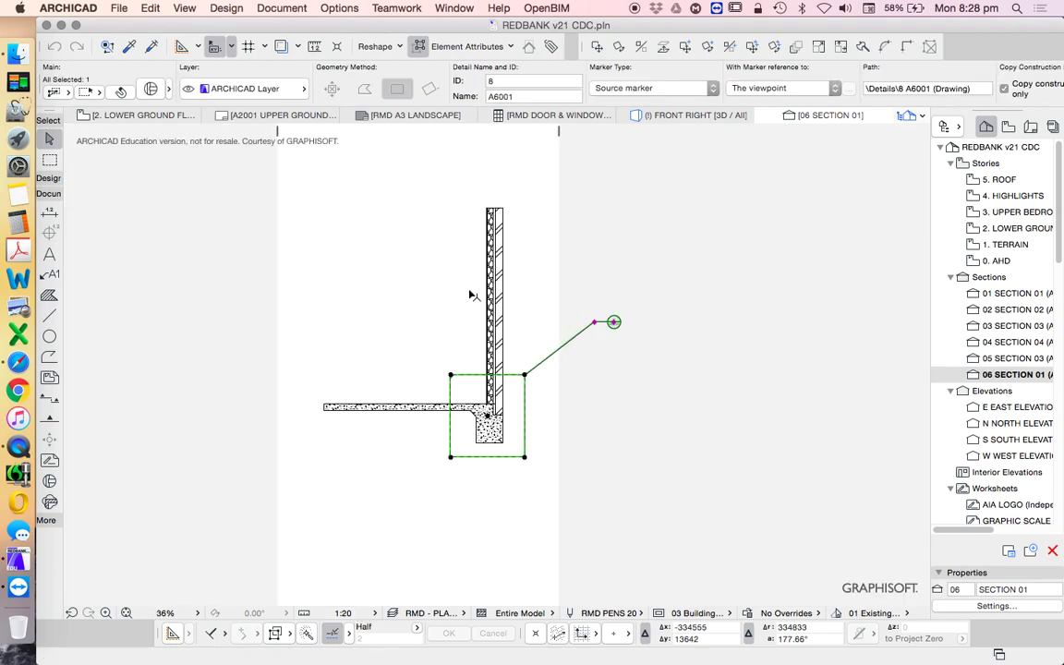
{"action": "scroll", "coordinate": [616, 324], "scroll_direction": "up", "scroll_amount": 3}
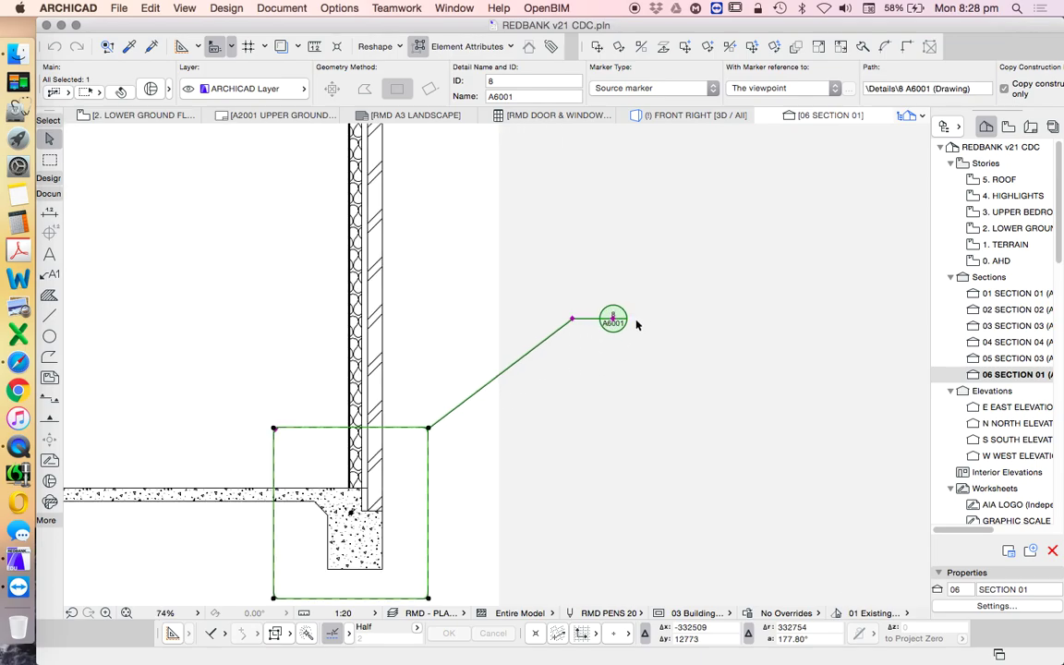
{"action": "scroll", "coordinate": [637, 324], "scroll_direction": "down", "scroll_amount": 2}
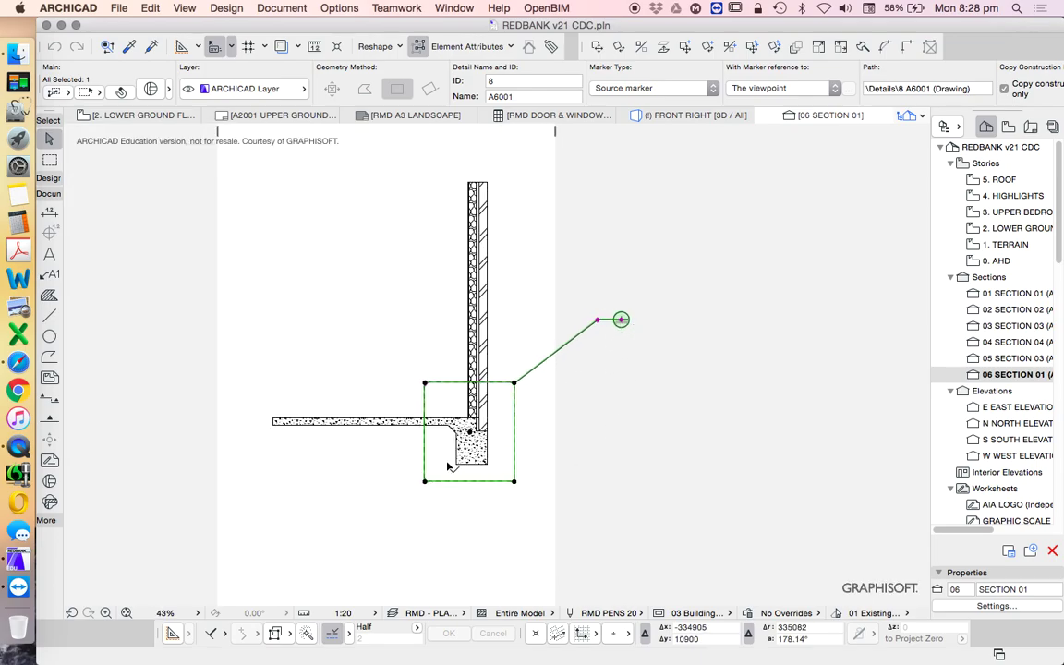
{"action": "left_click", "coordinate": [436, 550]}
Set the section's scale back to 1:100 and check the detail marker's appearance
{"action": "left_click", "coordinate": [356, 616]}
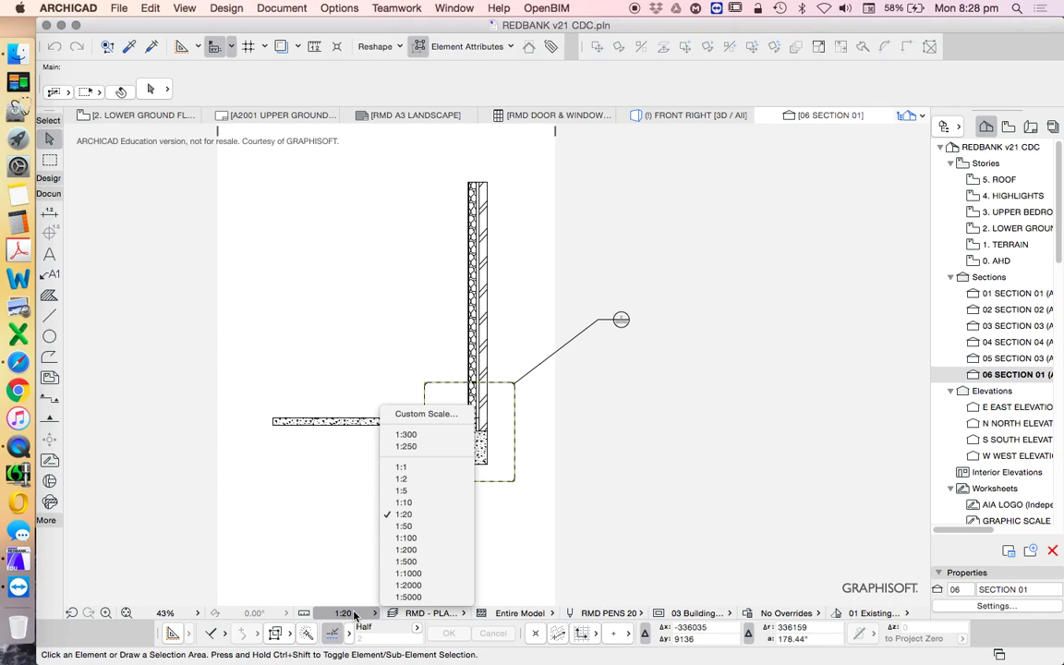
{"action": "left_click", "coordinate": [406, 537]}
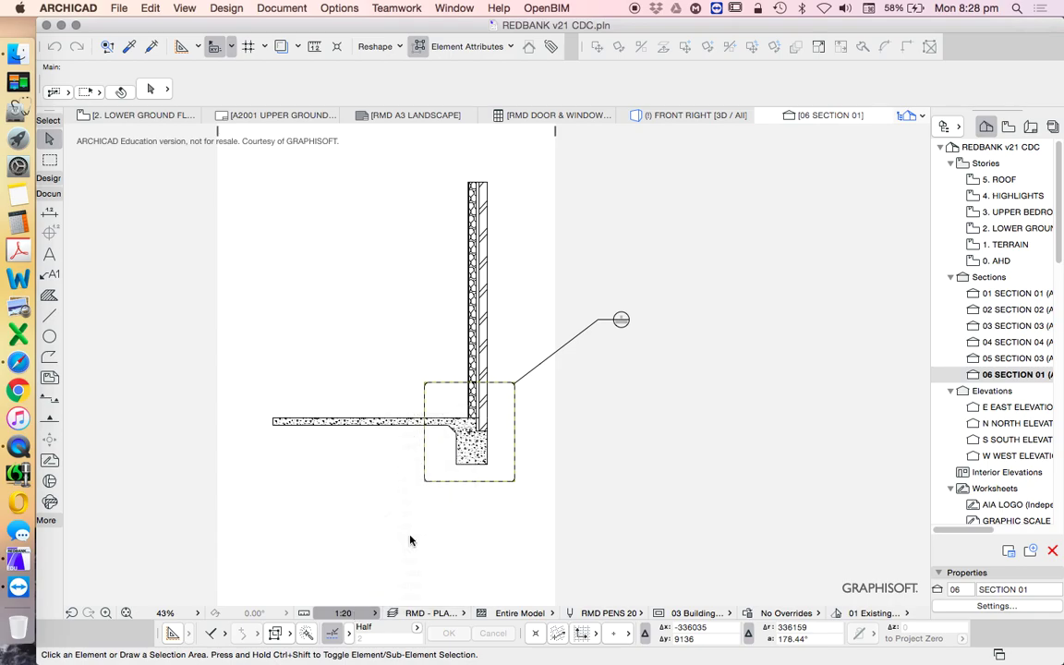
{"action": "scroll", "coordinate": [462, 360], "scroll_direction": "up", "scroll_amount": 5}
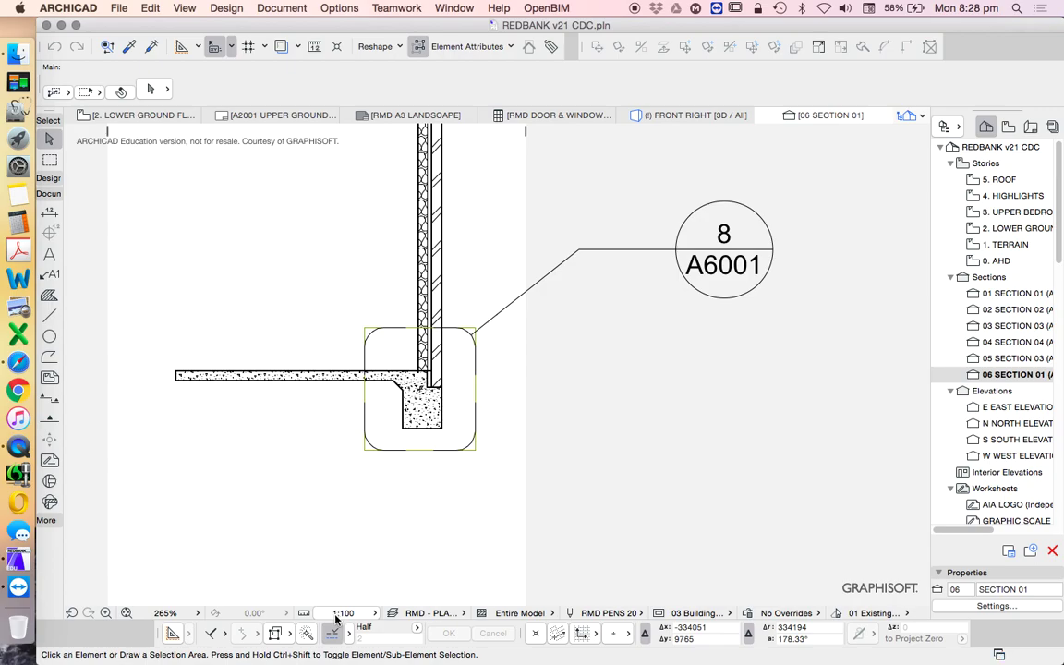
{"action": "scroll", "coordinate": [504, 434], "scroll_direction": "down", "scroll_amount": 3}
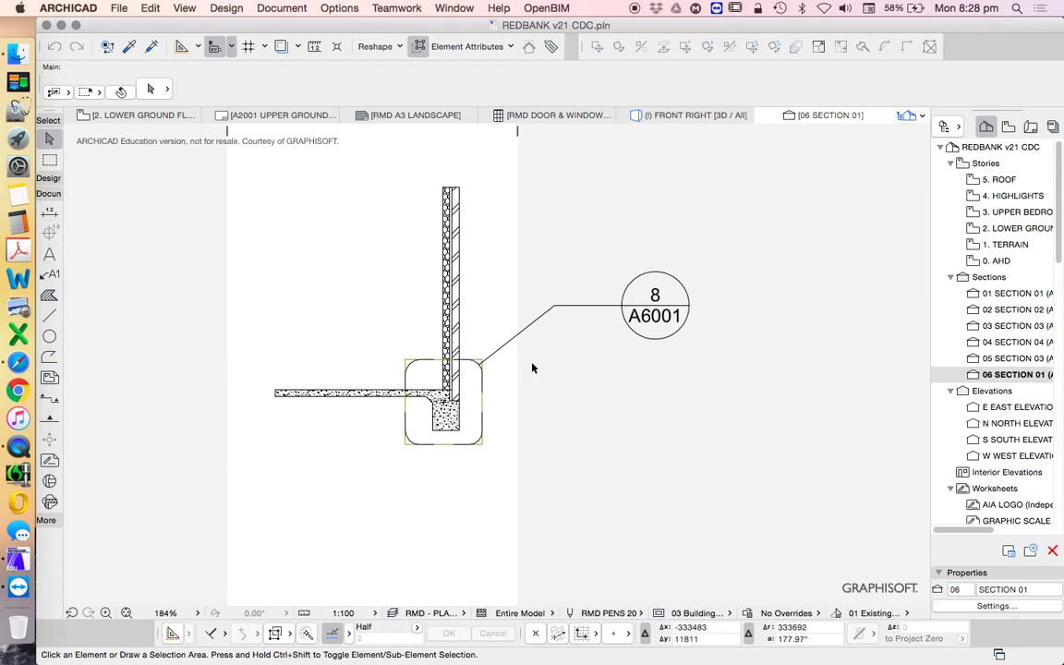
Open the detail 8 viewpoint from its marker around the footing, using the current view settings
{"action": "left_click", "coordinate": [517, 333]}
{"action": "scroll", "coordinate": [494, 389], "scroll_direction": "up", "scroll_amount": 3}
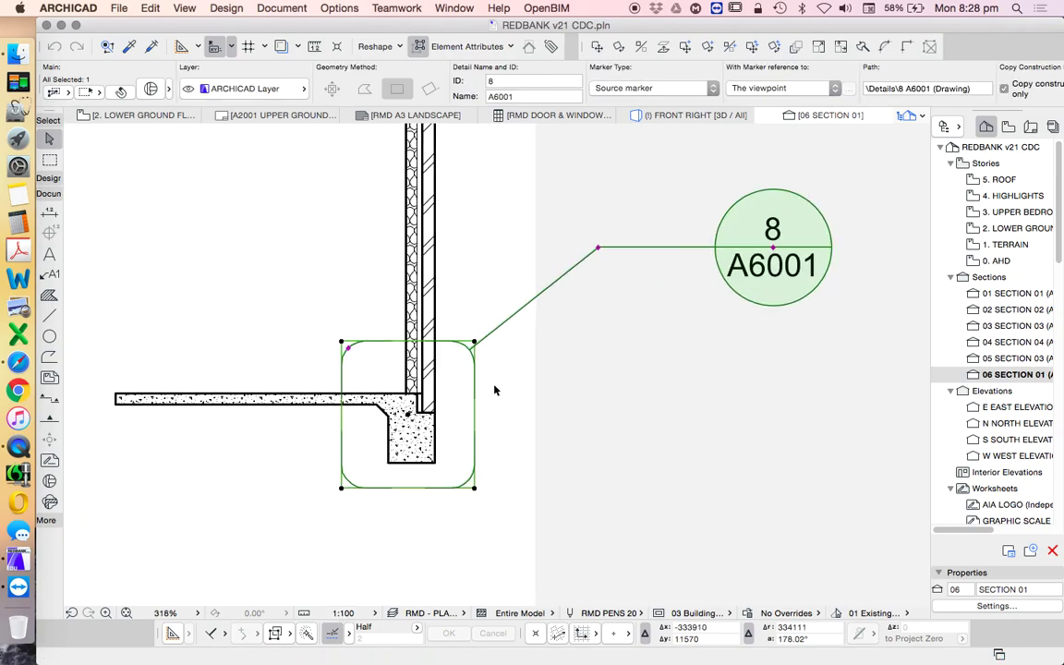
{"action": "scroll", "coordinate": [494, 390], "scroll_direction": "down", "scroll_amount": 3}
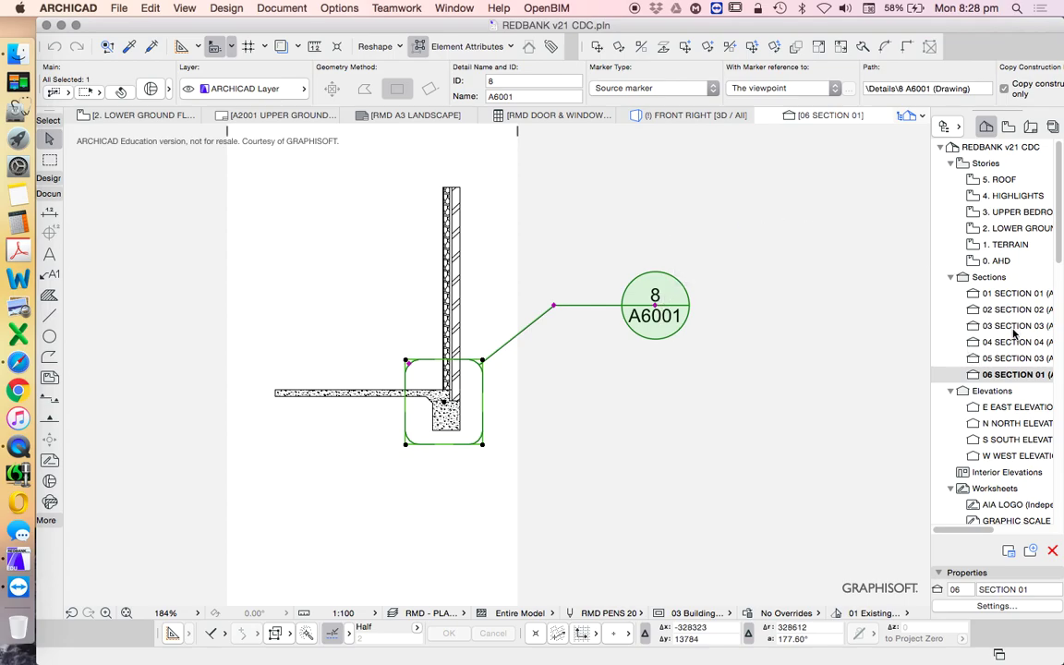
{"action": "scroll", "coordinate": [1013, 332], "scroll_direction": "down", "scroll_amount": 5}
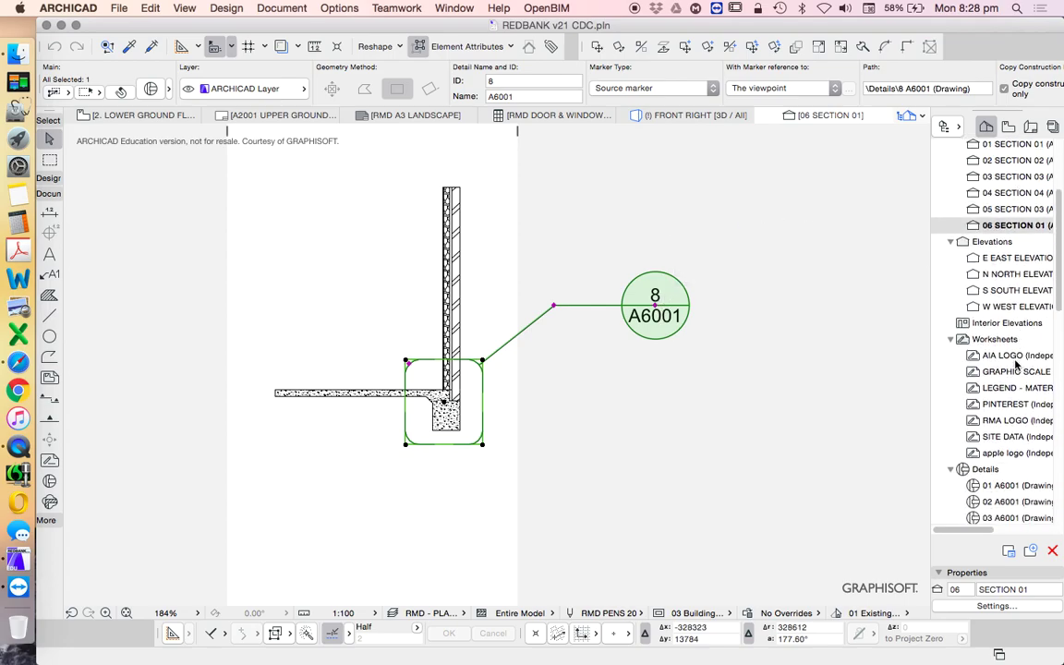
{"action": "scroll", "coordinate": [1016, 365], "scroll_direction": "down", "scroll_amount": 5}
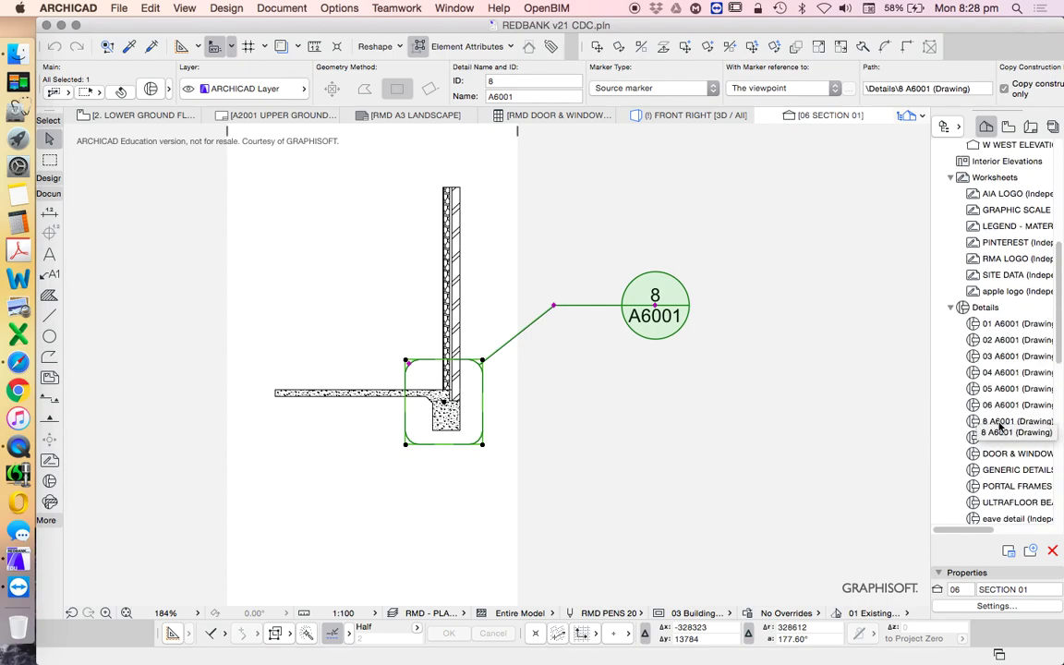
{"action": "right_click", "coordinate": [682, 213]}
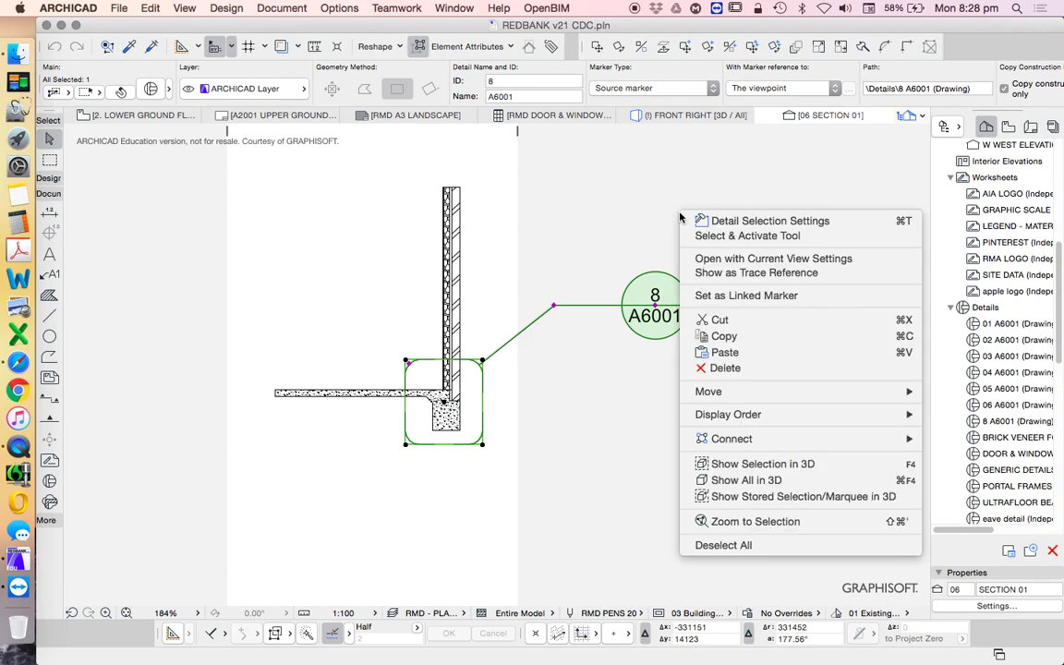
{"action": "left_click", "coordinate": [745, 262]}
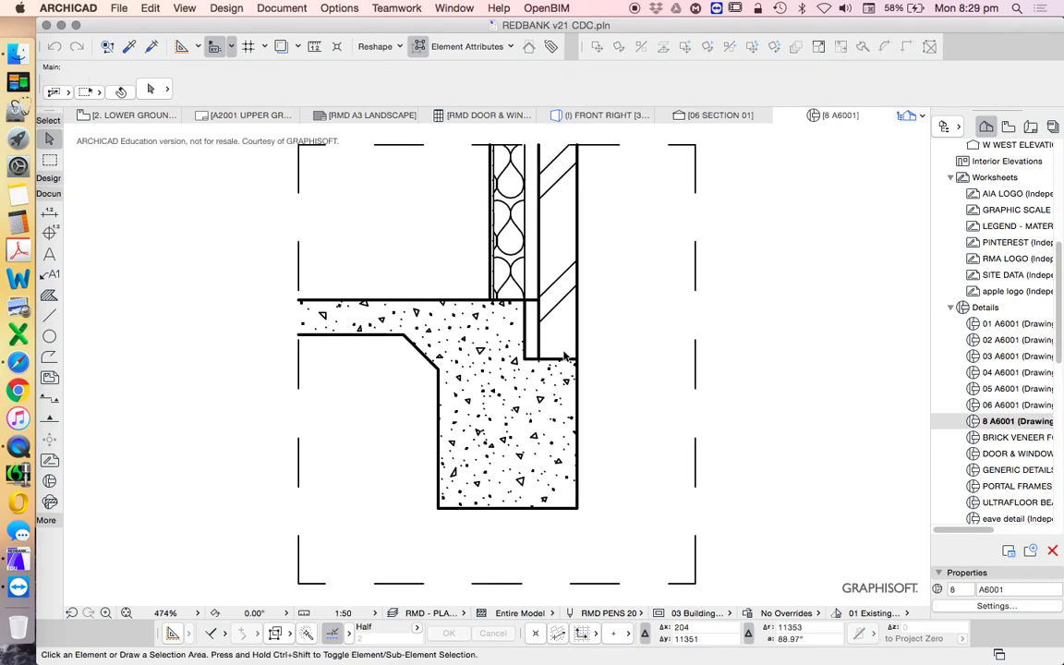
Offset the dashed detail boundary's slab-side vertical edge outward, beyond the cut end of the slab
{"action": "scroll", "coordinate": [578, 270], "scroll_direction": "up", "scroll_amount": 3}
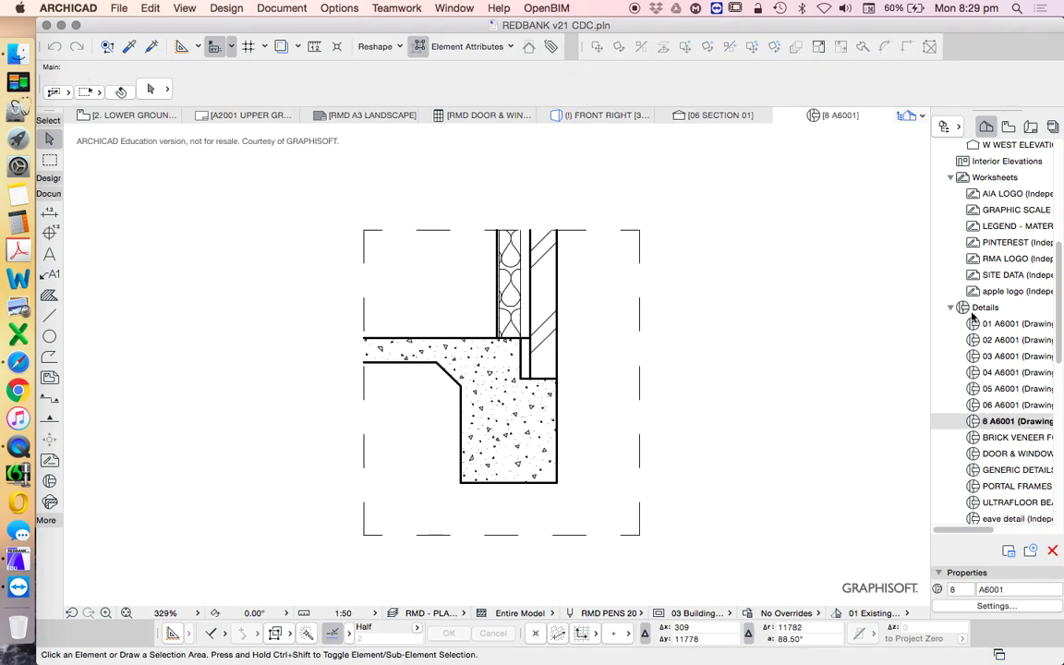
{"action": "left_click", "coordinate": [592, 232]}
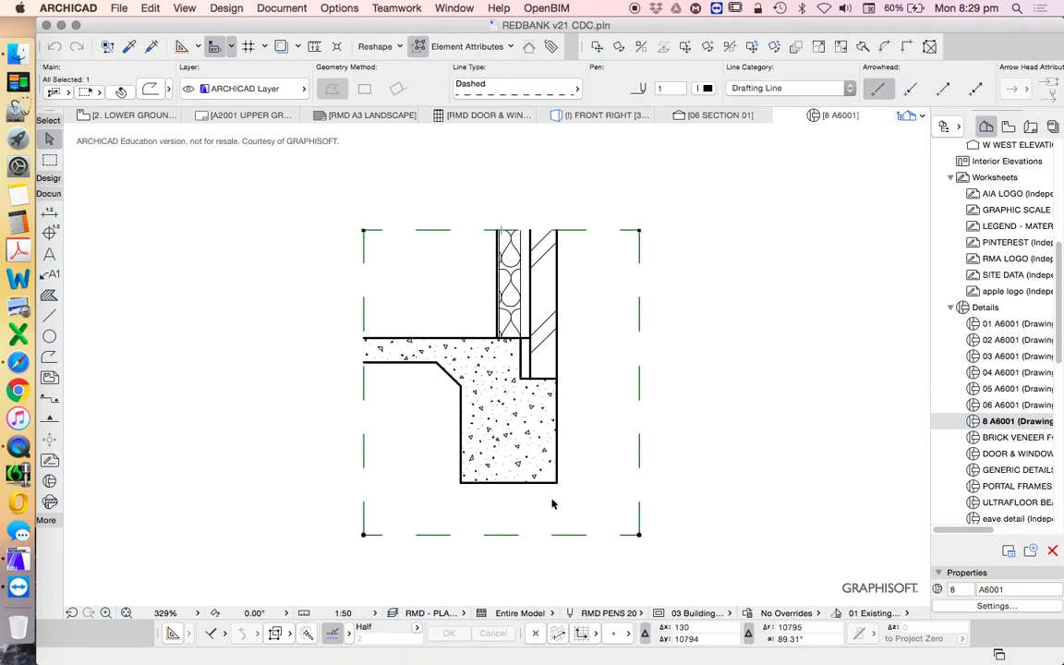
{"action": "left_click", "coordinate": [363, 230]}
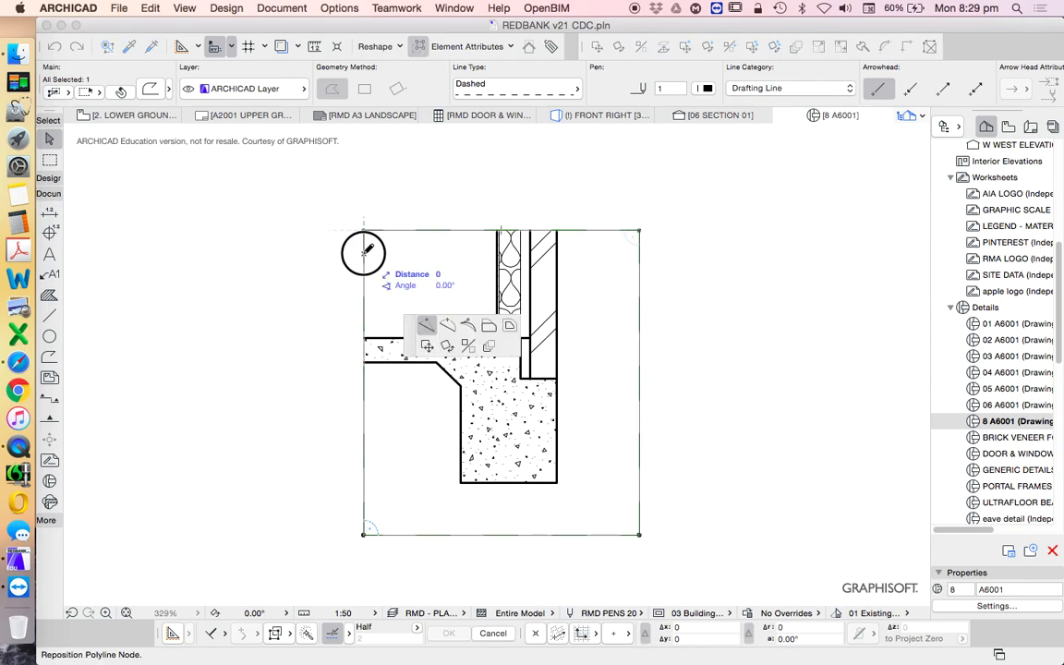
{"action": "left_click", "coordinate": [452, 325]}
{"action": "left_click", "coordinate": [332, 301]}
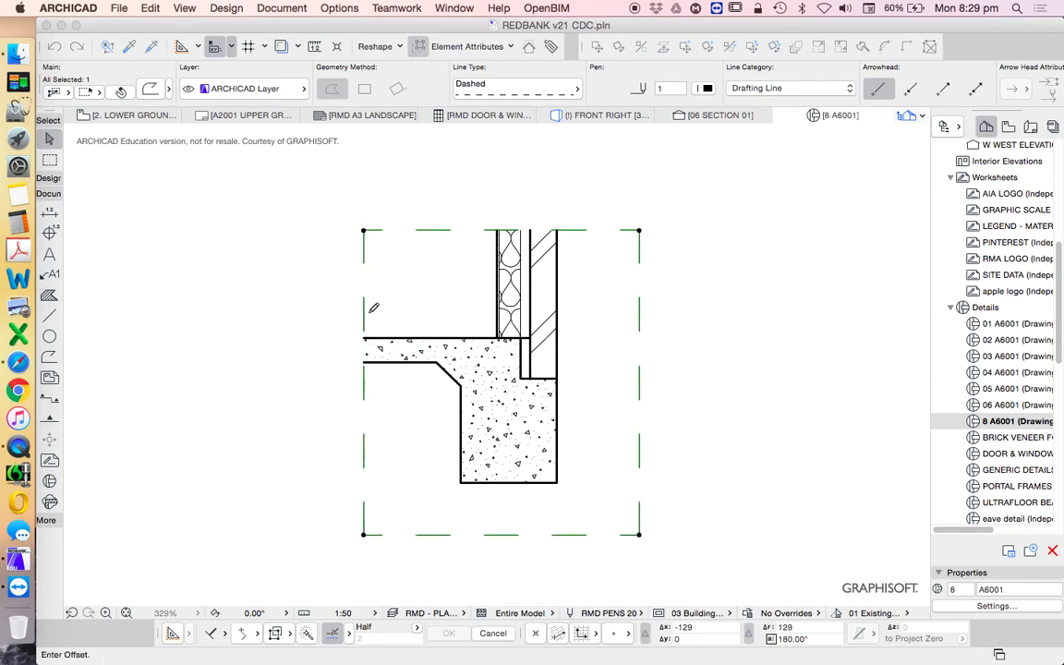
{"action": "right_click", "coordinate": [235, 294]}
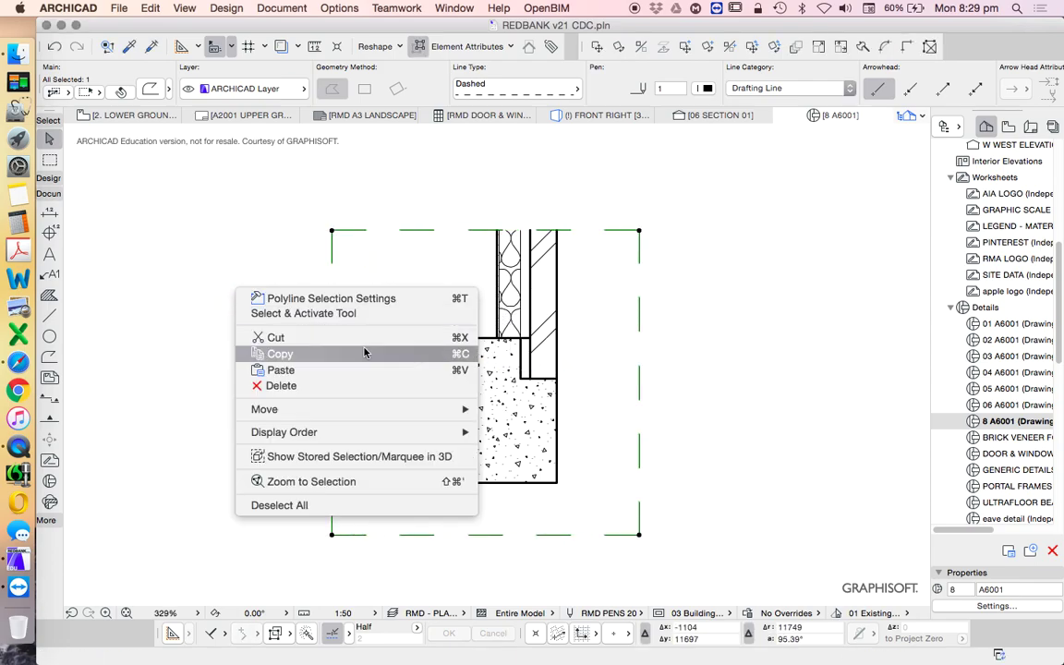
{"action": "left_click", "coordinate": [814, 335]}
{"action": "scroll", "coordinate": [483, 335], "scroll_direction": "up", "scroll_amount": 3}
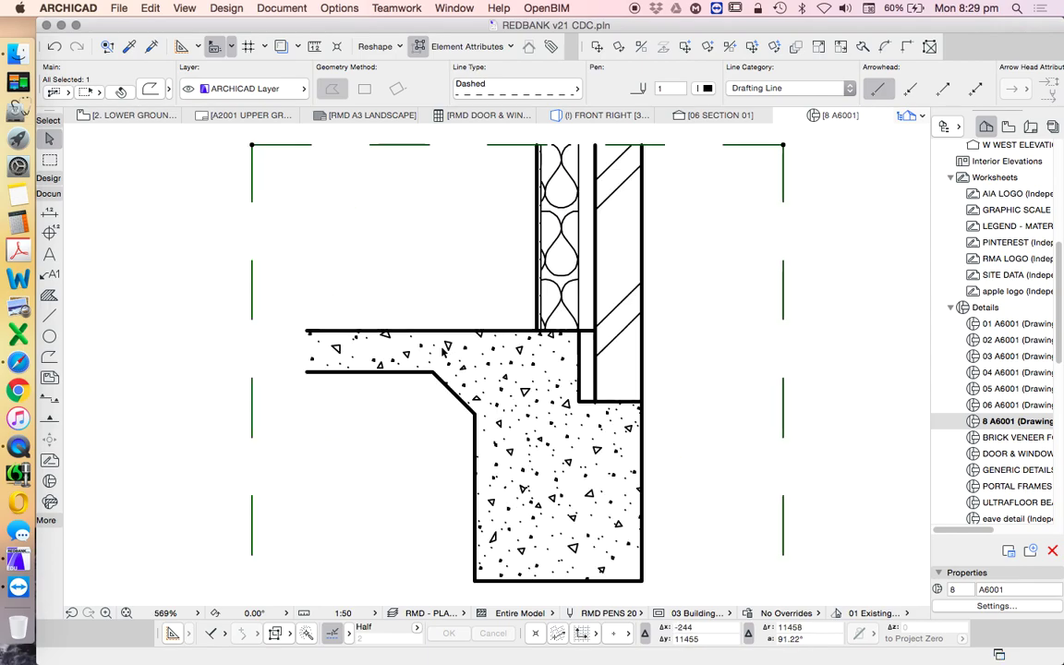
{"action": "scroll", "coordinate": [407, 278], "scroll_direction": "down", "scroll_amount": 3}
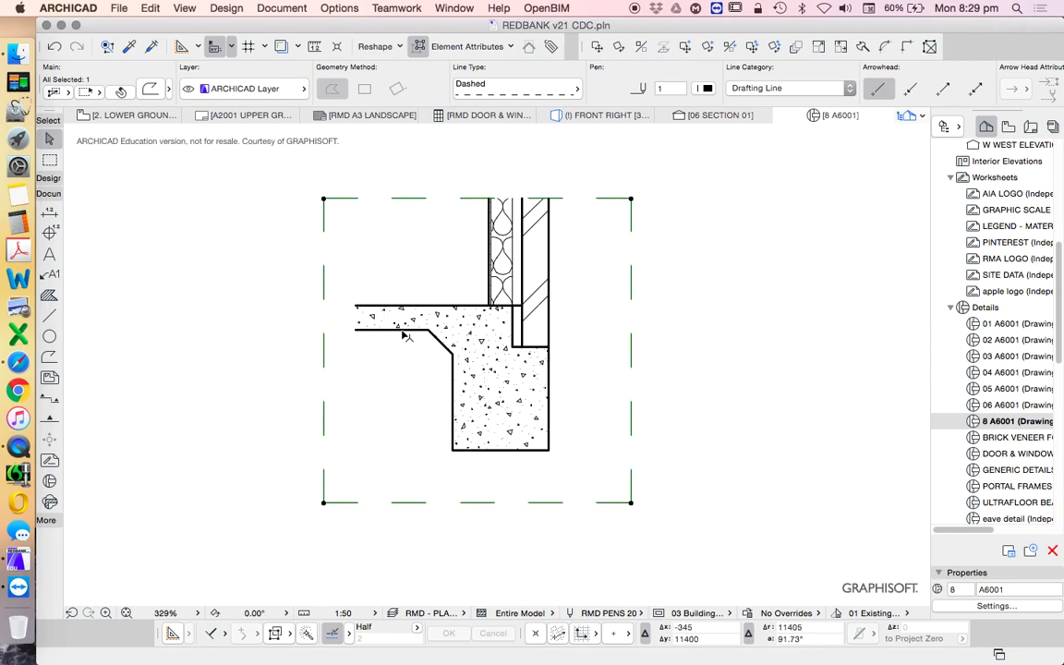
Inspect the concrete fill and edge lines at the slab's cut end by selecting them individually
{"action": "left_click", "coordinate": [353, 329]}
{"action": "left_click", "coordinate": [355, 331]}
{"action": "scroll", "coordinate": [356, 330], "scroll_direction": "up", "scroll_amount": 3}
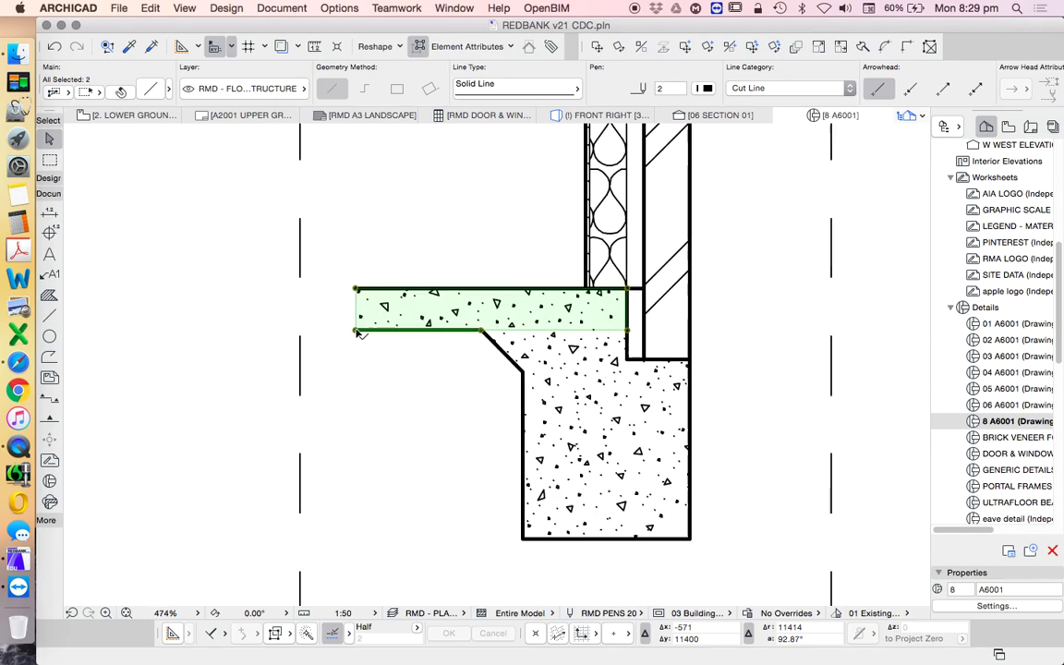
{"action": "left_click", "coordinate": [370, 273]}
{"action": "left_click", "coordinate": [360, 297]}
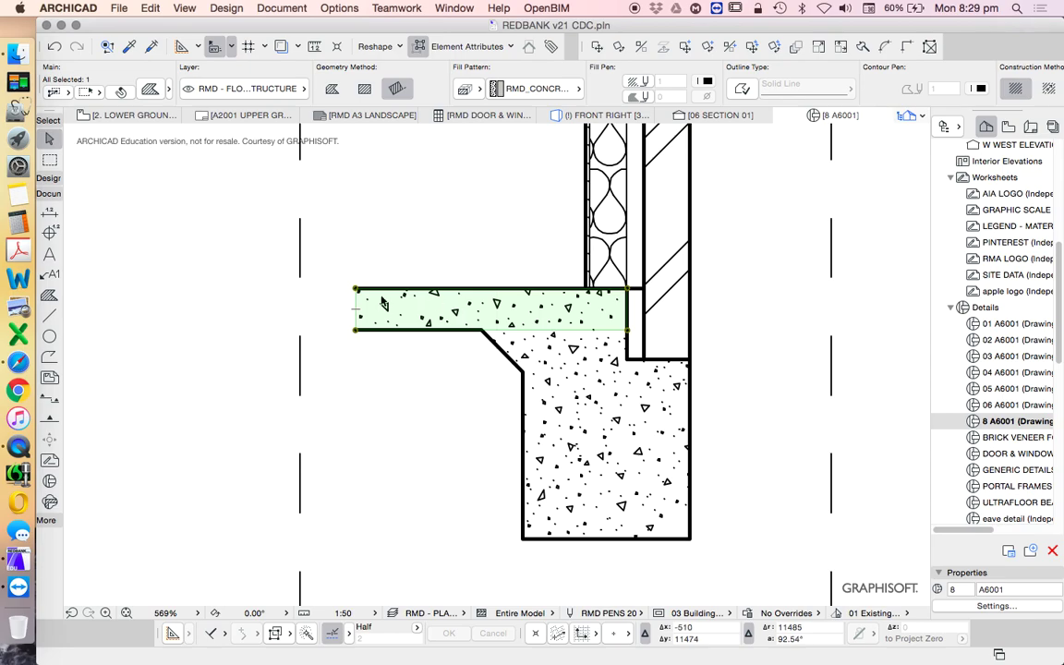
{"action": "left_click", "coordinate": [381, 332]}
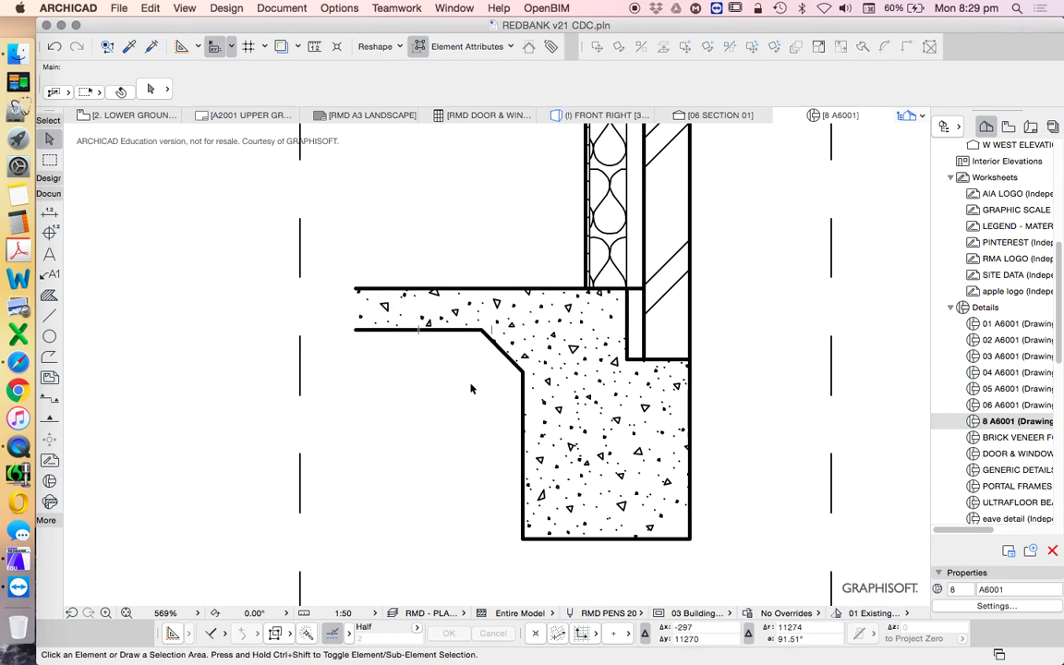
{"action": "scroll", "coordinate": [471, 388], "scroll_direction": "down", "scroll_amount": 5}
{"action": "scroll", "coordinate": [572, 328], "scroll_direction": "up", "scroll_amount": 5}
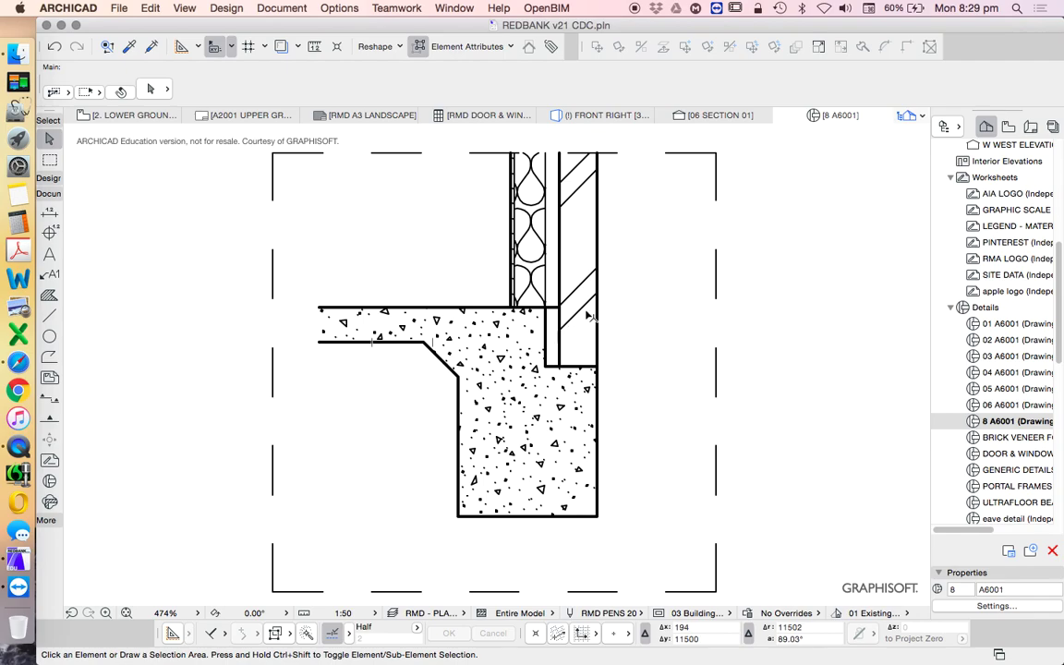
Delete the wall cavity's empty fill and the short horizontal line crossing the cavity at slab level
{"action": "scroll", "coordinate": [589, 315], "scroll_direction": "up", "scroll_amount": 3}
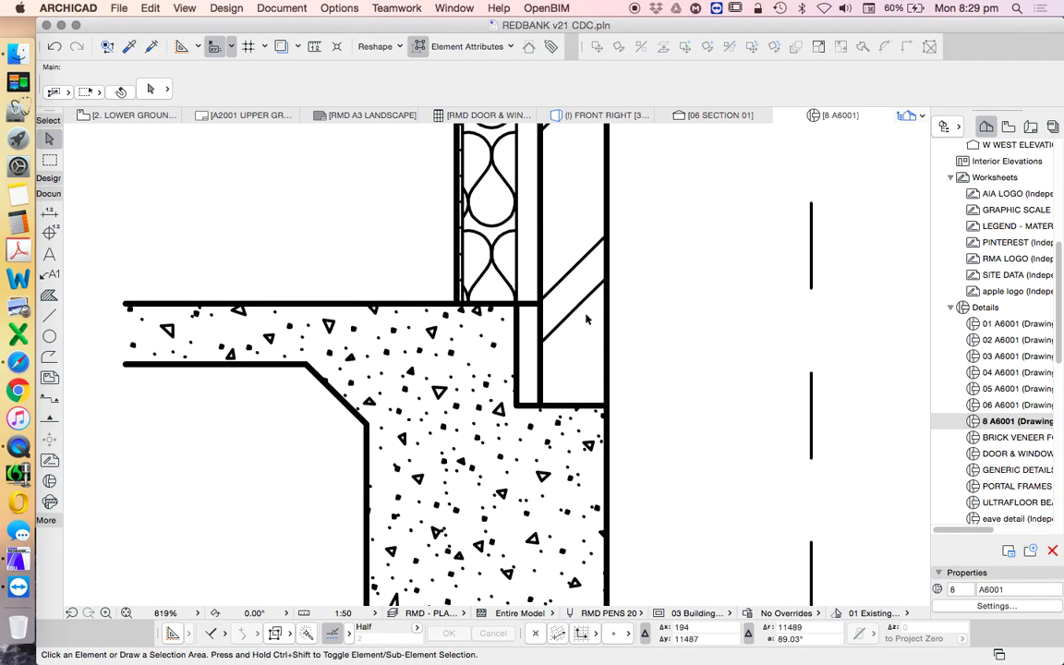
{"action": "left_click", "coordinate": [530, 306]}
{"action": "scroll", "coordinate": [543, 324], "scroll_direction": "down", "scroll_amount": 5}
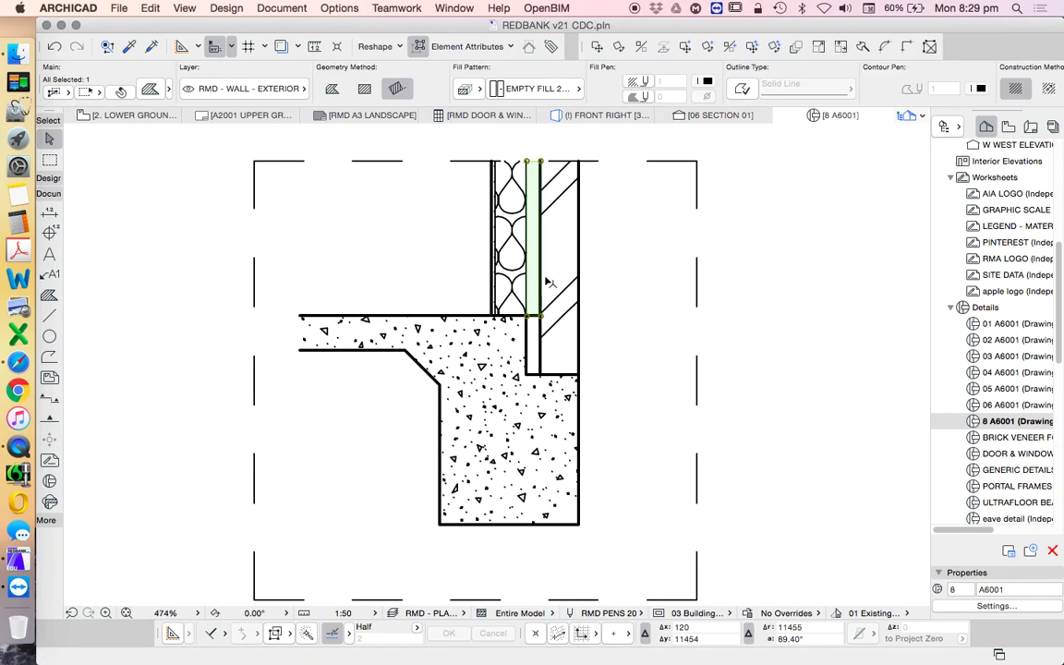
{"action": "scroll", "coordinate": [489, 237], "scroll_direction": "up", "scroll_amount": 6}
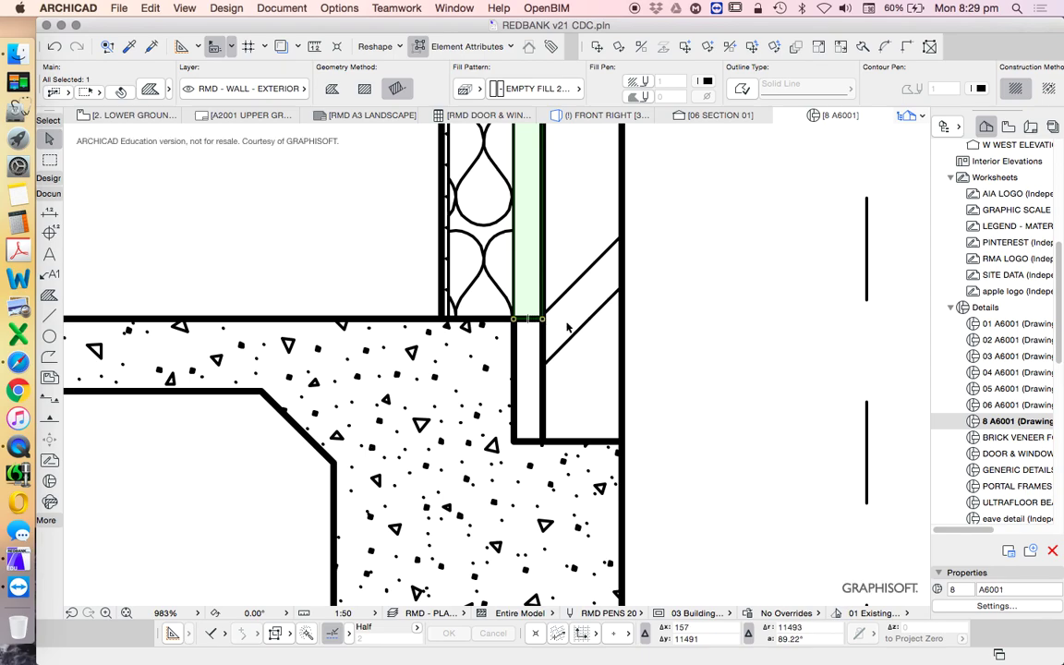
{"action": "key", "text": "Delete"}
{"action": "left_click", "coordinate": [535, 318]}
{"action": "key", "text": "Delete"}
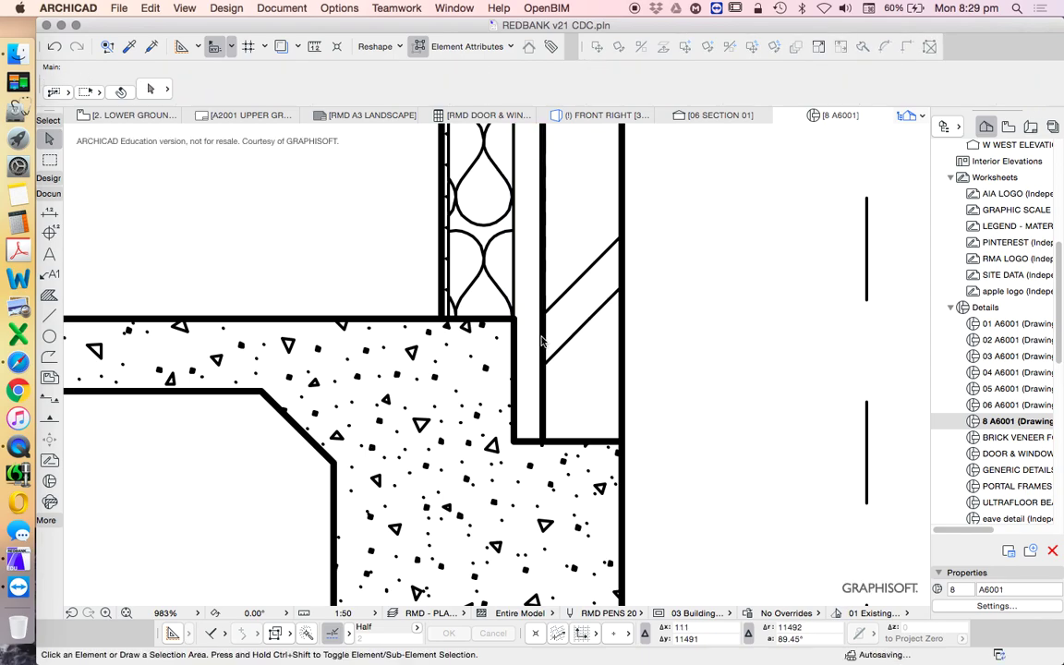
{"action": "scroll", "coordinate": [543, 342], "scroll_direction": "down", "scroll_amount": 5}
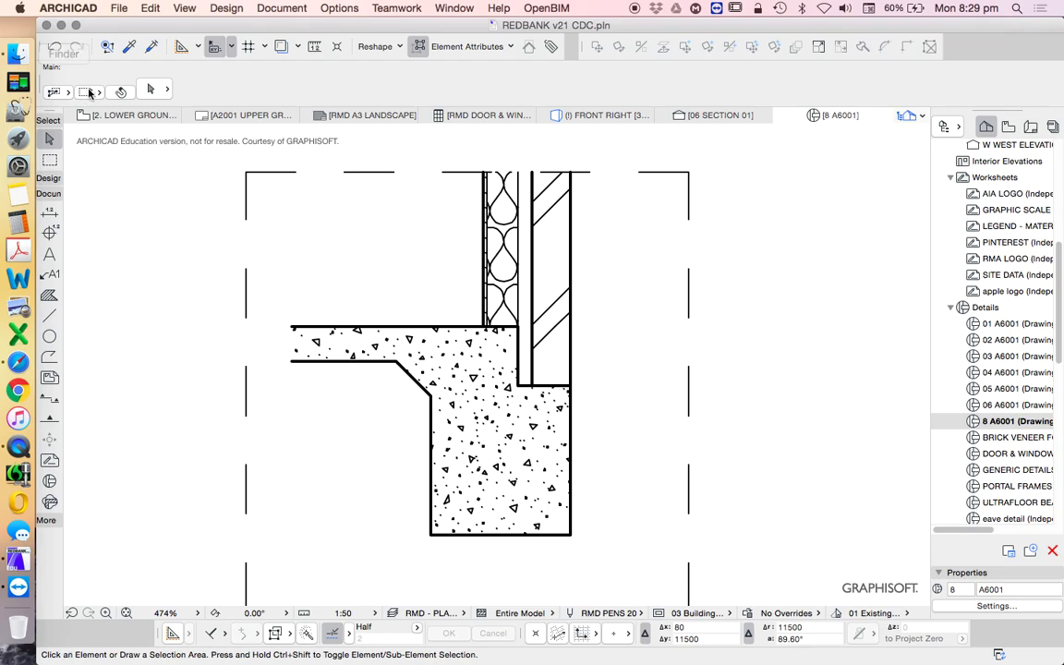
Delete the insulation fill from the stud wall above the slab
{"action": "scroll", "coordinate": [554, 341], "scroll_direction": "up", "scroll_amount": 5}
{"action": "left_click", "coordinate": [492, 254]}
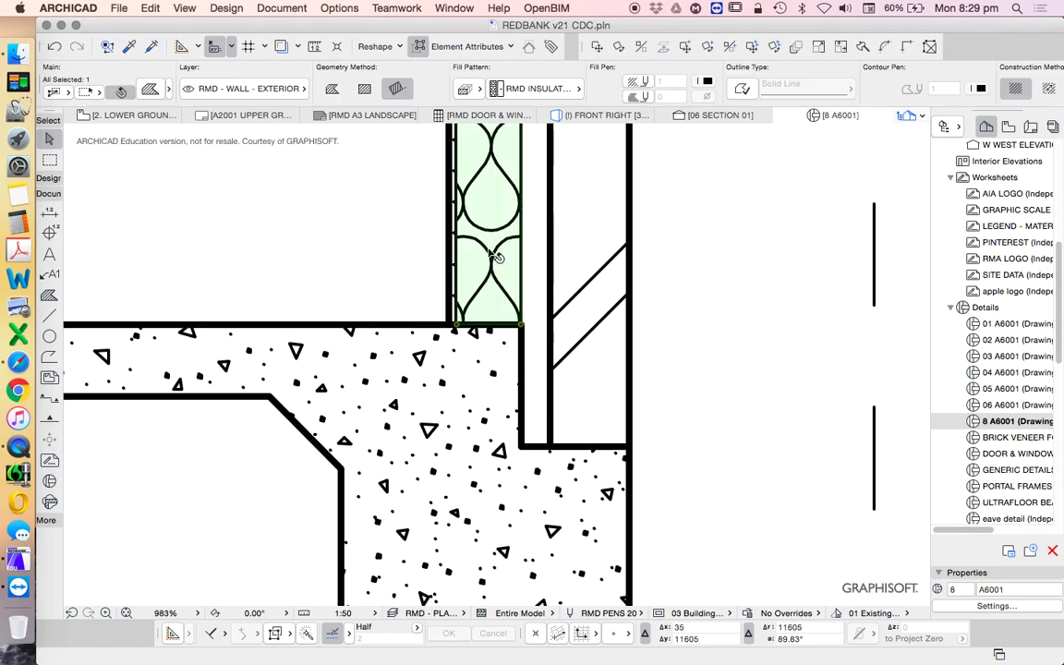
{"action": "key", "text": "Escape"}
{"action": "scroll", "coordinate": [462, 300], "scroll_direction": "down", "scroll_amount": 7}
{"action": "scroll", "coordinate": [462, 300], "scroll_direction": "up", "scroll_amount": 12}
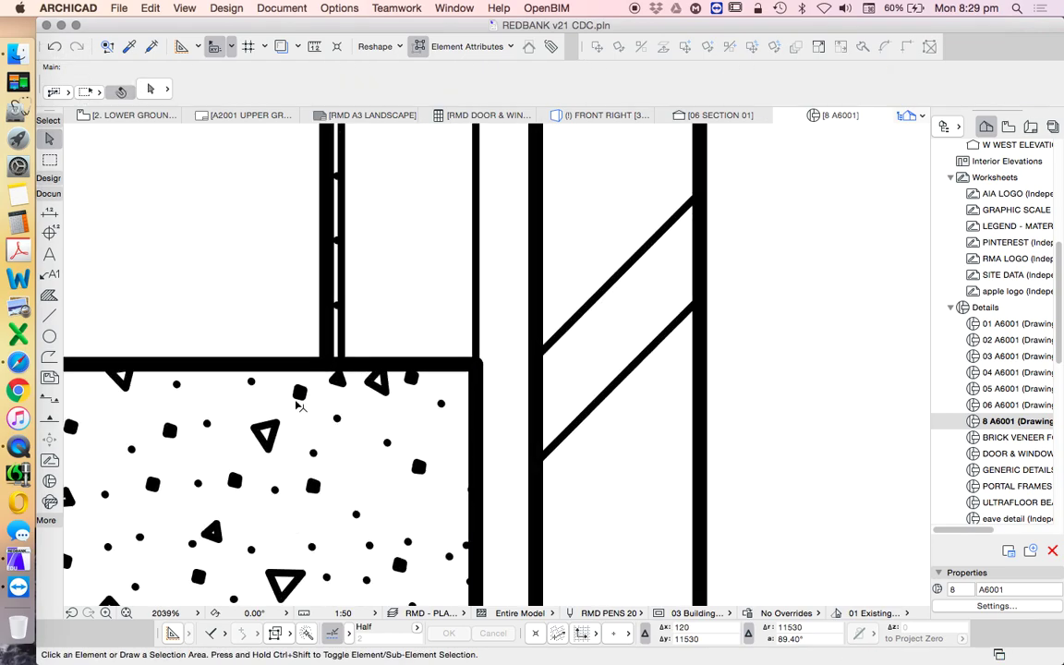
{"action": "scroll", "coordinate": [302, 325], "scroll_direction": "down", "scroll_amount": 4}
Turn off True Line Weight and examine the wall and slab junction in thin lines
{"action": "right_click", "coordinate": [235, 260]}
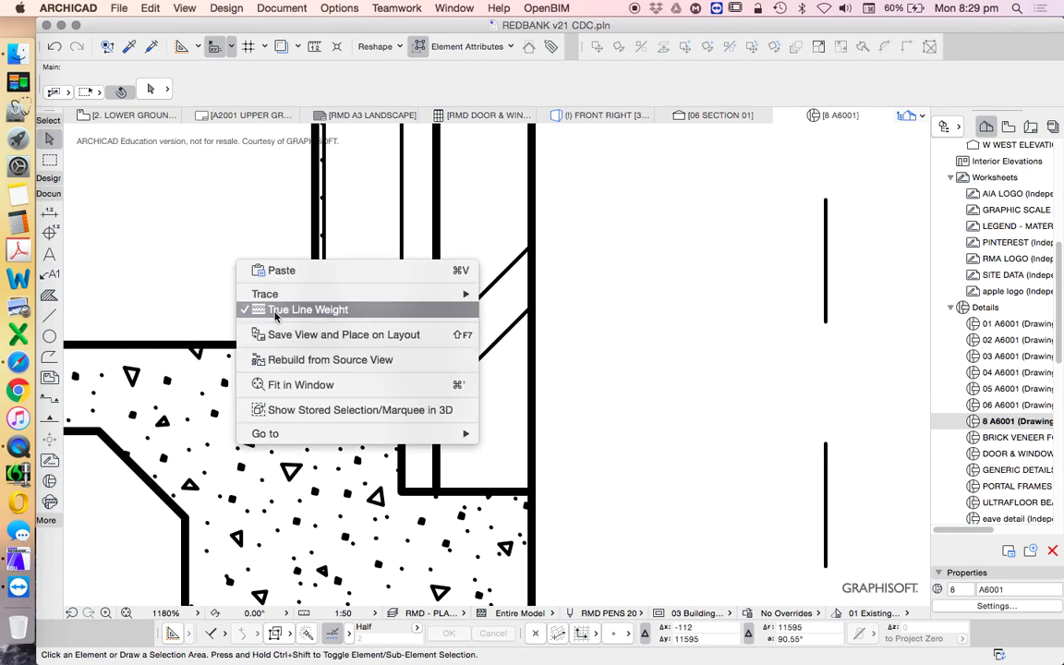
{"action": "left_click", "coordinate": [274, 310]}
{"action": "scroll", "coordinate": [470, 304], "scroll_direction": "down", "scroll_amount": 3}
{"action": "scroll", "coordinate": [449, 302], "scroll_direction": "up", "scroll_amount": 5}
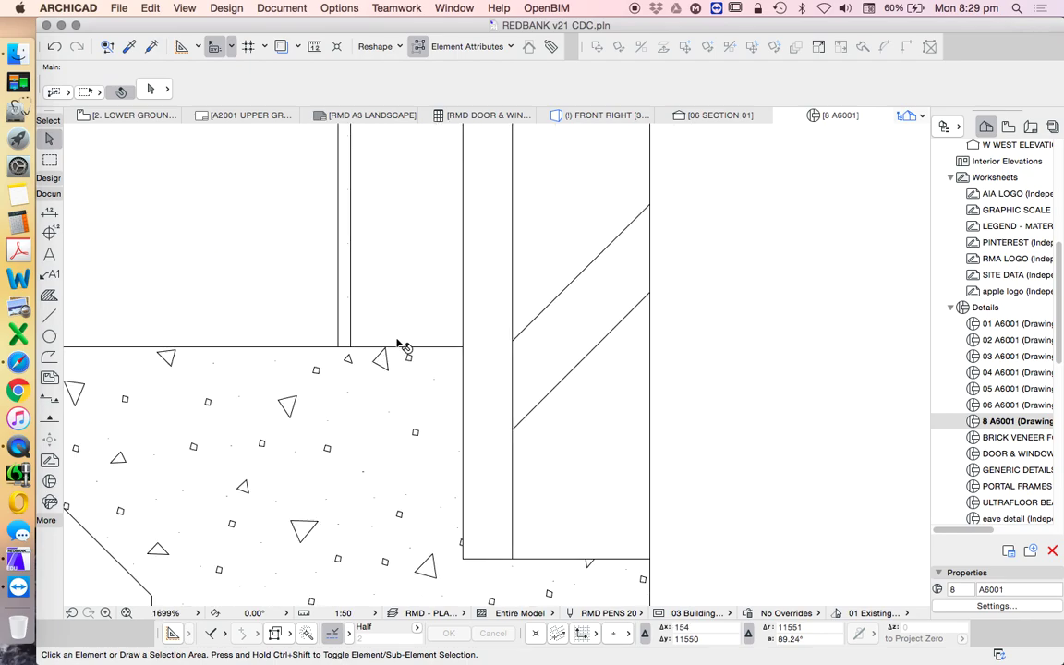
Draw a rectangular EMPTY FILL plate 45 mm high across the stud width, sitting on the slab's top edge
{"action": "left_click", "coordinate": [50, 295]}
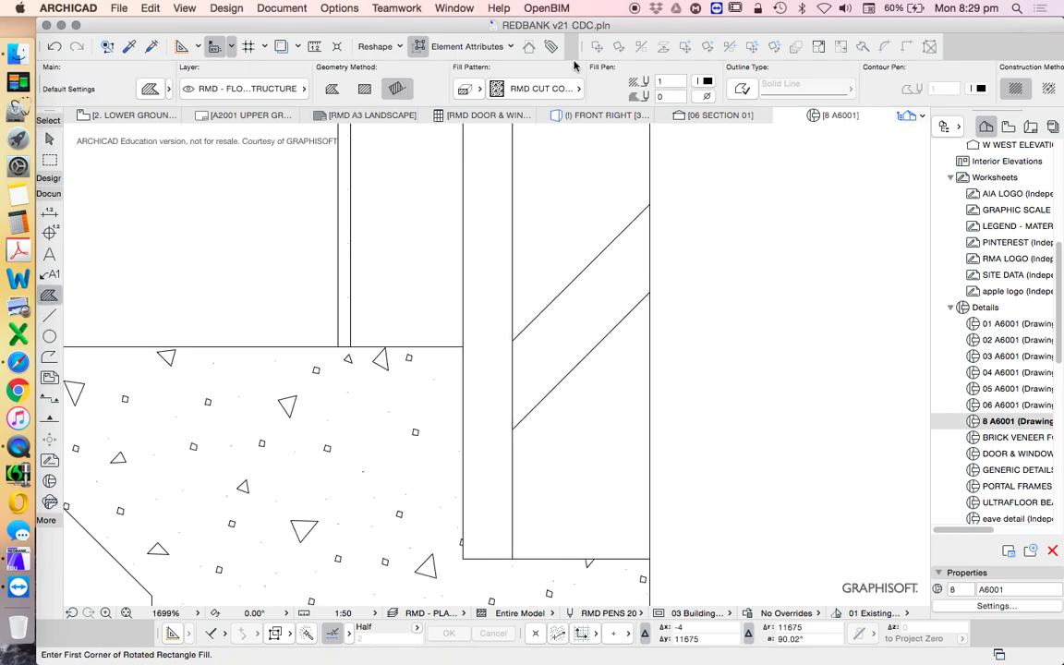
{"action": "left_click", "coordinate": [503, 87]}
{"action": "scroll", "coordinate": [632, 296], "scroll_direction": "up", "scroll_amount": 5}
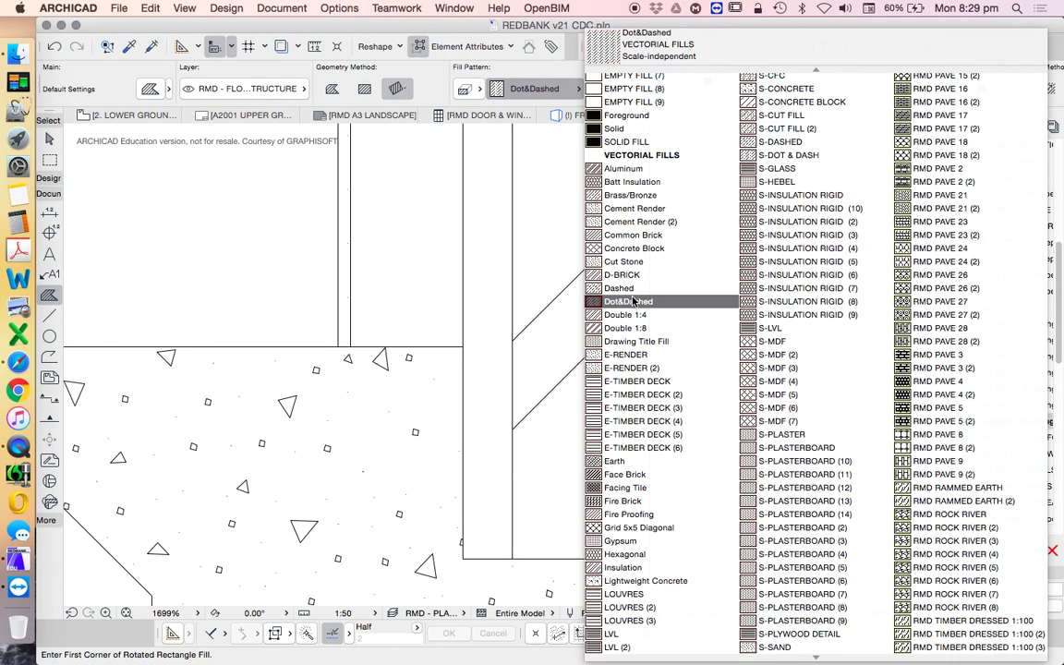
{"action": "scroll", "coordinate": [633, 295], "scroll_direction": "up", "scroll_amount": 5}
{"action": "left_click", "coordinate": [624, 148]}
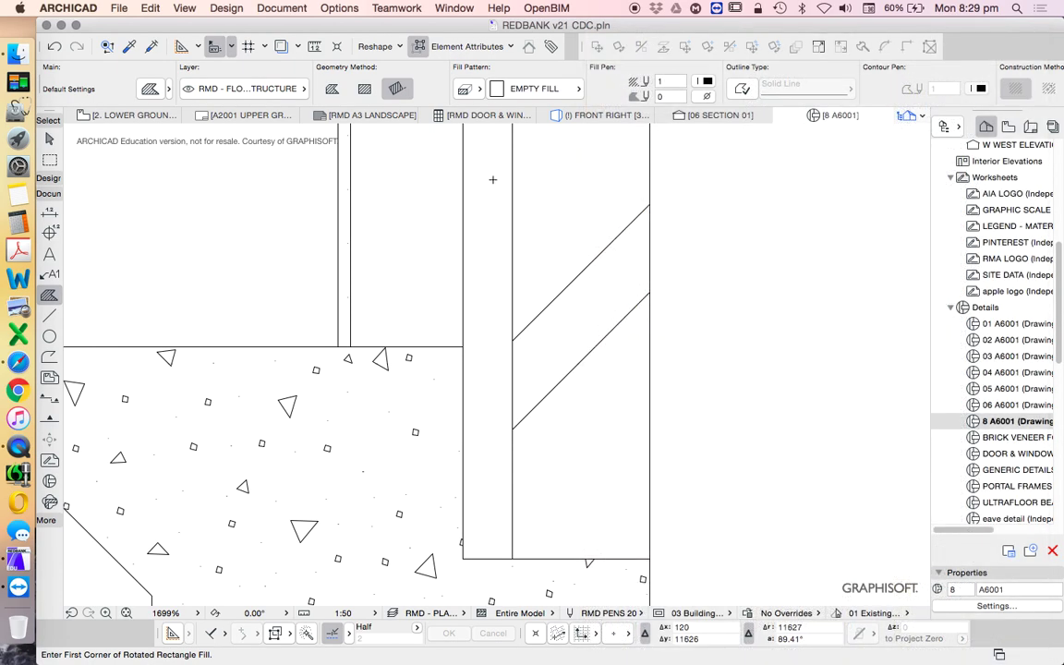
{"action": "left_click", "coordinate": [463, 347]}
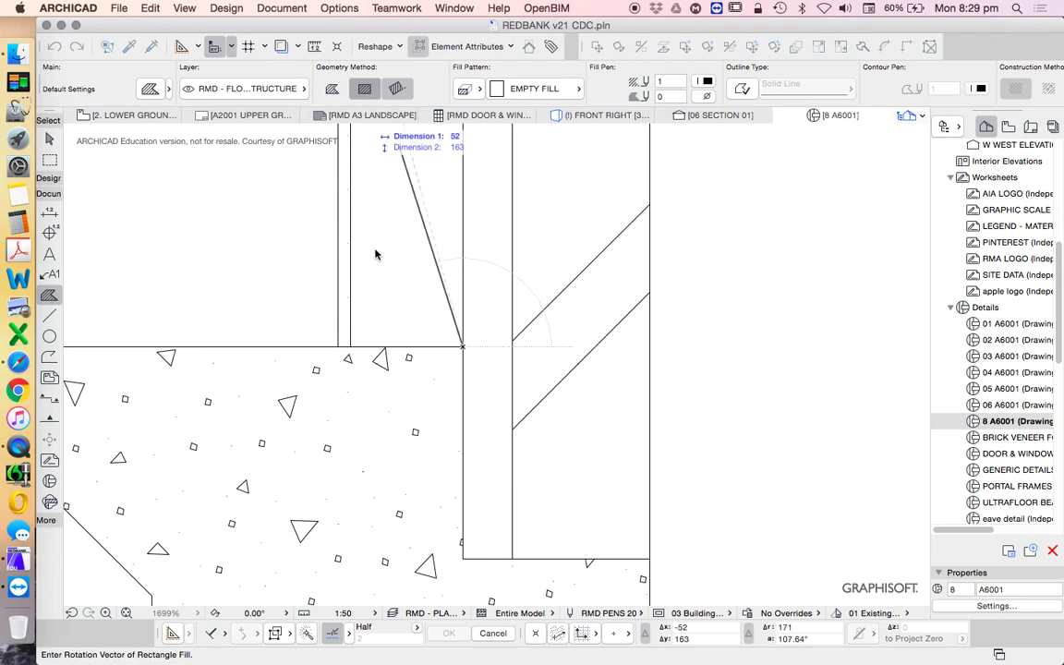
{"action": "left_click", "coordinate": [396, 85]}
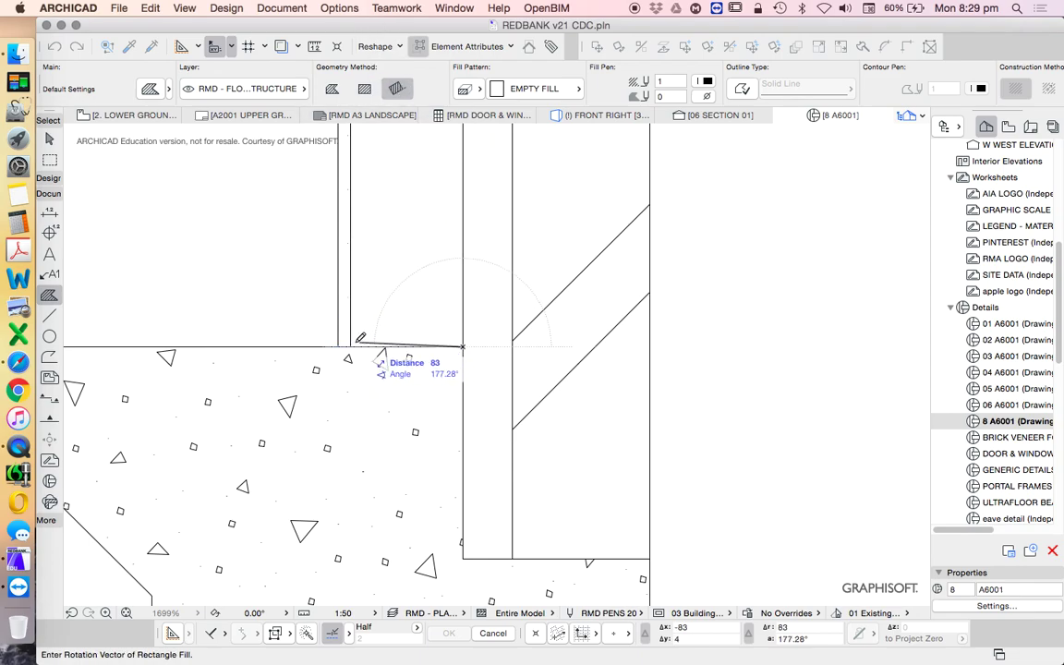
{"action": "left_click", "coordinate": [352, 346]}
{"action": "type", "text": "45"}
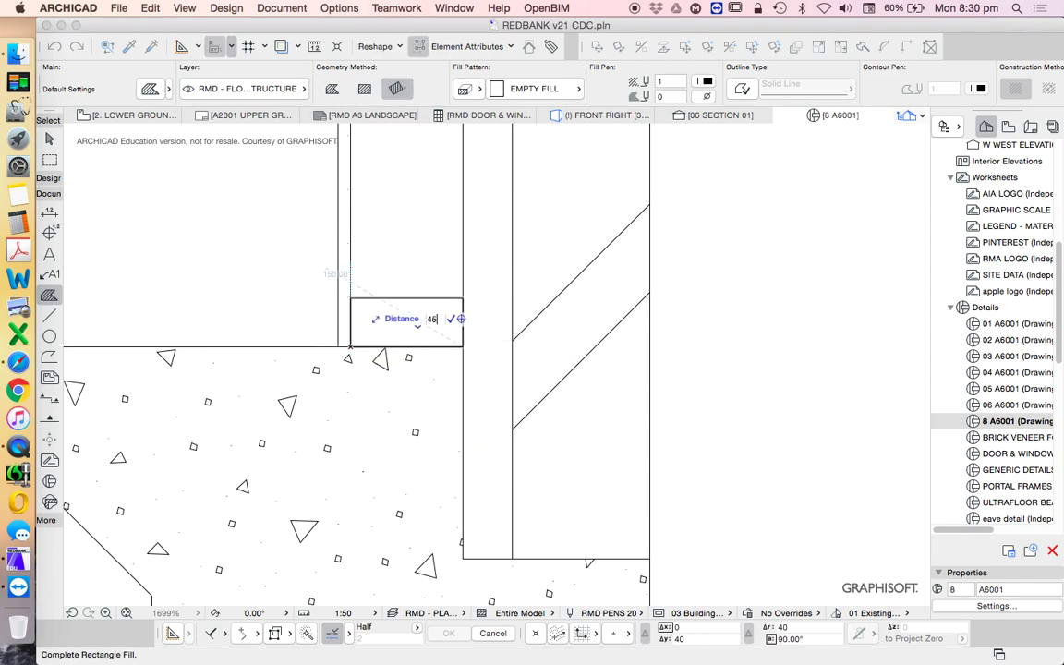
{"action": "key", "text": "Return"}
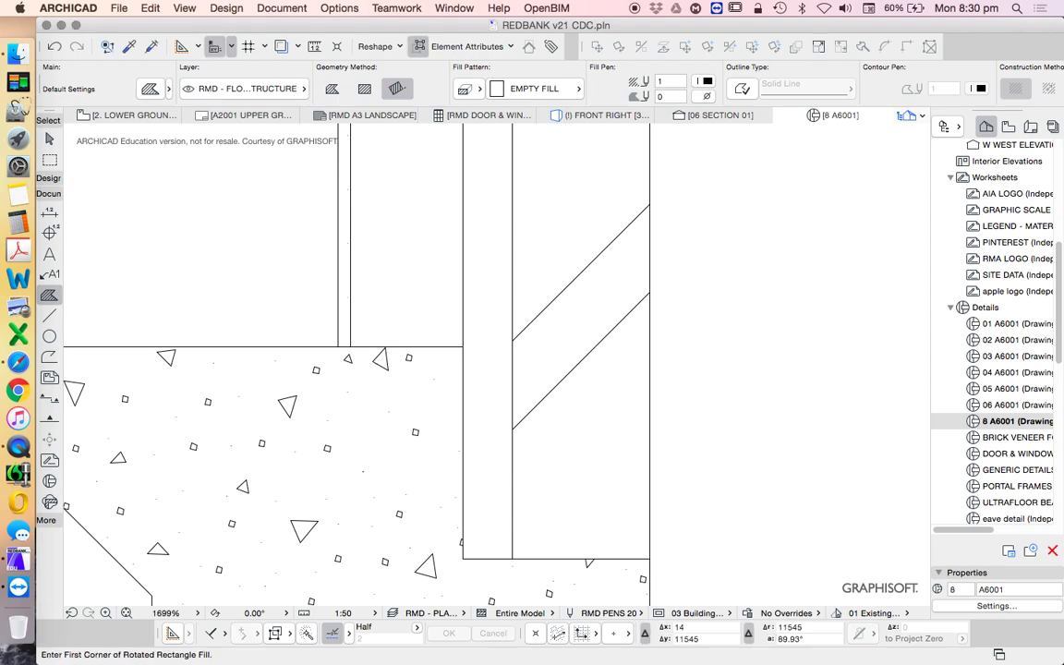
Give the new plate fill a solid outline and set its contour pen to 2
{"action": "left_click", "coordinate": [406, 305], "text": "shift"}
{"action": "left_click", "coordinate": [743, 89]}
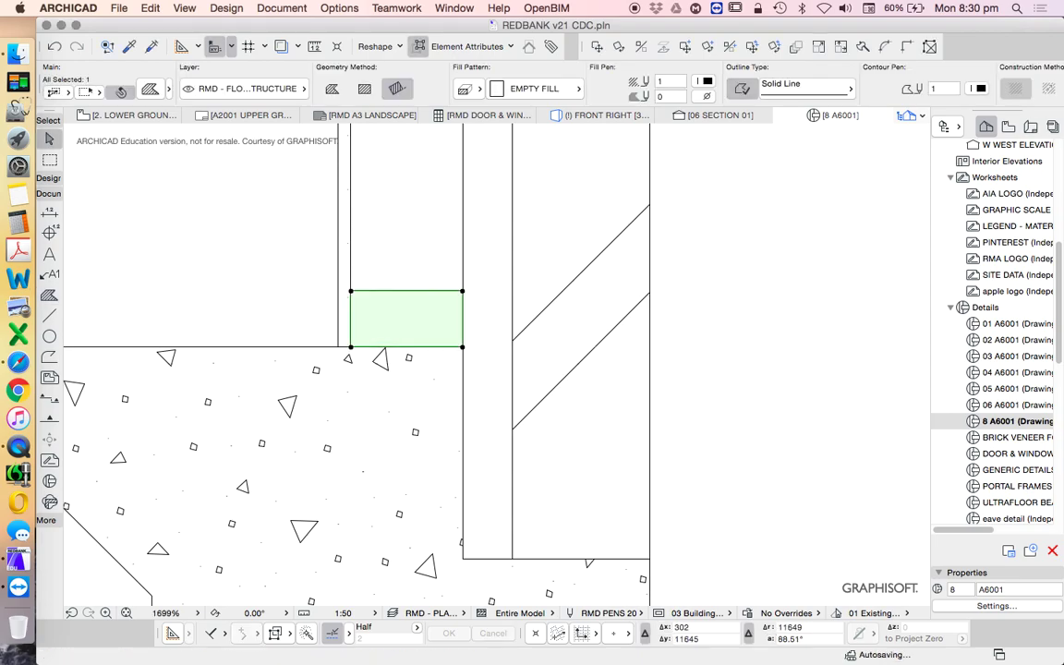
{"action": "scroll", "coordinate": [440, 313], "scroll_direction": "down", "scroll_amount": 1}
{"action": "left_click", "coordinate": [981, 88]}
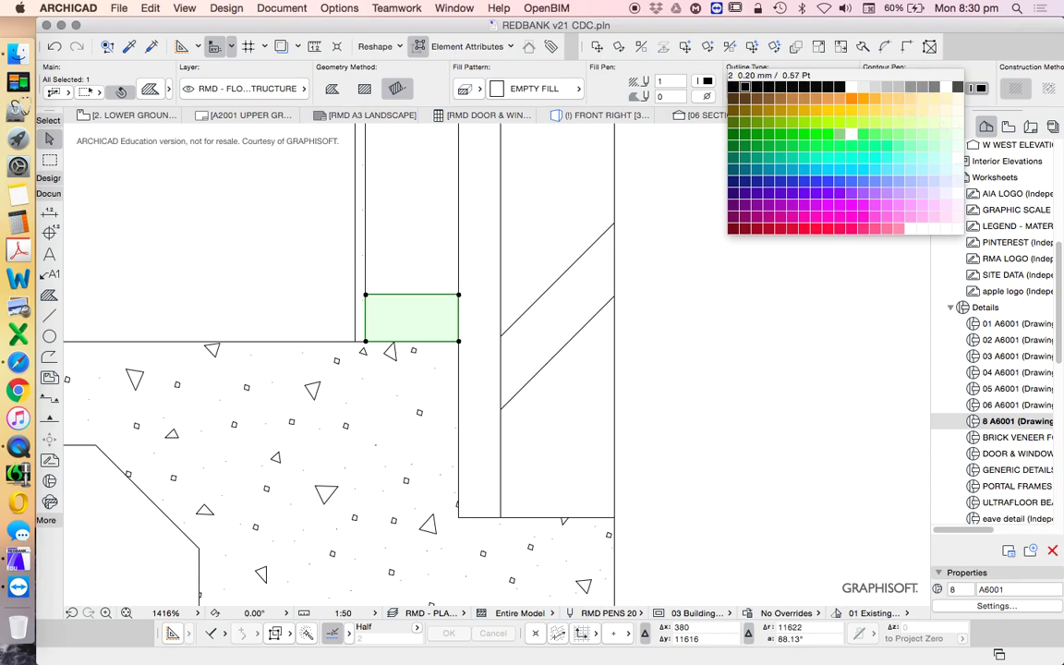
{"action": "key", "text": "Escape"}
{"action": "key", "text": "Escape"}
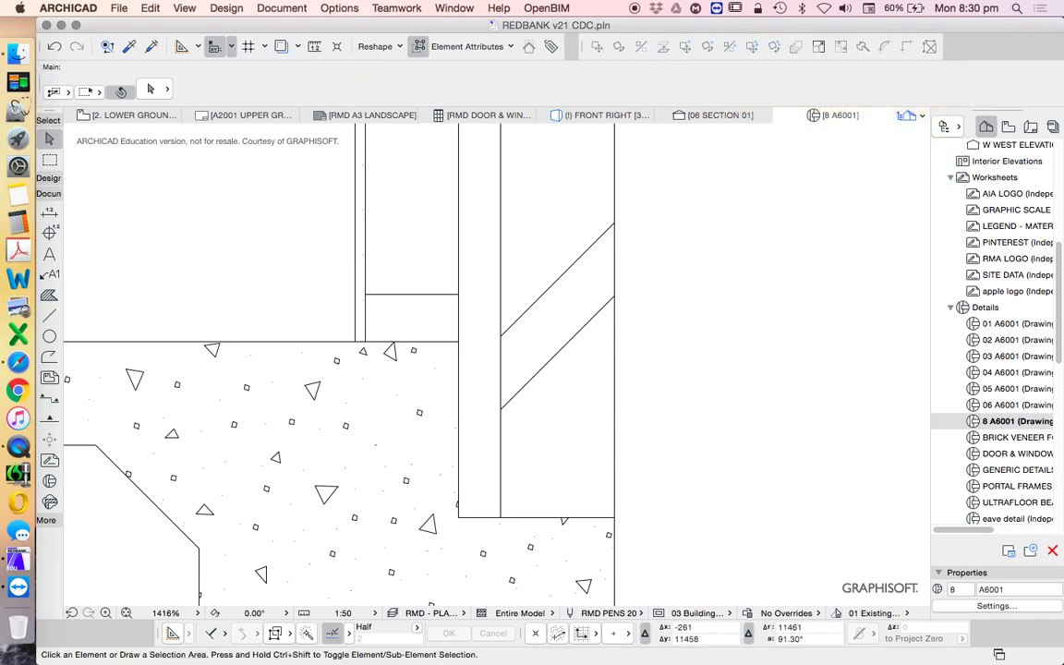
Draw two crossing diagonal lines with pen 1 between the corners of the plate rectangle
{"action": "key", "text": "l"}
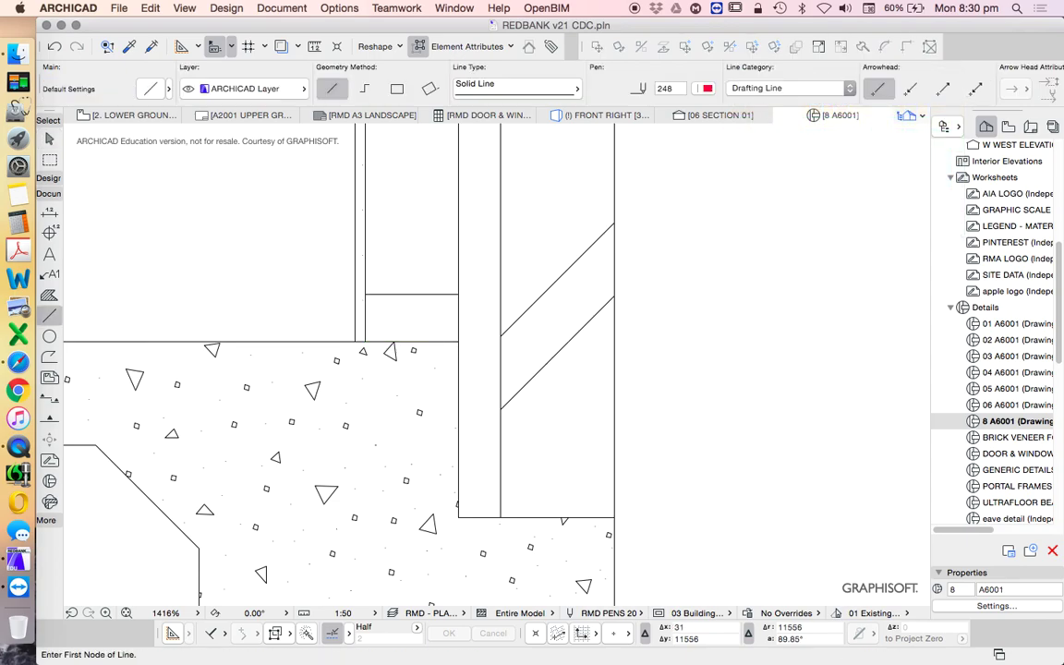
{"action": "left_click", "coordinate": [704, 88]}
{"action": "left_click", "coordinate": [723, 87]}
{"action": "left_click", "coordinate": [458, 295]}
{"action": "left_click", "coordinate": [364, 341]}
{"action": "left_click", "coordinate": [458, 341]}
{"action": "left_click", "coordinate": [365, 295]}
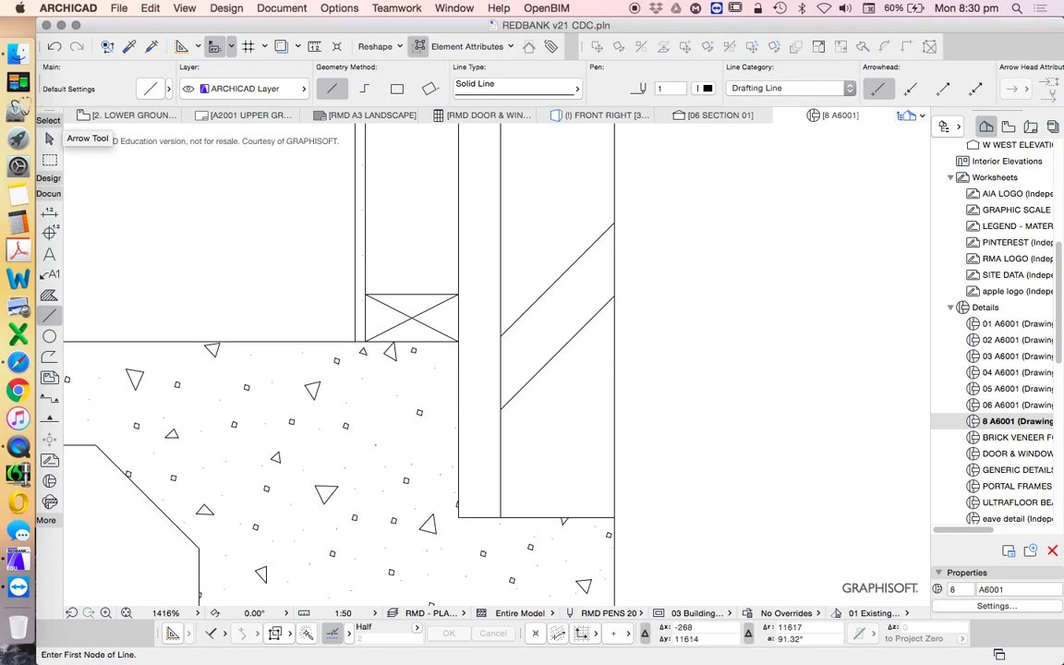
Check the crossed plate's fill settings and its fit at the base of the stud wall
{"action": "left_click", "coordinate": [50, 139]}
{"action": "scroll", "coordinate": [384, 282], "scroll_direction": "up", "scroll_amount": 3}
{"action": "left_click", "coordinate": [431, 303]}
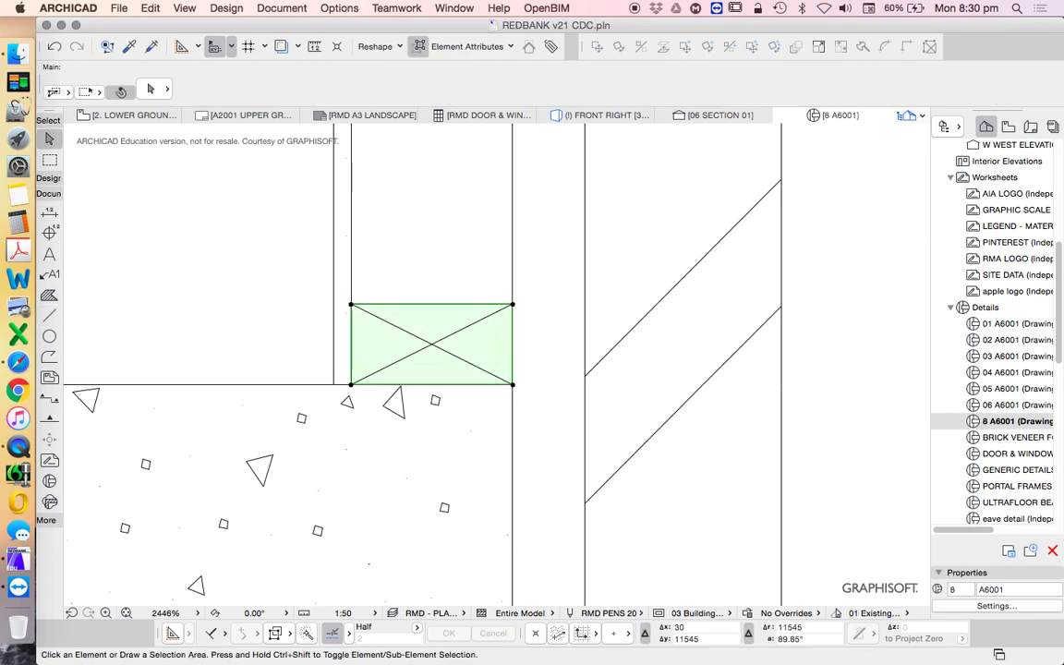
{"action": "scroll", "coordinate": [439, 305], "scroll_direction": "down", "scroll_amount": 2}
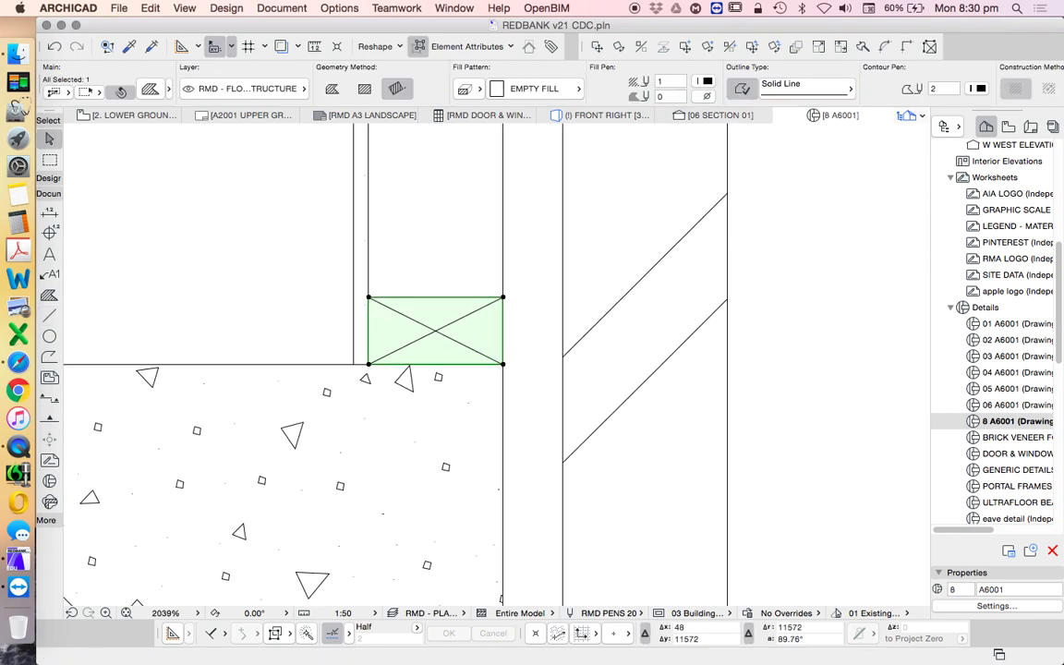
{"action": "key", "text": "Escape"}
{"action": "scroll", "coordinate": [462, 361], "scroll_direction": "down", "scroll_amount": 5}
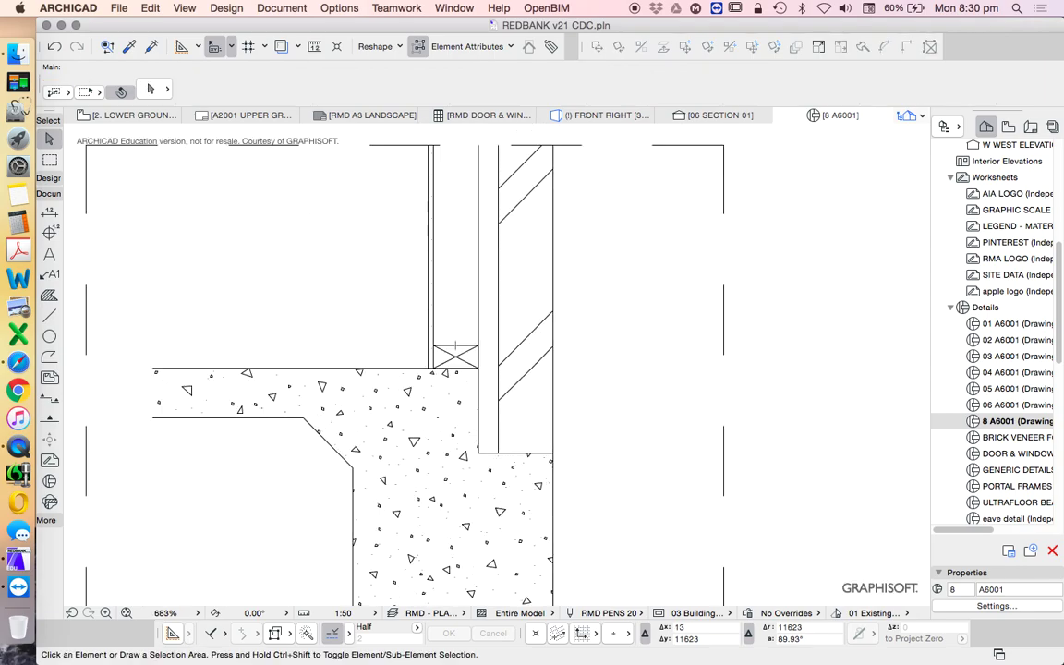
Display the footing detail with true line weights and check the plate, stud wall and slab edge
{"action": "scroll", "coordinate": [449, 340], "scroll_direction": "down", "scroll_amount": 5}
{"action": "scroll", "coordinate": [458, 354], "scroll_direction": "up", "scroll_amount": 3}
{"action": "right_click", "coordinate": [657, 238]}
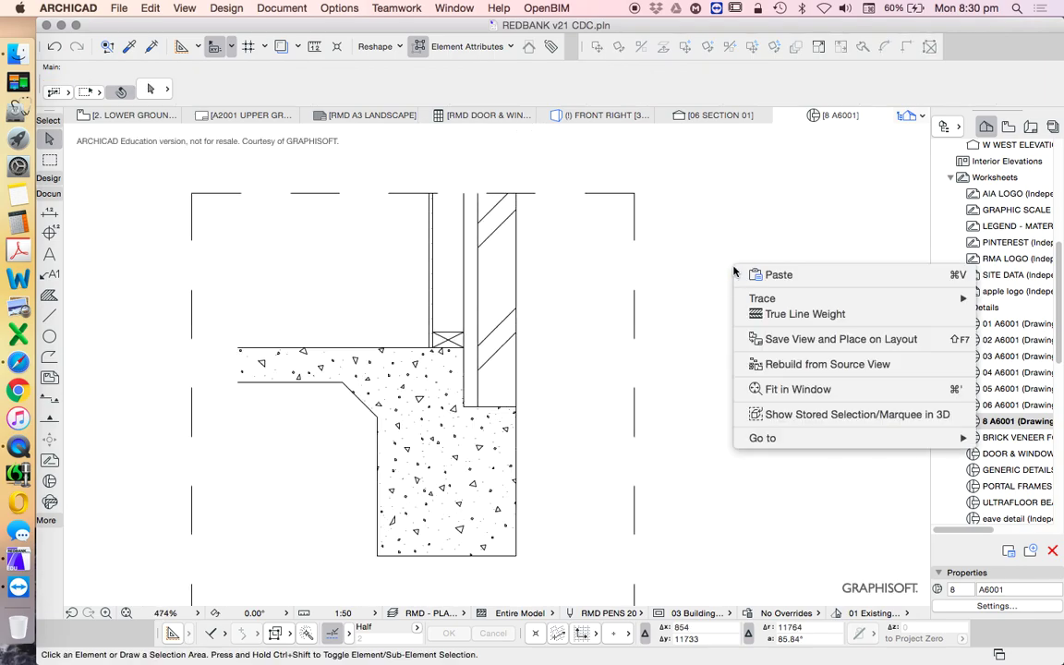
{"action": "left_click", "coordinate": [702, 284]}
{"action": "scroll", "coordinate": [441, 347], "scroll_direction": "up", "scroll_amount": 3}
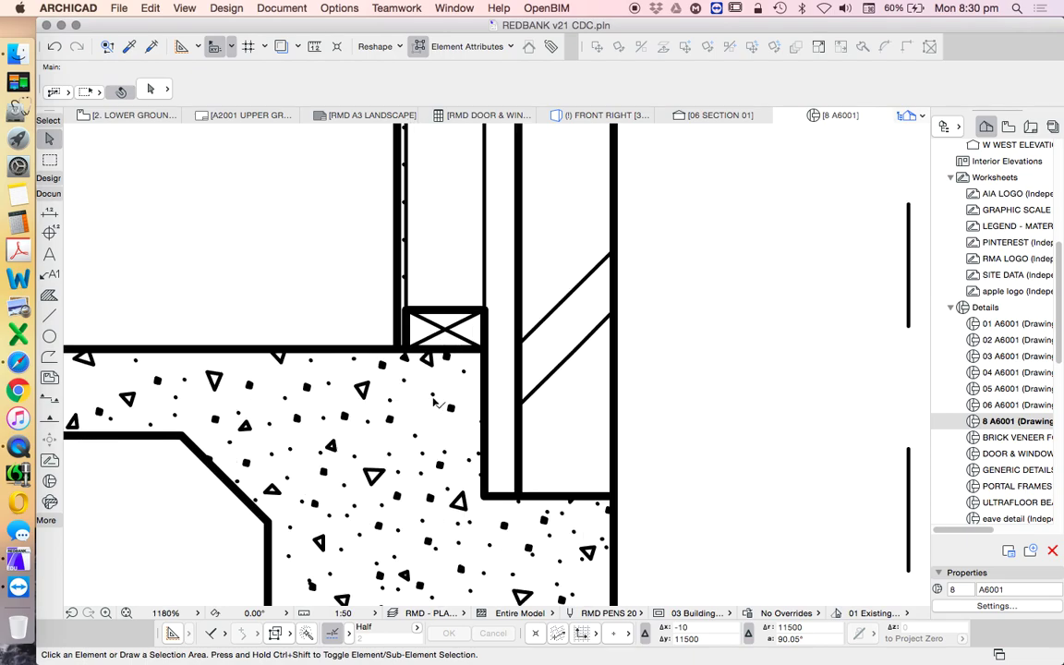
{"action": "scroll", "coordinate": [473, 373], "scroll_direction": "down", "scroll_amount": 3}
{"action": "scroll", "coordinate": [489, 338], "scroll_direction": "up", "scroll_amount": 1}
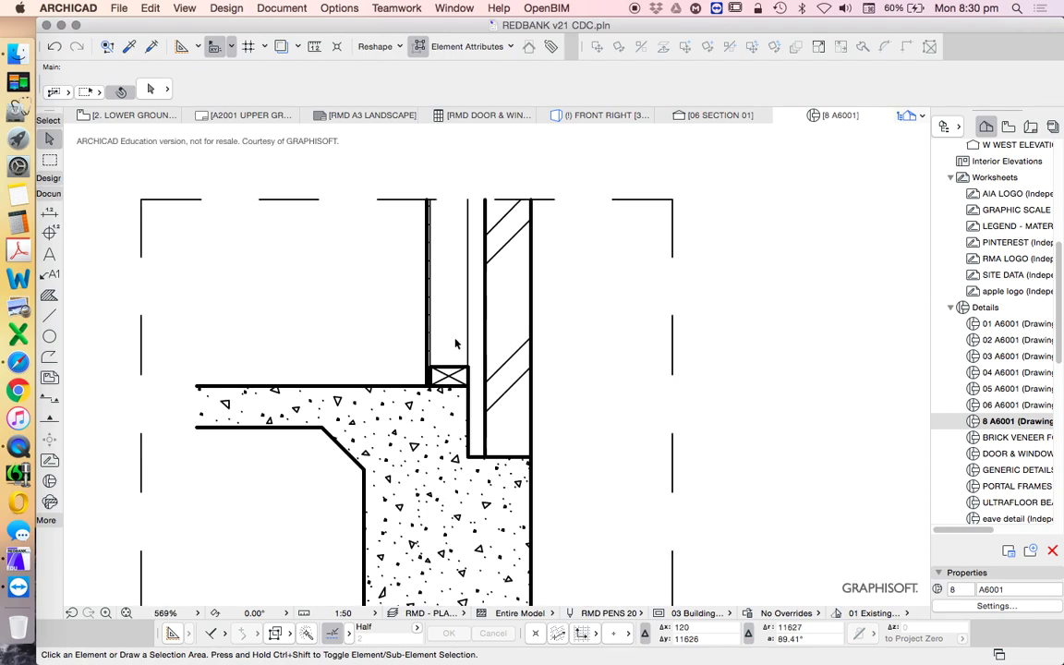
{"action": "scroll", "coordinate": [466, 303], "scroll_direction": "down", "scroll_amount": 2}
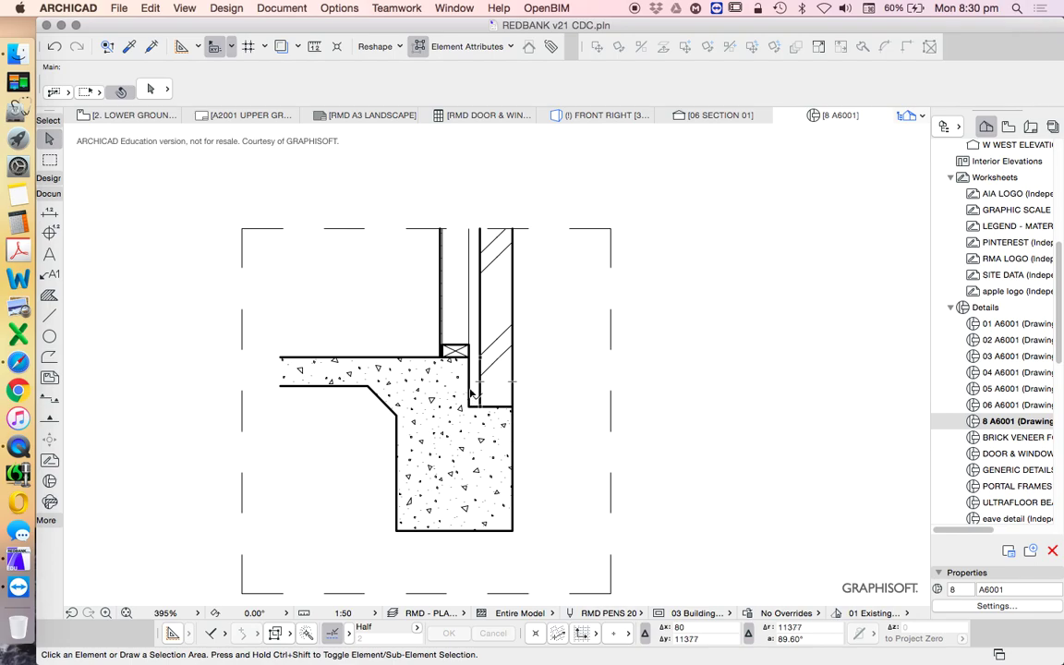
{"action": "scroll", "coordinate": [480, 403], "scroll_direction": "up", "scroll_amount": 3}
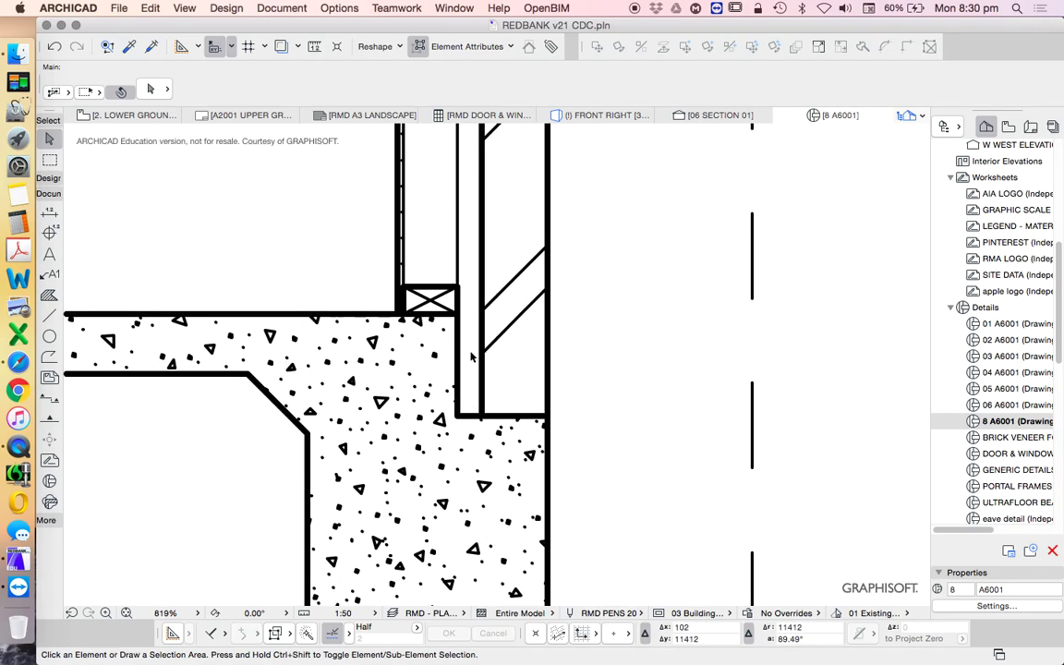
{"action": "scroll", "coordinate": [551, 370], "scroll_direction": "down", "scroll_amount": 5}
{"action": "scroll", "coordinate": [557, 376], "scroll_direction": "up", "scroll_amount": 3}
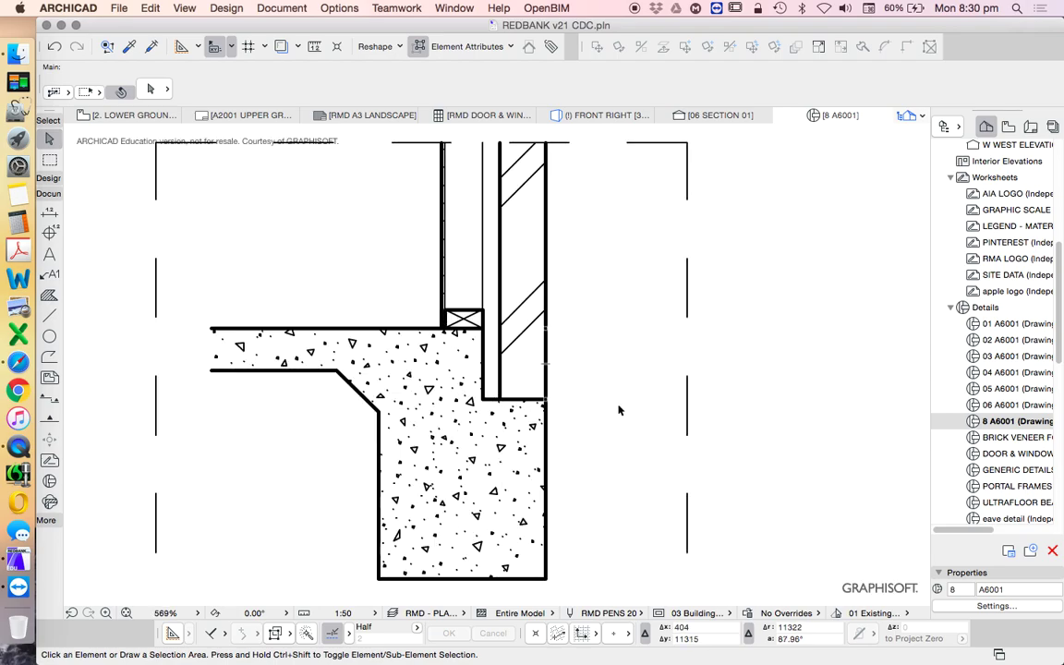
{"action": "scroll", "coordinate": [619, 411], "scroll_direction": "down", "scroll_amount": 2}
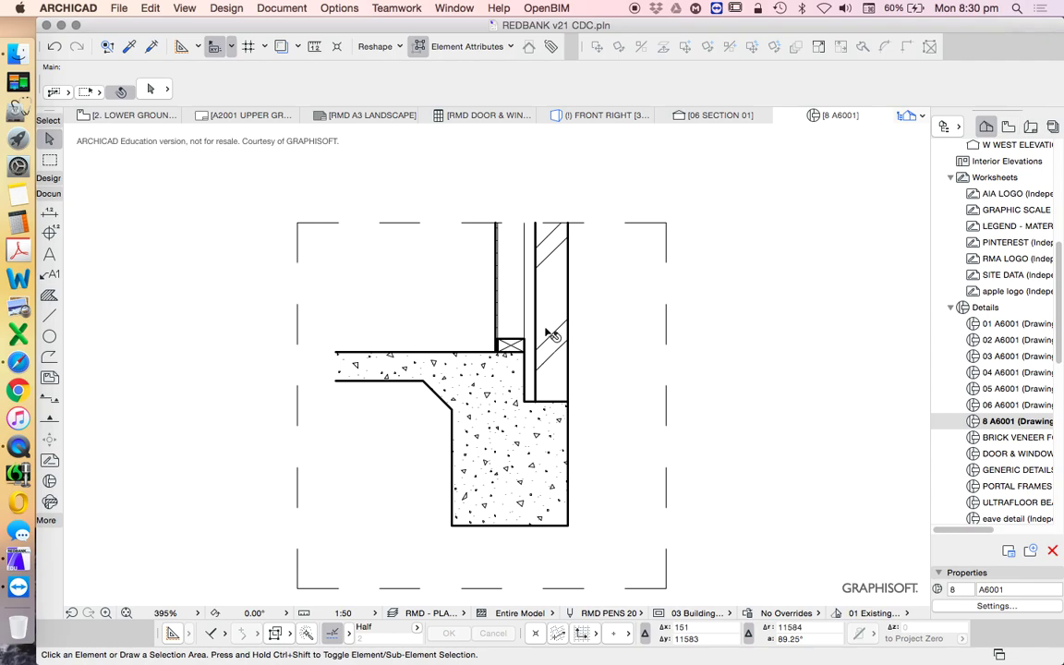
Rebuild the 8 A6001 detail from its source view
{"action": "left_click_drag", "start_coordinate": [1058, 334], "coordinate": [1060, 208]}
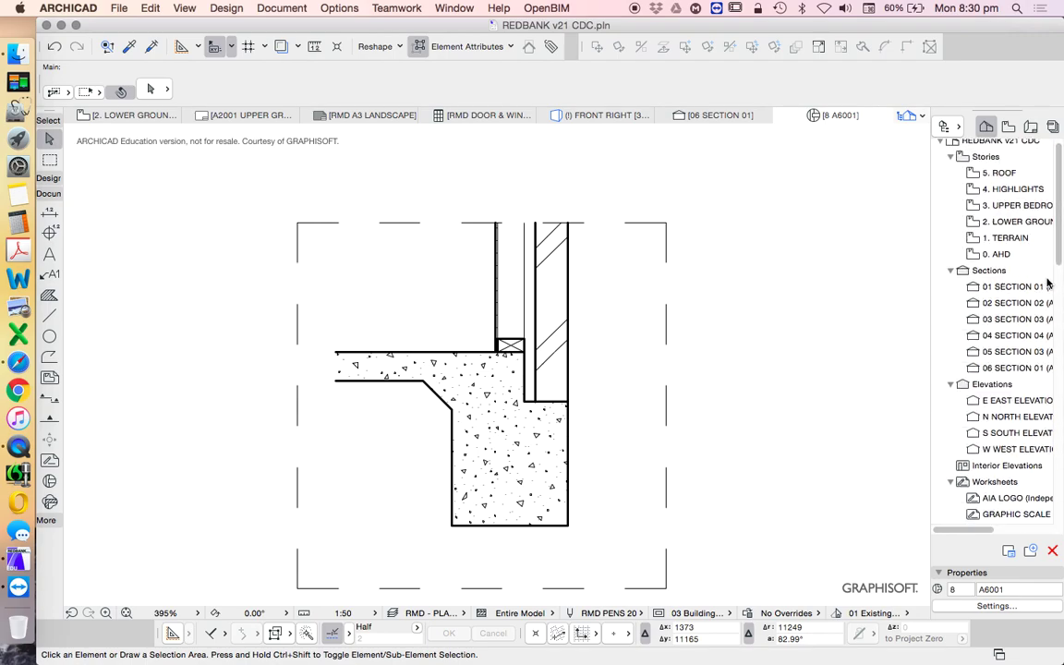
{"action": "scroll", "coordinate": [1011, 277], "scroll_direction": "down", "scroll_amount": 5}
{"action": "scroll", "coordinate": [1016, 416], "scroll_direction": "down", "scroll_amount": 4}
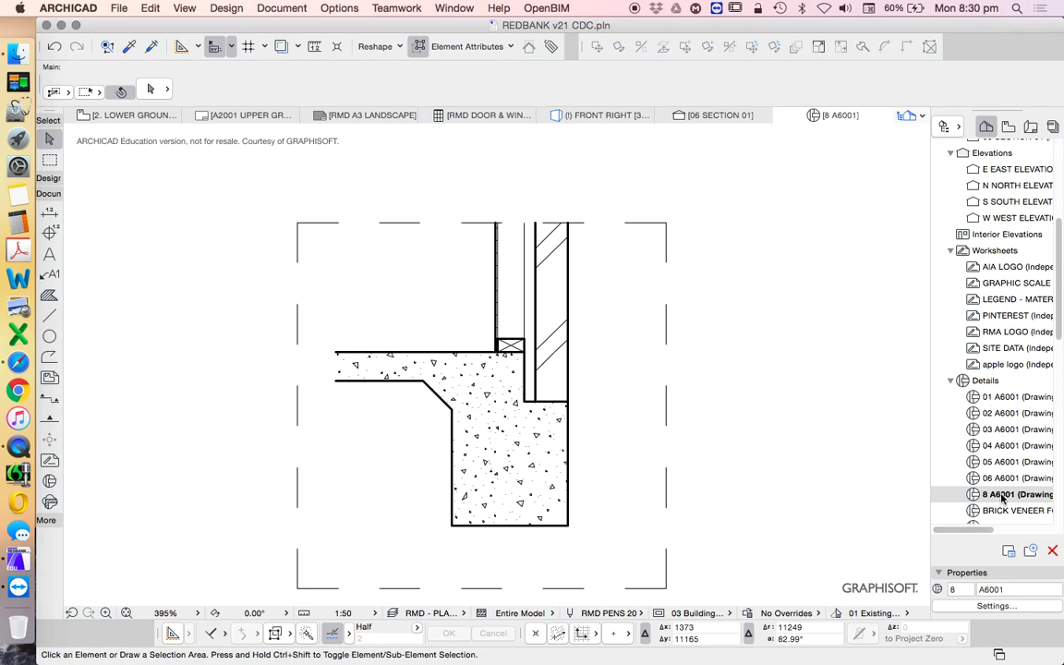
{"action": "right_click", "coordinate": [1002, 499]}
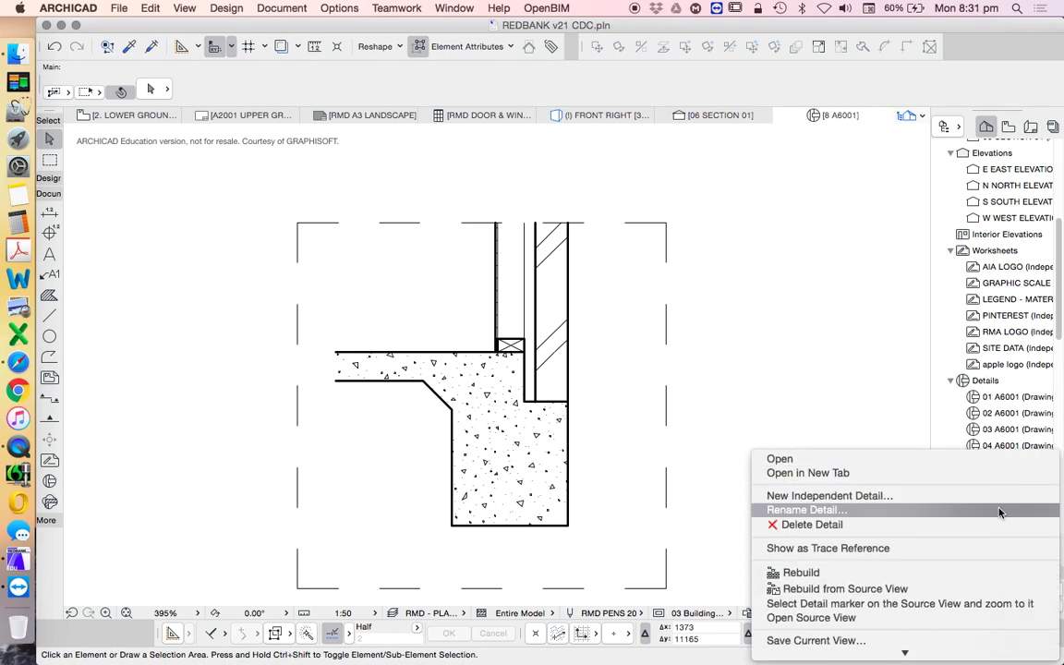
{"action": "left_click", "coordinate": [820, 287]}
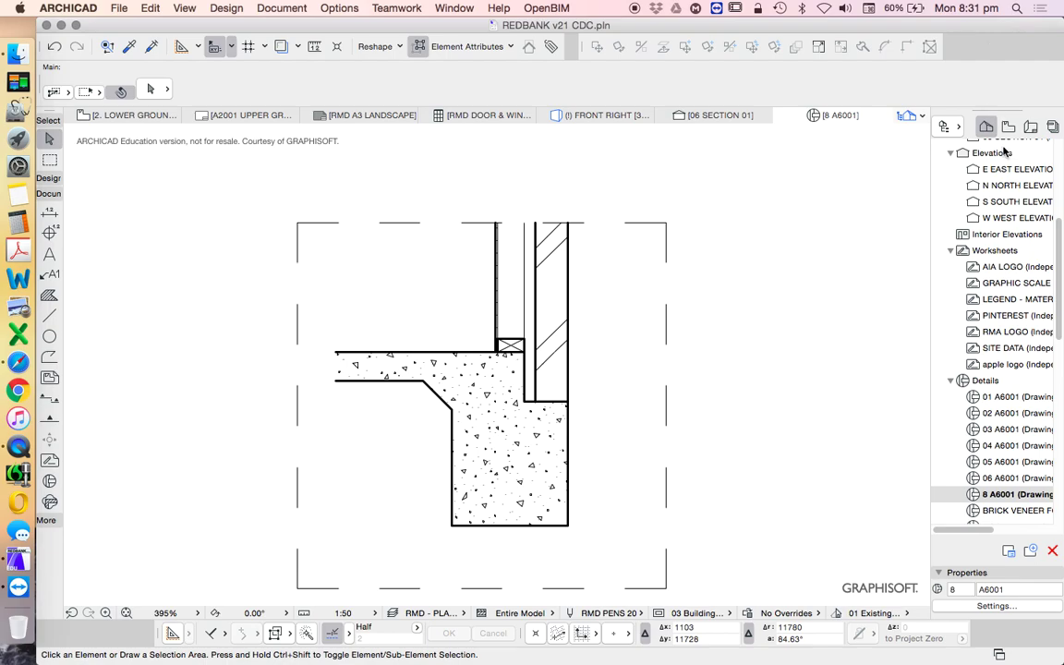
{"action": "right_click", "coordinate": [1020, 497]}
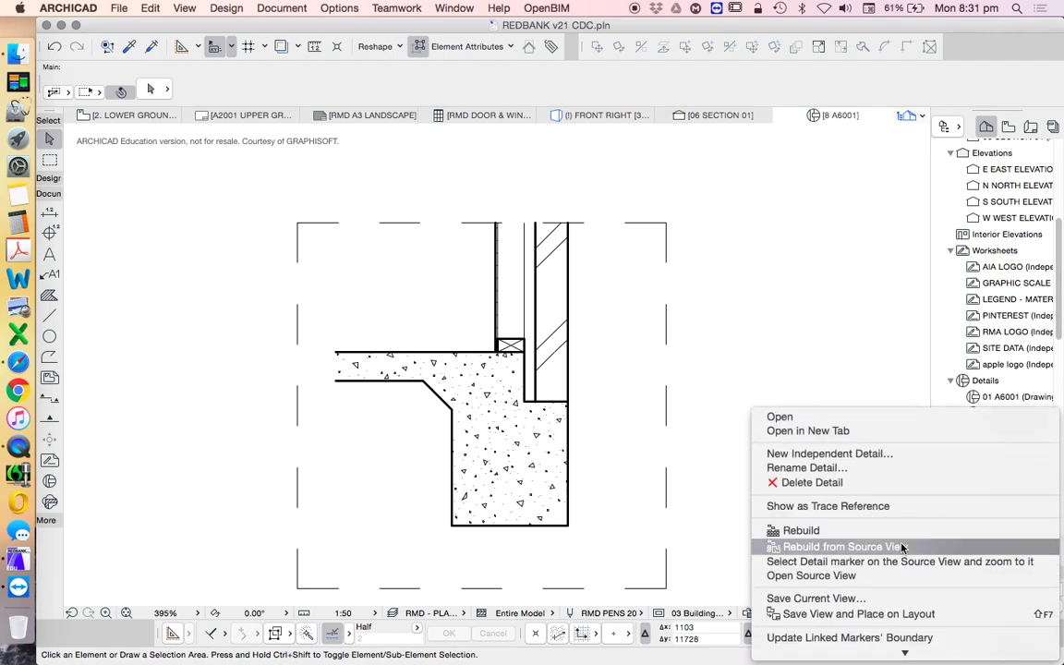
{"action": "left_click", "coordinate": [903, 548]}
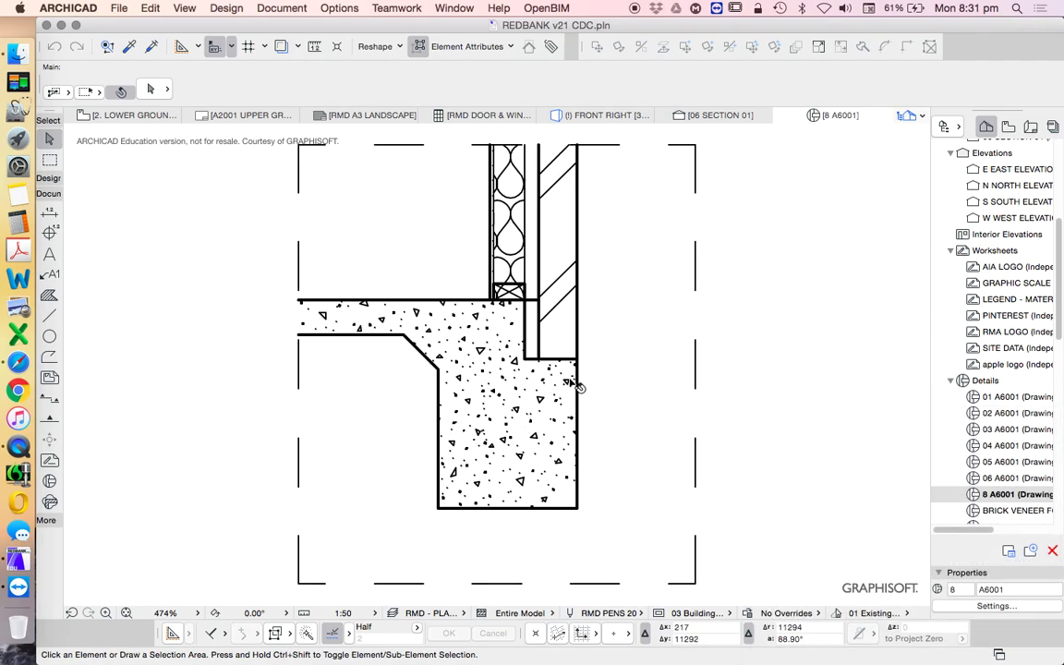
Examine the rebuilt detail, checking the bottom plate fill and the short line across the wall cavity at slab level
{"action": "scroll", "coordinate": [565, 378], "scroll_direction": "down", "scroll_amount": 2}
{"action": "scroll", "coordinate": [551, 356], "scroll_direction": "up", "scroll_amount": 5}
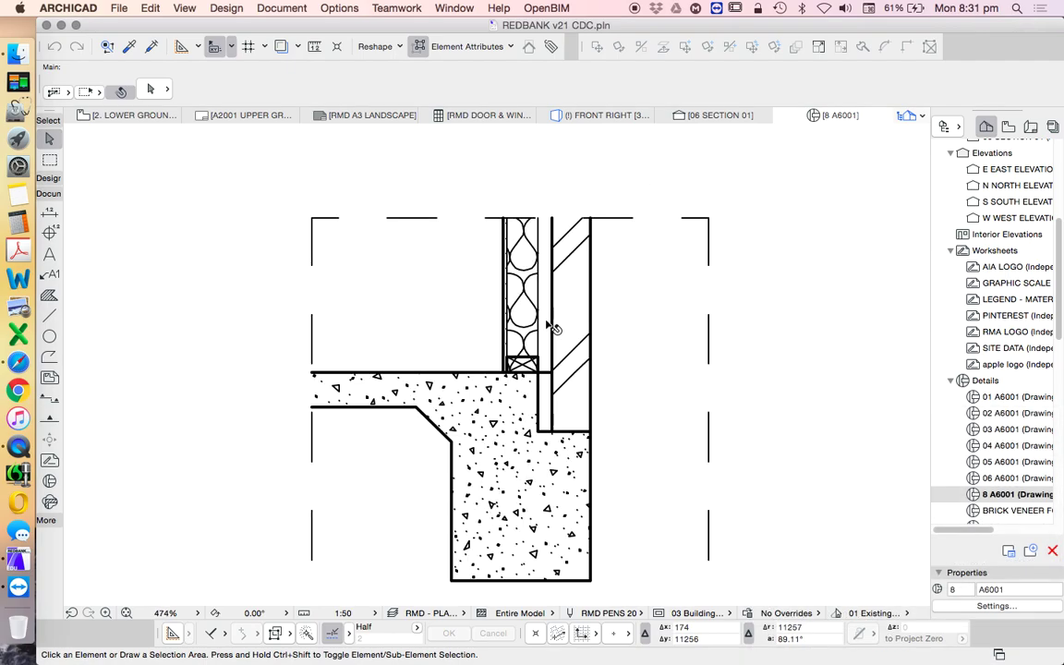
{"action": "left_click", "coordinate": [521, 379]}
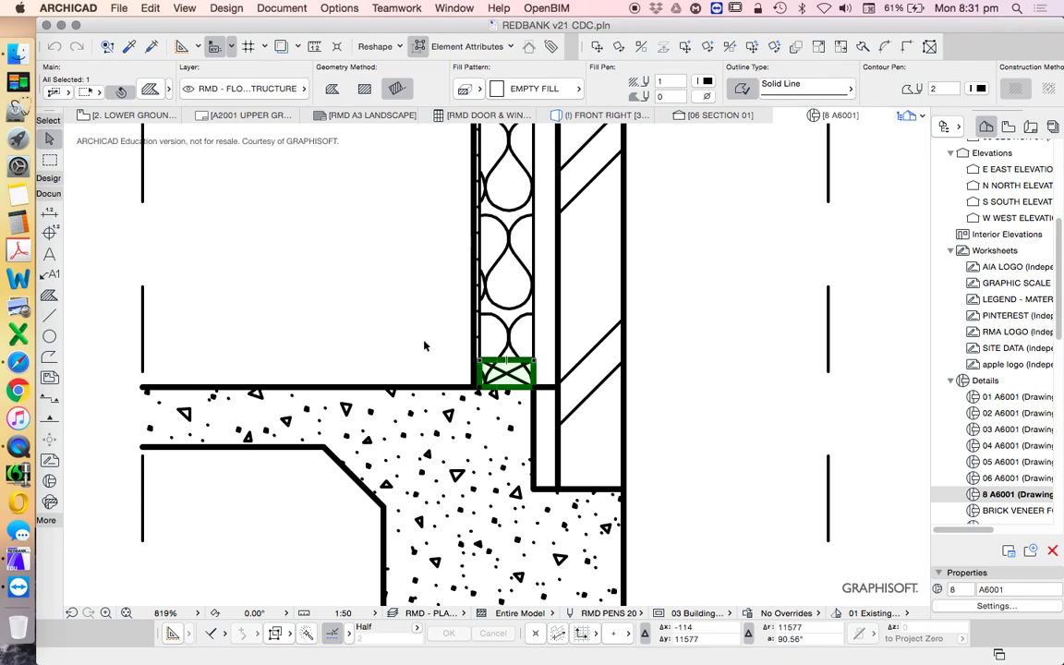
{"action": "left_click", "coordinate": [380, 325]}
{"action": "left_click", "coordinate": [486, 386]}
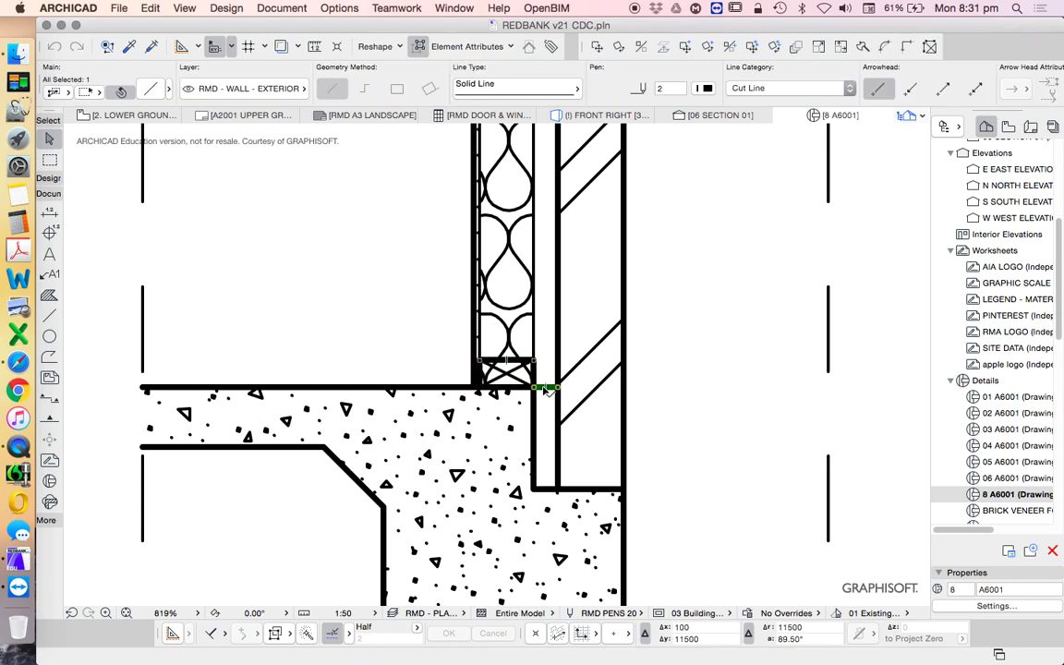
{"action": "scroll", "coordinate": [554, 402], "scroll_direction": "down", "scroll_amount": 3}
{"action": "scroll", "coordinate": [628, 395], "scroll_direction": "up", "scroll_amount": 5}
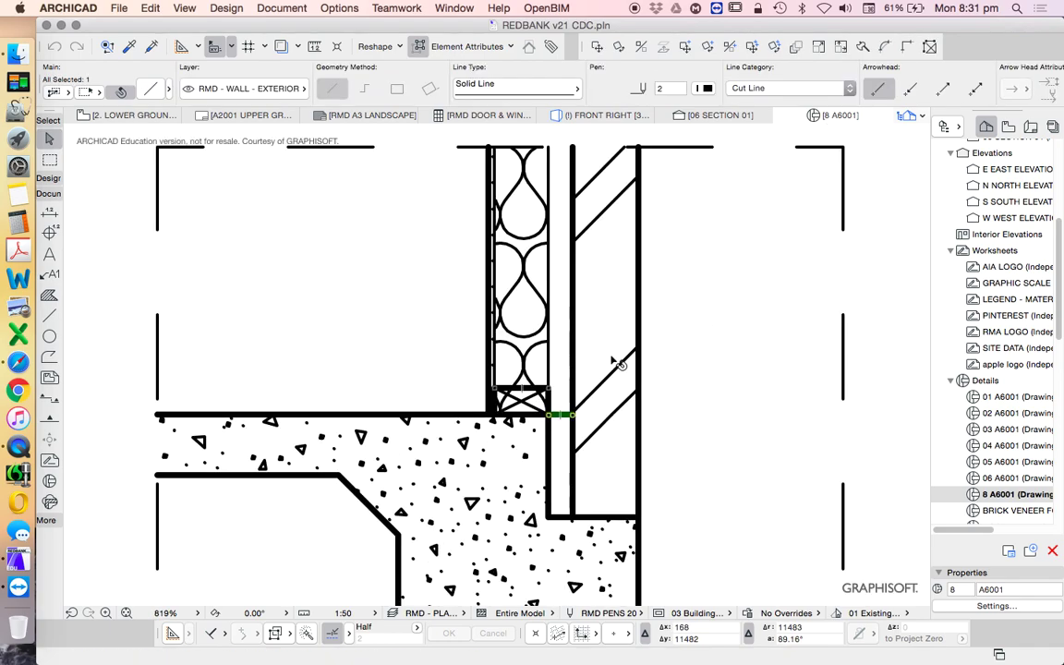
{"action": "scroll", "coordinate": [554, 341], "scroll_direction": "down", "scroll_amount": 3}
{"action": "scroll", "coordinate": [554, 369], "scroll_direction": "down", "scroll_amount": 3}
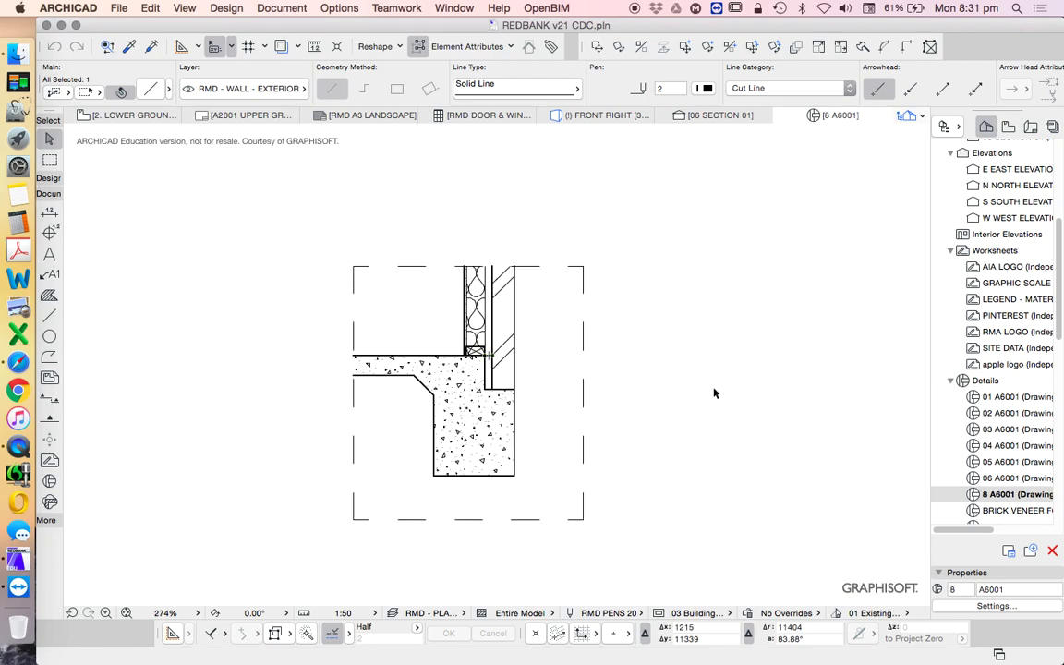
{"action": "left_click", "coordinate": [758, 438]}
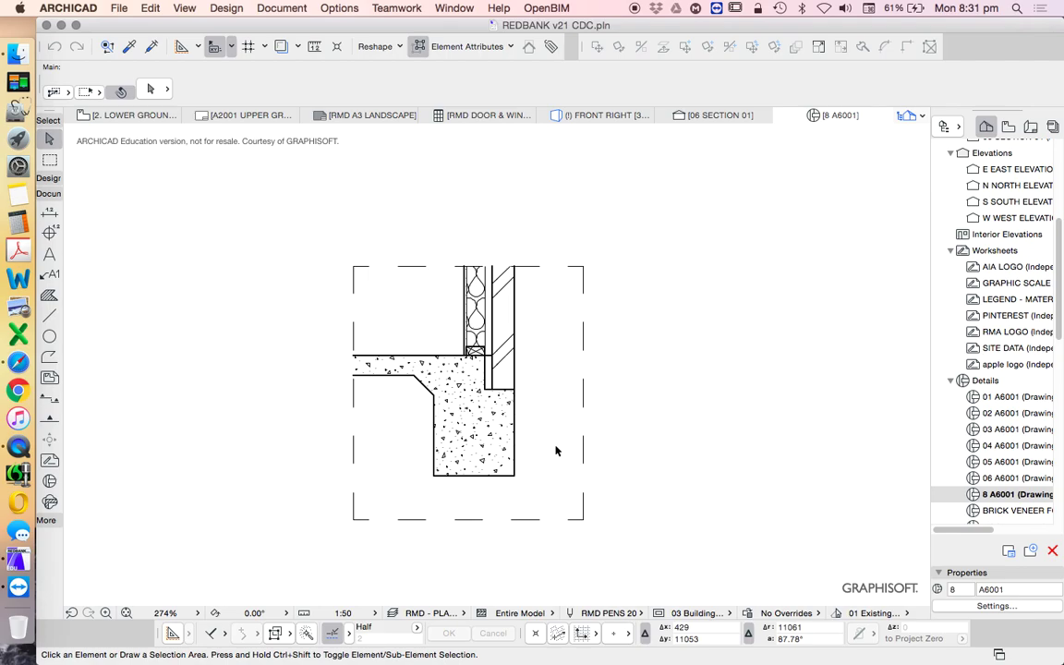
{"action": "scroll", "coordinate": [532, 392], "scroll_direction": "up", "scroll_amount": 2}
{"action": "scroll", "coordinate": [532, 392], "scroll_direction": "down", "scroll_amount": 2}
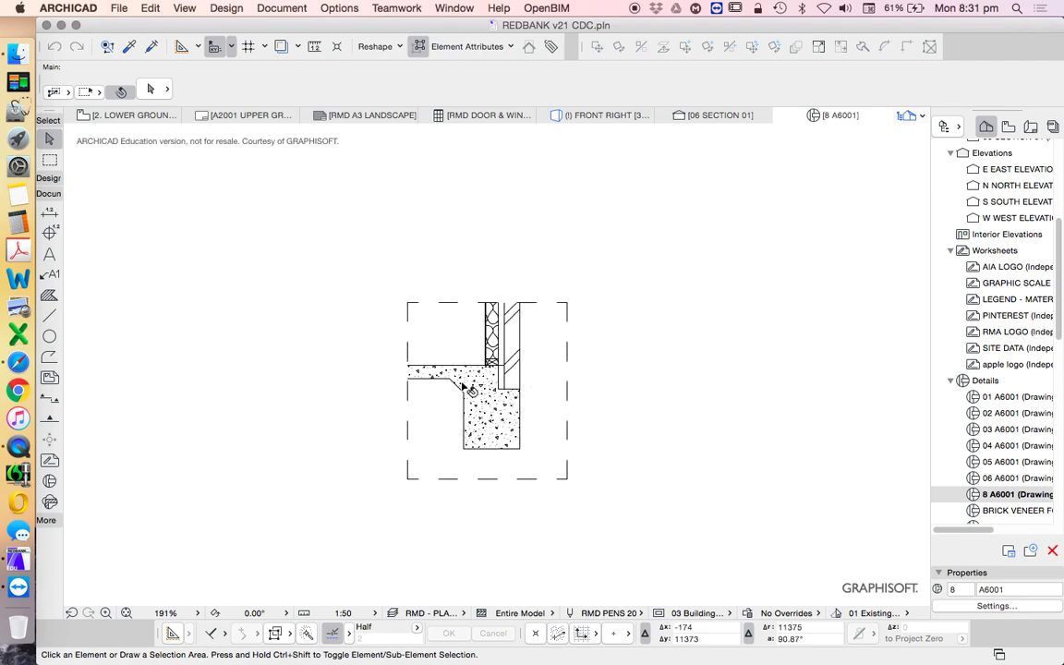
{"action": "scroll", "coordinate": [462, 386], "scroll_direction": "up", "scroll_amount": 2}
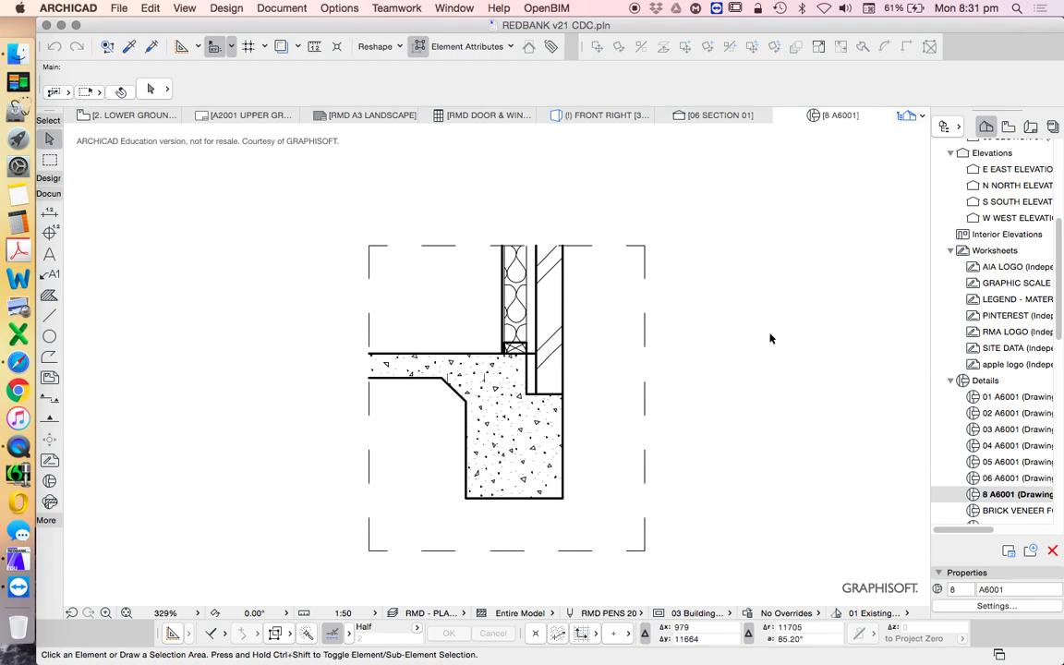
Create a new independent detail named WALL - FOOTING DETAIL with a blank reference ID
{"action": "scroll", "coordinate": [1045, 408], "scroll_direction": "down", "scroll_amount": 3}
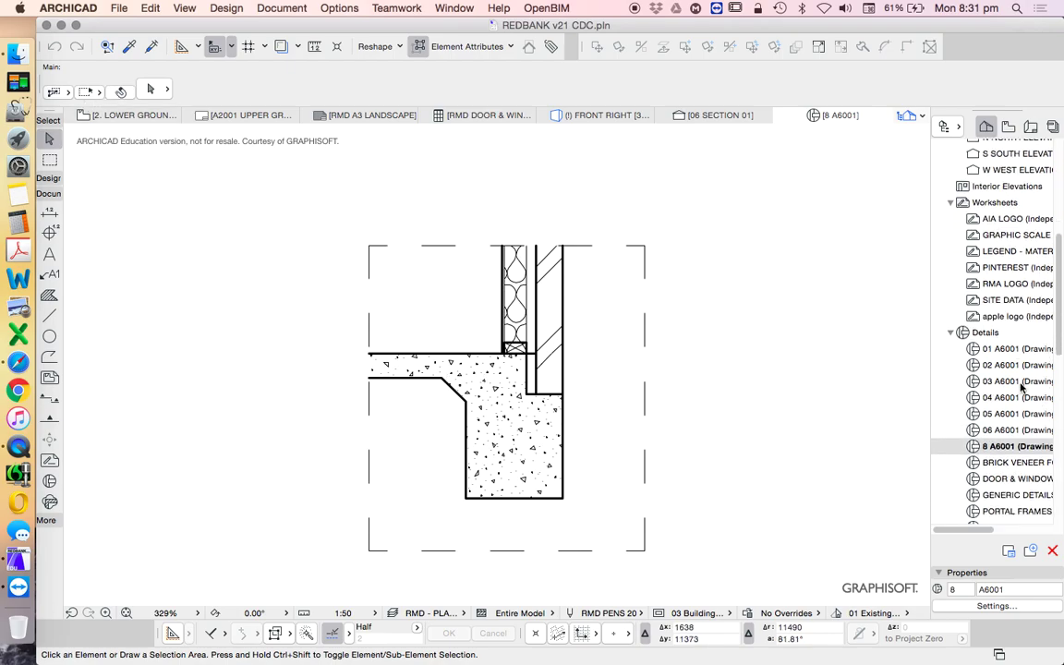
{"action": "right_click", "coordinate": [987, 334]}
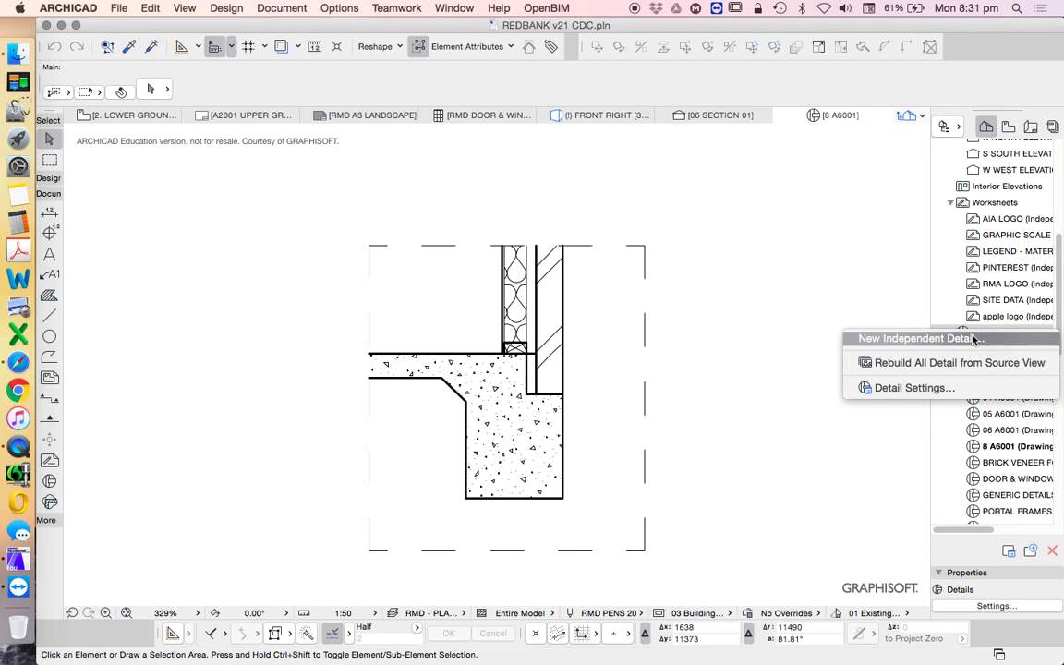
{"action": "left_click", "coordinate": [957, 340]}
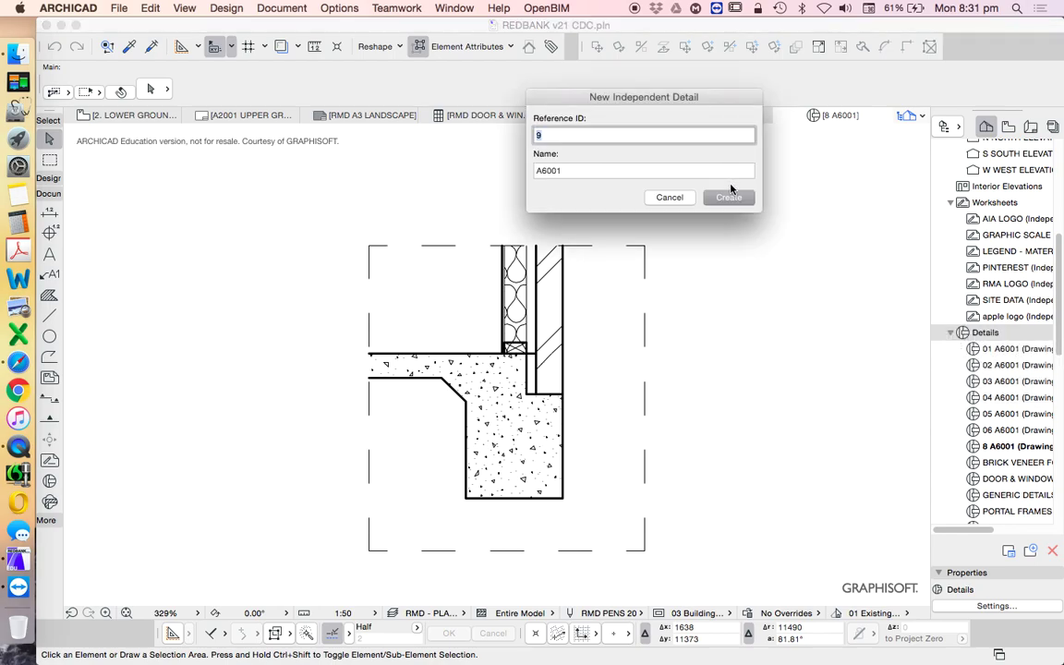
{"action": "key", "text": "Tab"}
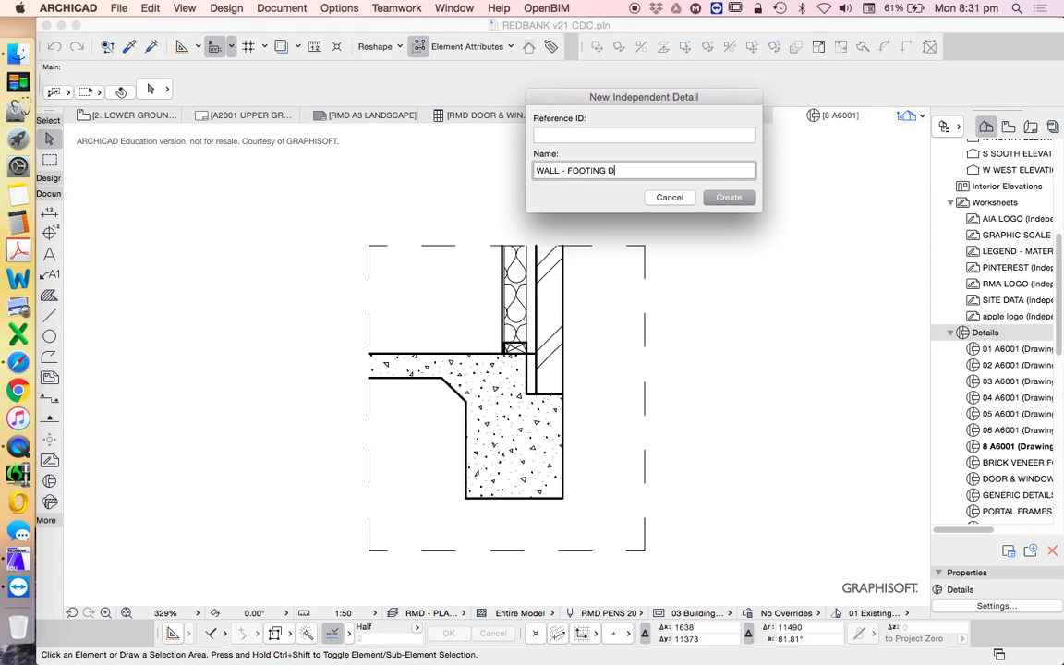
{"action": "key", "text": "Return"}
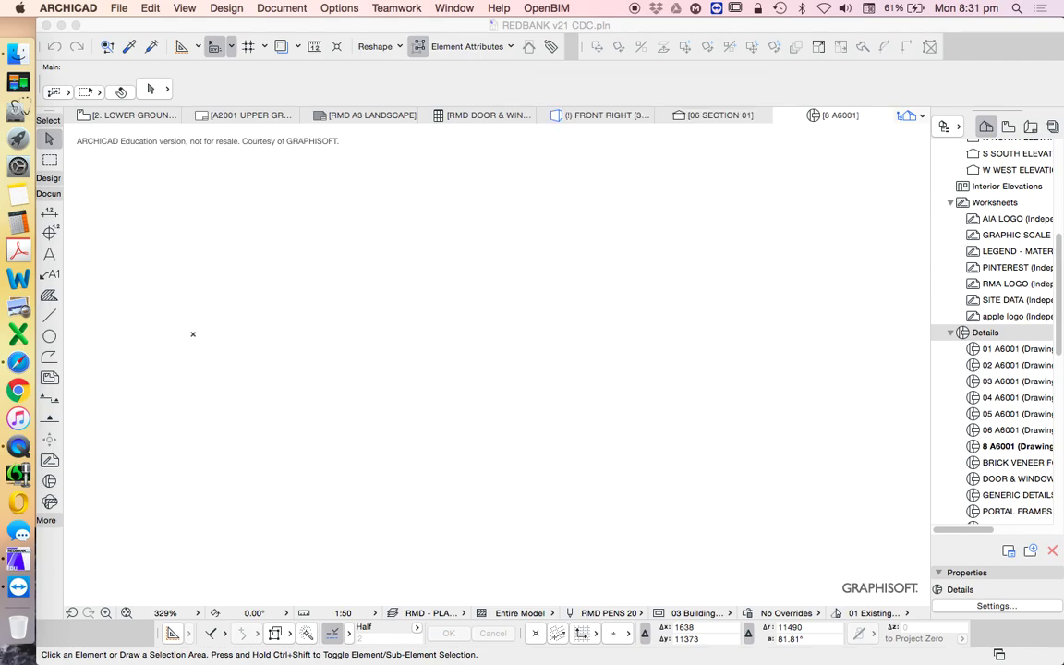
Show the 8 A6001 detail as a trace reference behind the new independent detail and fit it to the view
{"action": "scroll", "coordinate": [1037, 453], "scroll_direction": "down", "scroll_amount": 3}
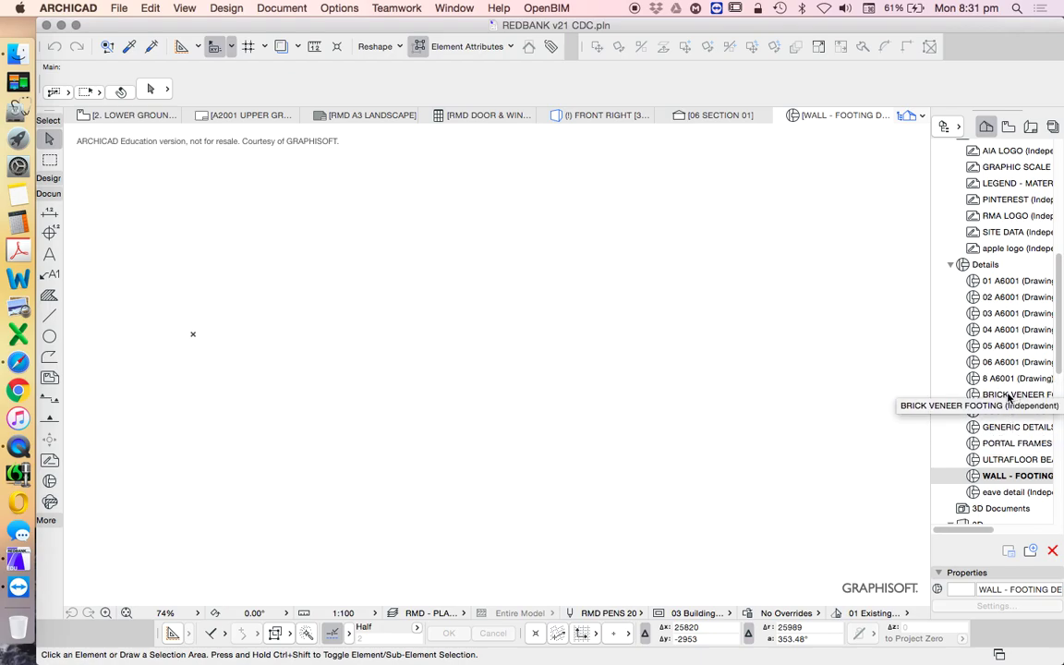
{"action": "left_click_drag", "start_coordinate": [974, 528], "coordinate": [988, 528]}
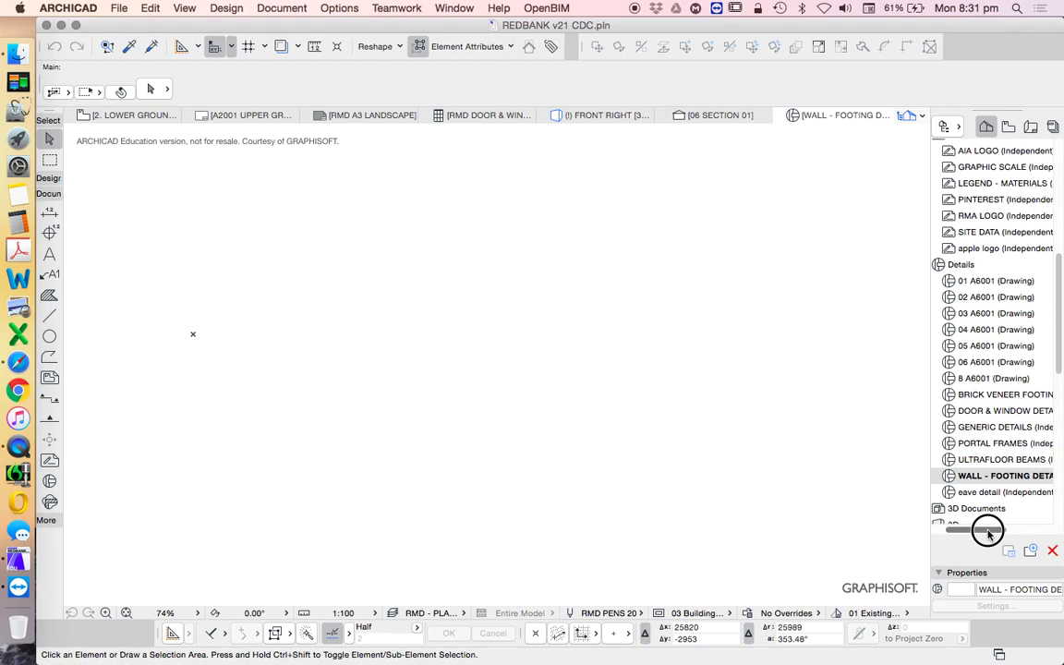
{"action": "right_click", "coordinate": [980, 378]}
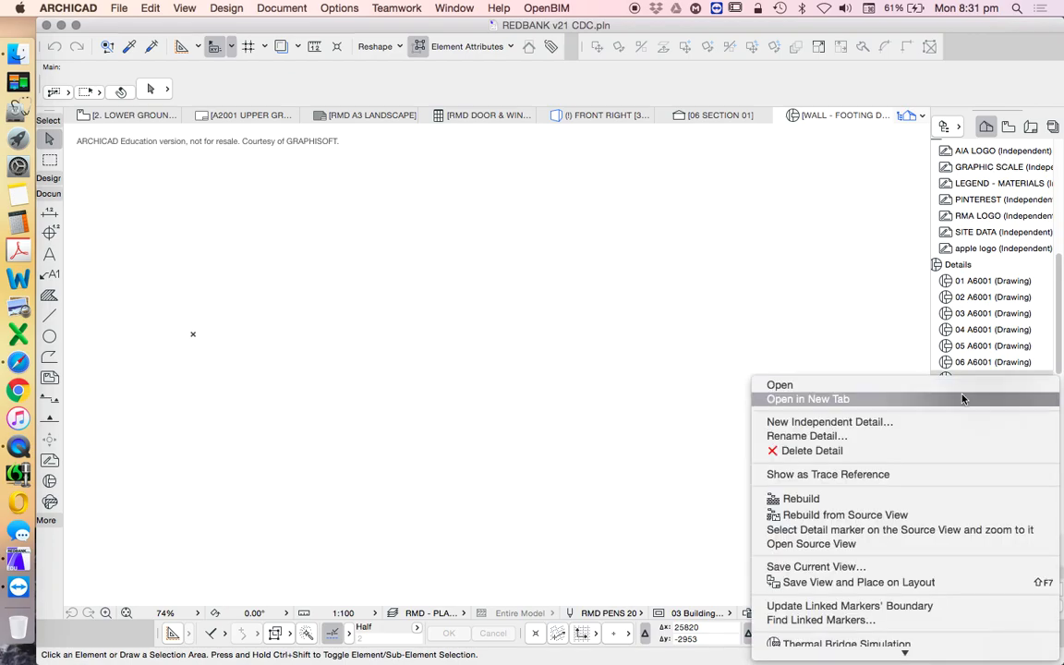
{"action": "left_click", "coordinate": [893, 475]}
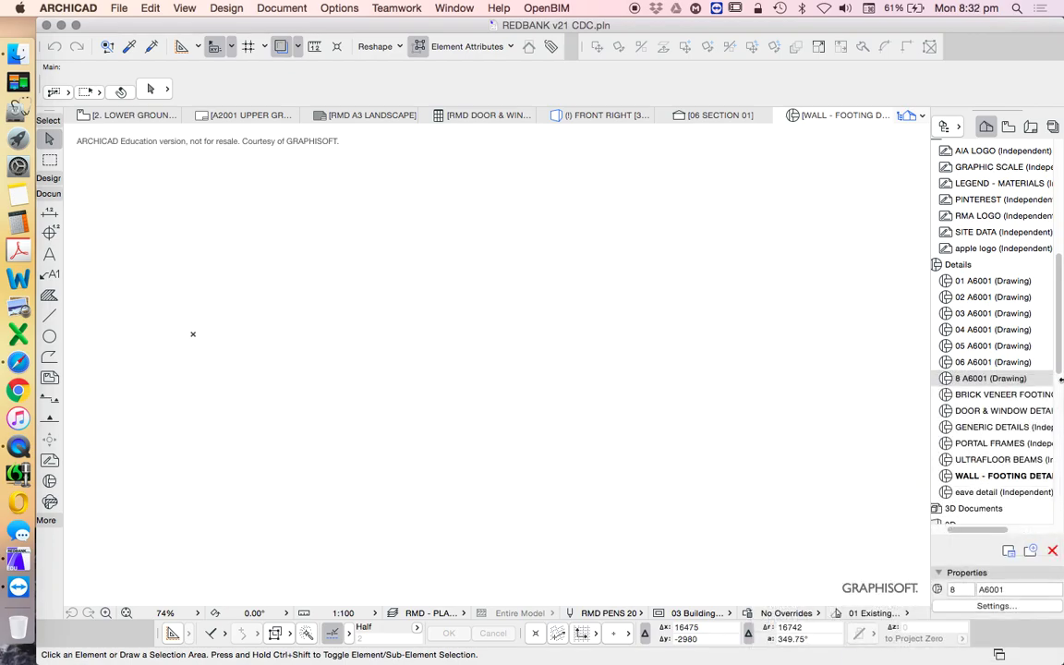
{"action": "left_click", "coordinate": [132, 613]}
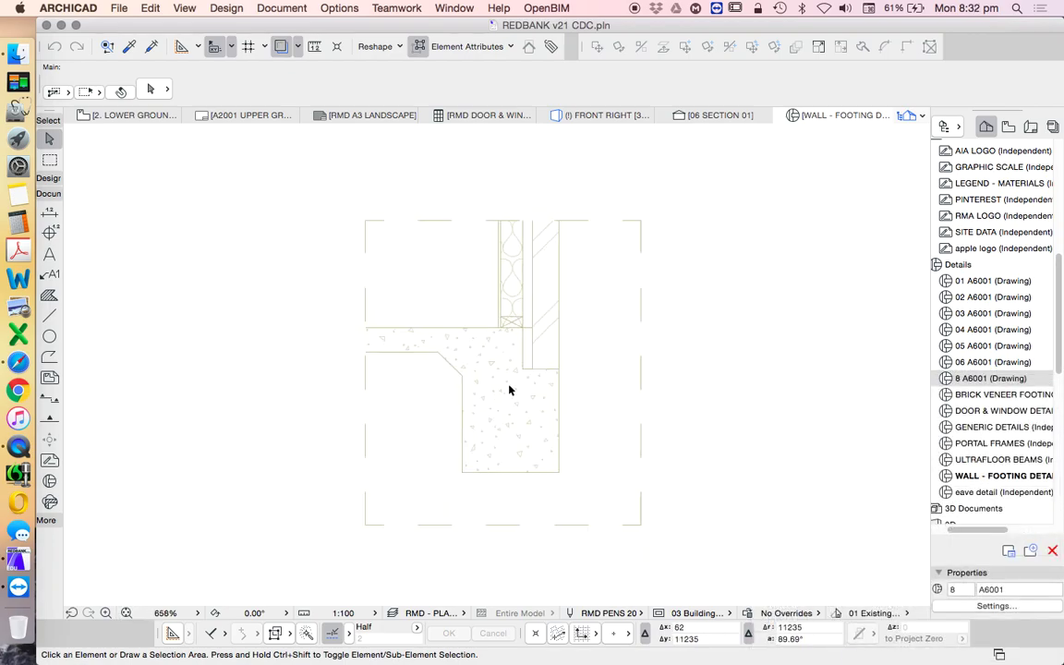
{"action": "scroll", "coordinate": [523, 373], "scroll_direction": "up", "scroll_amount": 2}
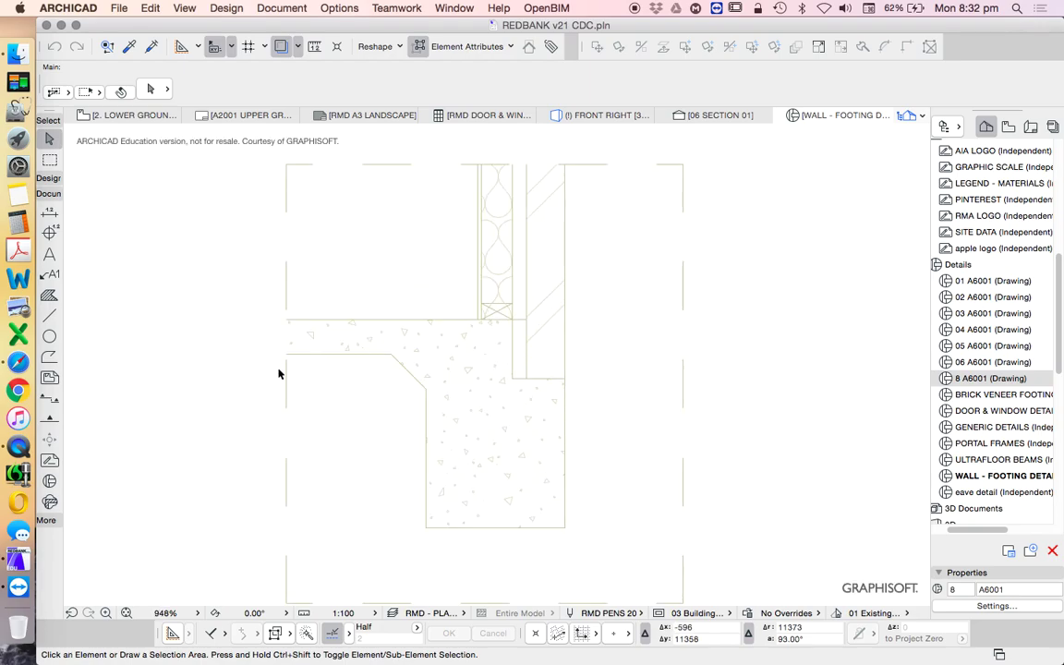
Cut the bottom plate fill and its two diagonal lines out of the 8 A6001 detail
{"action": "double_click", "coordinate": [991, 378]}
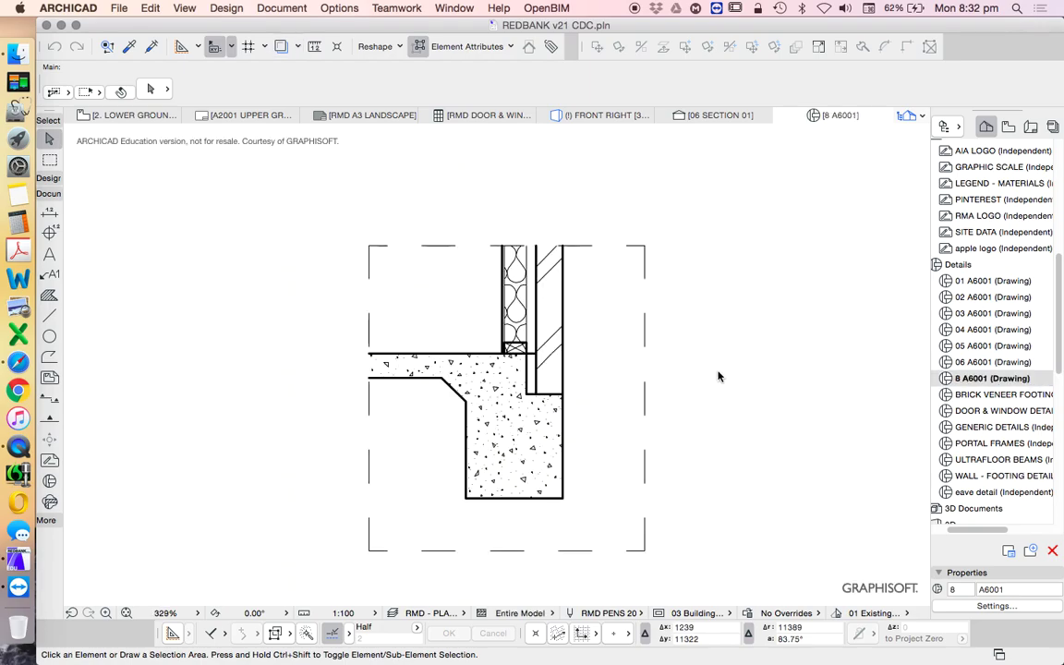
{"action": "scroll", "coordinate": [520, 351], "scroll_direction": "up", "scroll_amount": 6}
{"action": "left_click", "coordinate": [515, 349]}
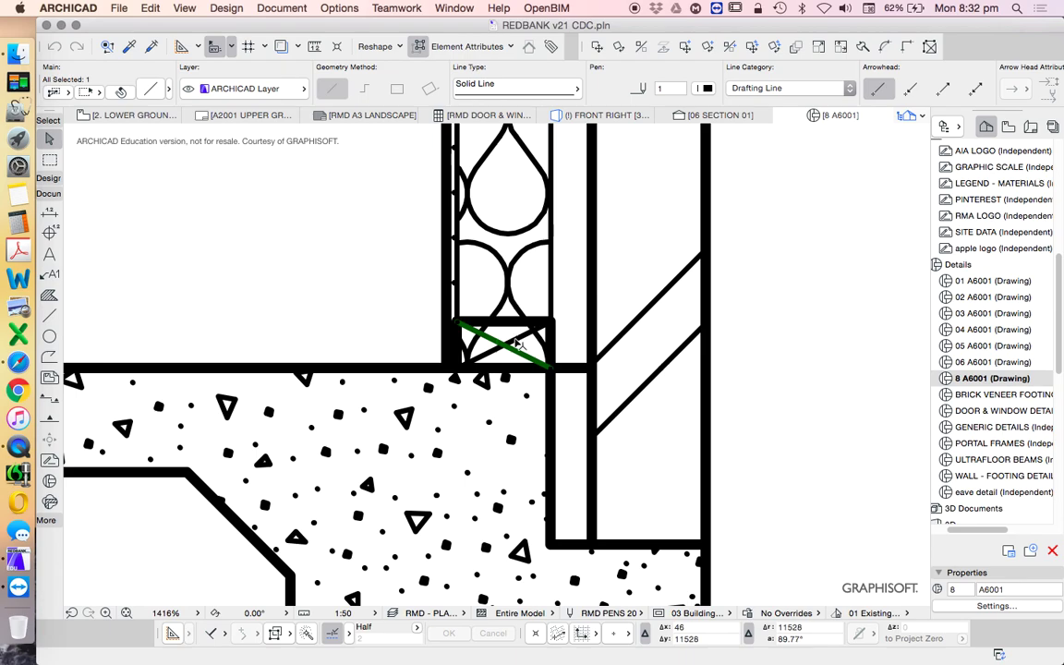
{"action": "left_click", "coordinate": [516, 339], "text": "shift"}
{"action": "left_click", "coordinate": [512, 320], "text": "shift"}
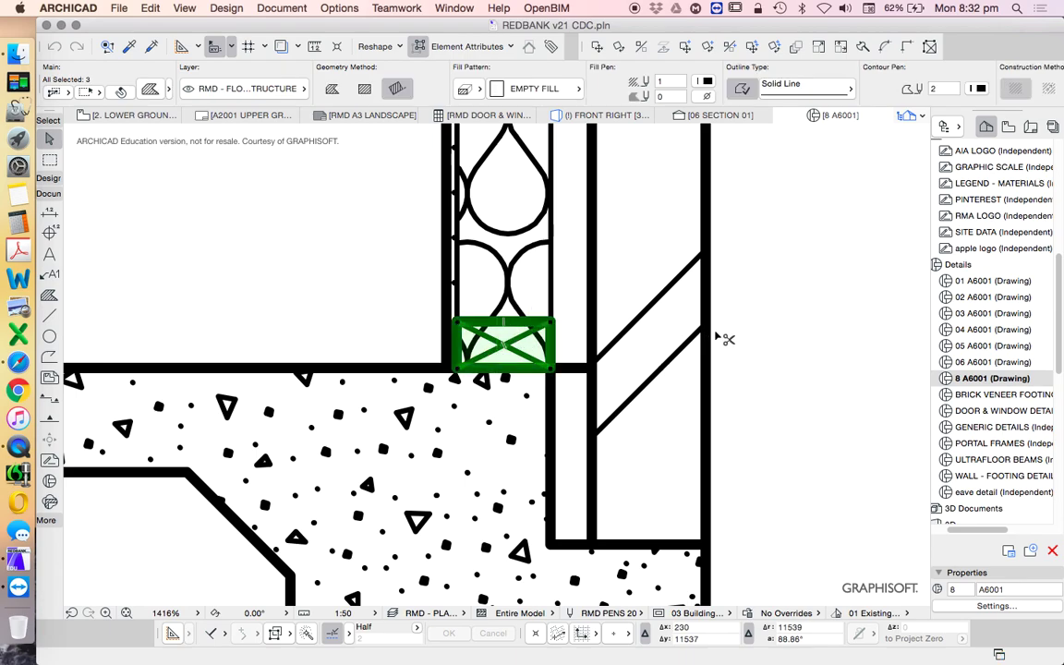
{"action": "key", "text": "Delete"}
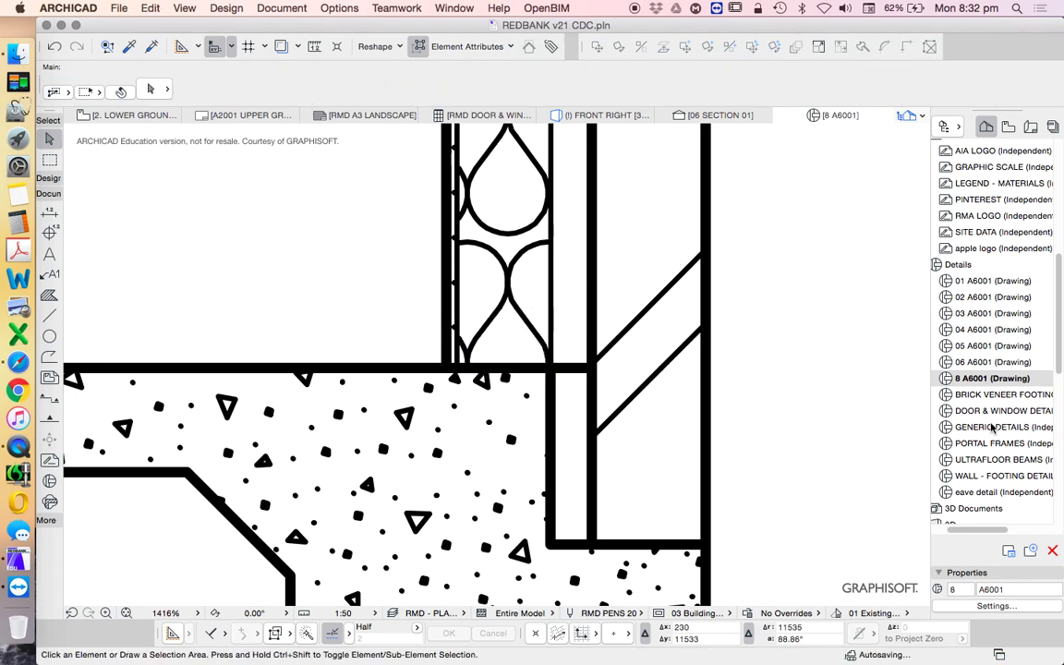
Paste the bottom plate at its original location in the WALL - FOOTING DETAIL and set the view scale to 1:10
{"action": "double_click", "coordinate": [975, 481]}
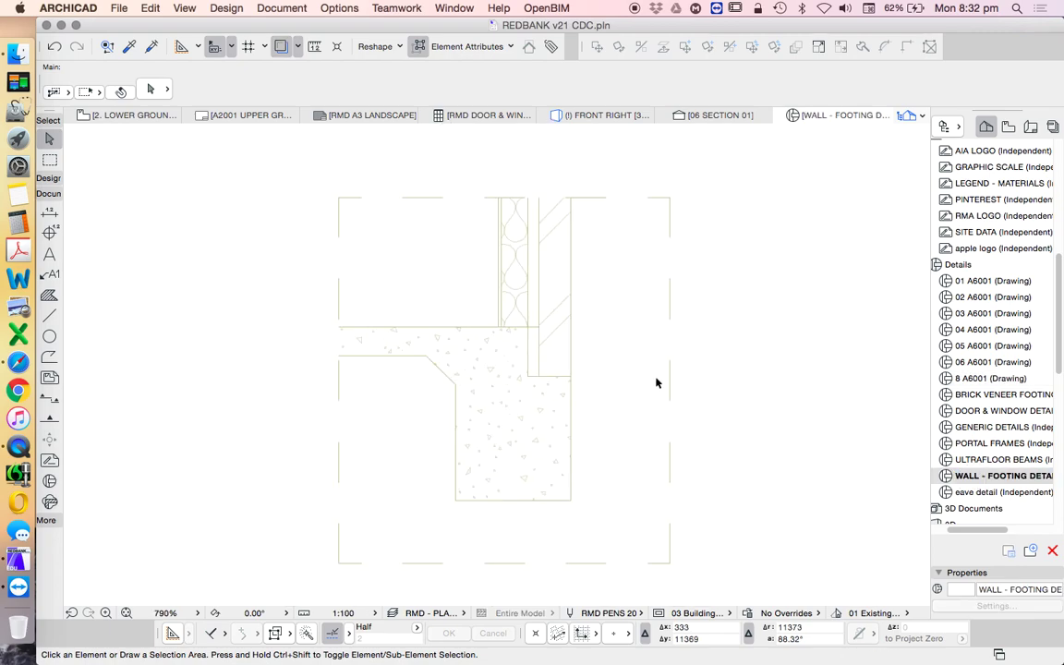
{"action": "key", "text": "super+v"}
{"action": "left_click", "coordinate": [833, 412]}
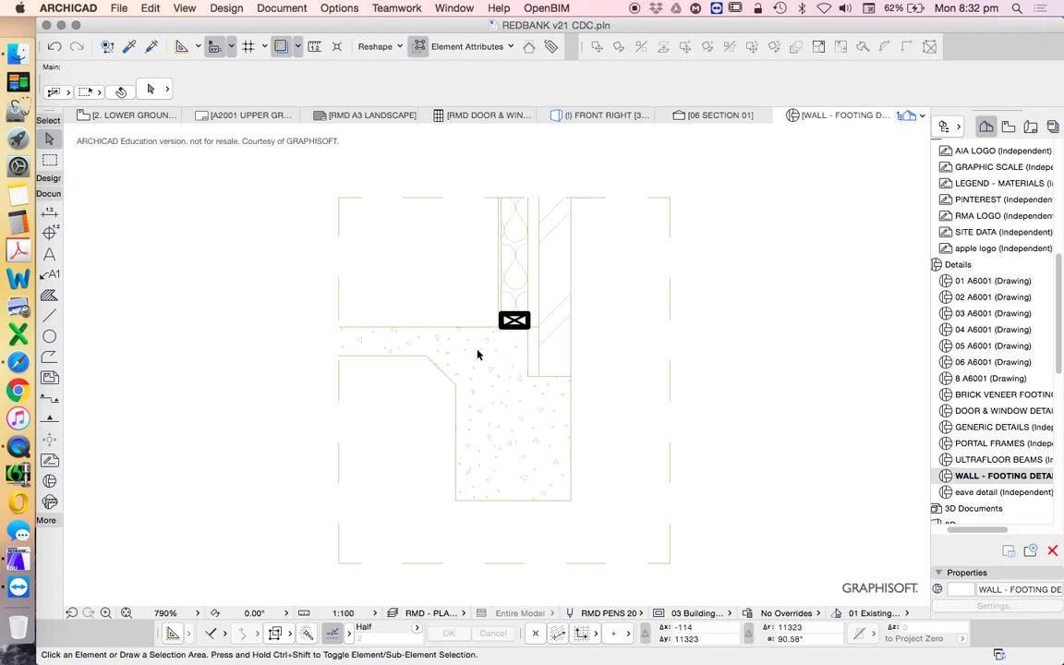
{"action": "left_click", "coordinate": [343, 613]}
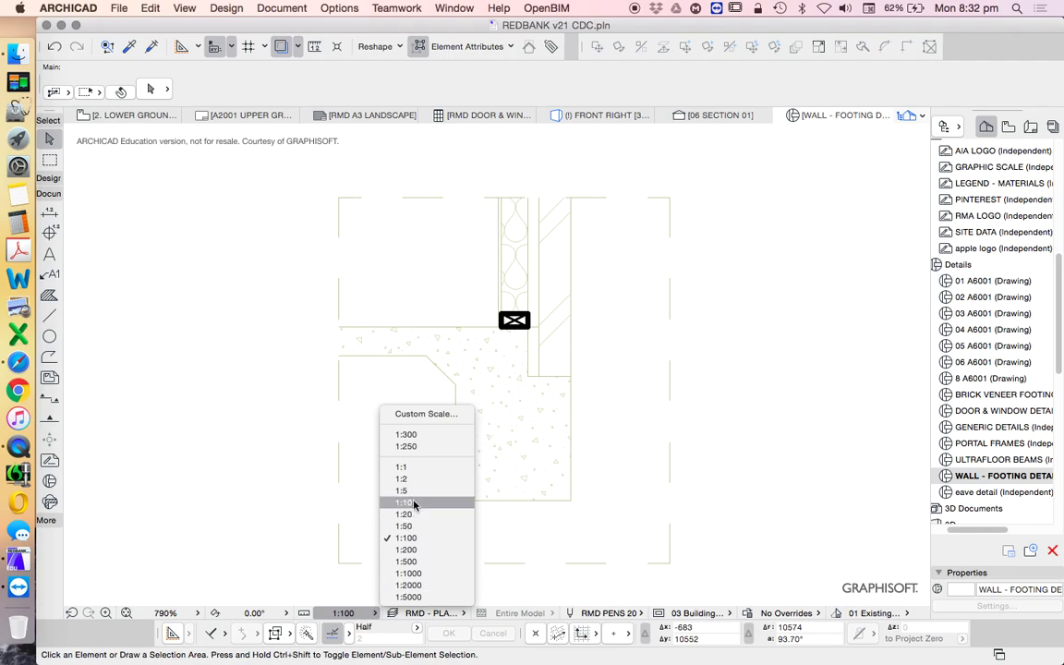
{"action": "left_click", "coordinate": [410, 503]}
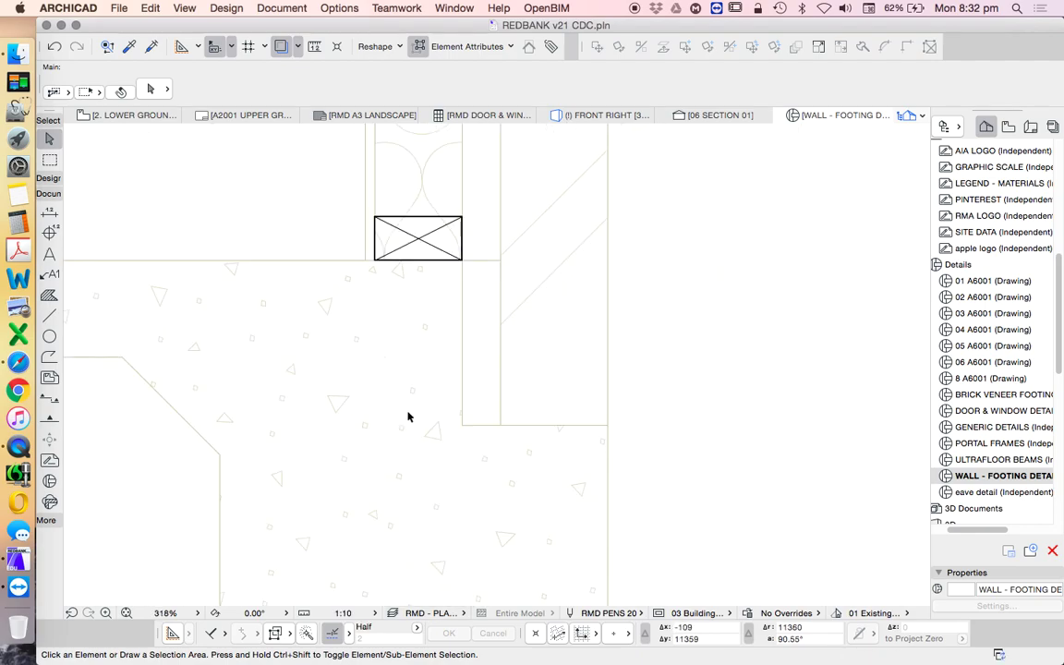
{"action": "scroll", "coordinate": [473, 251], "scroll_direction": "down", "scroll_amount": 3}
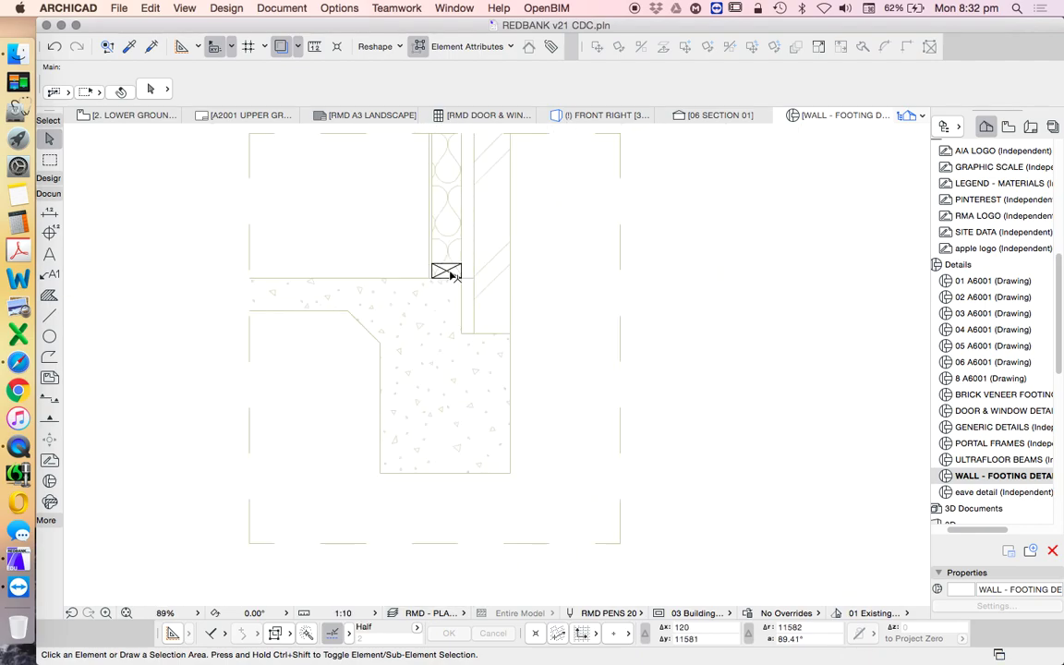
Set the contour pen of the bottom plate fill to pen 3
{"action": "scroll", "coordinate": [447, 268], "scroll_direction": "up", "scroll_amount": 3}
{"action": "left_click", "coordinate": [460, 262]}
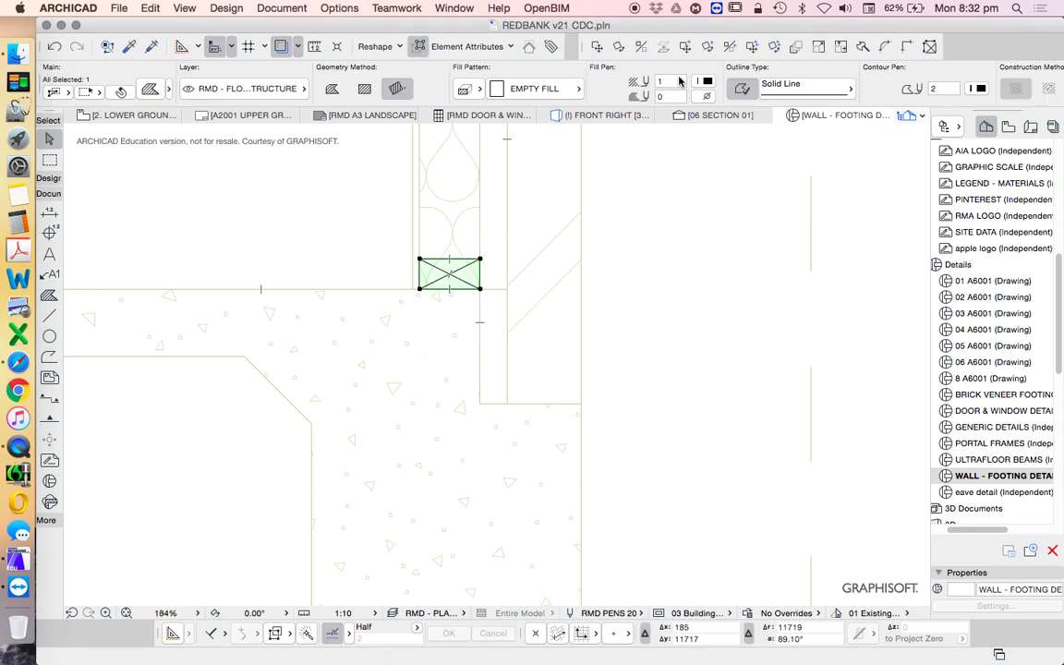
{"action": "left_click", "coordinate": [977, 88]}
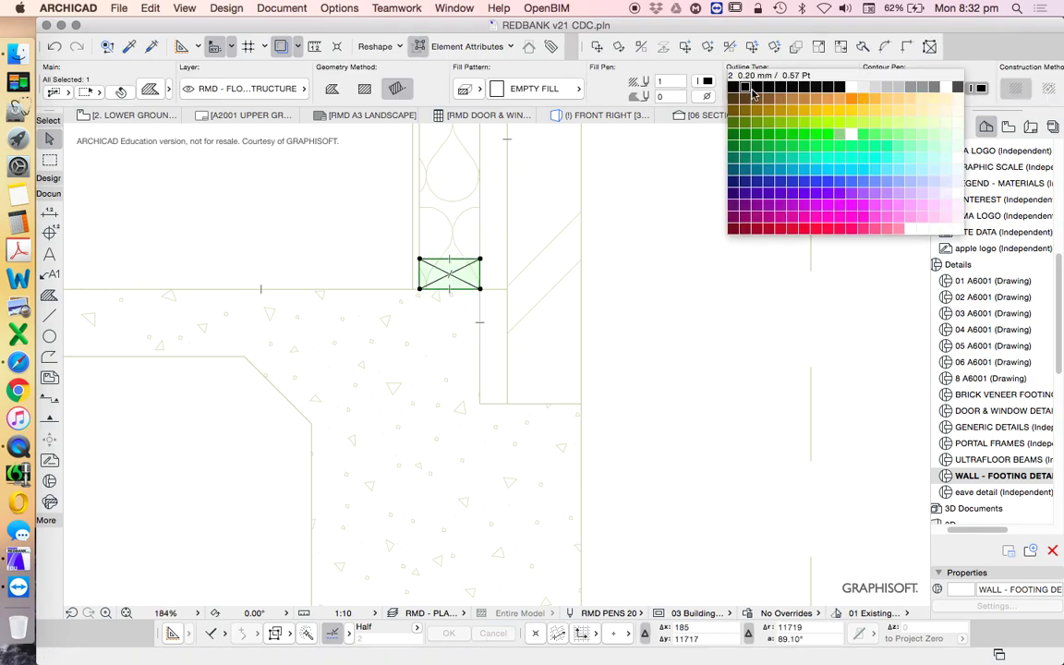
{"action": "left_click", "coordinate": [650, 255]}
{"action": "key", "text": "Escape"}
{"action": "scroll", "coordinate": [471, 251], "scroll_direction": "up", "scroll_amount": 3}
{"action": "scroll", "coordinate": [510, 281], "scroll_direction": "down", "scroll_amount": 5}
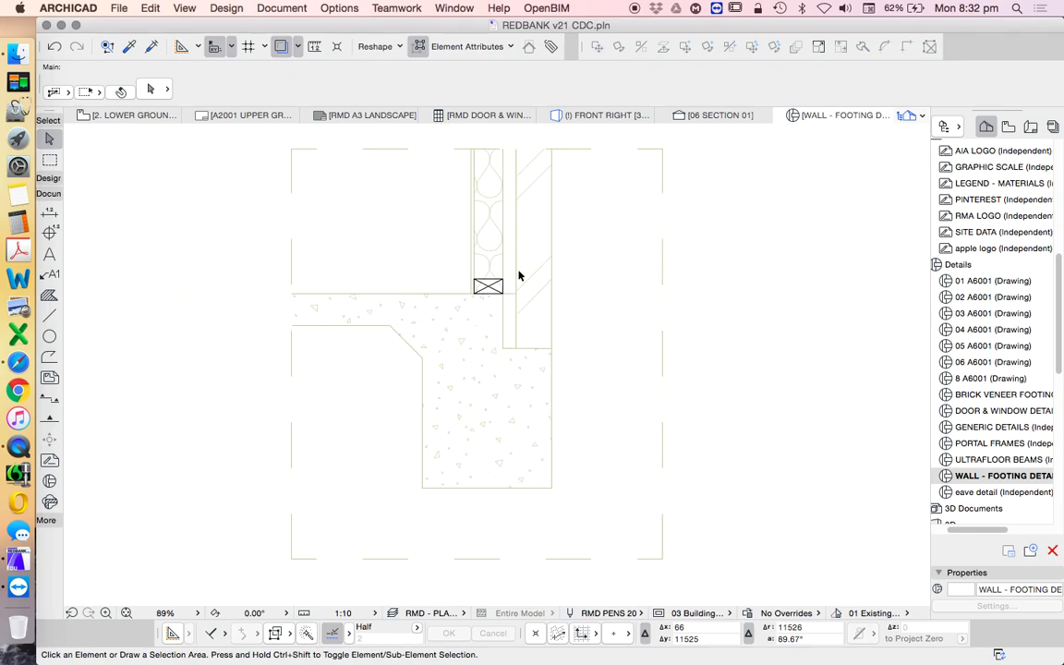
{"action": "scroll", "coordinate": [518, 265], "scroll_direction": "up", "scroll_amount": 3}
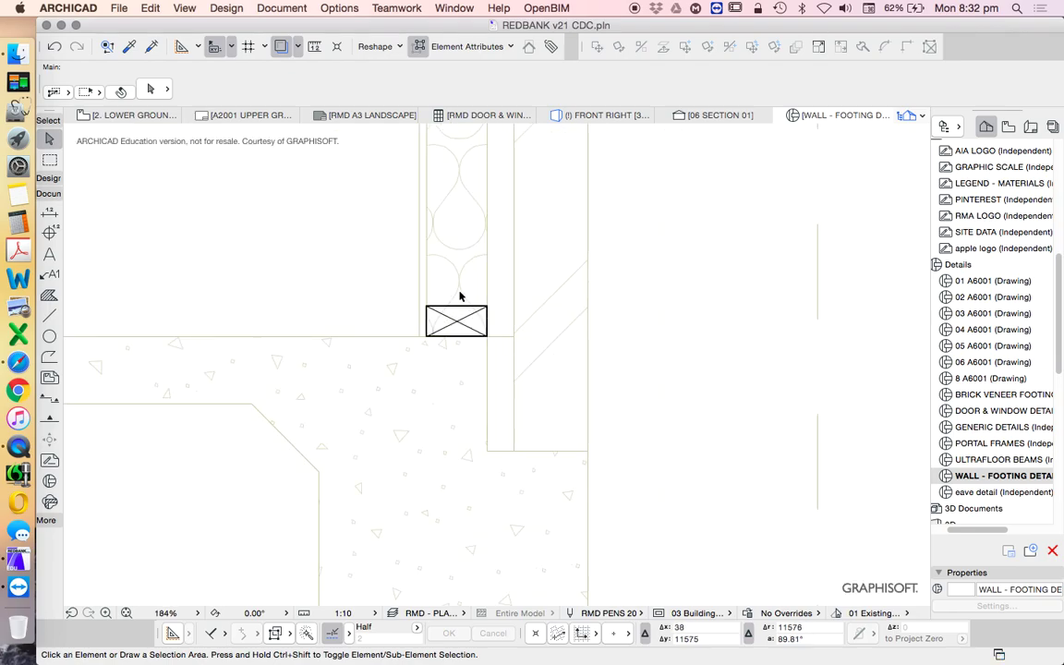
{"action": "scroll", "coordinate": [475, 299], "scroll_direction": "up", "scroll_amount": 4}
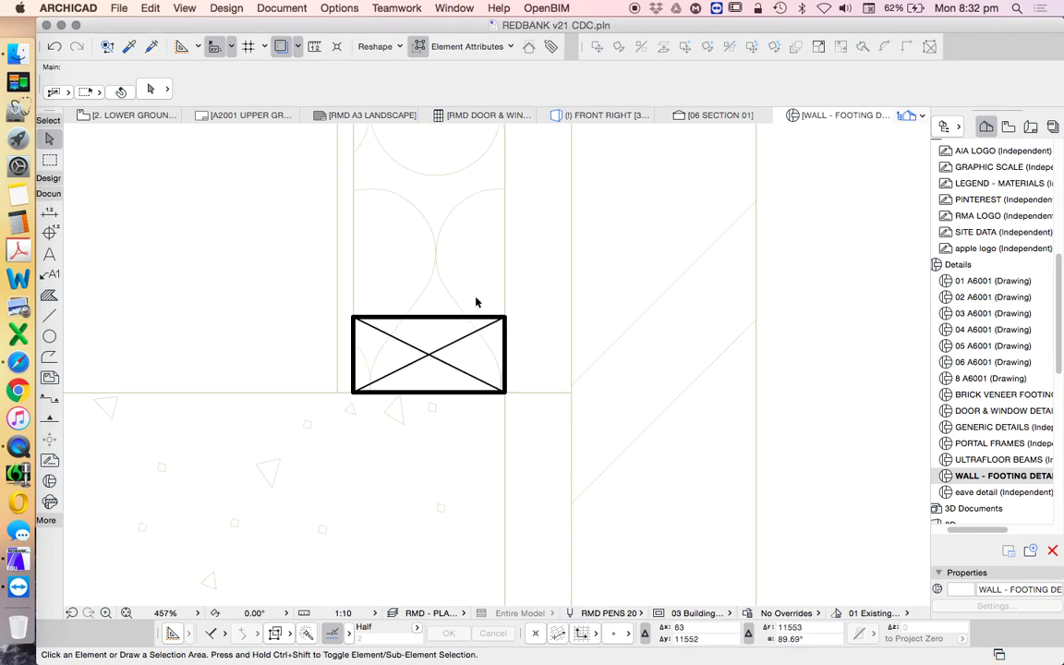
Draw a rectangular empty fill for the stud, from the plate's top edge up past the traced detail boundary, using the plate fill's settings
{"action": "left_click", "coordinate": [467, 316], "text": "alt"}
{"action": "left_click", "coordinate": [505, 317]}
{"action": "scroll", "coordinate": [505, 317], "scroll_direction": "down", "scroll_amount": 3}
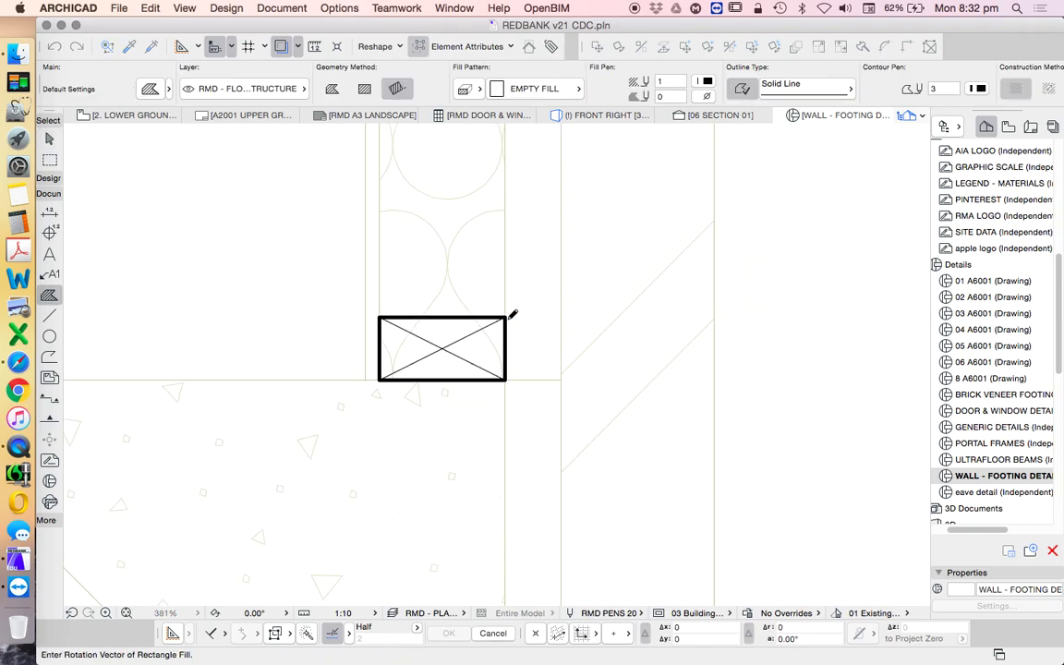
{"action": "left_click", "coordinate": [433, 320]}
{"action": "scroll", "coordinate": [433, 321], "scroll_direction": "down", "scroll_amount": 3}
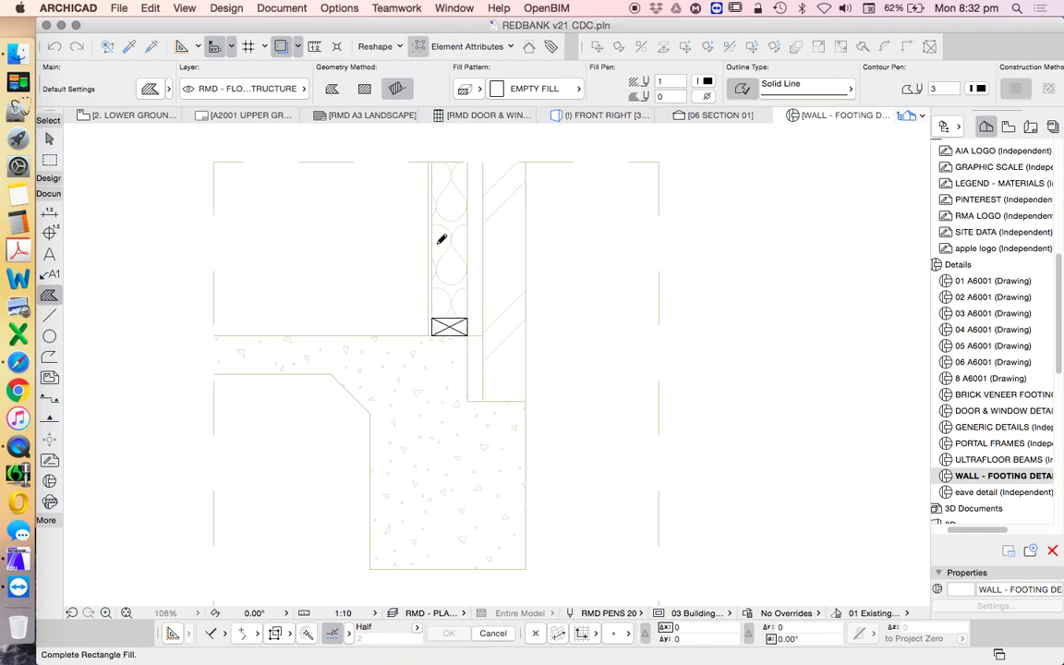
{"action": "left_click", "coordinate": [435, 147]}
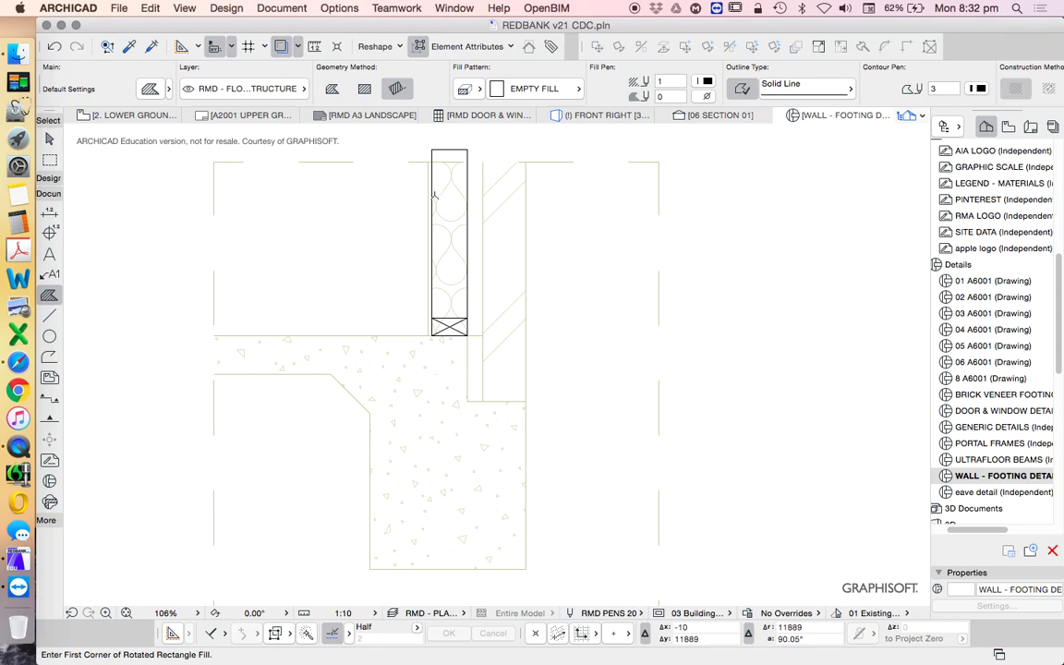
Draw a 10 mm wide lining fill along the inner face of the plate and stud, from slab level to the stud's top
{"action": "scroll", "coordinate": [431, 268], "scroll_direction": "up", "scroll_amount": 3}
{"action": "left_click", "coordinate": [429, 398]}
{"action": "scroll", "coordinate": [429, 398], "scroll_direction": "down", "scroll_amount": 3}
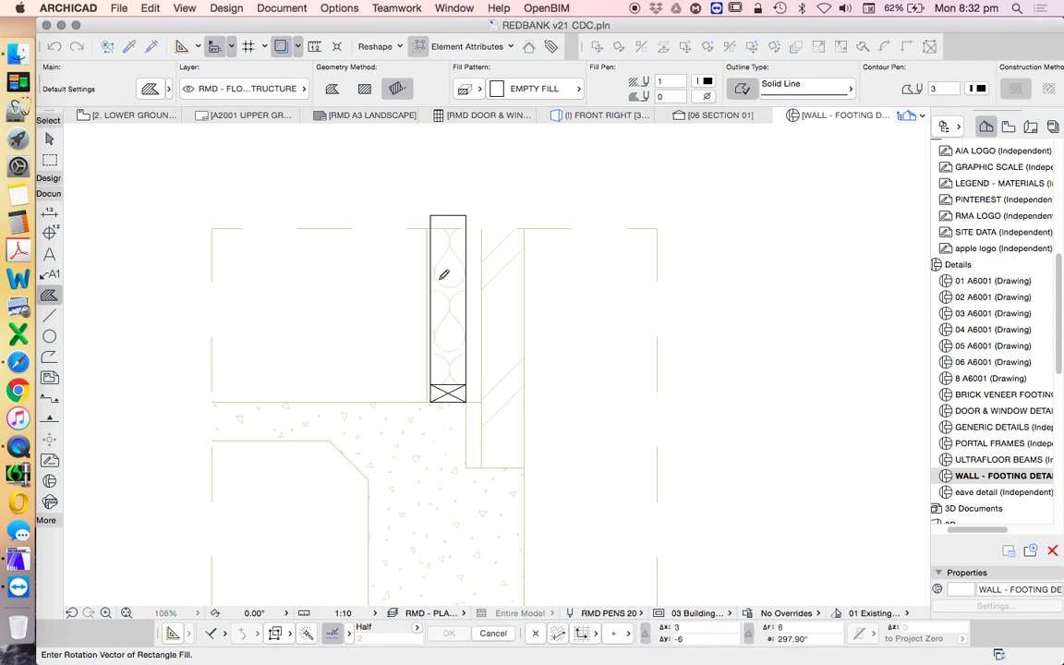
{"action": "scroll", "coordinate": [441, 215], "scroll_direction": "up", "scroll_amount": 4}
{"action": "left_click", "coordinate": [419, 222]}
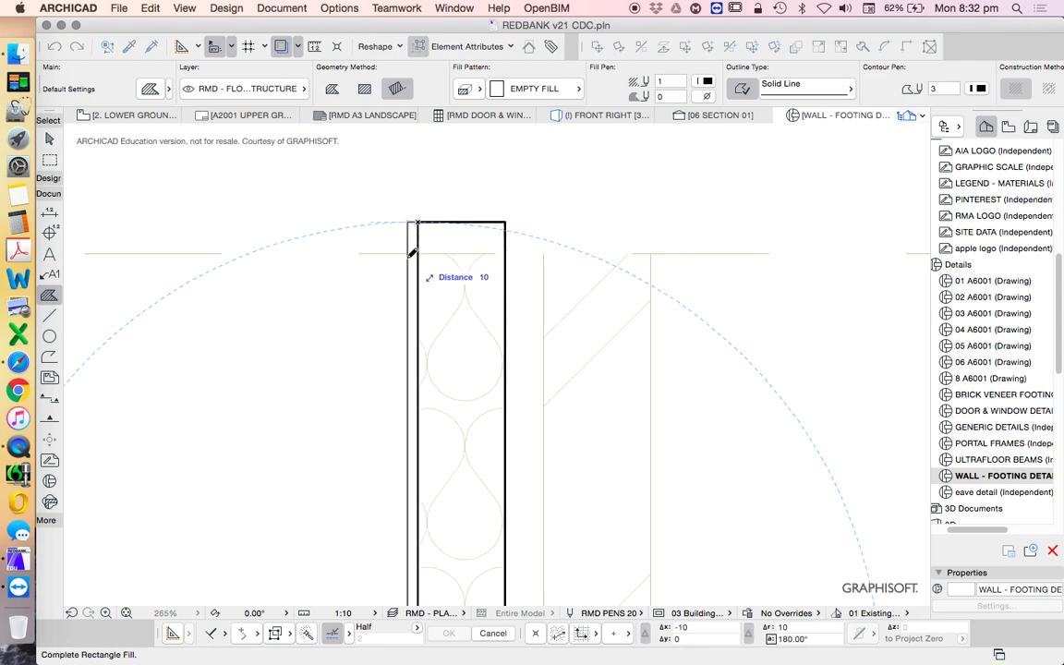
{"action": "left_click", "coordinate": [407, 251]}
{"action": "scroll", "coordinate": [486, 389], "scroll_direction": "down", "scroll_amount": 4}
{"action": "scroll", "coordinate": [485, 389], "scroll_direction": "up", "scroll_amount": 3}
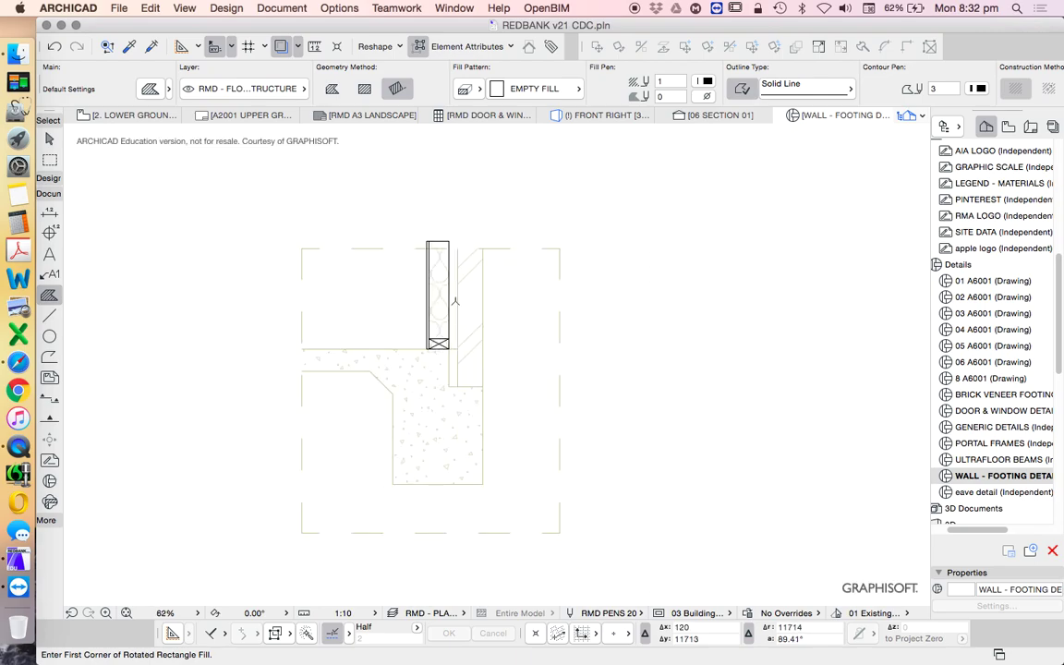
Draw a 110 mm wide brick fill on the footing rebate beneath the outer leaf and offset its top edge downward
{"action": "left_click", "coordinate": [503, 449]}
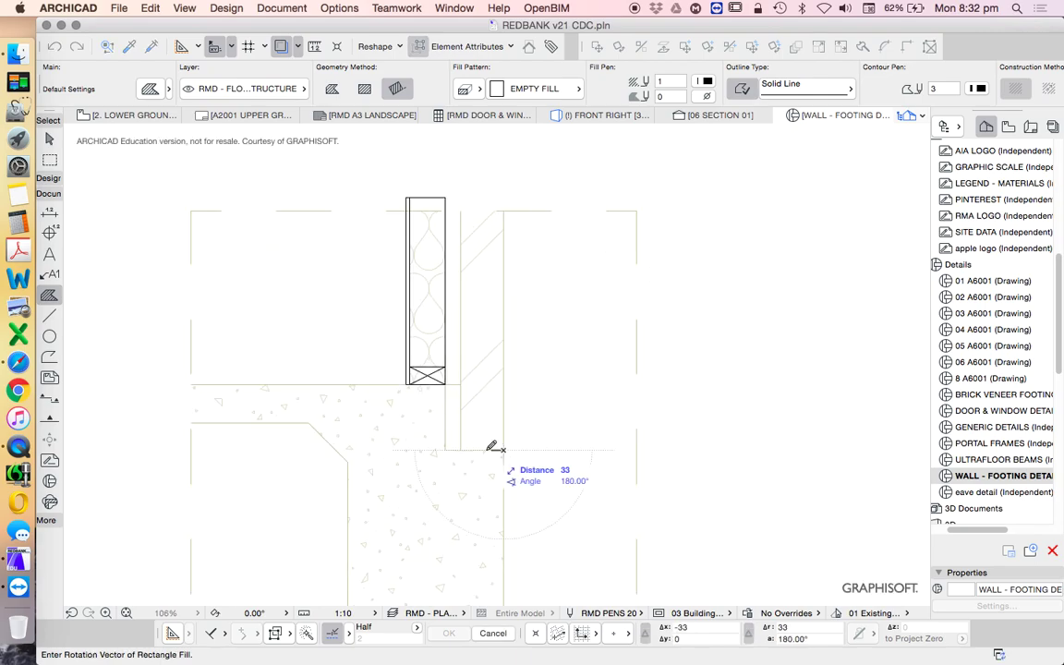
{"action": "left_click", "coordinate": [462, 450]}
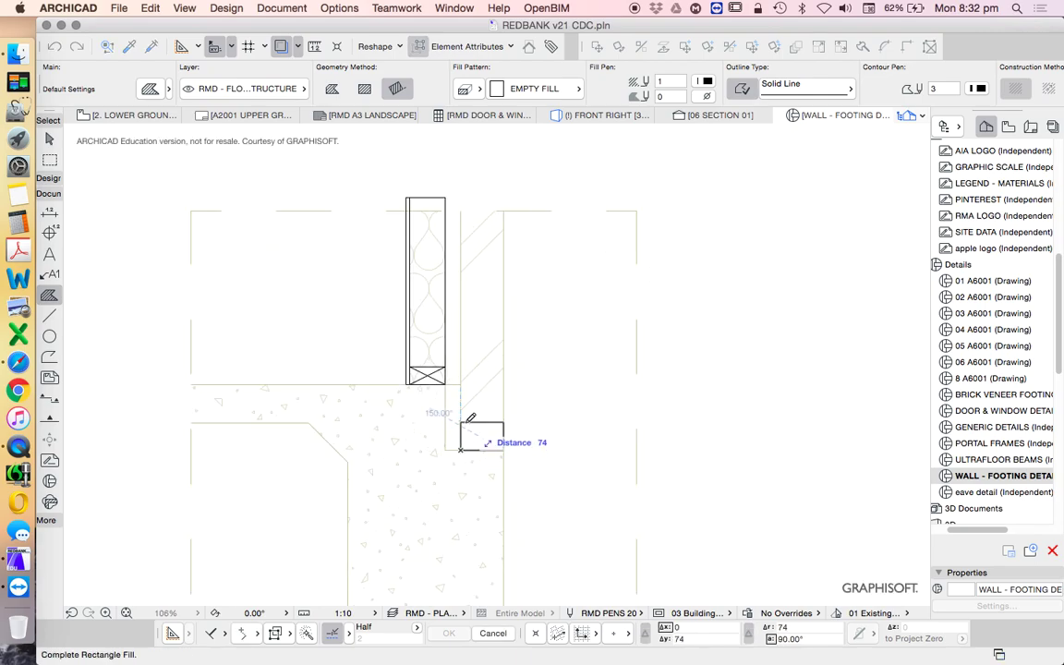
{"action": "left_click", "coordinate": [504, 417]}
{"action": "scroll", "coordinate": [487, 438], "scroll_direction": "up", "scroll_amount": 4}
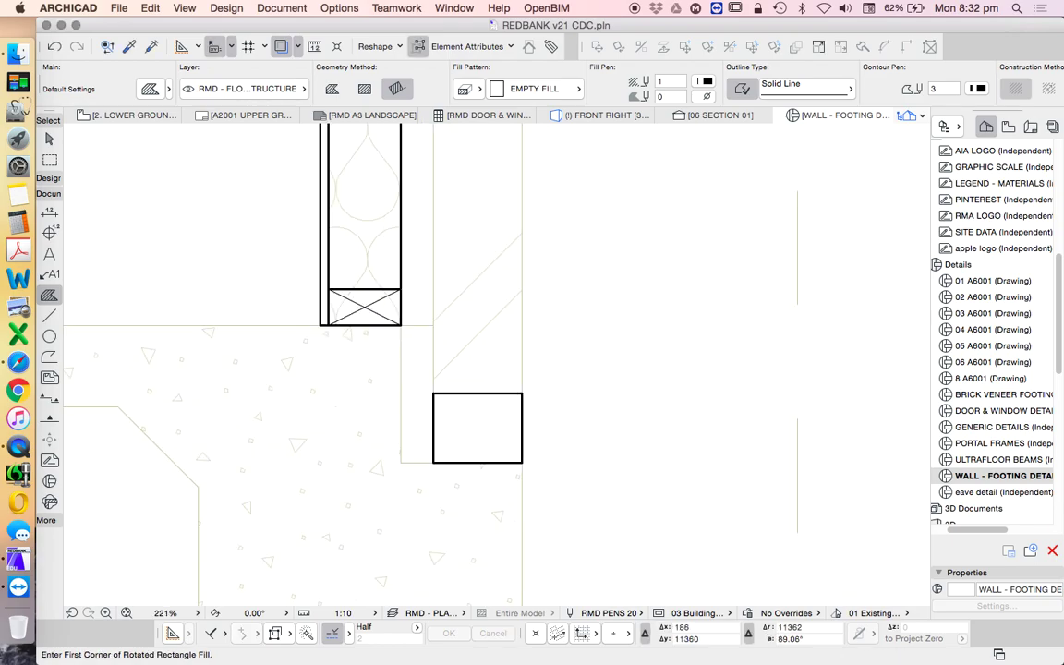
{"action": "key", "text": "Escape"}
{"action": "left_click", "coordinate": [478, 394]}
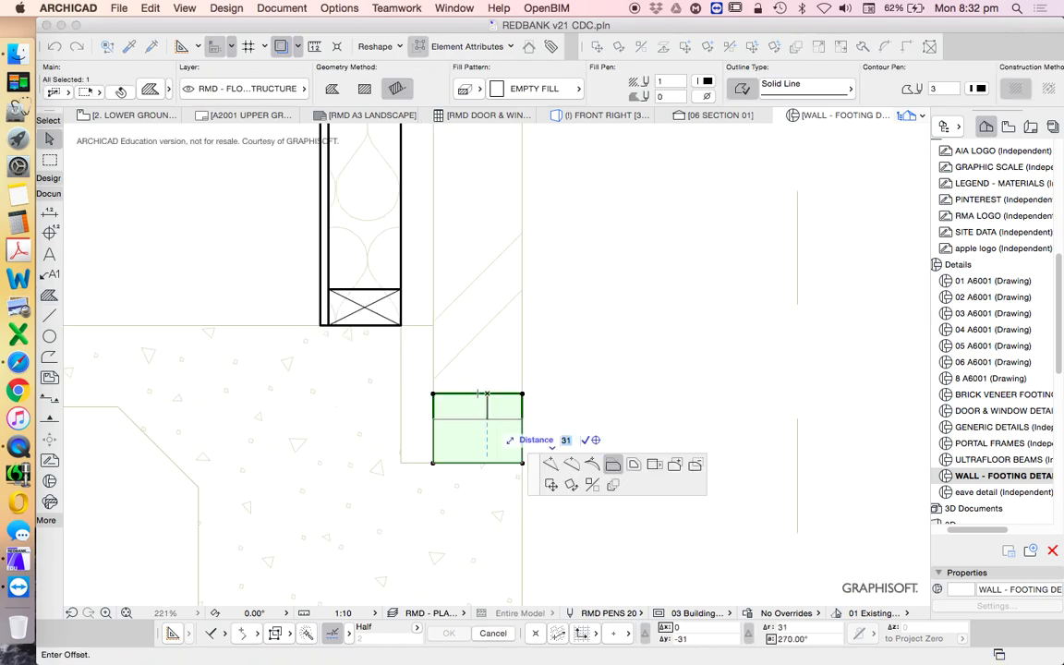
{"action": "key", "text": "Return"}
{"action": "key", "text": "Escape"}
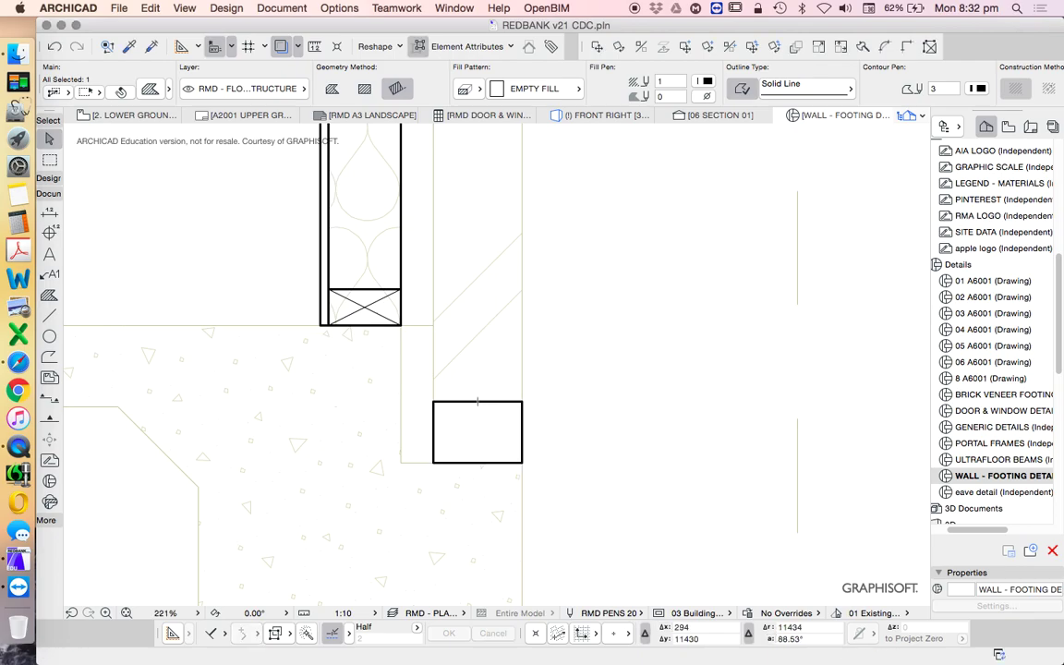
Draw a thin 110 mm wide mortar joint fill directly on top of the brick, using the brick fill's settings
{"action": "left_click", "coordinate": [477, 401], "text": "alt"}
{"action": "left_click", "coordinate": [522, 402]}
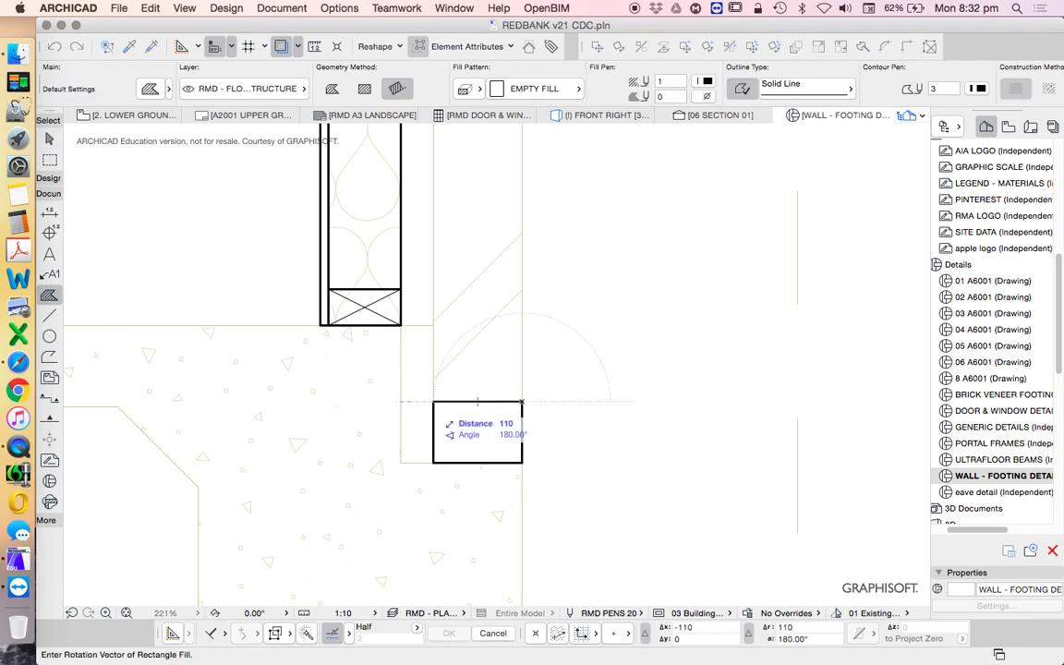
{"action": "left_click", "coordinate": [433, 402]}
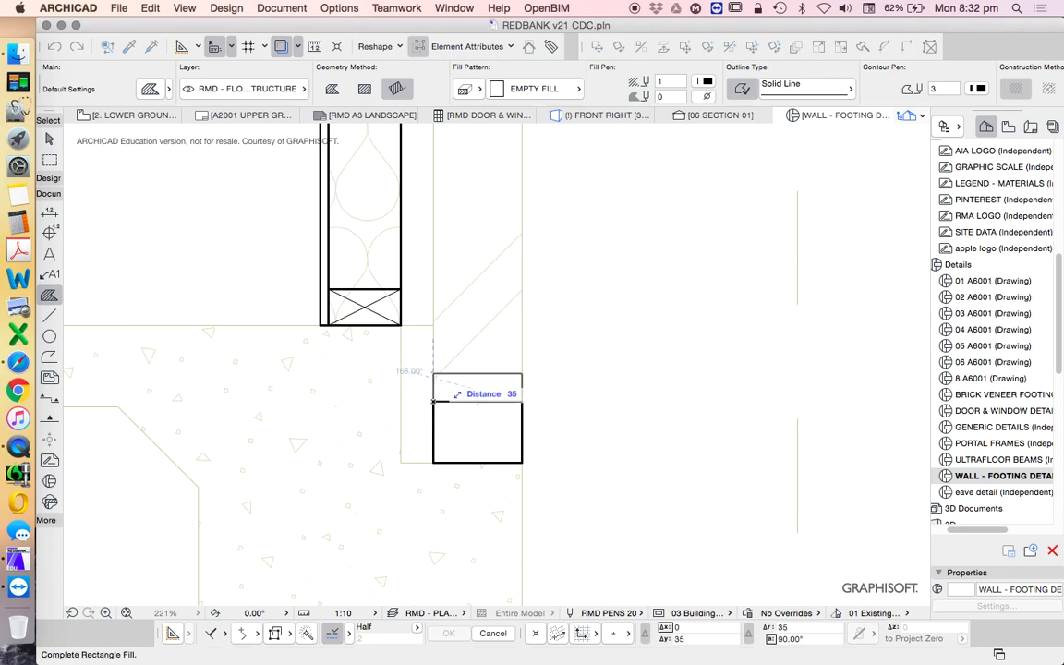
{"action": "key", "text": "Return"}
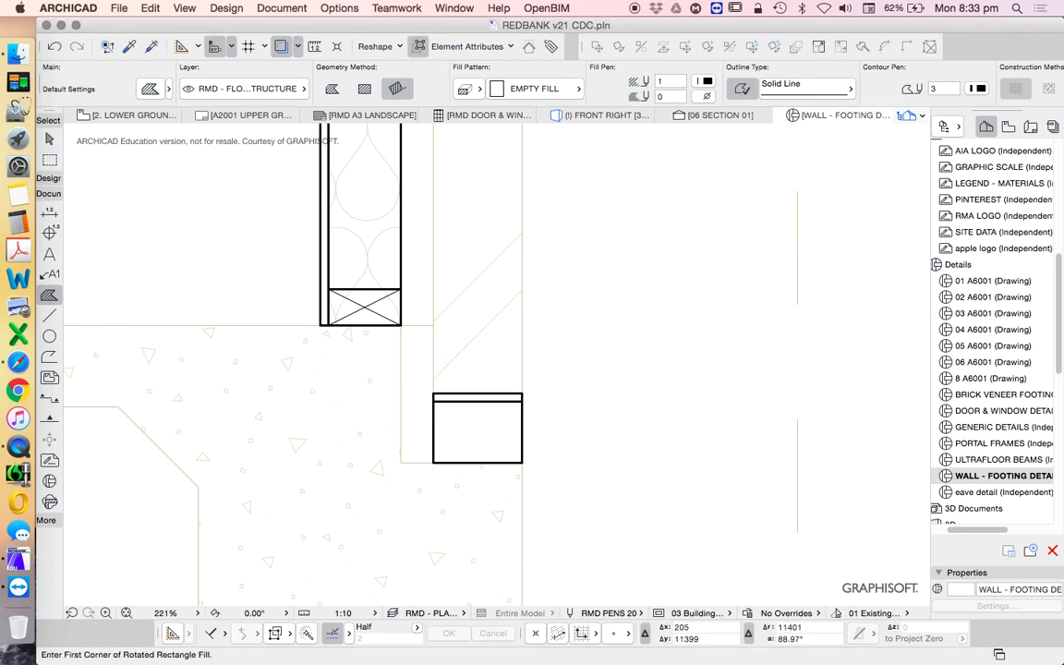
{"action": "key", "text": "Escape"}
Curve the outer end of the mortar joint fill inward into a concave arc of about 6 mm radius
{"action": "scroll", "coordinate": [518, 403], "scroll_direction": "up", "scroll_amount": 3}
{"action": "left_click", "coordinate": [525, 390]}
{"action": "left_click", "coordinate": [524, 390]}
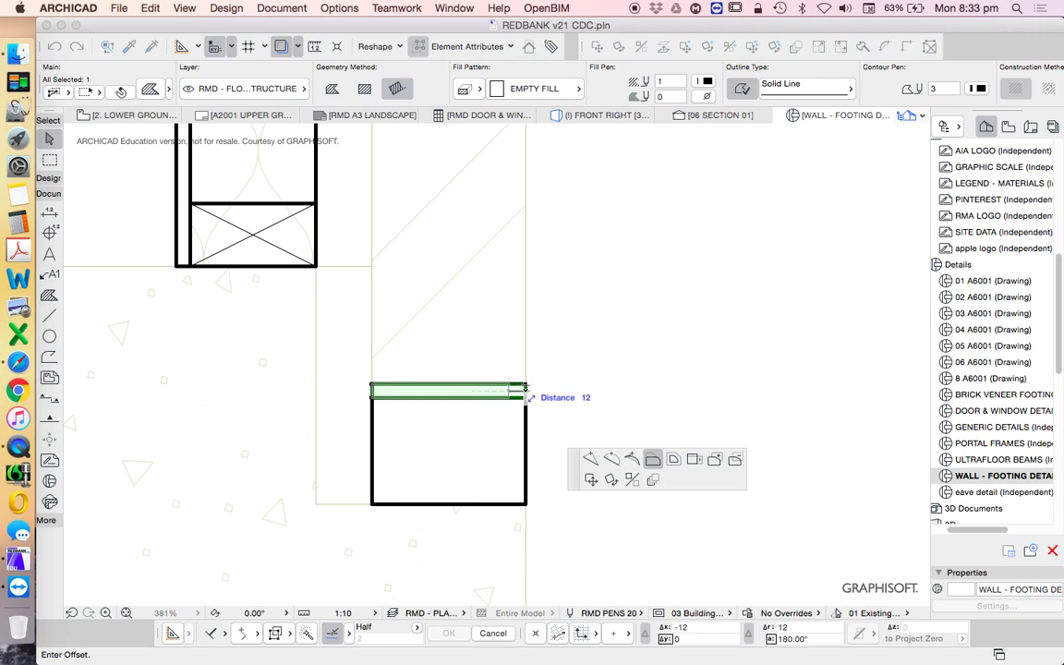
{"action": "scroll", "coordinate": [525, 389], "scroll_direction": "up", "scroll_amount": 5}
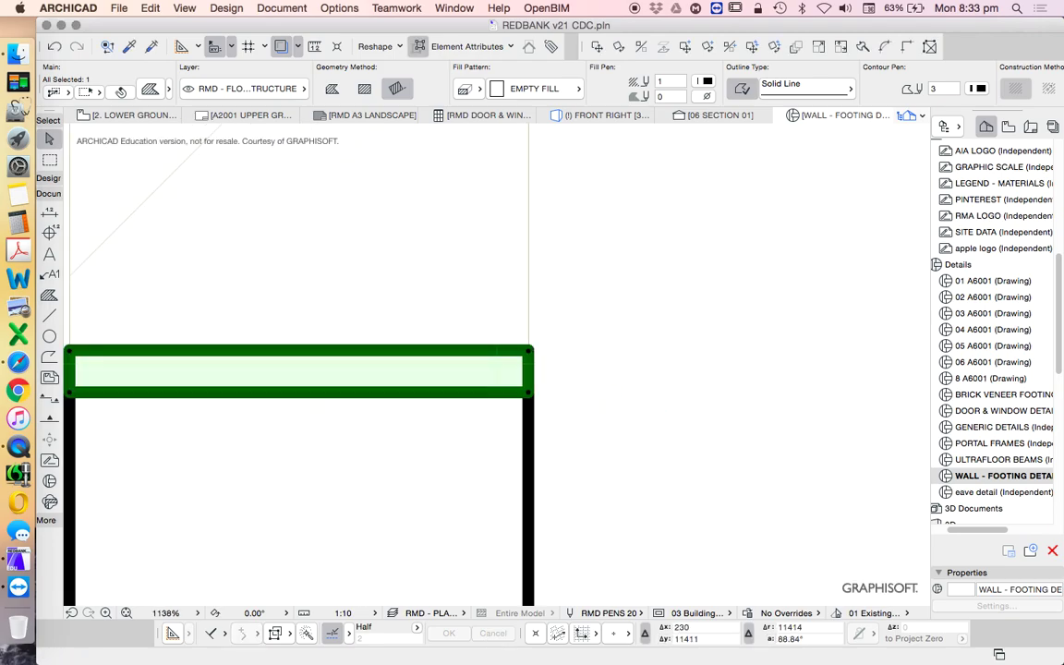
{"action": "left_click", "coordinate": [611, 442]}
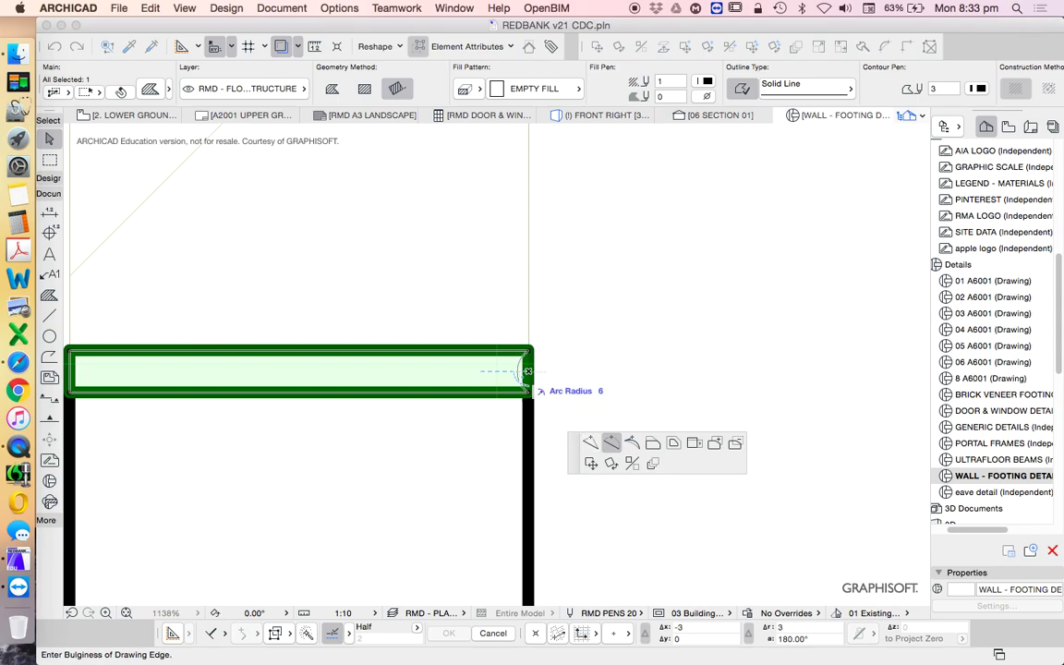
{"action": "left_click", "coordinate": [525, 371]}
{"action": "scroll", "coordinate": [517, 372], "scroll_direction": "down", "scroll_amount": 2}
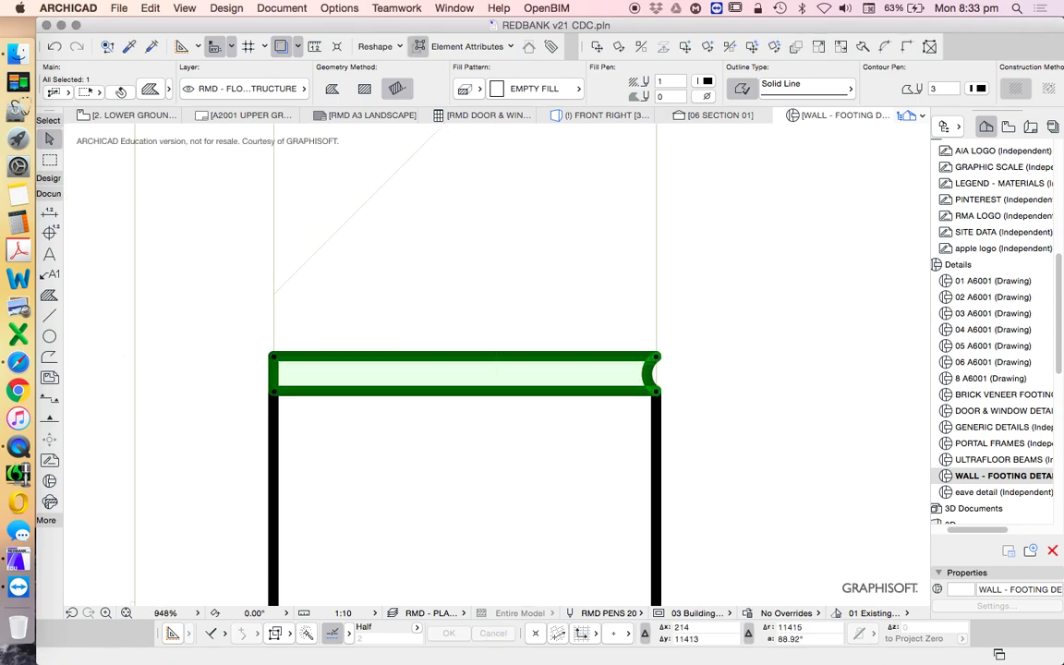
{"action": "key", "text": "Escape"}
{"action": "scroll", "coordinate": [656, 363], "scroll_direction": "down", "scroll_amount": 6}
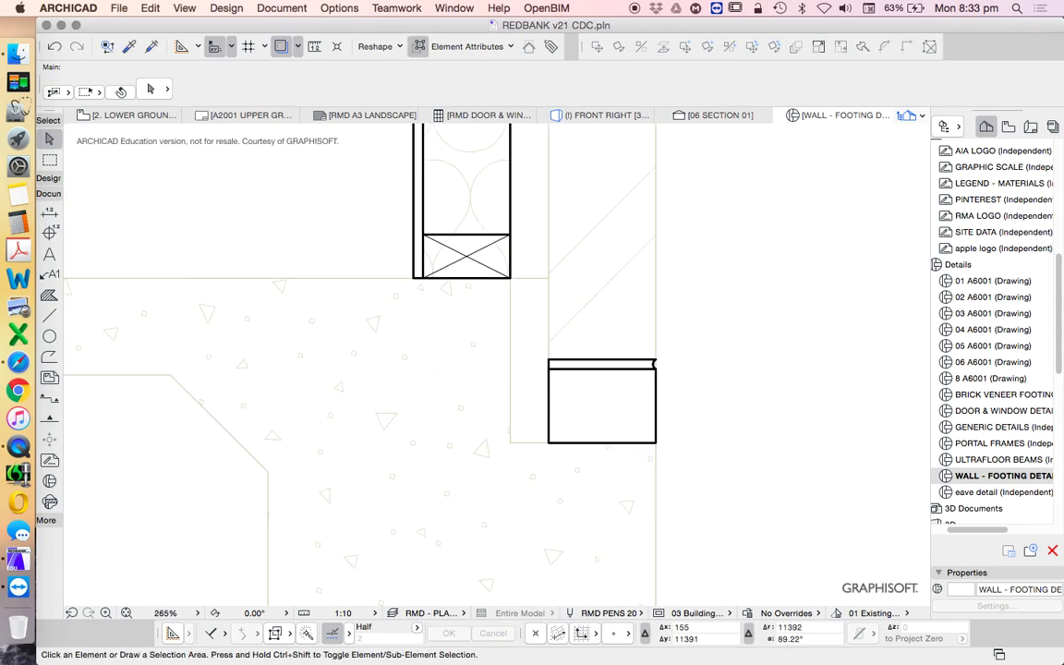
{"action": "left_click_drag", "start_coordinate": [651, 404], "coordinate": [653, 336]}
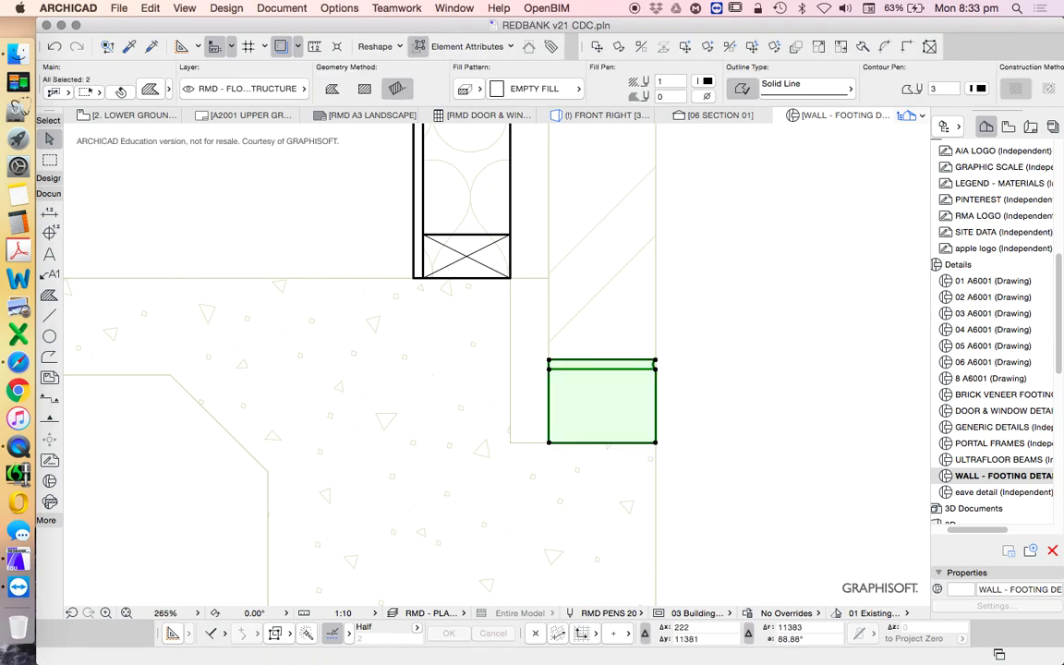
{"action": "key", "text": "Escape"}
{"action": "left_click_drag", "start_coordinate": [676, 409], "coordinate": [633, 391]}
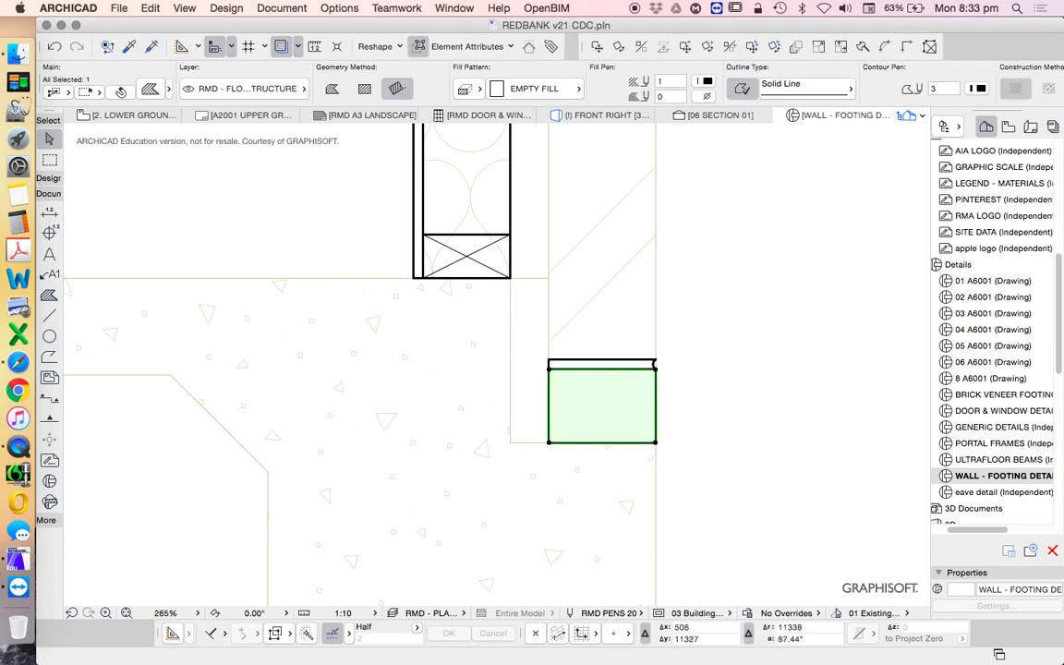
{"action": "scroll", "coordinate": [993, 434], "scroll_direction": "down", "scroll_amount": 2}
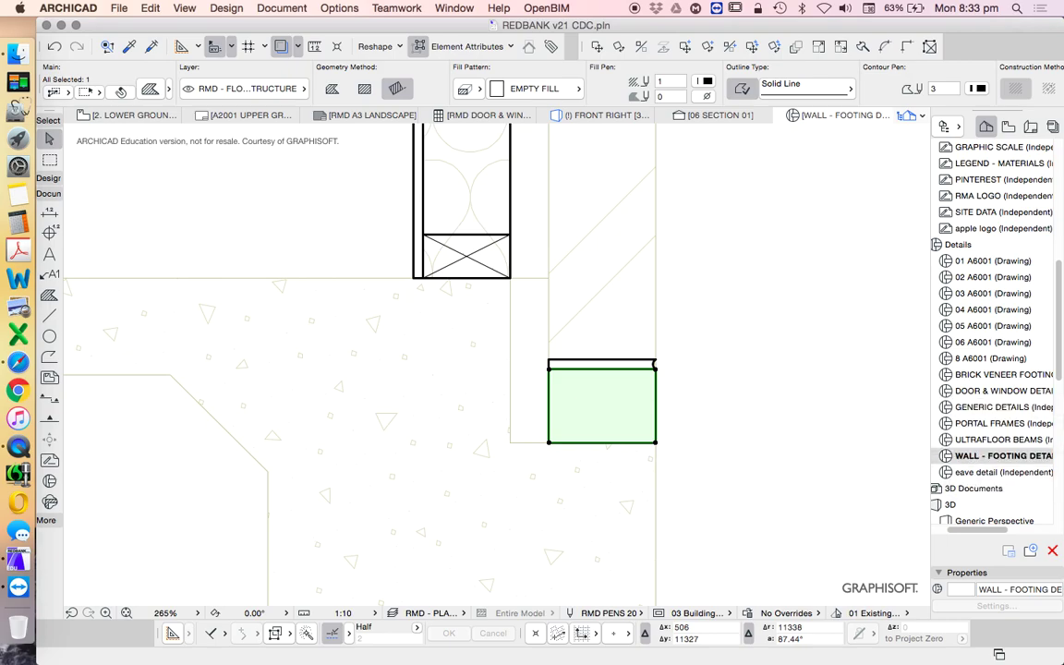
Find the timber-framed wall and slab edge junction in the generic details drawing and copy it with its fills and labels
{"action": "double_click", "coordinate": [836, 369]}
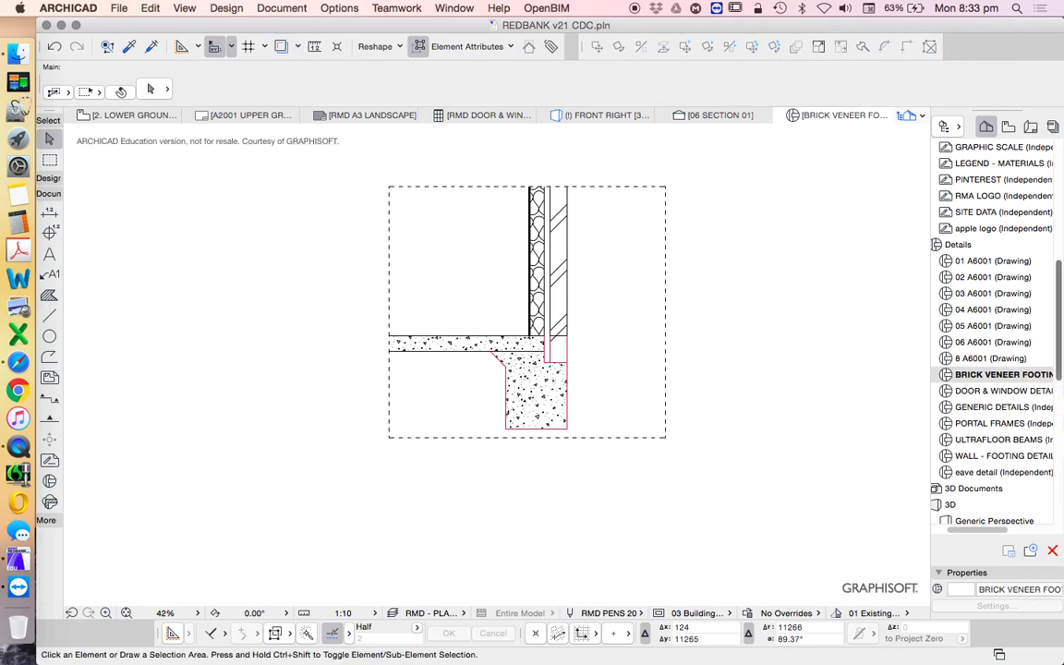
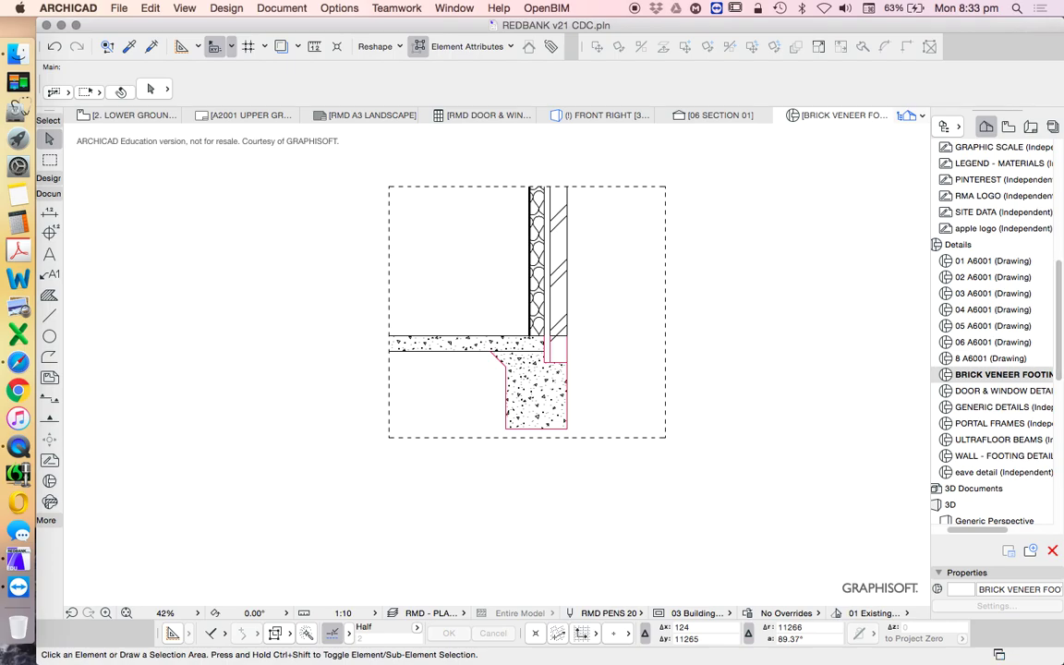
{"action": "double_click", "coordinate": [993, 407]}
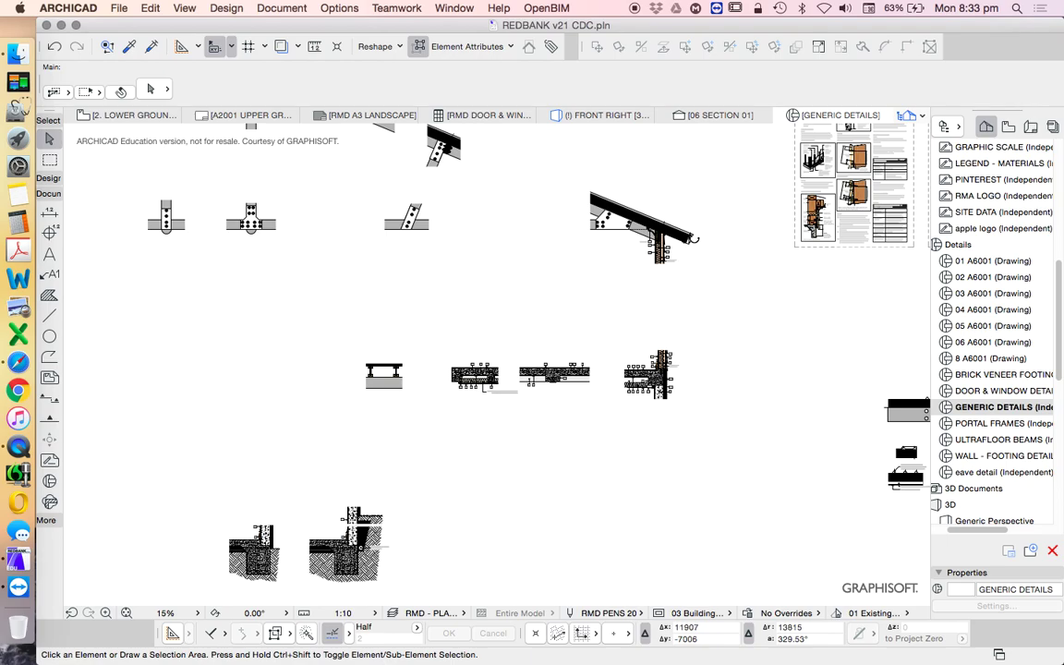
{"action": "scroll", "coordinate": [676, 384], "scroll_direction": "up", "scroll_amount": 8}
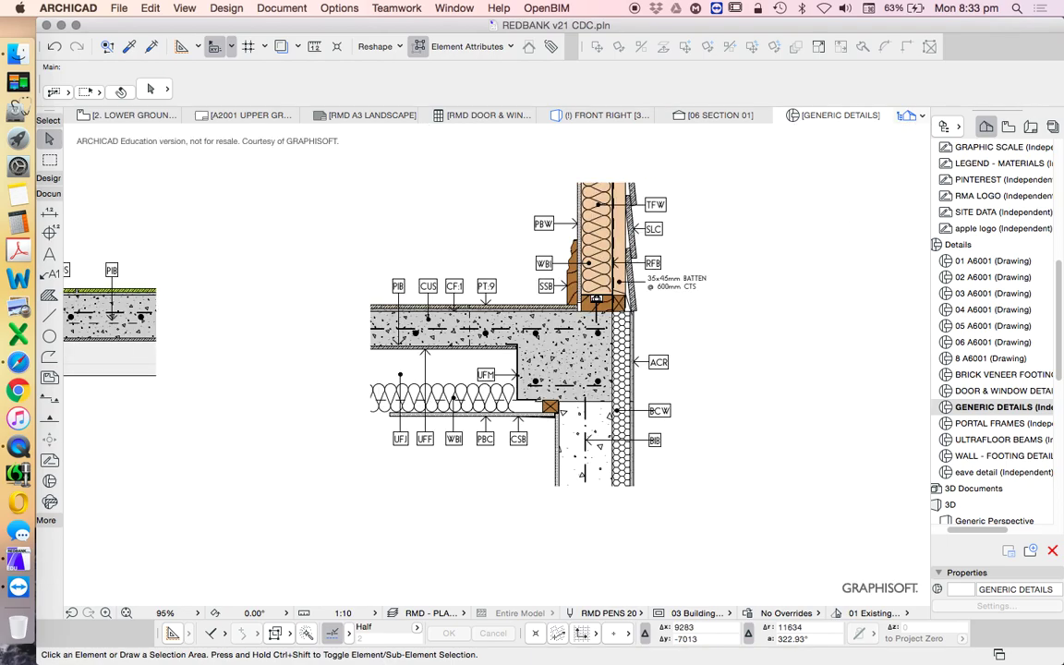
{"action": "scroll", "coordinate": [645, 385], "scroll_direction": "down", "scroll_amount": 4}
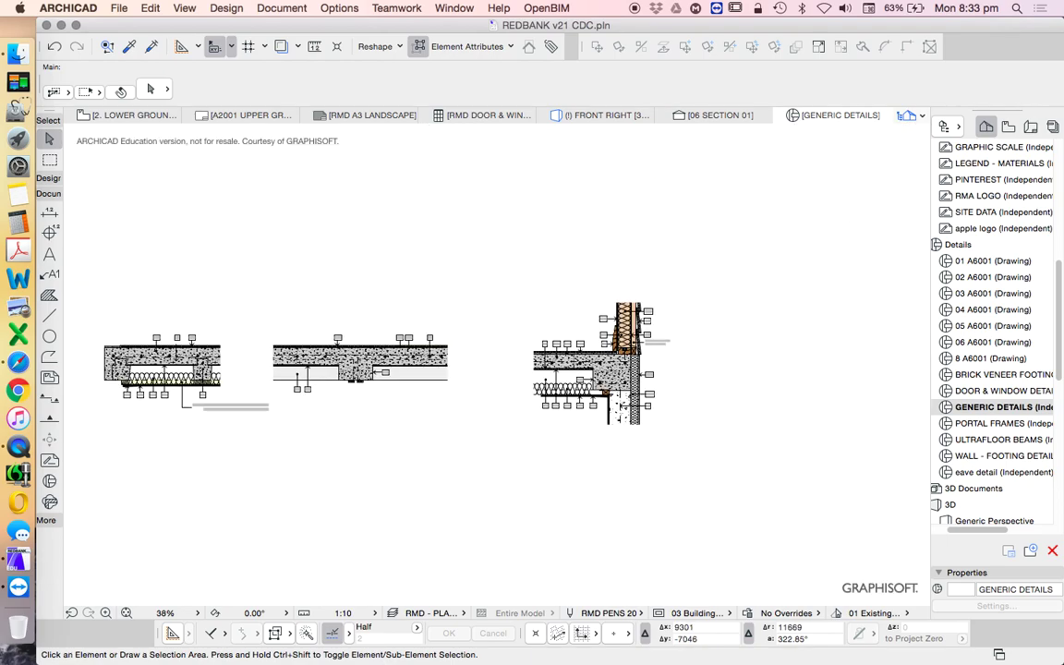
{"action": "scroll", "coordinate": [615, 318], "scroll_direction": "down", "scroll_amount": 4}
{"action": "scroll", "coordinate": [230, 554], "scroll_direction": "up", "scroll_amount": 5}
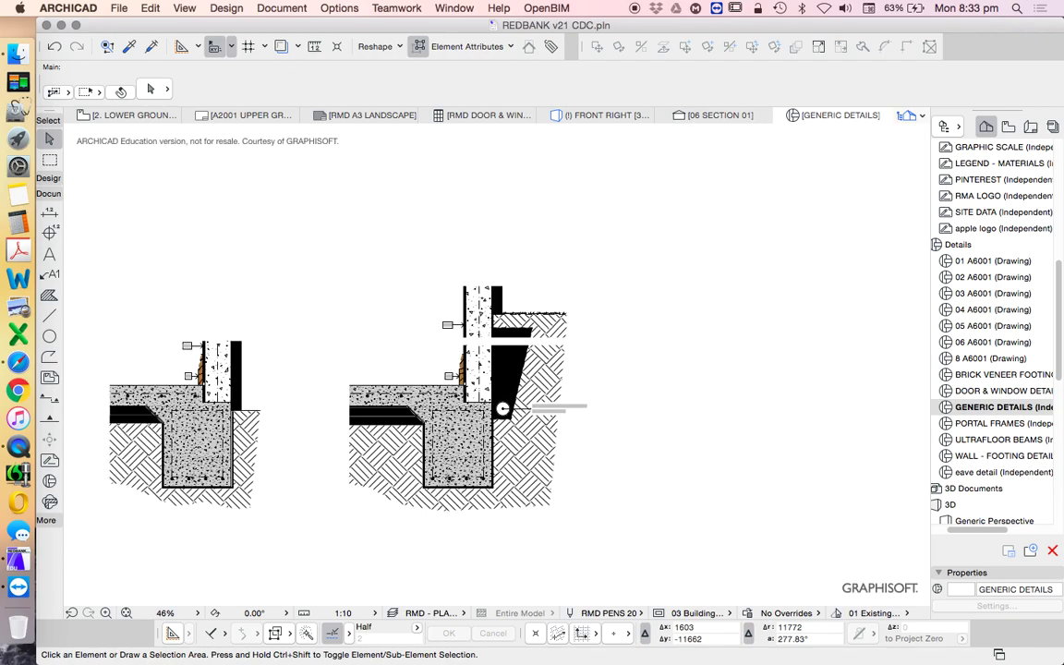
{"action": "scroll", "coordinate": [138, 582], "scroll_direction": "down", "scroll_amount": 4}
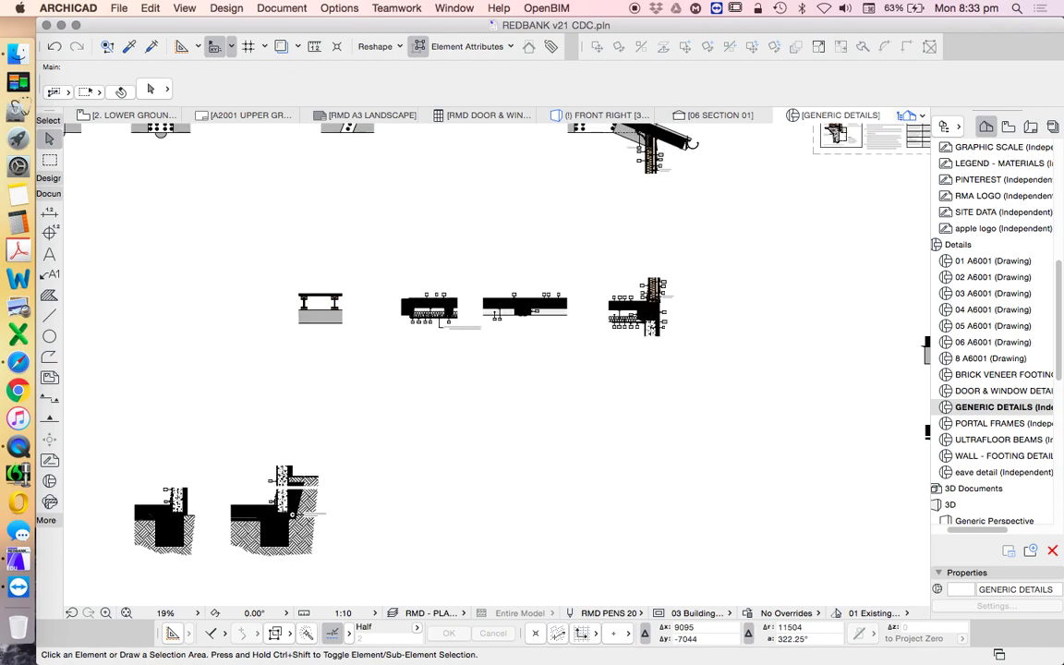
{"action": "scroll", "coordinate": [689, 295], "scroll_direction": "up", "scroll_amount": 6}
{"action": "scroll", "coordinate": [543, 304], "scroll_direction": "up", "scroll_amount": 3}
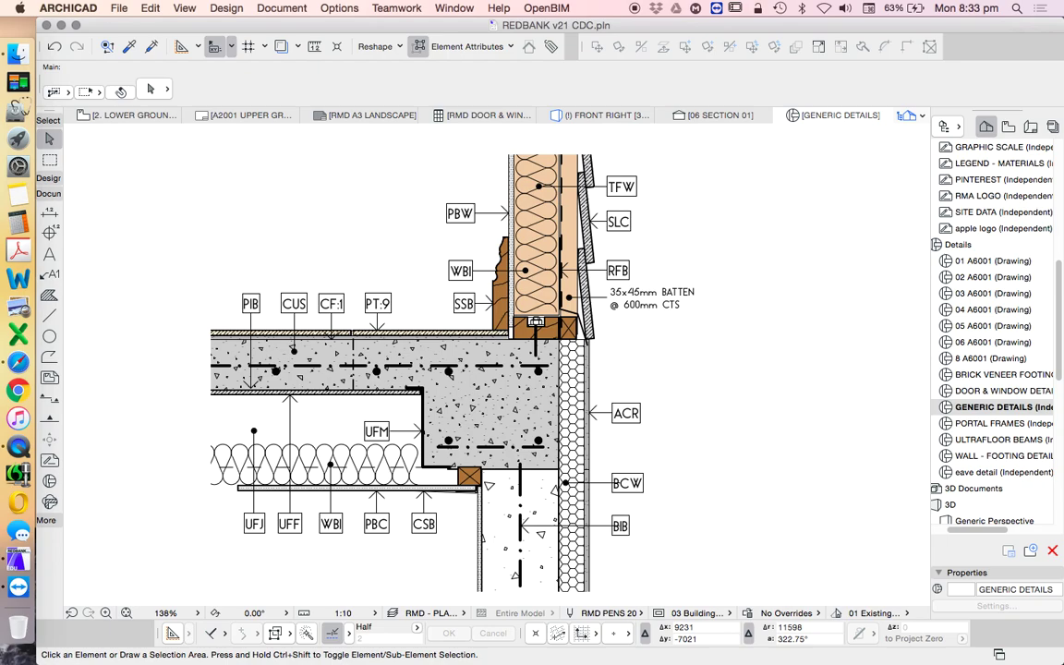
{"action": "left_click_drag", "start_coordinate": [673, 399], "coordinate": [448, 232]}
{"action": "scroll", "coordinate": [453, 240], "scroll_direction": "down", "scroll_amount": 3}
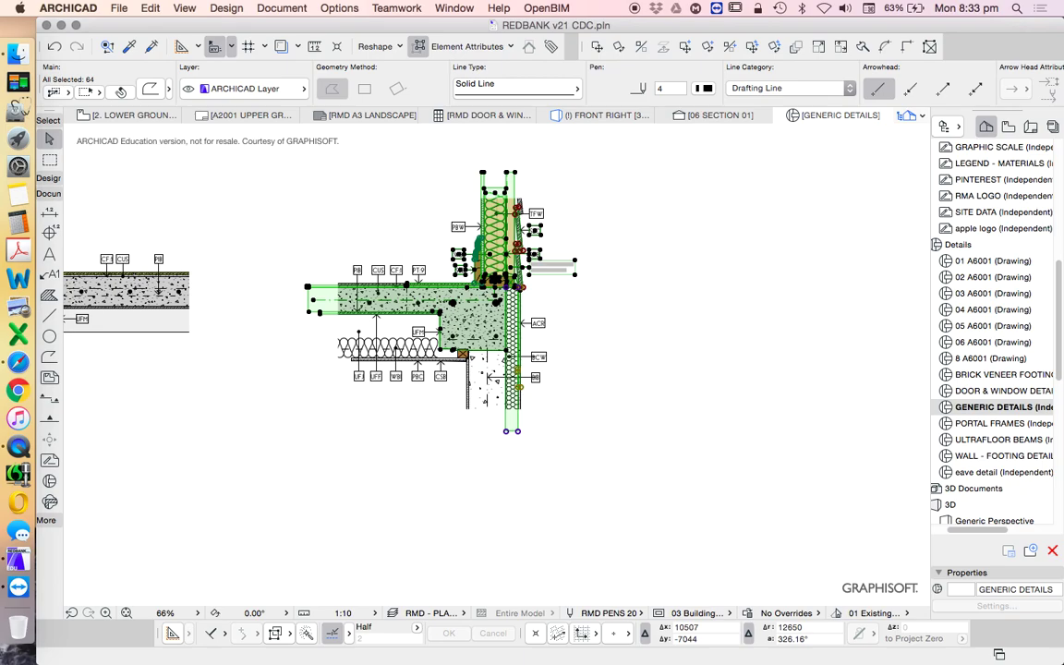
Paste the copied wall and slab junction into the wall footing detail and place it clear of the traced footing, on its outer side
{"action": "double_click", "coordinate": [1003, 455]}
{"action": "scroll", "coordinate": [637, 414], "scroll_direction": "down", "scroll_amount": 7}
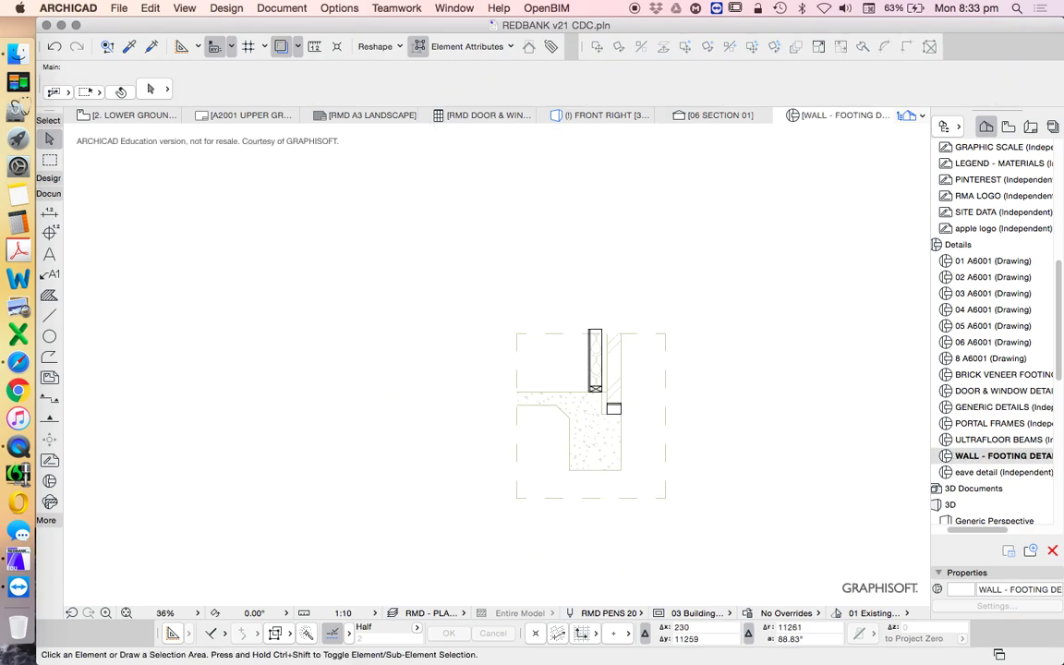
{"action": "key", "text": "super+v"}
{"action": "key", "text": "Return"}
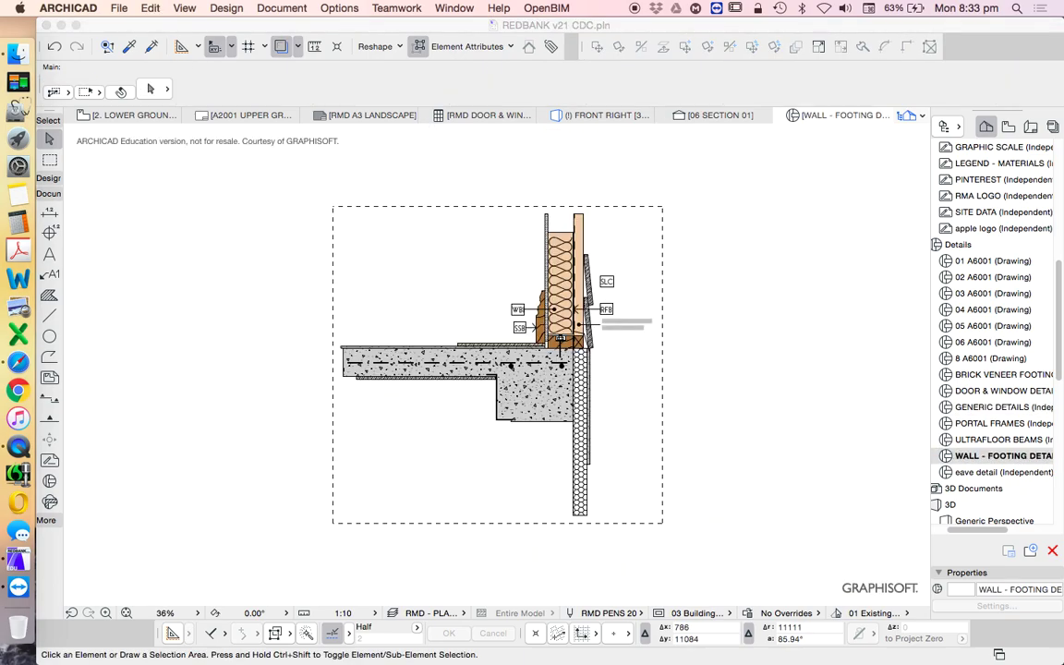
{"action": "left_click", "coordinate": [571, 331]}
{"action": "scroll", "coordinate": [575, 319], "scroll_direction": "down", "scroll_amount": 10}
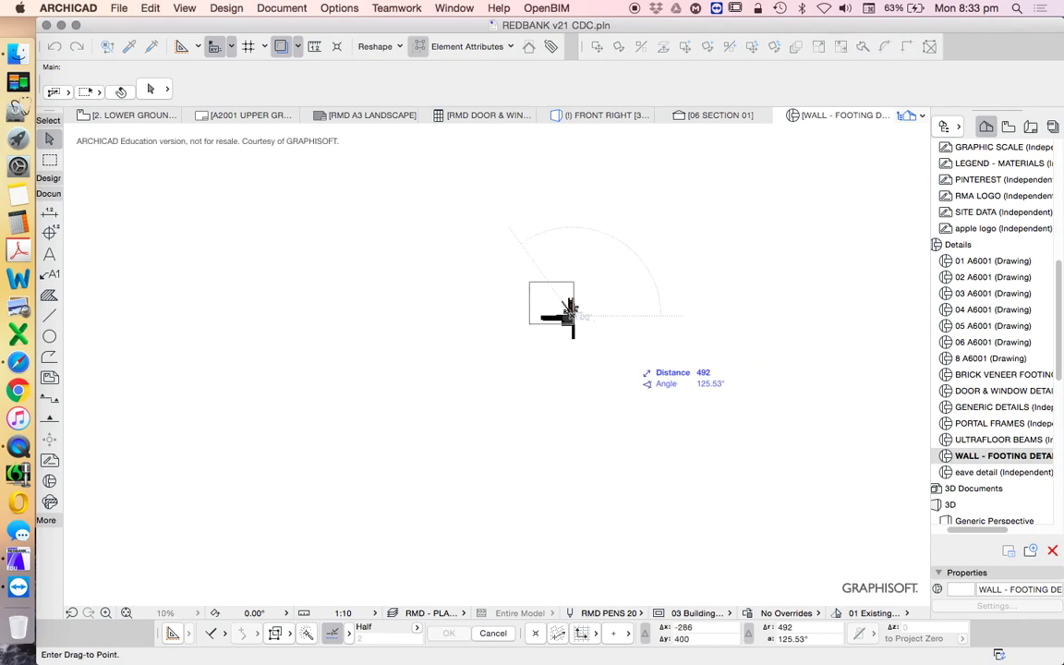
{"action": "scroll", "coordinate": [553, 399], "scroll_direction": "down", "scroll_amount": 5}
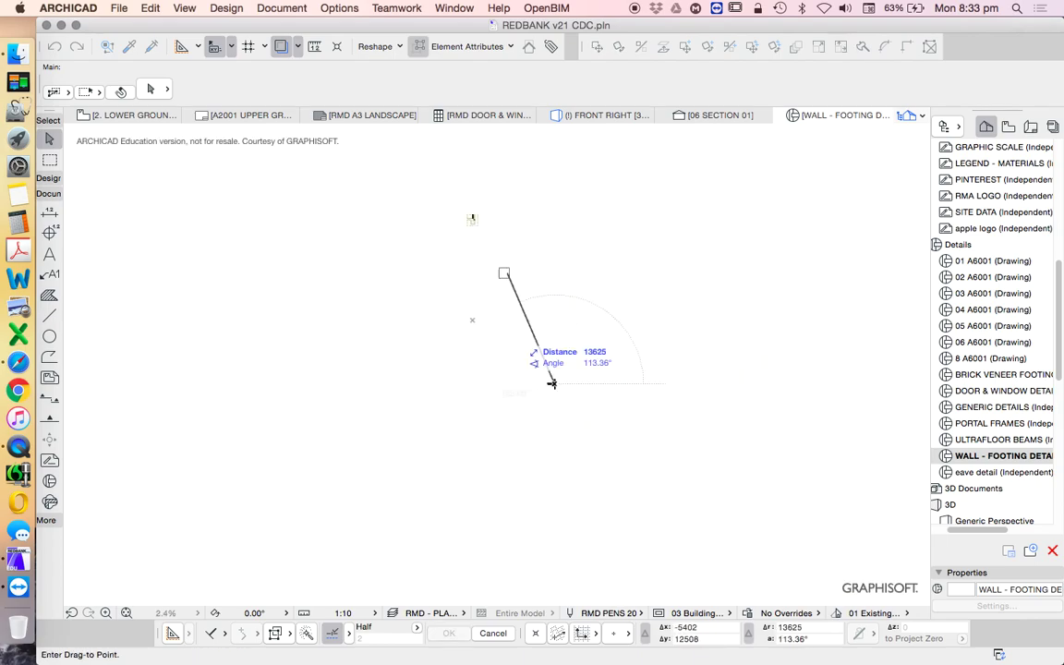
{"action": "scroll", "coordinate": [472, 218], "scroll_direction": "up", "scroll_amount": 2}
{"action": "scroll", "coordinate": [473, 216], "scroll_direction": "up", "scroll_amount": 8}
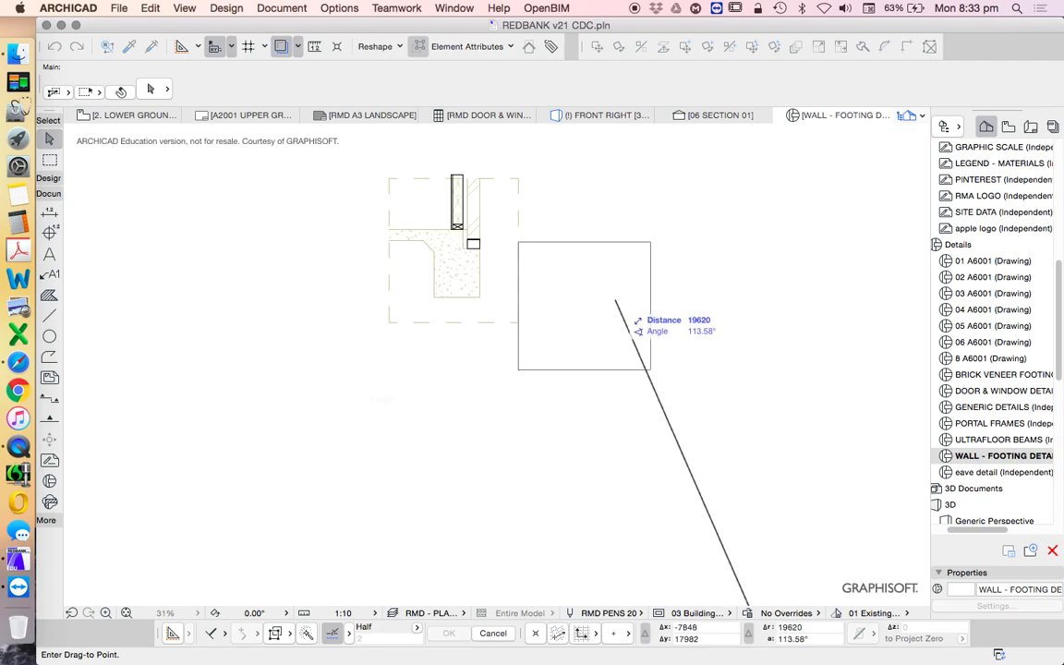
{"action": "left_click", "coordinate": [629, 307]}
{"action": "left_click", "coordinate": [638, 205]}
Transfer the plasterboard fill settings from the pasted reference detail to the wall lining fill beside the stud
{"action": "scroll", "coordinate": [621, 272], "scroll_direction": "up", "scroll_amount": 10}
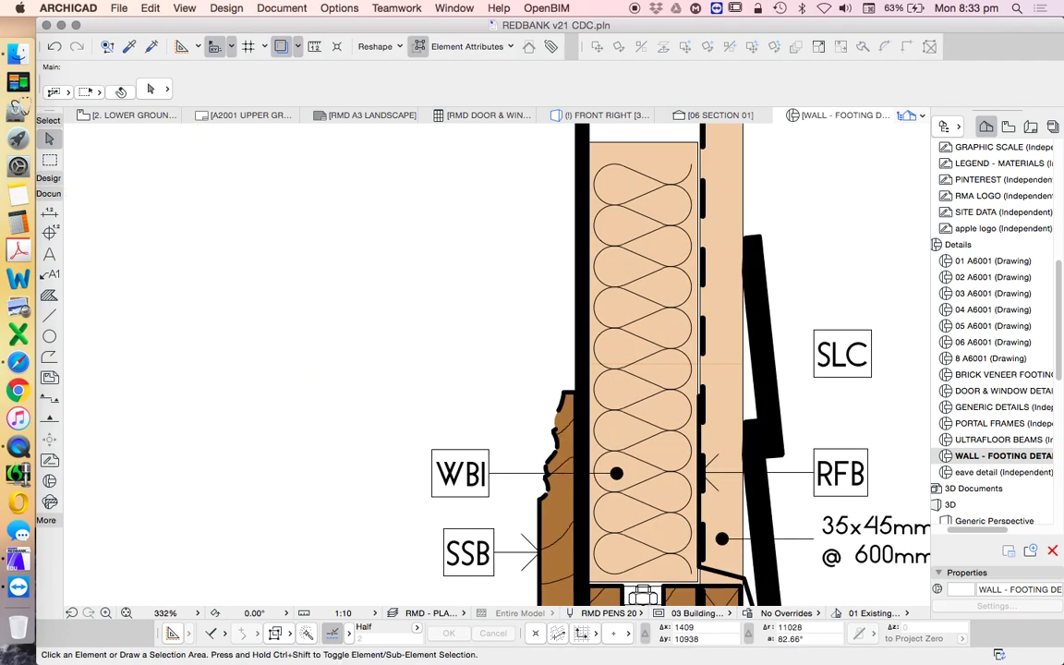
{"action": "left_click", "coordinate": [49, 295]}
{"action": "scroll", "coordinate": [613, 380], "scroll_direction": "down", "scroll_amount": 7}
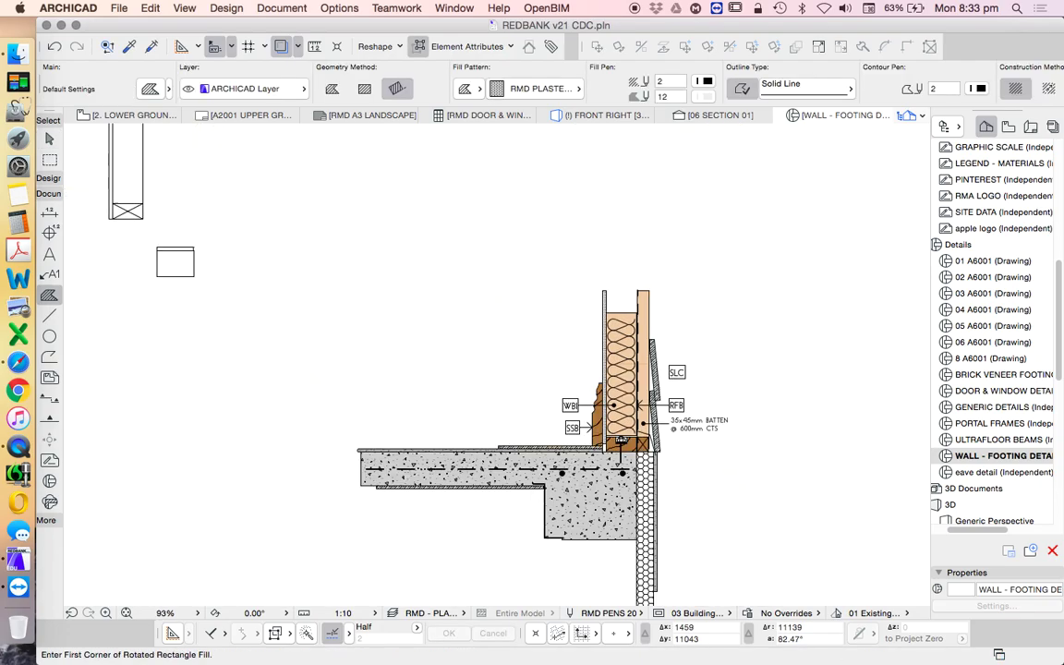
{"action": "scroll", "coordinate": [251, 224], "scroll_direction": "up", "scroll_amount": 9}
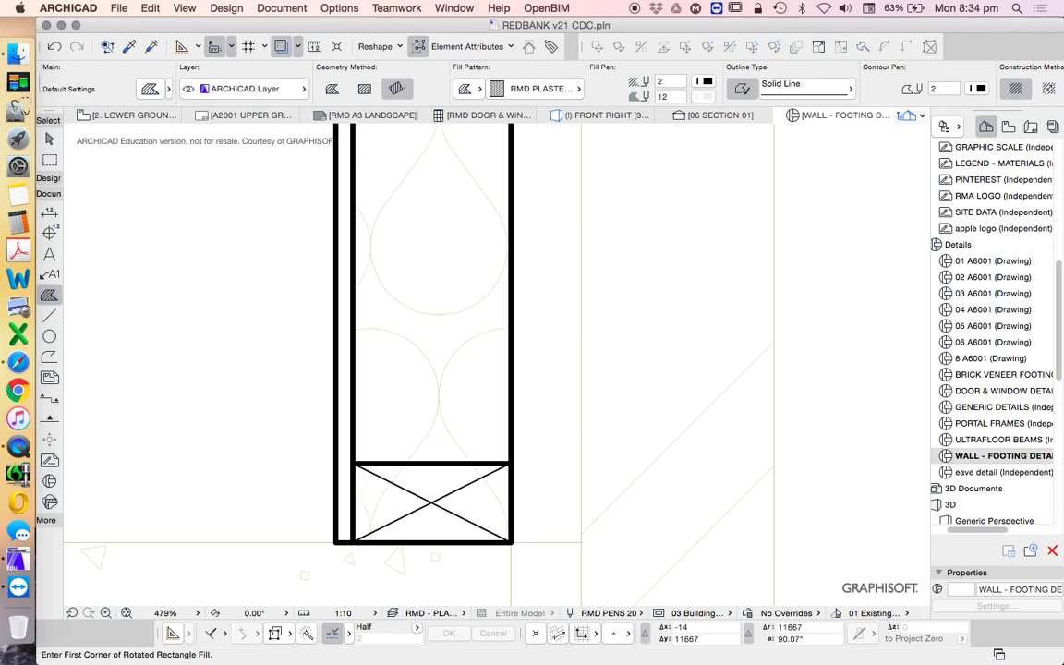
{"action": "left_click", "coordinate": [346, 239], "text": "alt+super"}
Transfer the orange 50 % fill from the reference wall's stud to the stud above the bottom plate
{"action": "scroll", "coordinate": [347, 238], "scroll_direction": "down", "scroll_amount": 8}
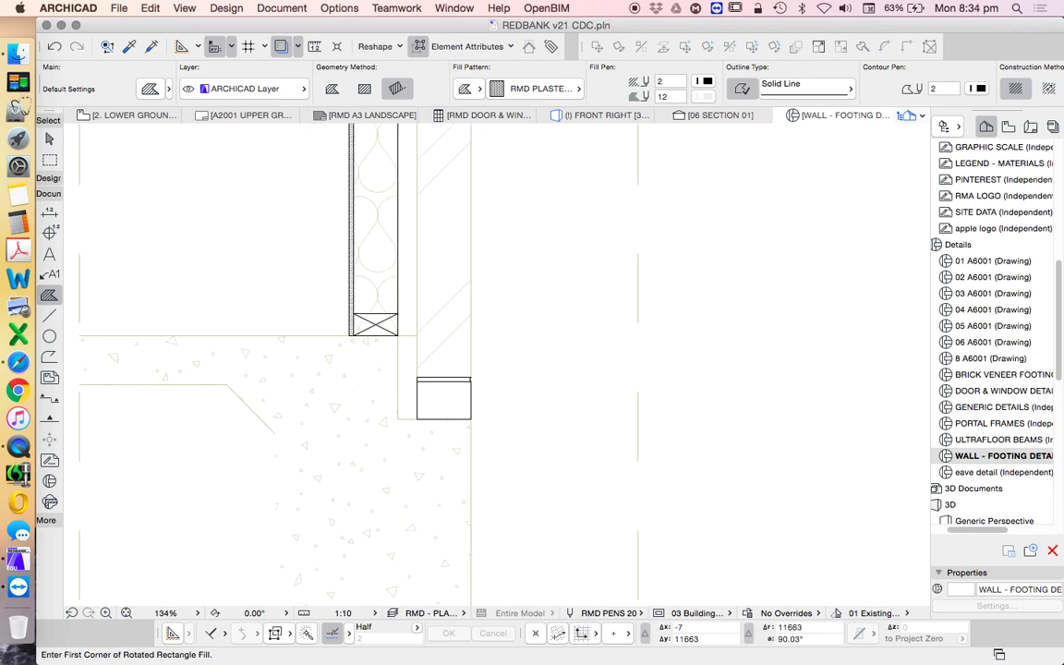
{"action": "scroll", "coordinate": [784, 376], "scroll_direction": "up", "scroll_amount": 4}
{"action": "scroll", "coordinate": [624, 367], "scroll_direction": "up", "scroll_amount": 2}
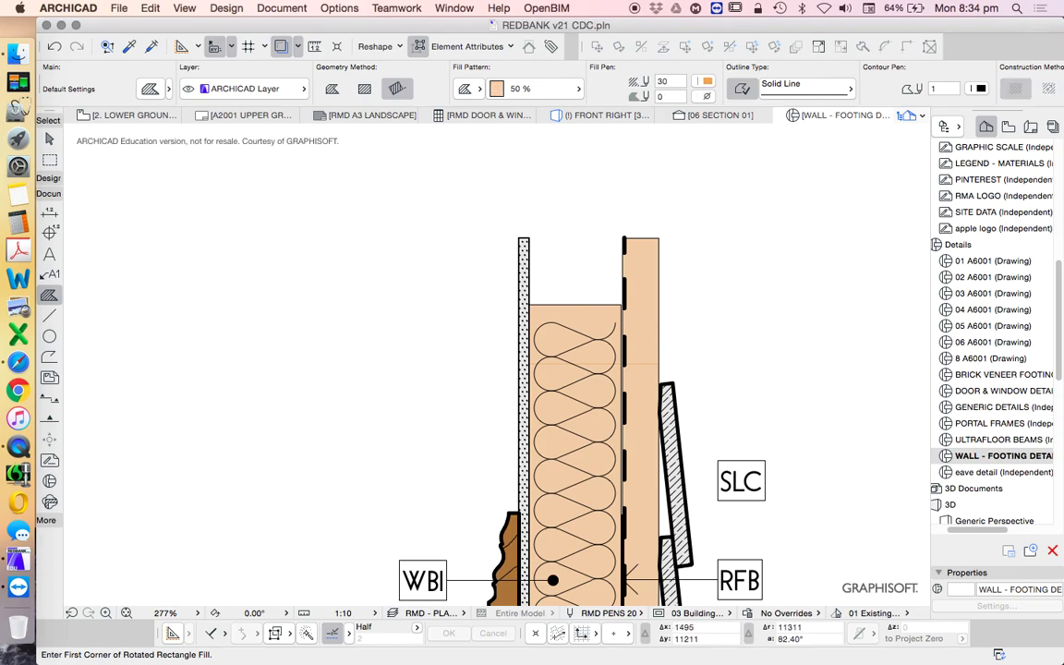
{"action": "scroll", "coordinate": [599, 321], "scroll_direction": "down", "scroll_amount": 4}
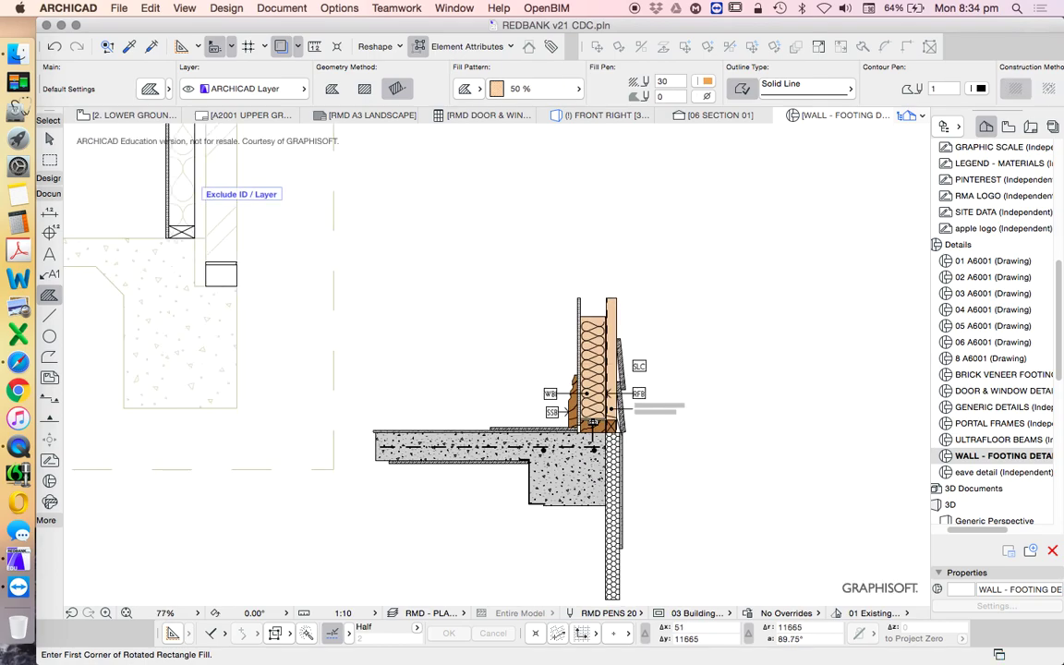
Transfer the cut timber fill from the reference detail's bottom plate to the crossed bottom plate on the slab
{"action": "scroll", "coordinate": [603, 436], "scroll_direction": "up", "scroll_amount": 4}
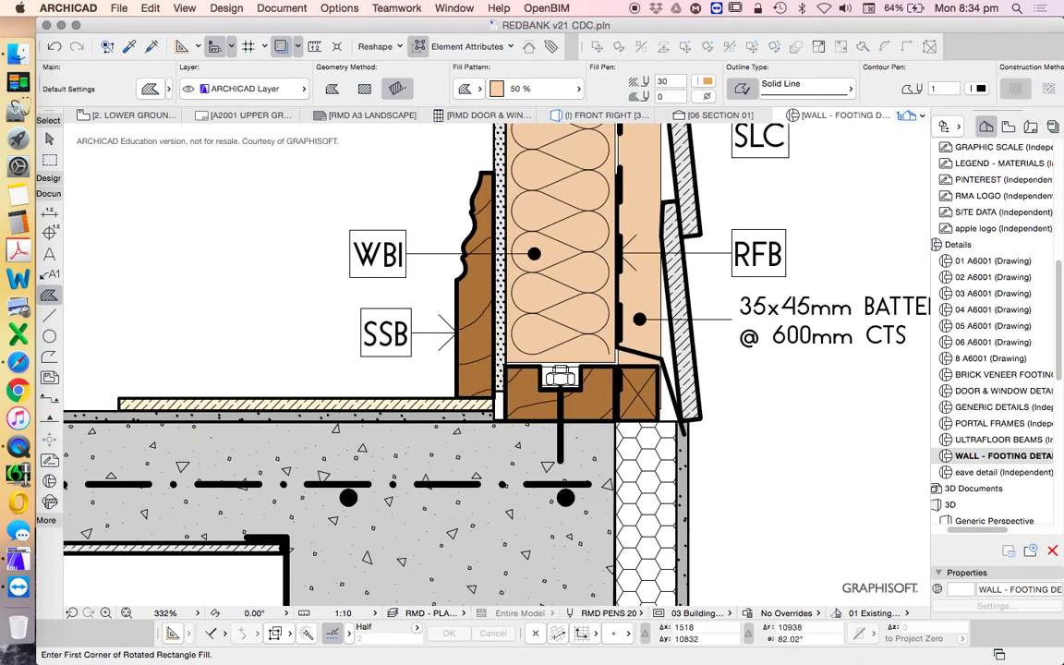
{"action": "scroll", "coordinate": [683, 371], "scroll_direction": "down", "scroll_amount": 5}
{"action": "scroll", "coordinate": [241, 154], "scroll_direction": "up", "scroll_amount": 5}
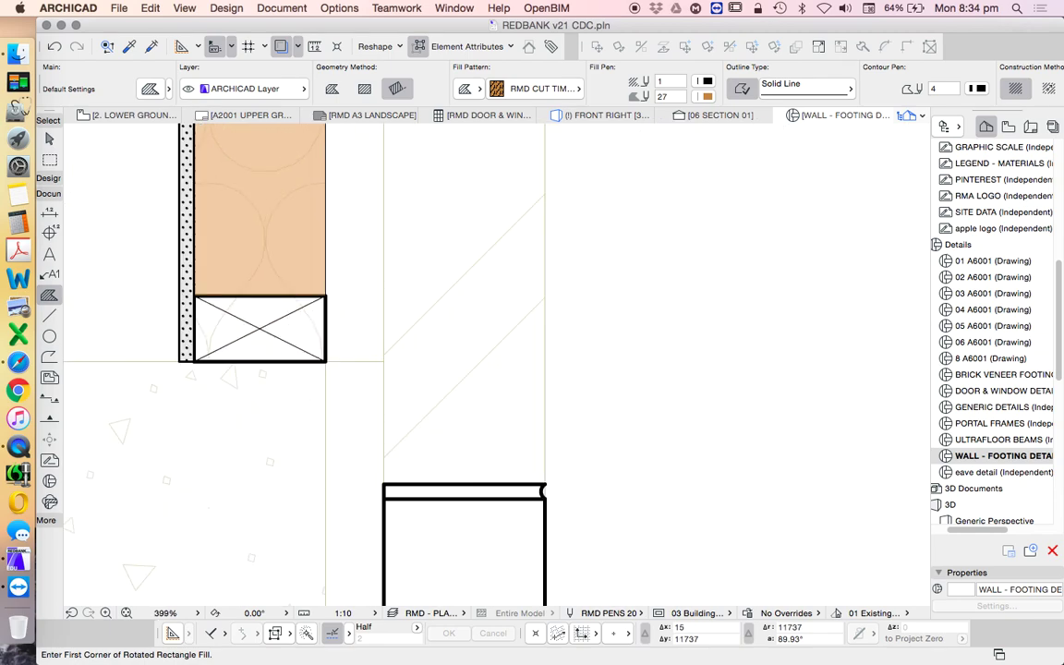
{"action": "left_click", "coordinate": [282, 326]}
Pick up the reference slab's concrete fill settings and start a polygon fill along the footing's 400 mm base and up its inner side
{"action": "scroll", "coordinate": [486, 269], "scroll_direction": "down", "scroll_amount": 7}
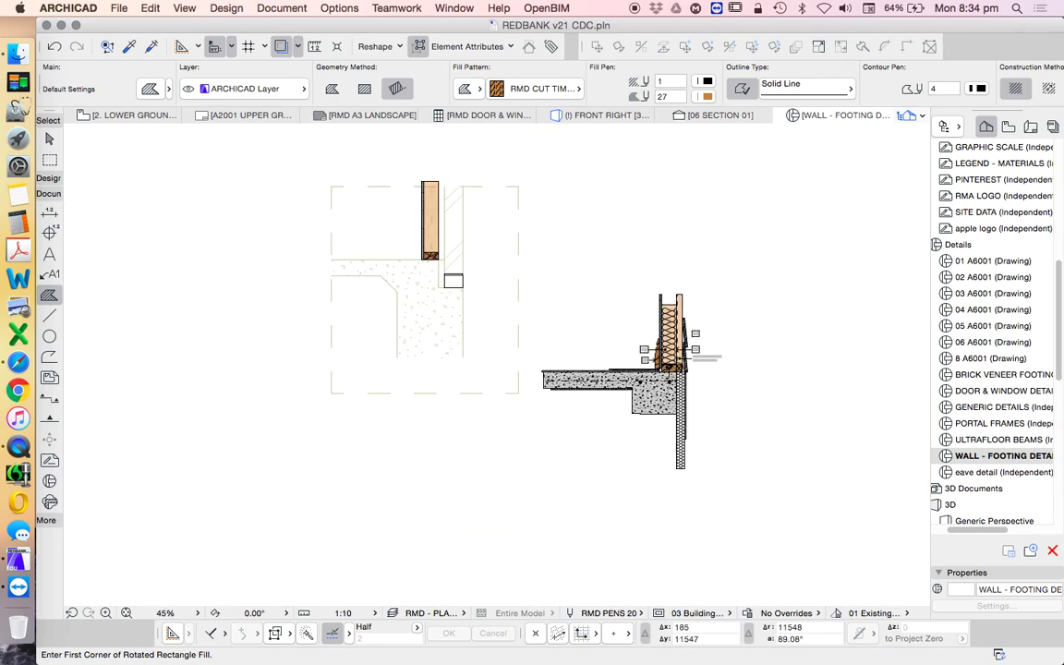
{"action": "scroll", "coordinate": [673, 369], "scroll_direction": "up", "scroll_amount": 2}
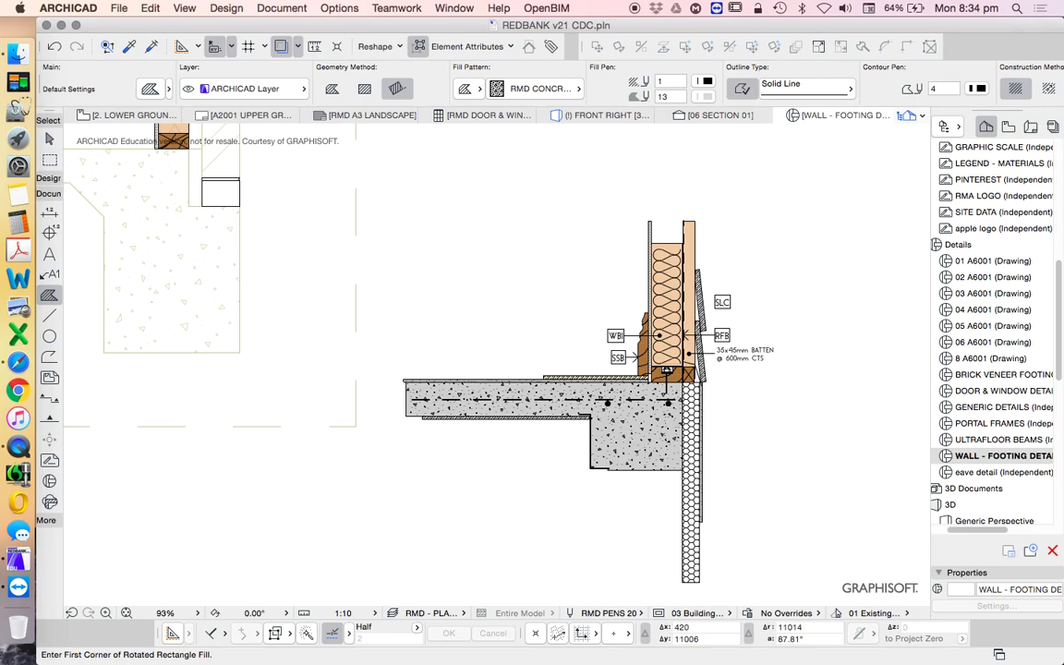
{"action": "left_click", "coordinate": [239, 353]}
{"action": "scroll", "coordinate": [367, 251], "scroll_direction": "down", "scroll_amount": 4}
{"action": "scroll", "coordinate": [261, 242], "scroll_direction": "up", "scroll_amount": 2}
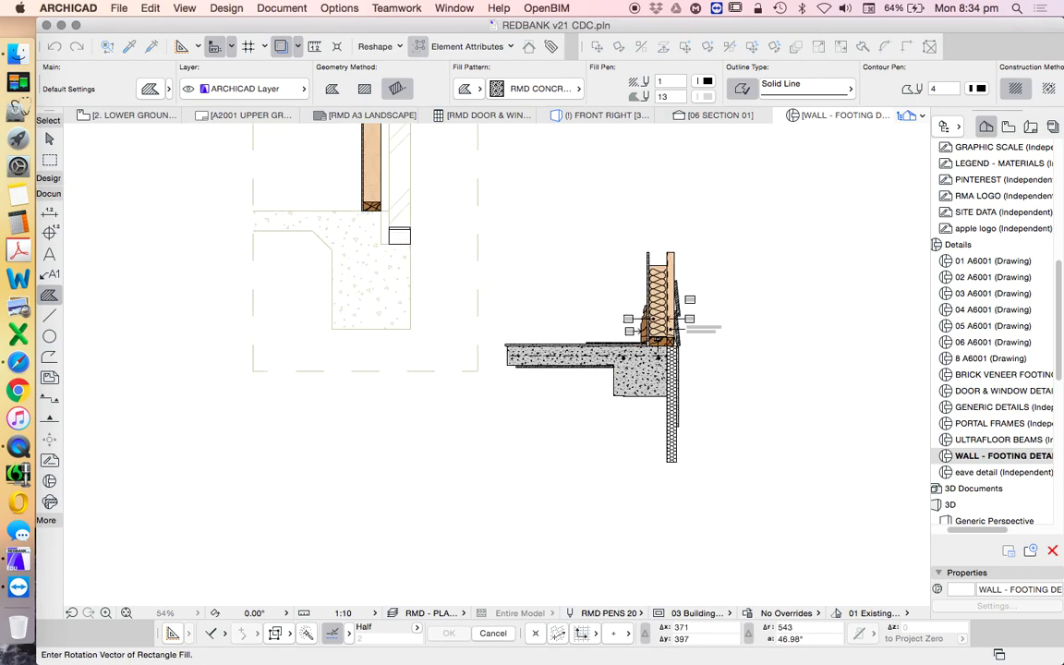
{"action": "key", "text": "g"}
{"action": "scroll", "coordinate": [333, 329], "scroll_direction": "up", "scroll_amount": 4}
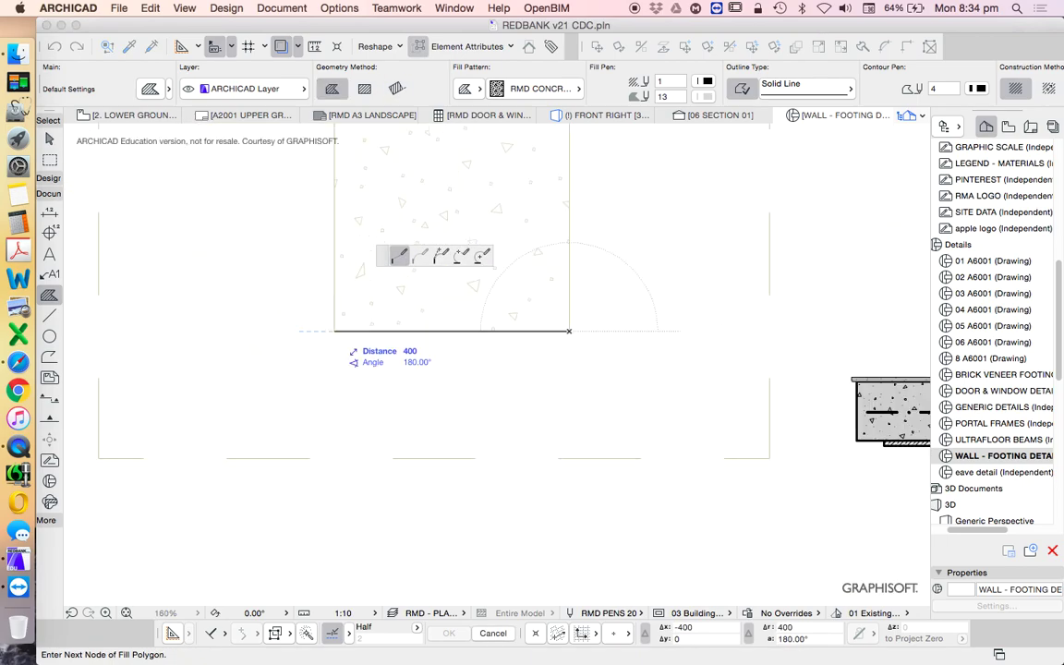
{"action": "left_click", "coordinate": [334, 330]}
{"action": "scroll", "coordinate": [337, 342], "scroll_direction": "down", "scroll_amount": 1}
{"action": "left_click", "coordinate": [335, 138]}
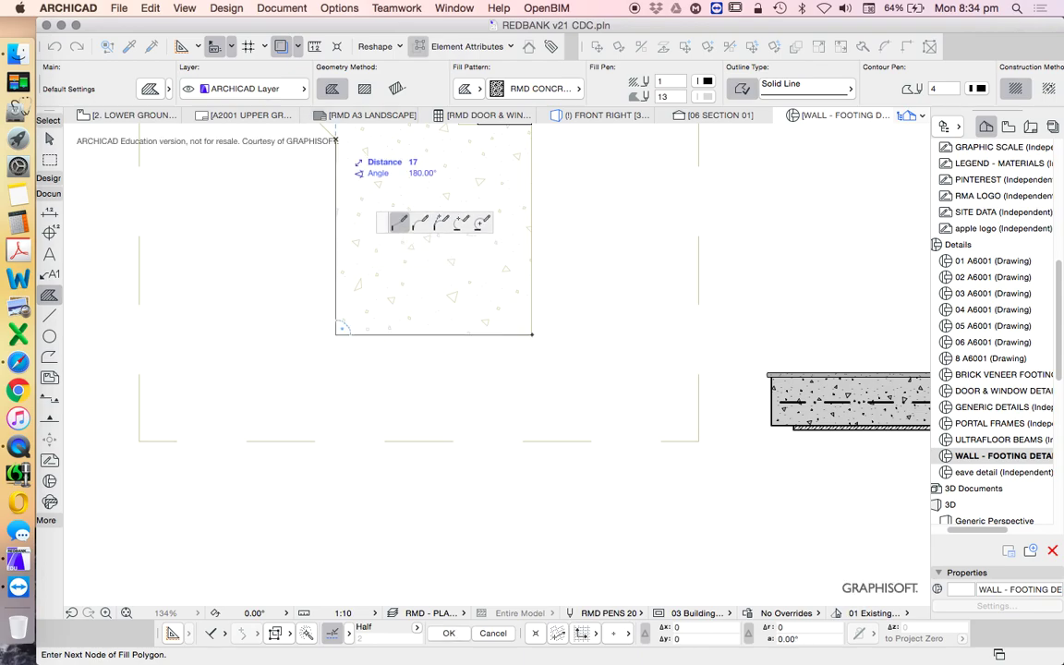
Continue the concrete fill outline along the sloped haunch, slab underside, slab end and slab top to the bottom plate's outer corner
{"action": "scroll", "coordinate": [336, 356], "scroll_direction": "down", "scroll_amount": 6}
{"action": "scroll", "coordinate": [310, 238], "scroll_direction": "up", "scroll_amount": 4}
{"action": "left_click", "coordinate": [332, 287]}
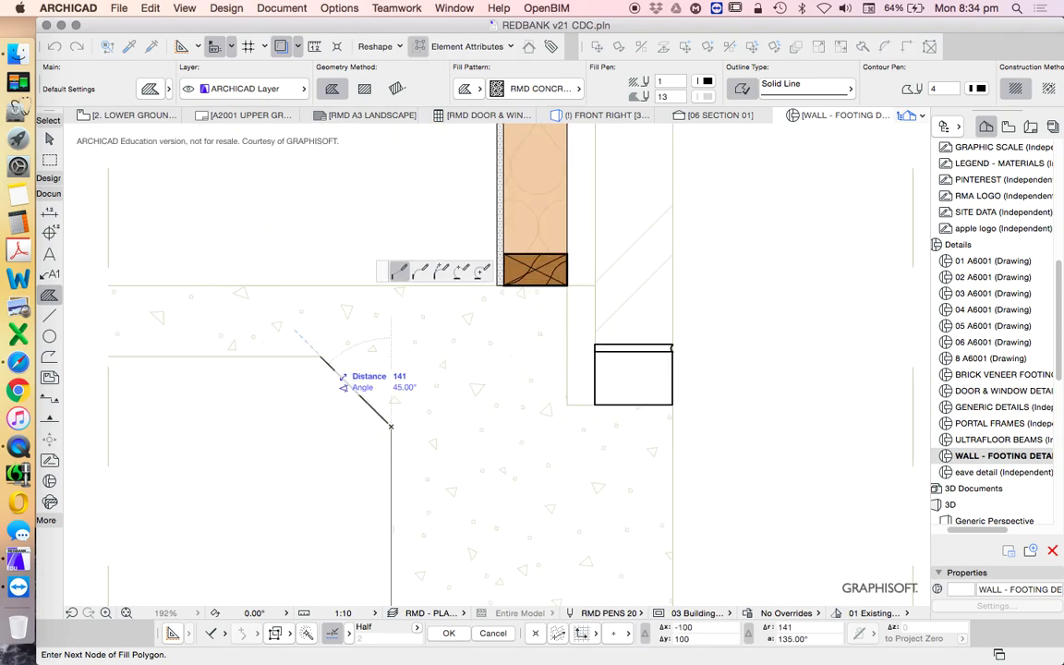
{"action": "left_click", "coordinate": [314, 269]}
{"action": "left_click", "coordinate": [108, 354]}
{"action": "left_click", "coordinate": [108, 286]}
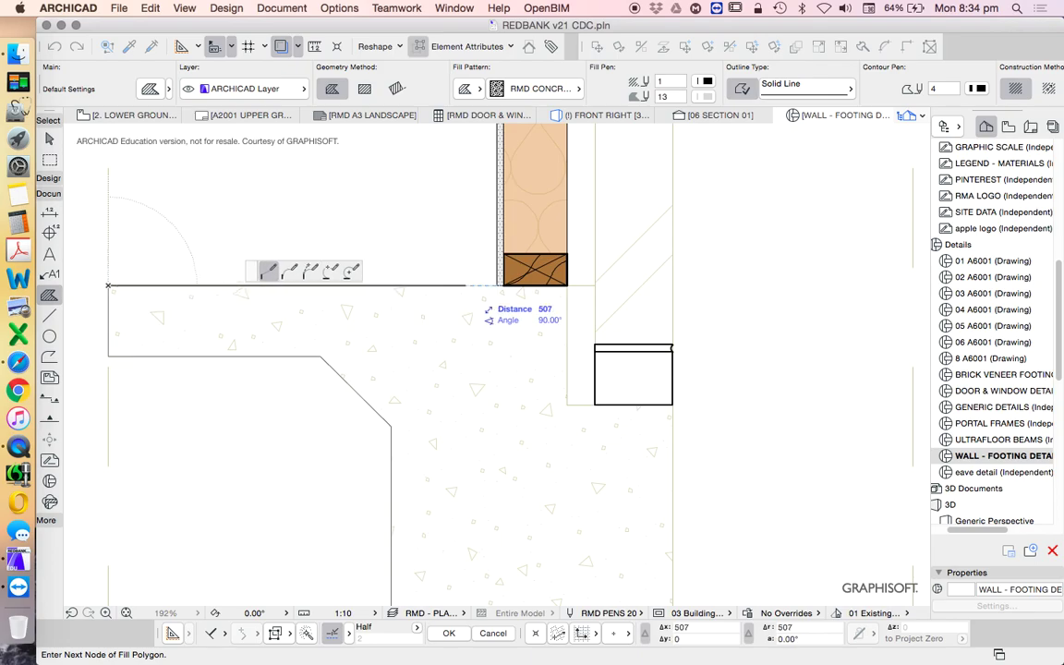
{"action": "left_click", "coordinate": [568, 285]}
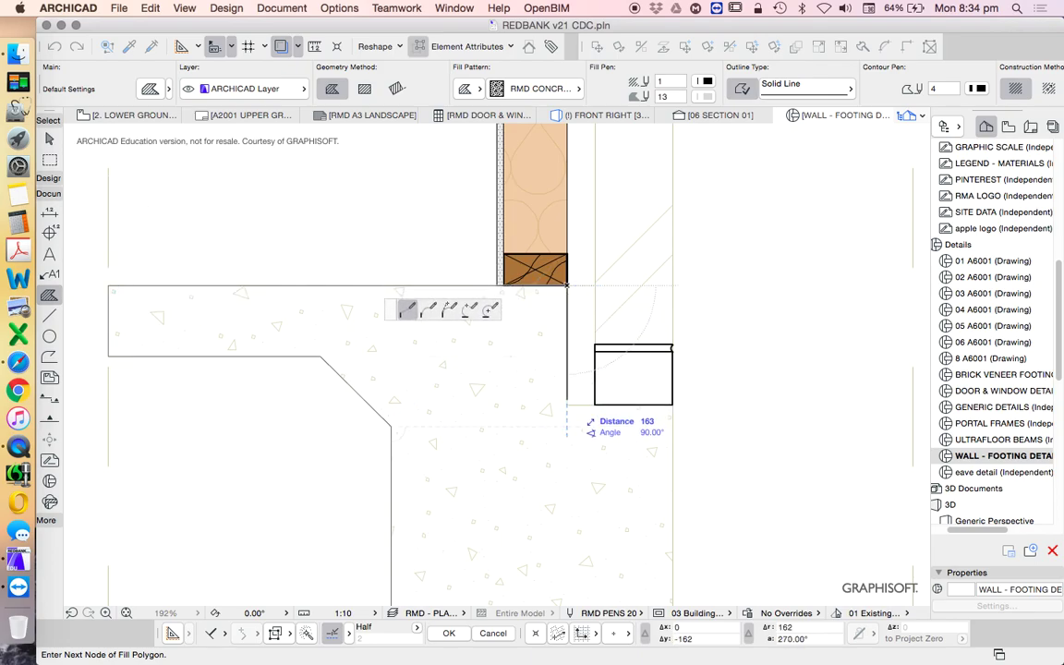
Trace the brick rebate and the footing's outer side, and close the concrete fill at the base's inner corner
{"action": "left_click", "coordinate": [567, 404]}
{"action": "left_click", "coordinate": [671, 404]}
{"action": "scroll", "coordinate": [674, 360], "scroll_direction": "down", "scroll_amount": 3}
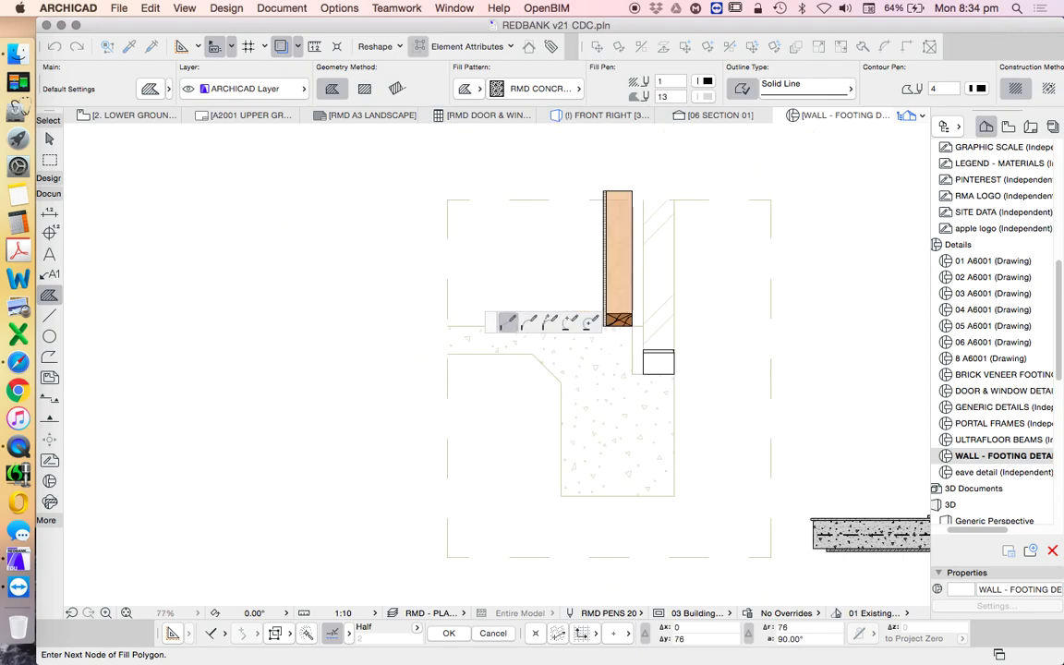
{"action": "left_click", "coordinate": [674, 494]}
{"action": "left_click", "coordinate": [562, 494]}
{"action": "scroll", "coordinate": [554, 444], "scroll_direction": "down", "scroll_amount": 3}
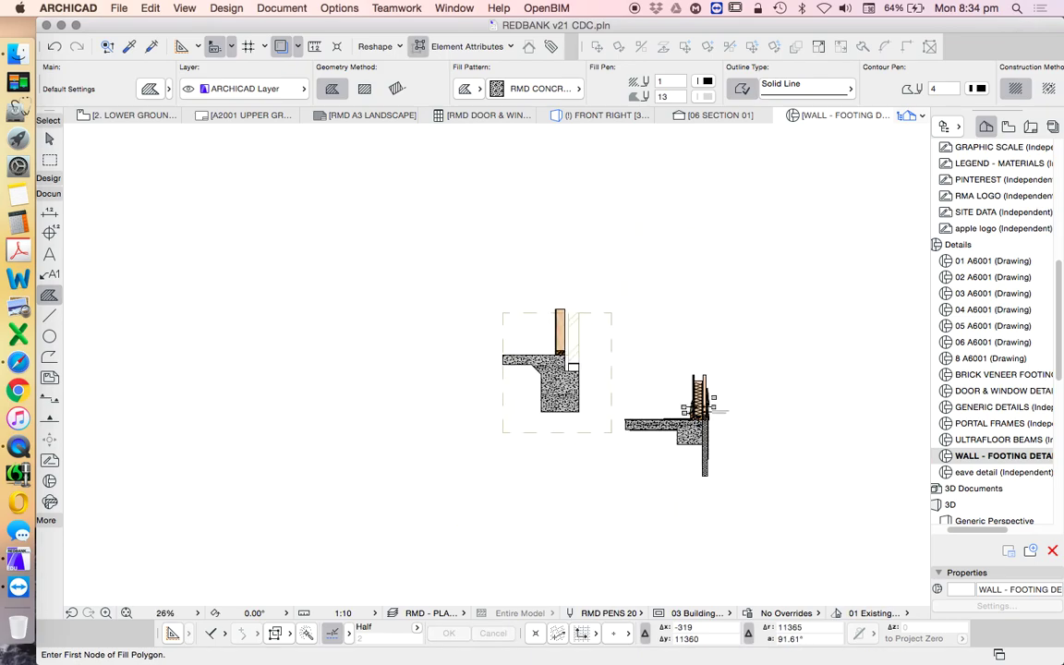
{"action": "scroll", "coordinate": [600, 416], "scroll_direction": "up", "scroll_amount": 2}
{"action": "scroll", "coordinate": [700, 438], "scroll_direction": "up", "scroll_amount": 1}
{"action": "key", "text": "Escape"}
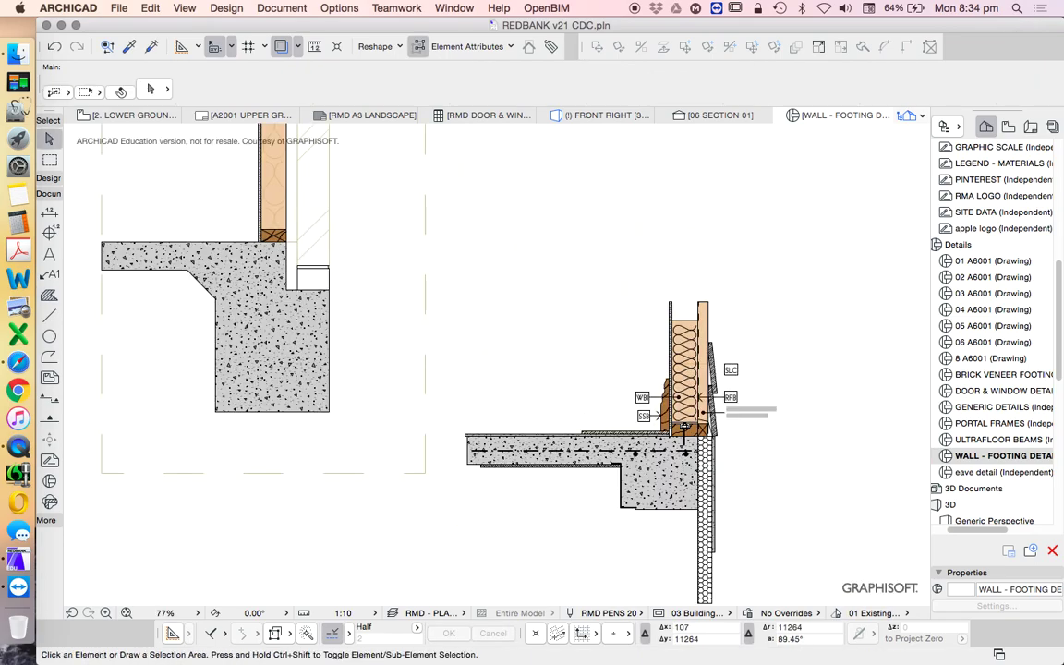
Try the S-BRICK pattern on the brick sitting on the footing rebate, and settle on the D-BRICK fill pattern
{"action": "scroll", "coordinate": [314, 300], "scroll_direction": "up", "scroll_amount": 4}
{"action": "left_click", "coordinate": [342, 255]}
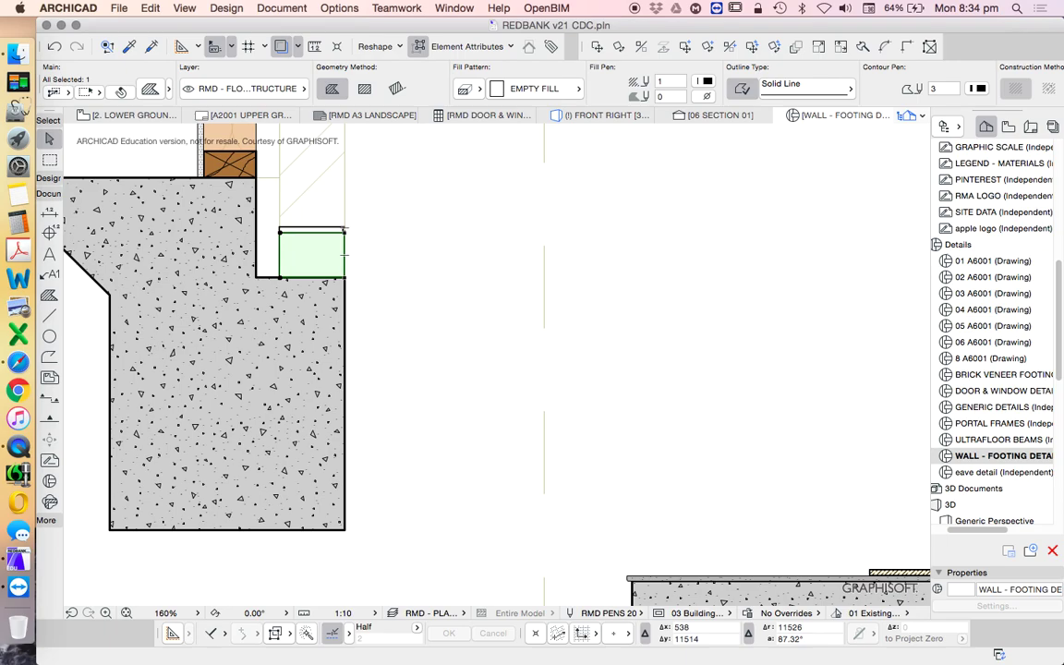
{"action": "left_click", "coordinate": [536, 89]}
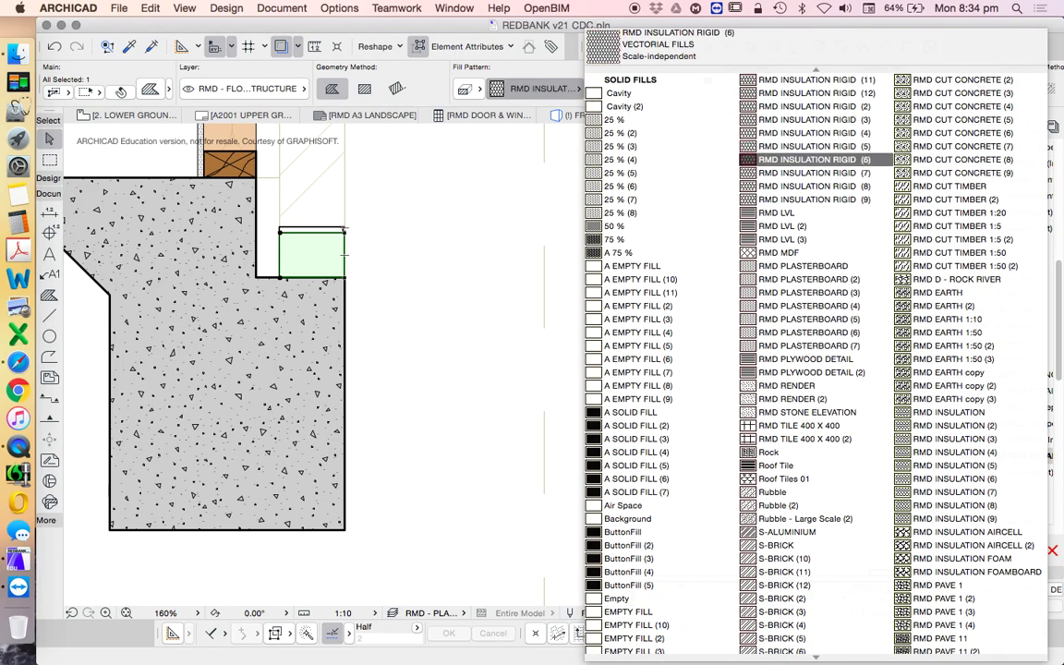
{"action": "scroll", "coordinate": [794, 166], "scroll_direction": "down", "scroll_amount": 2}
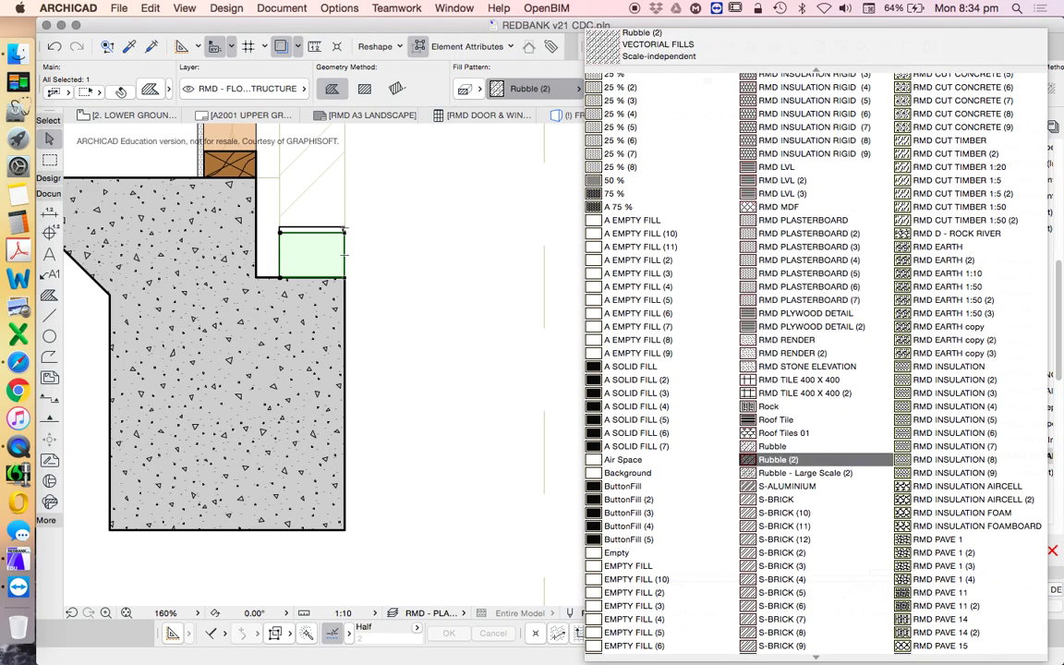
{"action": "left_click", "coordinate": [785, 499]}
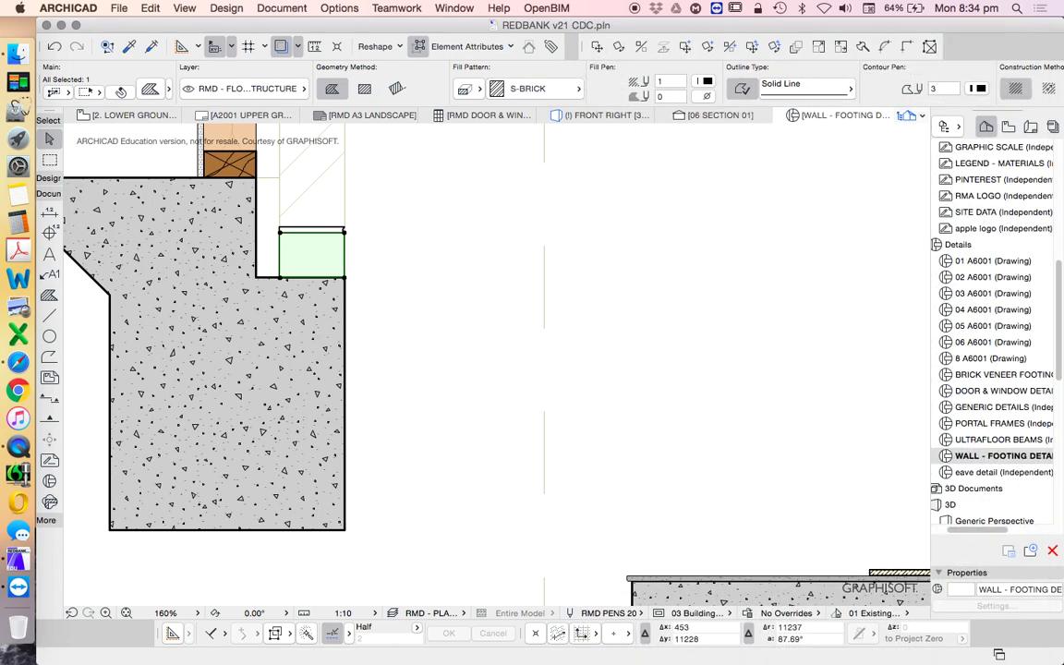
{"action": "left_click", "coordinate": [536, 89]}
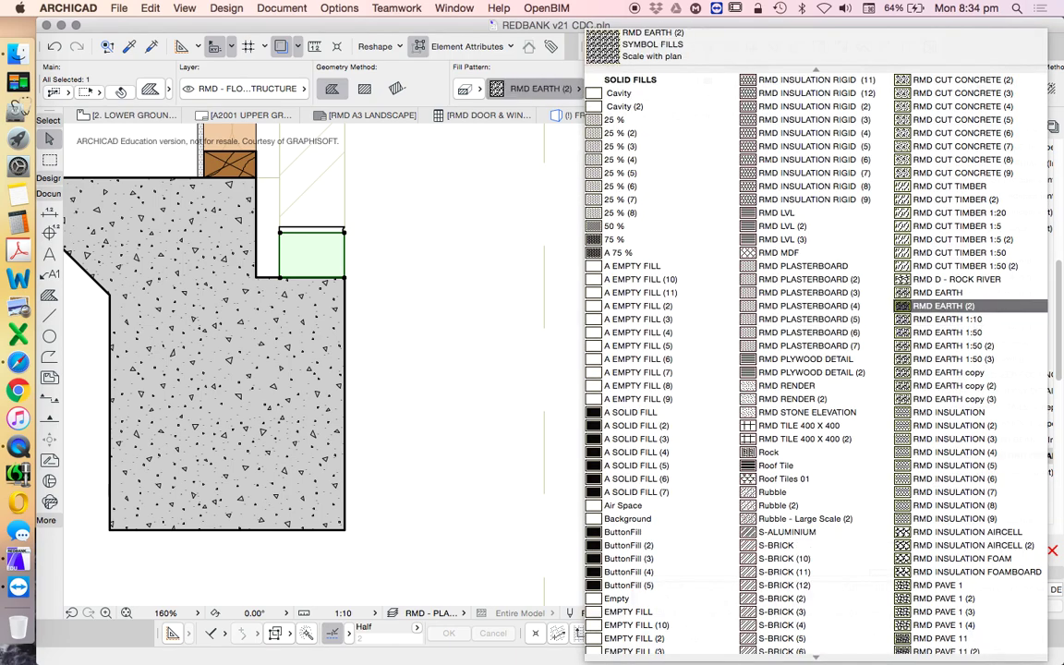
{"action": "scroll", "coordinate": [942, 319], "scroll_direction": "down", "scroll_amount": 10}
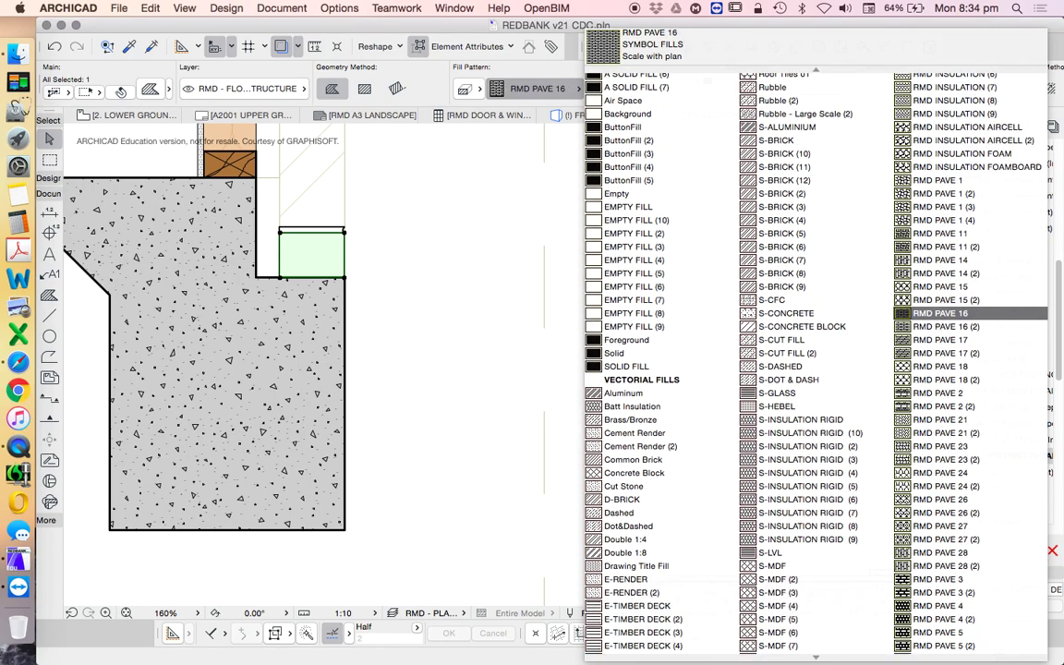
{"action": "scroll", "coordinate": [942, 322], "scroll_direction": "down", "scroll_amount": 5}
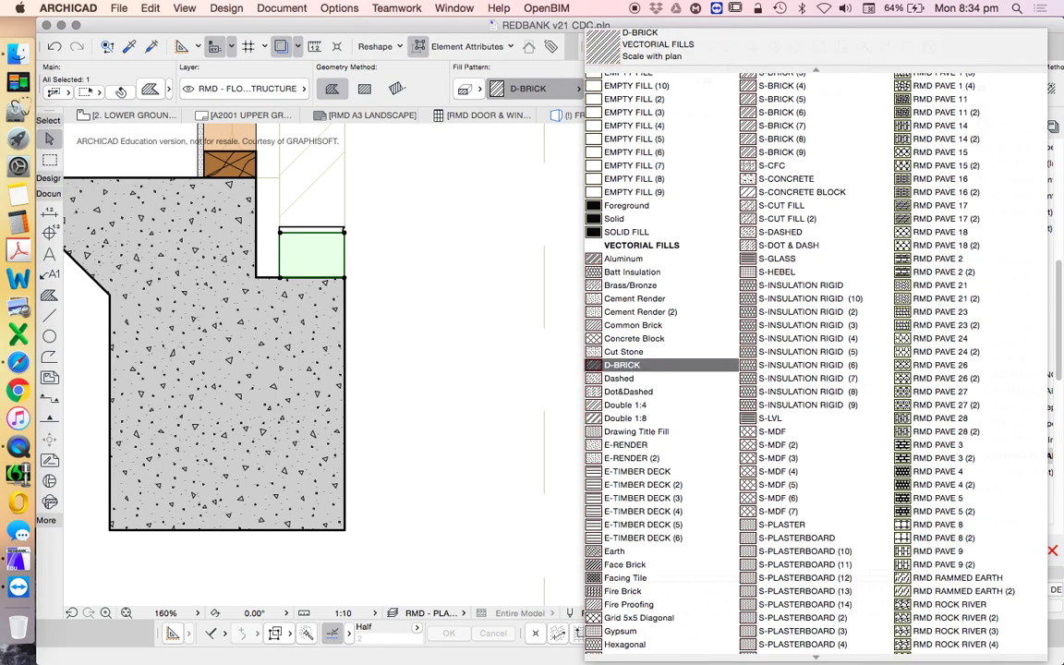
{"action": "left_click", "coordinate": [621, 365]}
Give the thin mortar joint on top of the brick the RMD RENDER fill pattern with fill pen 2
{"action": "scroll", "coordinate": [491, 277], "scroll_direction": "down", "scroll_amount": 3}
{"action": "scroll", "coordinate": [396, 197], "scroll_direction": "up", "scroll_amount": 5}
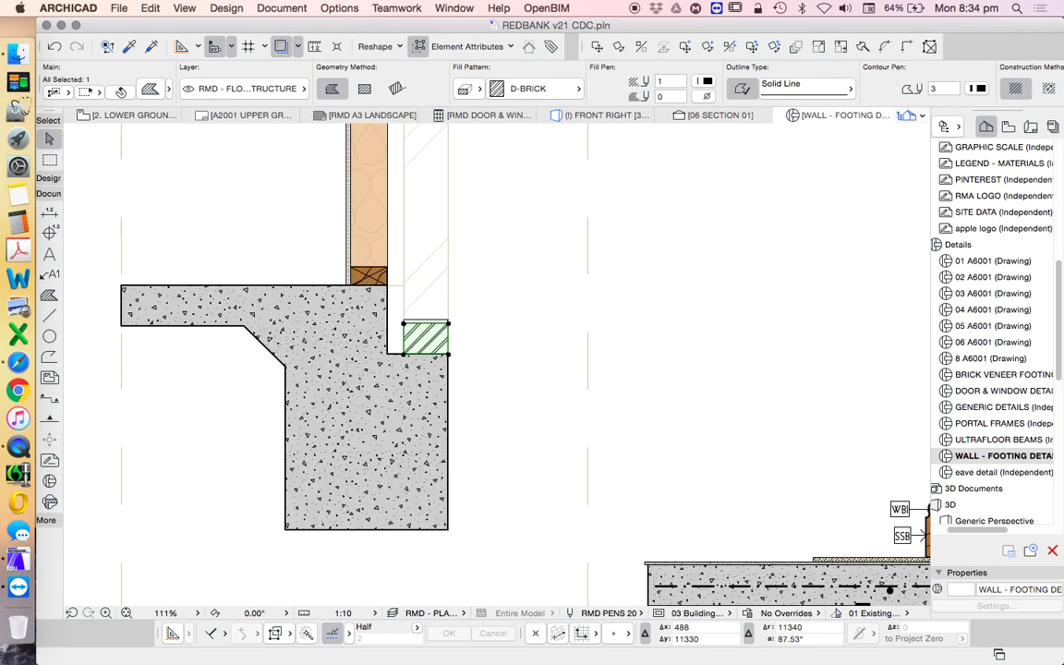
{"action": "left_click", "coordinate": [372, 355]}
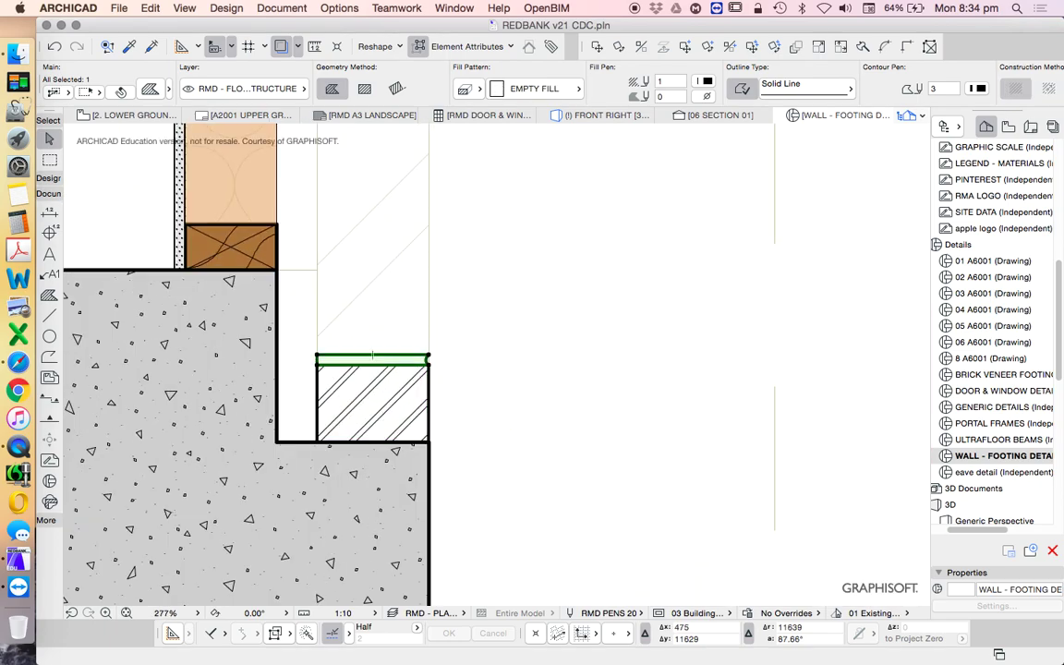
{"action": "left_click", "coordinate": [535, 89]}
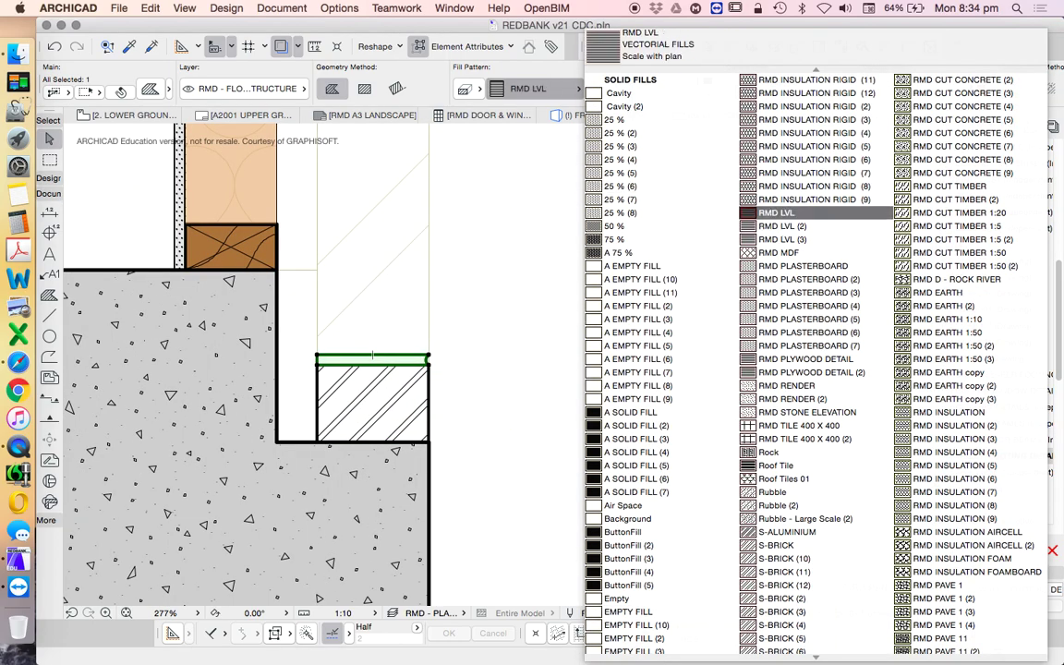
{"action": "scroll", "coordinate": [815, 215], "scroll_direction": "down", "scroll_amount": 1}
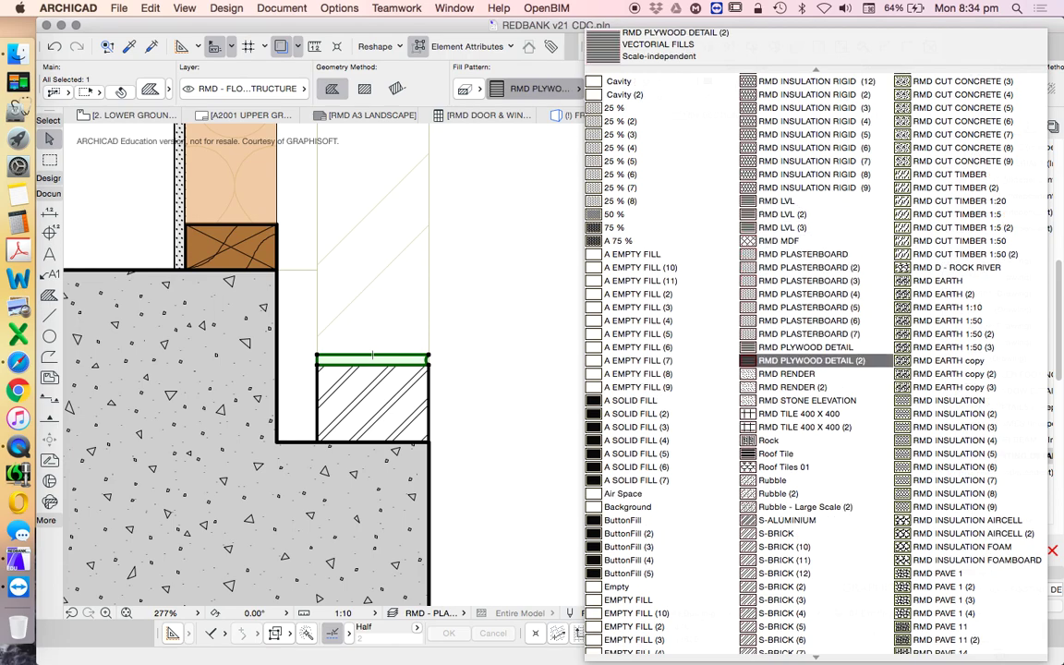
{"action": "left_click", "coordinate": [774, 375]}
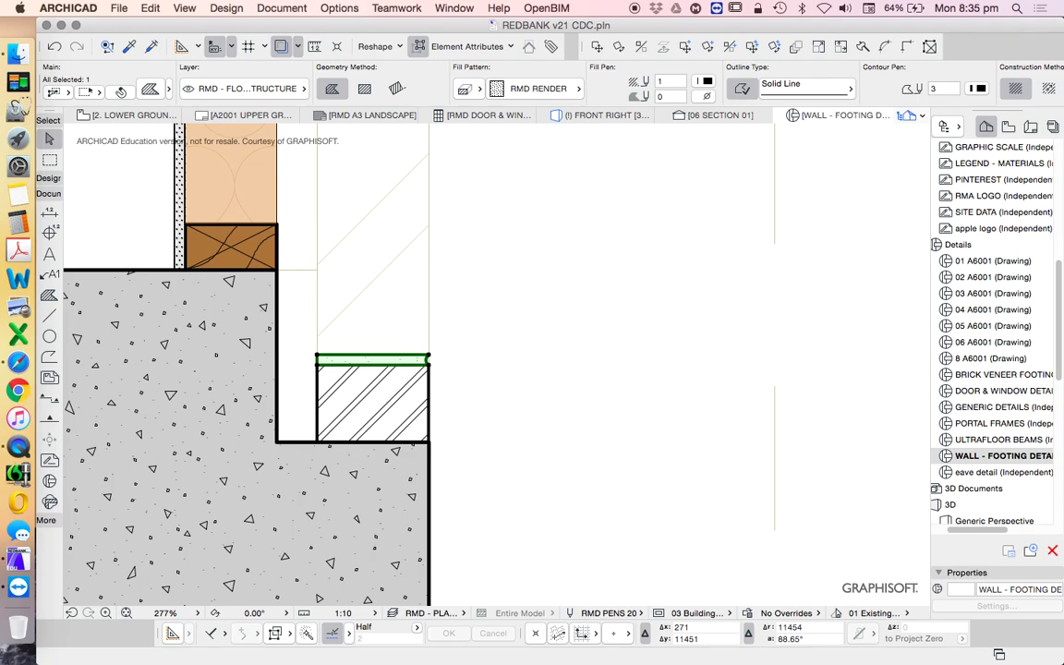
{"action": "left_click", "coordinate": [704, 81]}
{"action": "left_click", "coordinate": [742, 80]}
{"action": "key", "text": "Escape"}
Set the brick fill's background pen to orange pen 33
{"action": "scroll", "coordinate": [527, 482], "scroll_direction": "down", "scroll_amount": 4}
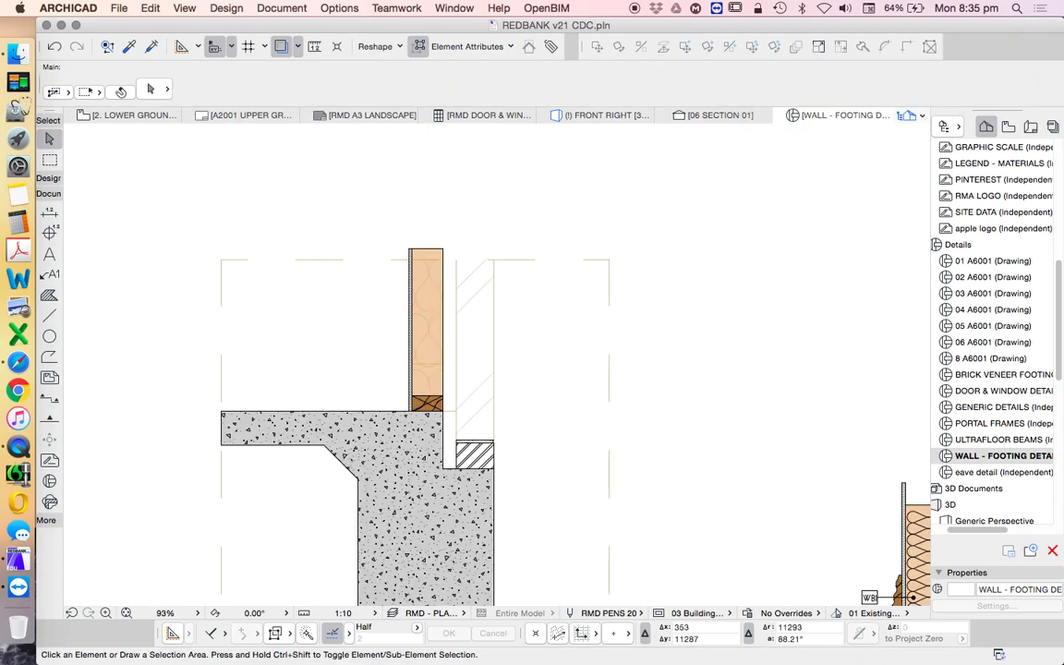
{"action": "scroll", "coordinate": [451, 413], "scroll_direction": "up", "scroll_amount": 2}
{"action": "left_click", "coordinate": [519, 482]}
{"action": "left_click", "coordinate": [519, 481]}
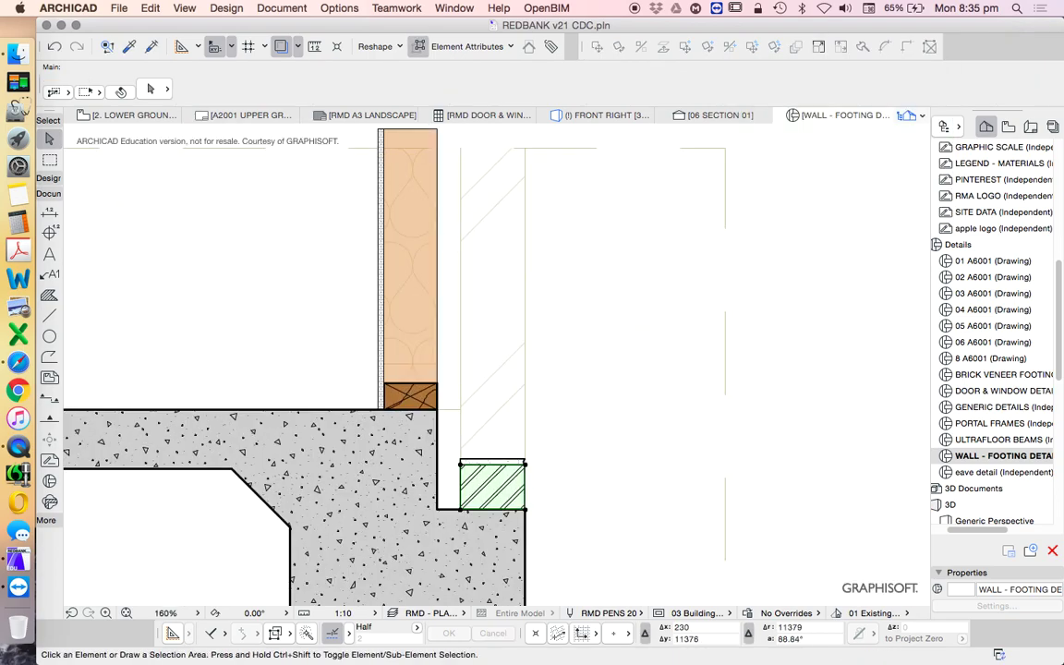
{"action": "left_click", "coordinate": [707, 96]}
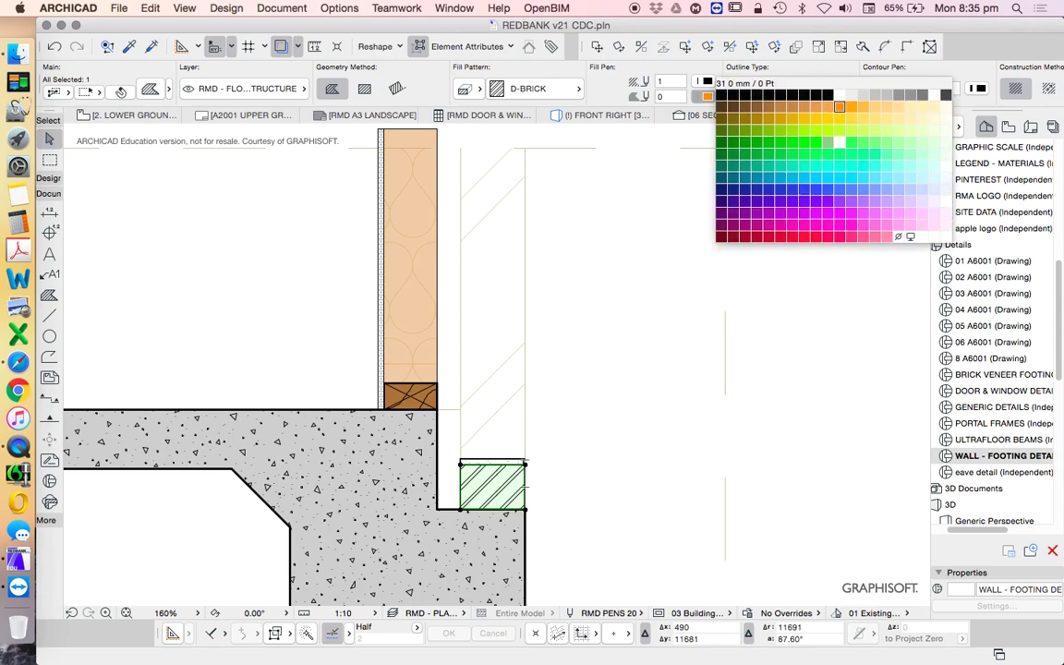
{"action": "left_click", "coordinate": [863, 106]}
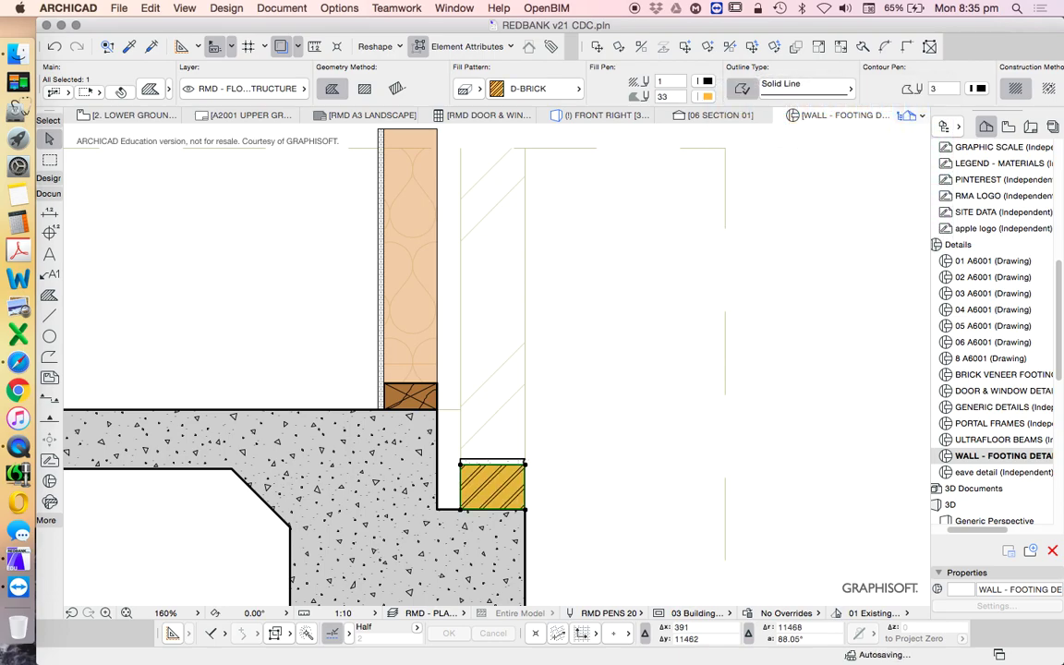
{"action": "key", "text": "Escape"}
Set the background pen of the mortar joint above the brick to grey pen 13
{"action": "scroll", "coordinate": [506, 497], "scroll_direction": "up", "scroll_amount": 5}
{"action": "left_click", "coordinate": [479, 423]}
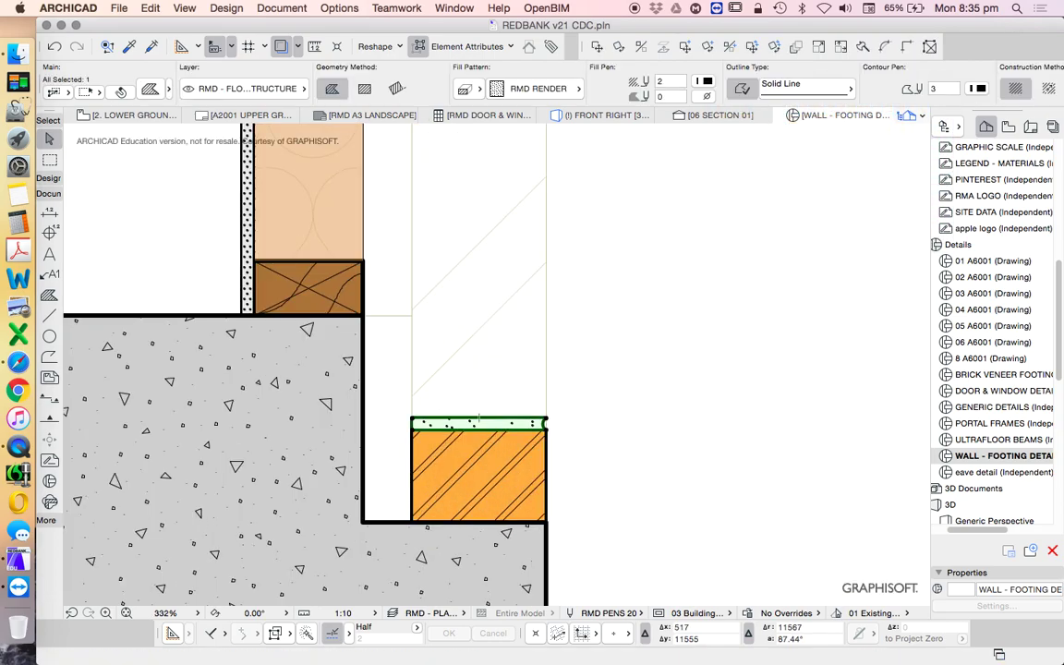
{"action": "left_click", "coordinate": [707, 96]}
{"action": "left_click", "coordinate": [863, 94]}
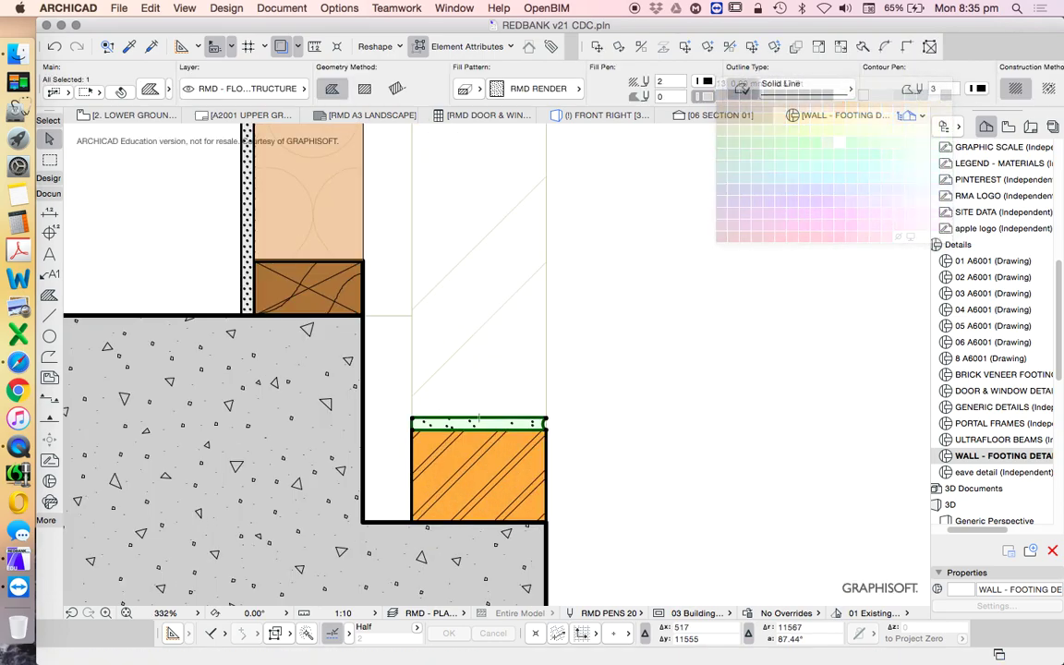
{"action": "key", "text": "Escape"}
Move the brick and its mortar joint together 10 mm straight up from the footing rebate
{"action": "scroll", "coordinate": [529, 298], "scroll_direction": "down", "scroll_amount": 1}
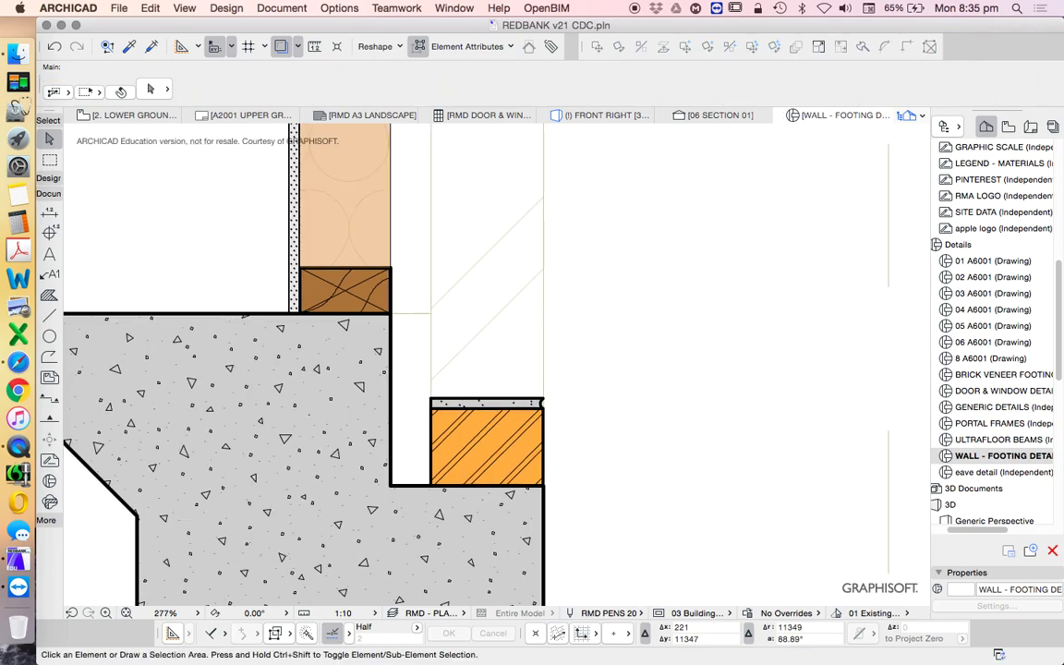
{"action": "left_click", "coordinate": [545, 450]}
{"action": "left_click", "coordinate": [558, 428], "text": "shift"}
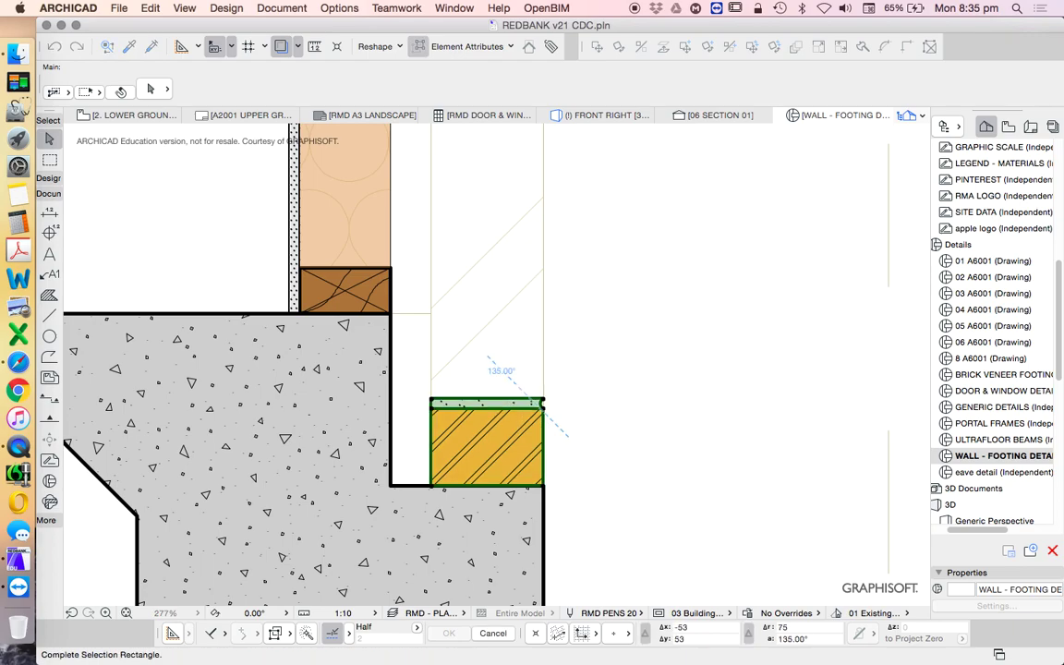
{"action": "left_click", "coordinate": [495, 366], "text": "shift"}
{"action": "left_click", "coordinate": [597, 46]}
{"action": "left_click", "coordinate": [701, 488]}
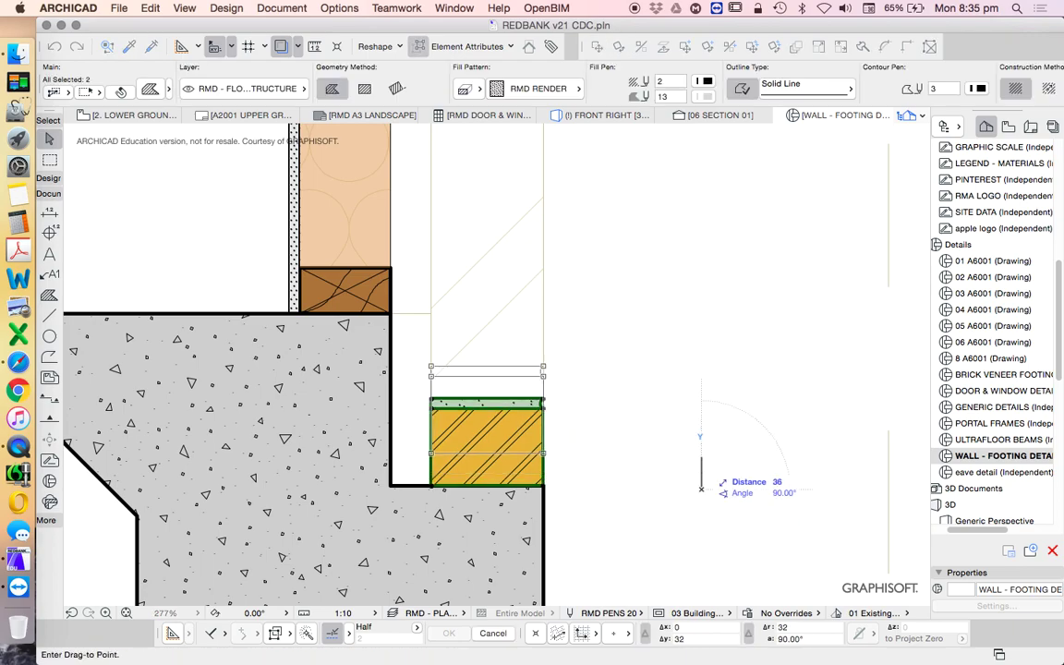
{"action": "key", "text": "Return"}
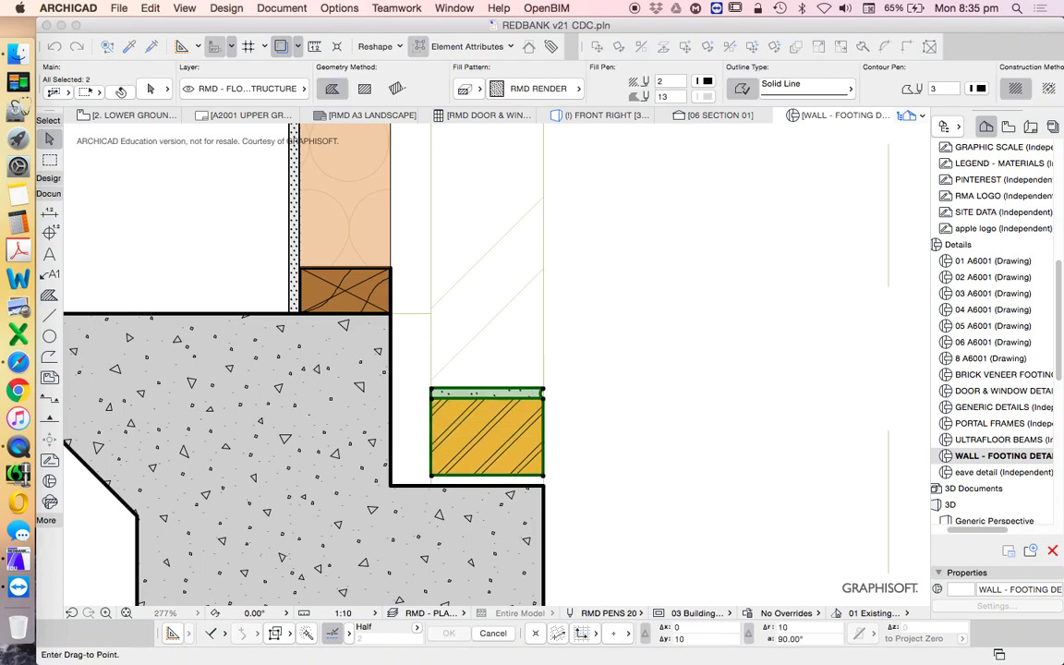
Place a copy of the mortar joint in the gap between the brick's underside and the footing rebate
{"action": "right_click", "coordinate": [614, 319]}
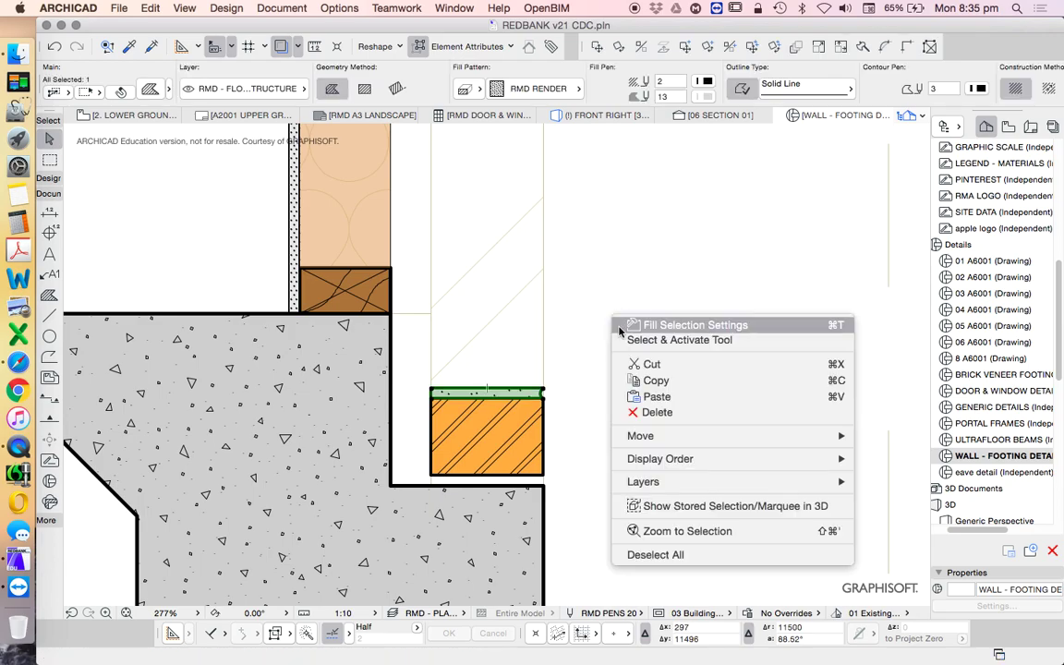
{"action": "mouse_move", "coordinate": [699, 435]}
{"action": "left_click", "coordinate": [909, 494]}
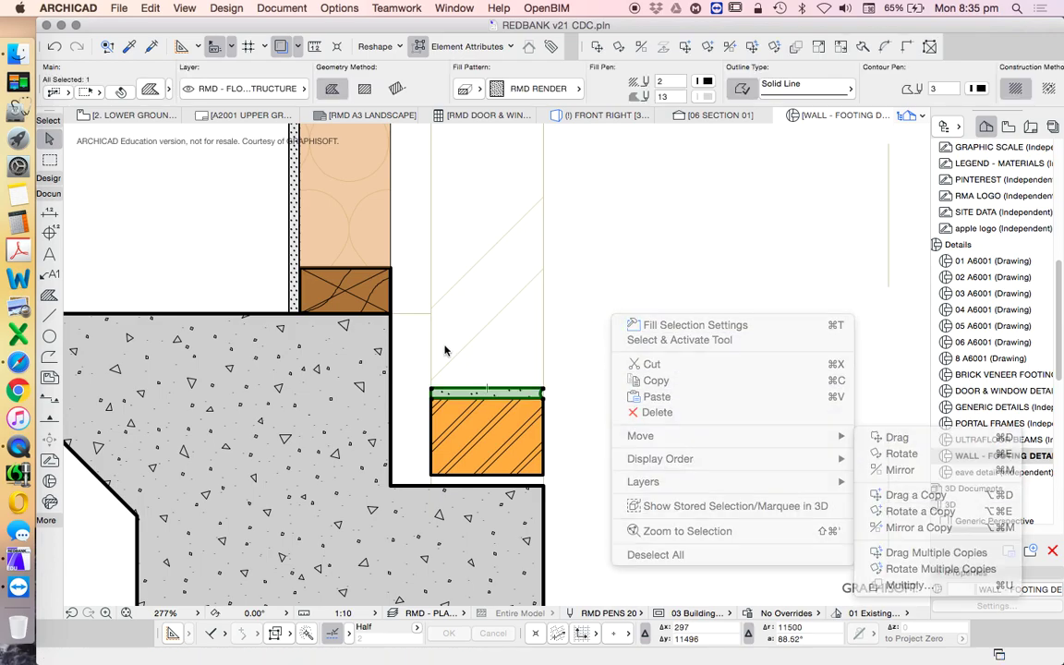
{"action": "left_click", "coordinate": [474, 392]}
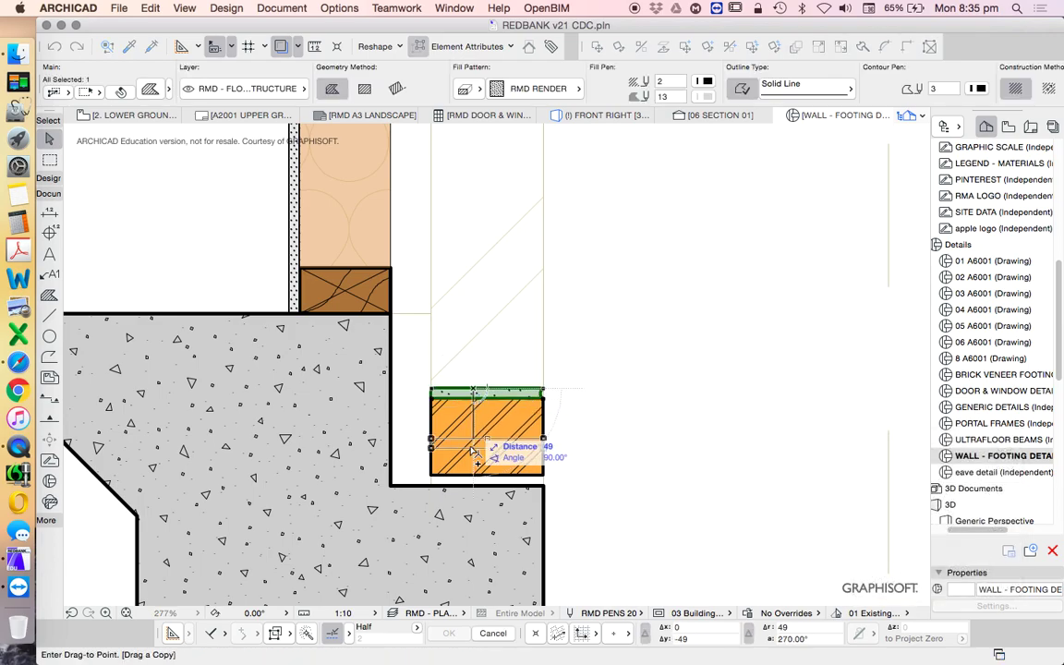
{"action": "left_click", "coordinate": [432, 476]}
{"action": "left_click", "coordinate": [611, 454]}
Change the background pen of both mortar joints, above and below the brick, to a lighter grey
{"action": "scroll", "coordinate": [564, 361], "scroll_direction": "down", "scroll_amount": 4}
{"action": "scroll", "coordinate": [541, 397], "scroll_direction": "up", "scroll_amount": 7}
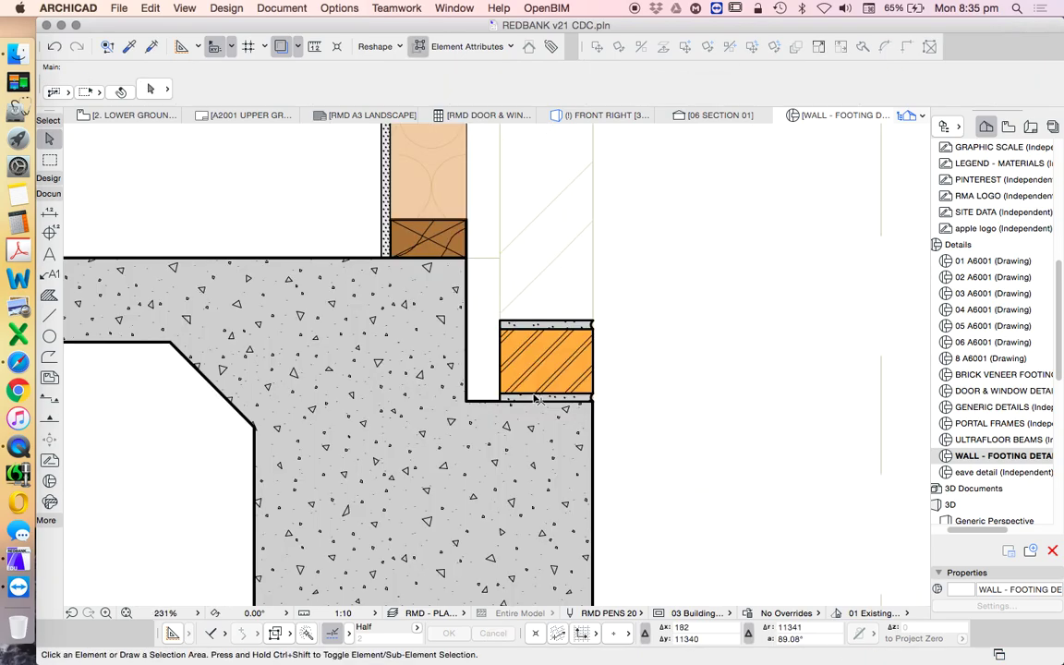
{"action": "left_click", "coordinate": [476, 408]}
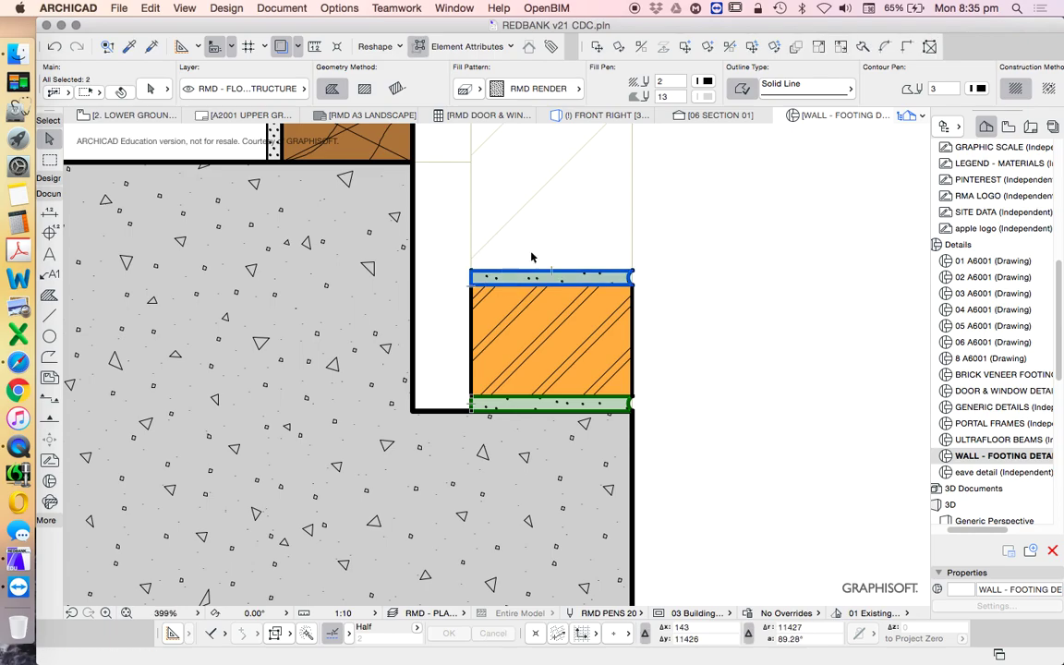
{"action": "left_click", "coordinate": [531, 273], "text": "shift"}
{"action": "left_click", "coordinate": [707, 96]}
{"action": "left_click", "coordinate": [855, 96]}
{"action": "left_click", "coordinate": [717, 274]}
{"action": "scroll", "coordinate": [502, 430], "scroll_direction": "down", "scroll_amount": 5}
{"action": "scroll", "coordinate": [485, 470], "scroll_direction": "up", "scroll_amount": 2}
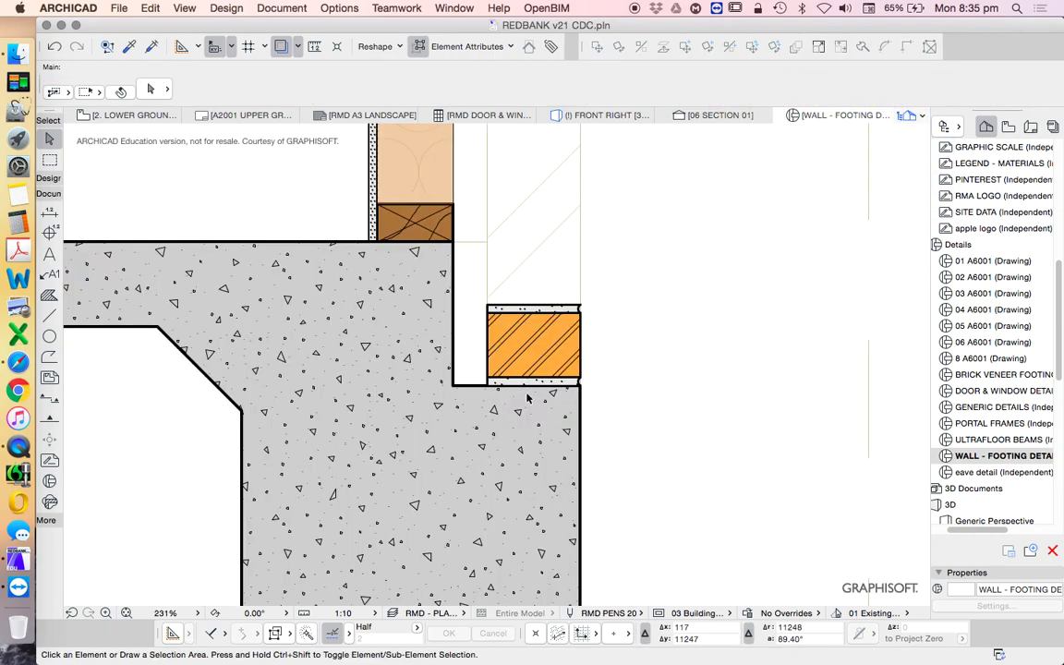
{"action": "scroll", "coordinate": [533, 396], "scroll_direction": "down", "scroll_amount": 3}
{"action": "scroll", "coordinate": [488, 348], "scroll_direction": "up", "scroll_amount": 4}
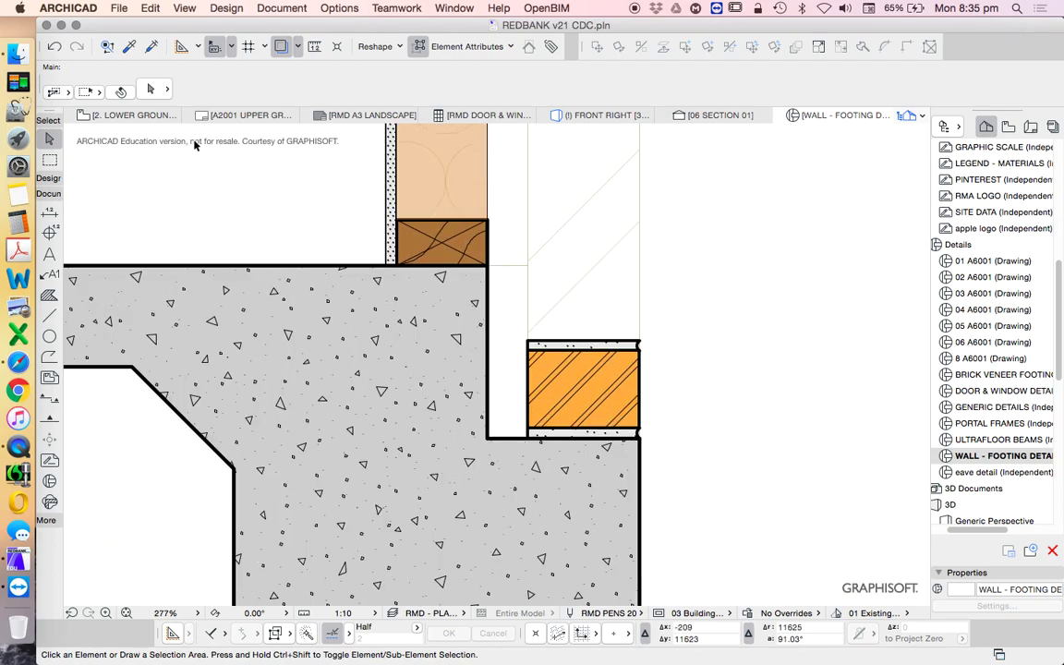
Change the timber bottom plate's fill pattern to A EMPTY FILL
{"action": "left_click", "coordinate": [475, 242]}
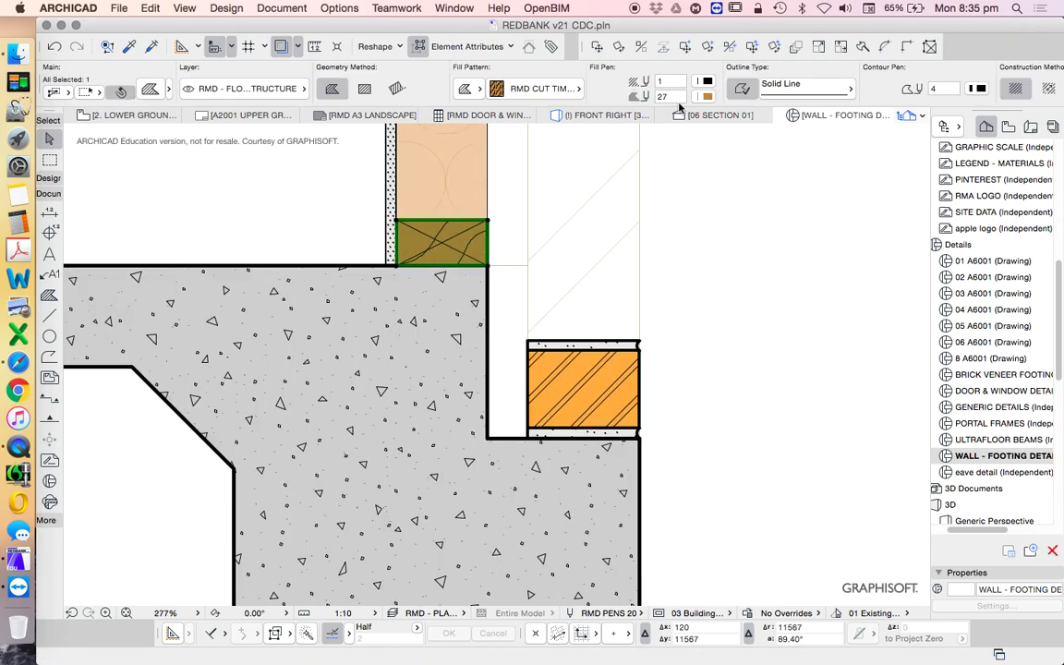
{"action": "left_click", "coordinate": [545, 88]}
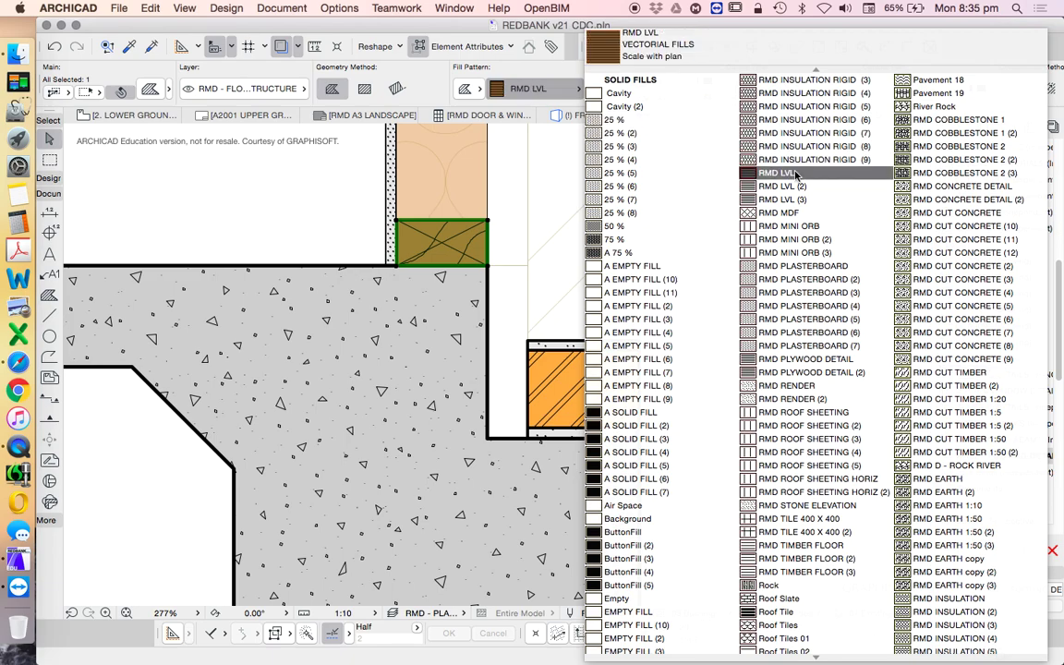
{"action": "left_click", "coordinate": [634, 266]}
{"action": "key", "text": "Escape"}
{"action": "scroll", "coordinate": [626, 466], "scroll_direction": "down", "scroll_amount": 3}
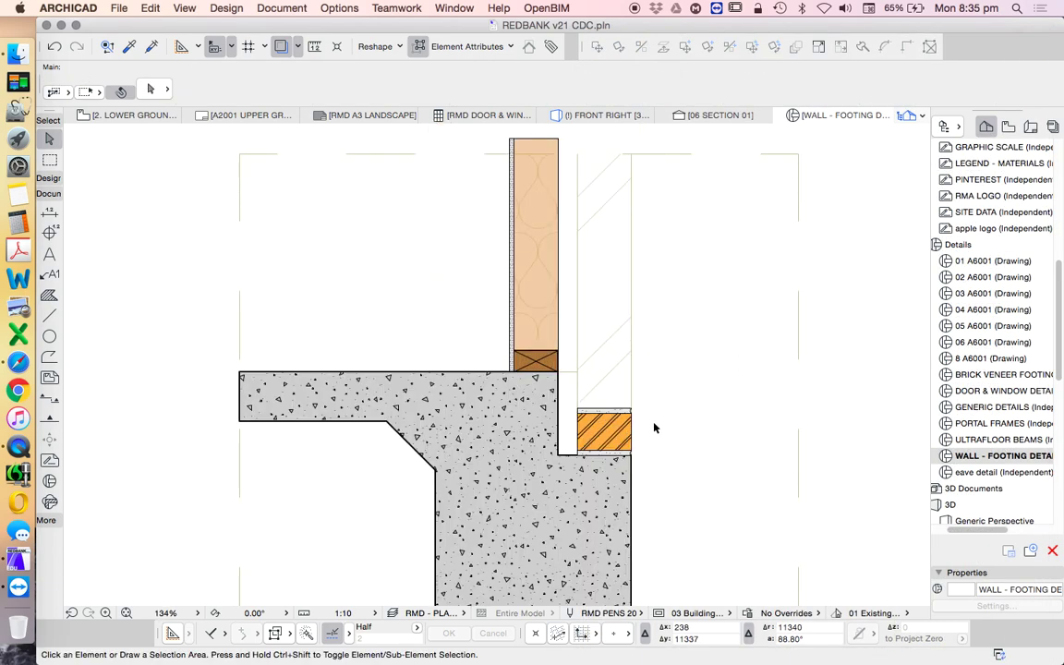
Multiply the brick and its upper mortar joint straight up past the wall top, using Spread with 86 mm spacing
{"action": "left_click", "coordinate": [652, 435]}
{"action": "left_click", "coordinate": [650, 439]}
{"action": "scroll", "coordinate": [658, 456], "scroll_direction": "up", "scroll_amount": 3}
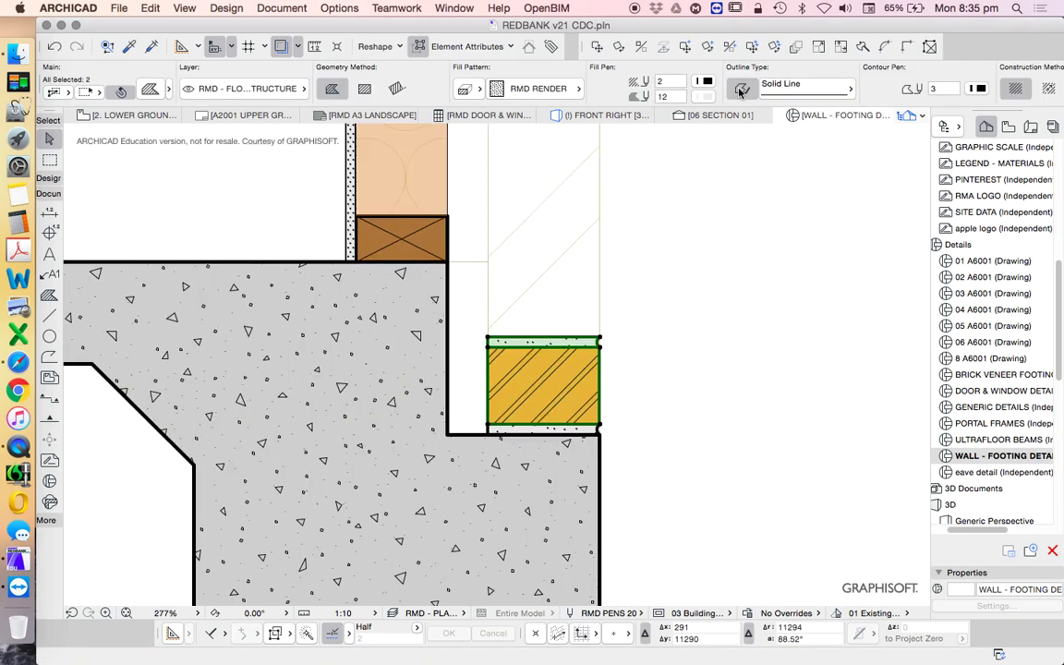
{"action": "left_click", "coordinate": [797, 47]}
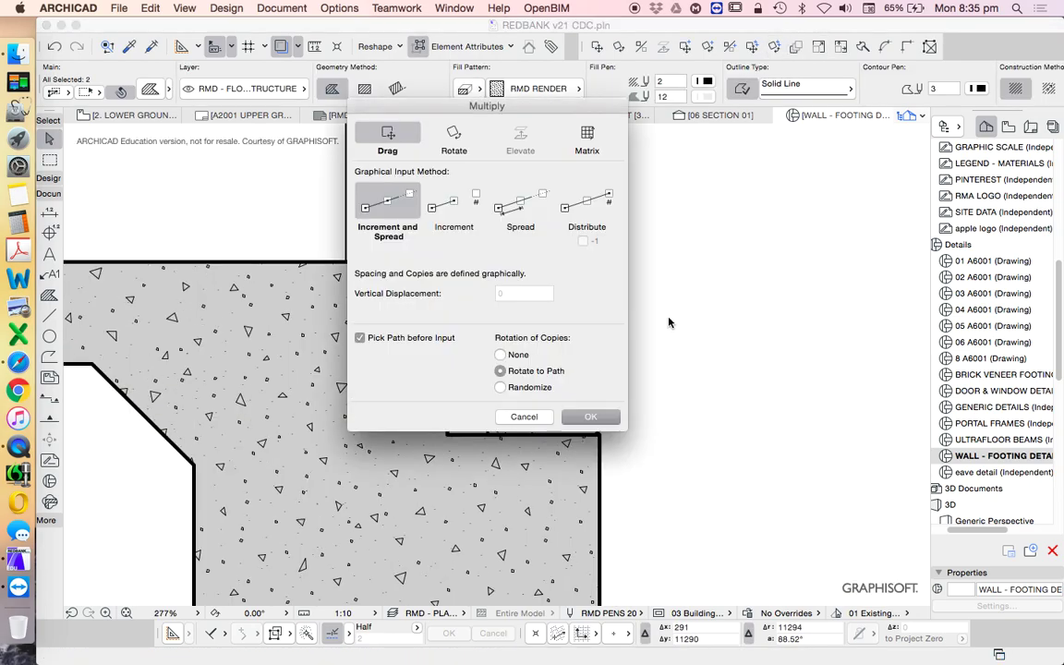
{"action": "left_click", "coordinate": [520, 201]}
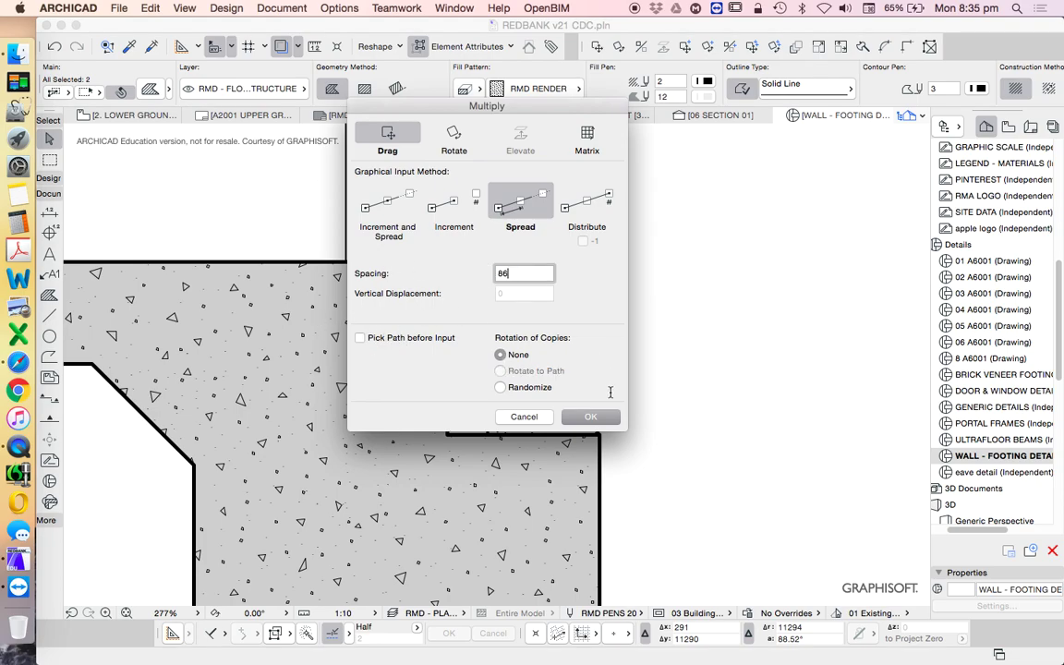
{"action": "left_click", "coordinate": [599, 418]}
{"action": "scroll", "coordinate": [600, 420], "scroll_direction": "down", "scroll_amount": 5}
{"action": "left_click", "coordinate": [602, 407]}
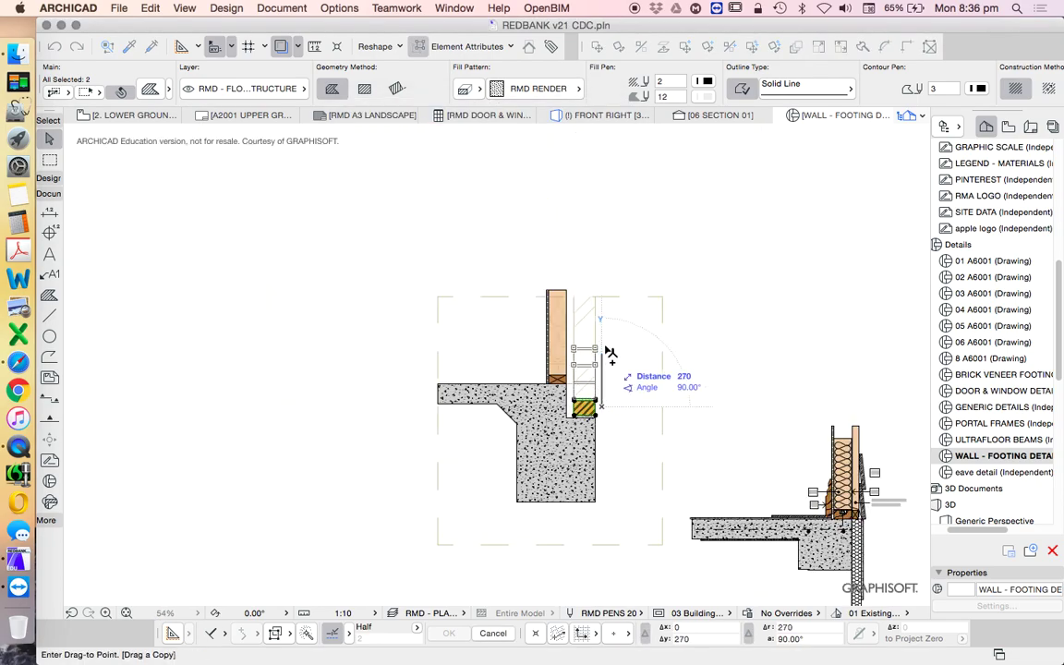
{"action": "left_click", "coordinate": [609, 280]}
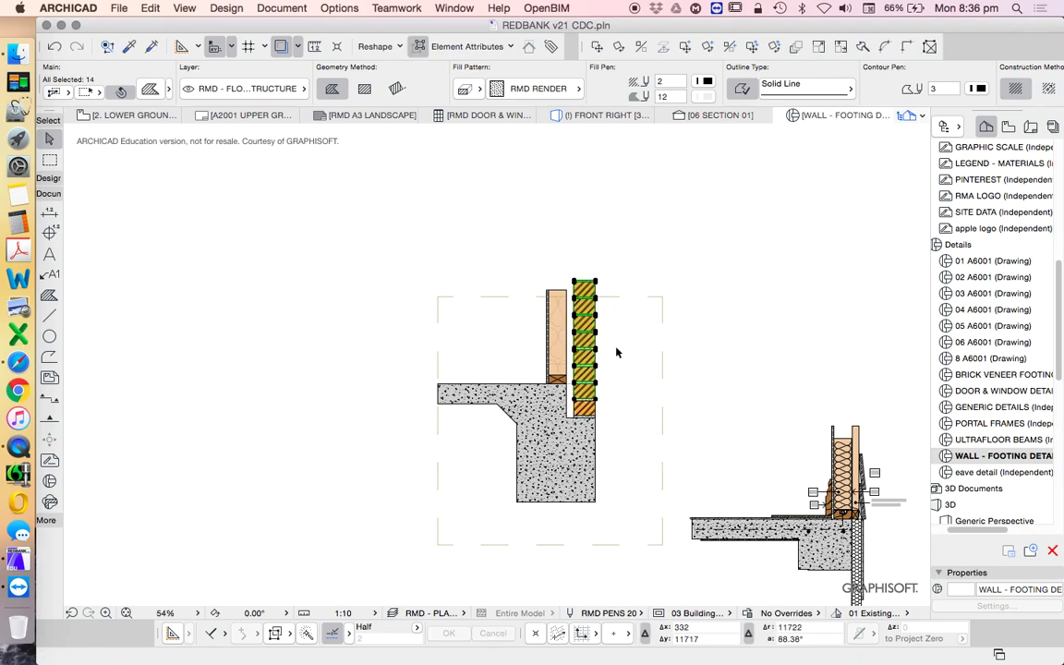
Copy the Fiber Insulation 21 object from the reference detail into the wall frame, centred on the bottom plate's upper edge
{"action": "scroll", "coordinate": [601, 346], "scroll_direction": "up", "scroll_amount": 2}
{"action": "scroll", "coordinate": [568, 324], "scroll_direction": "down", "scroll_amount": 3}
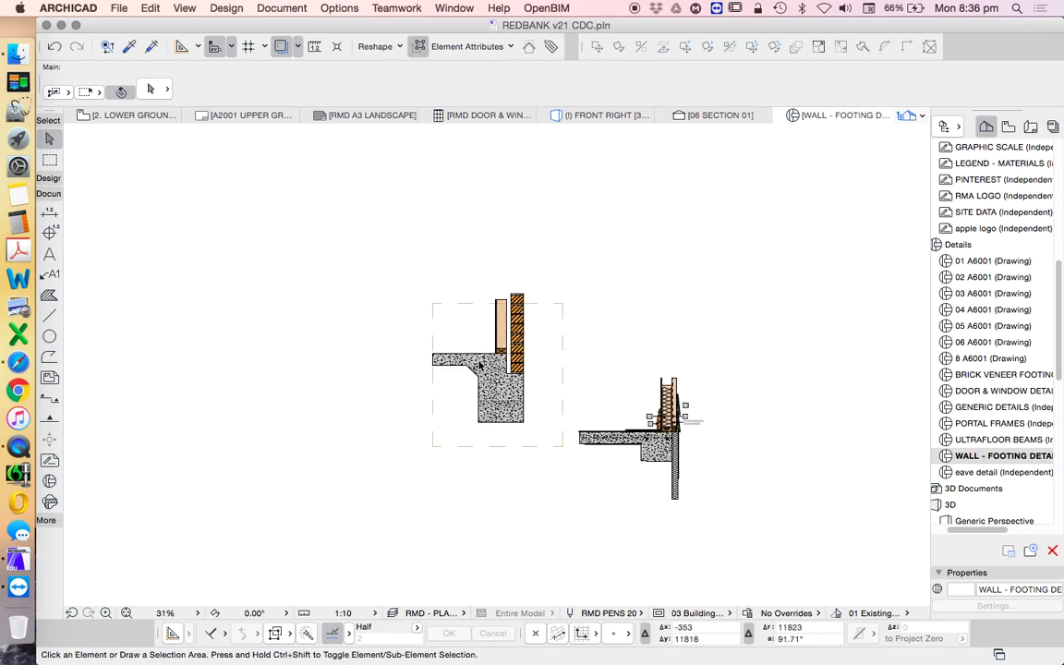
{"action": "scroll", "coordinate": [543, 358], "scroll_direction": "up", "scroll_amount": 1}
{"action": "left_click", "coordinate": [749, 380]}
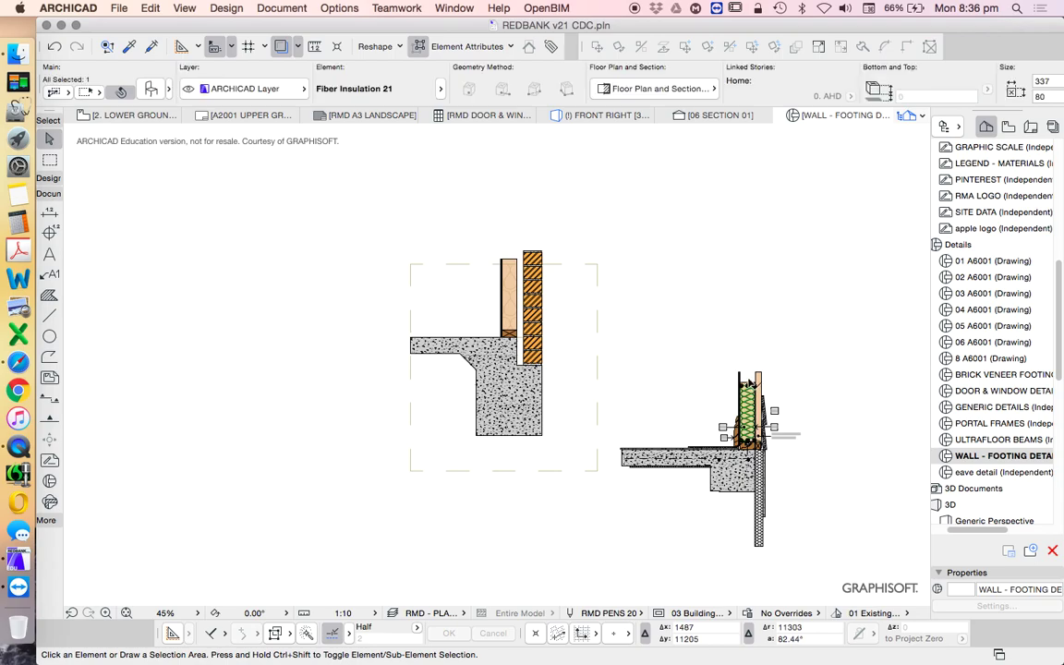
{"action": "left_click", "coordinate": [756, 442]}
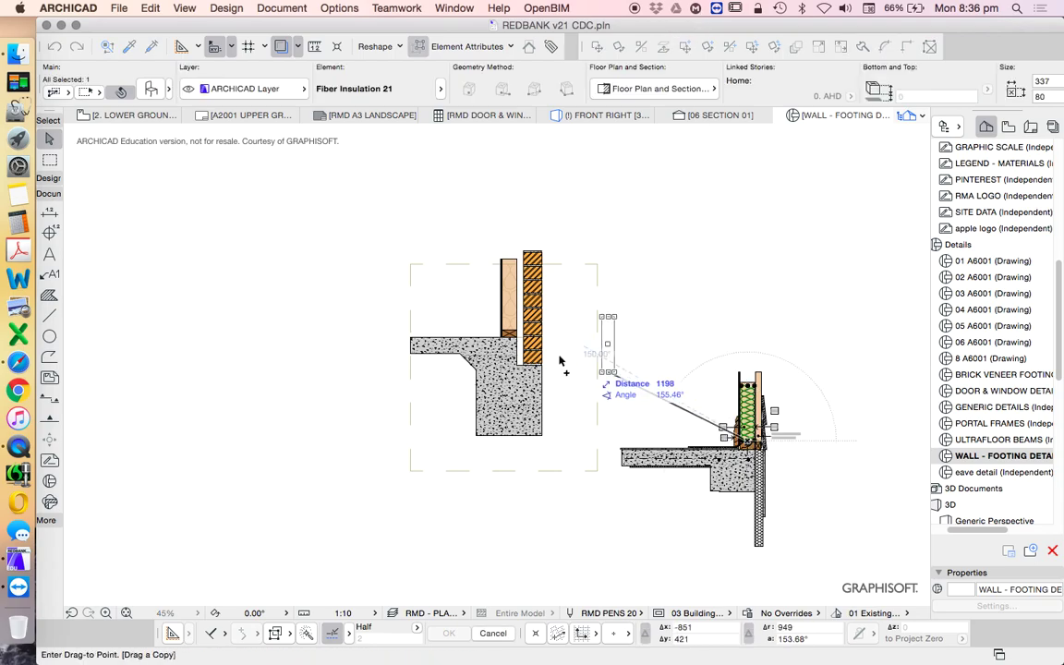
{"action": "scroll", "coordinate": [503, 328], "scroll_direction": "up", "scroll_amount": 10}
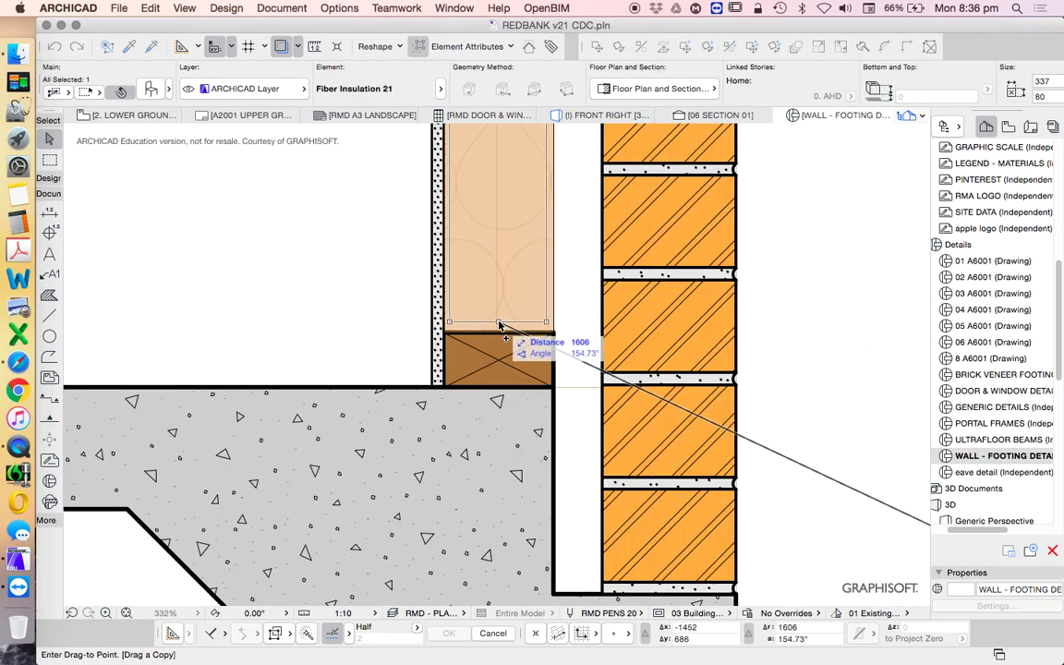
{"action": "left_click", "coordinate": [497, 321]}
Stretch the copied insulation upward to the top of the wall frame
{"action": "scroll", "coordinate": [554, 369], "scroll_direction": "down", "scroll_amount": 2}
{"action": "left_click", "coordinate": [749, 366]}
{"action": "scroll", "coordinate": [739, 369], "scroll_direction": "down", "scroll_amount": 7}
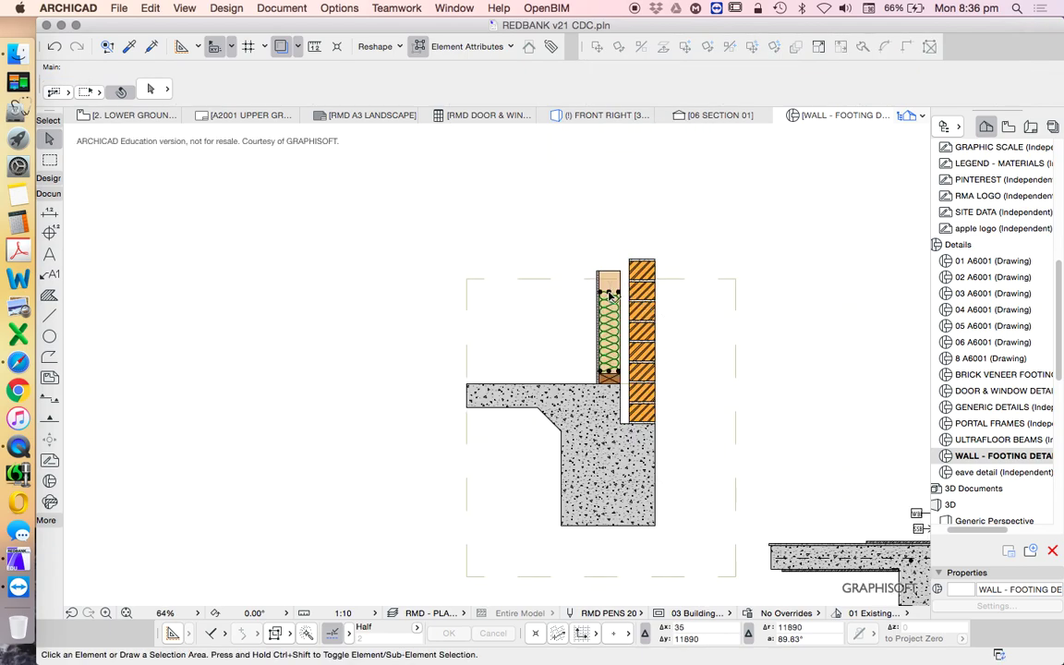
{"action": "left_click", "coordinate": [610, 294]}
{"action": "left_click", "coordinate": [760, 266]}
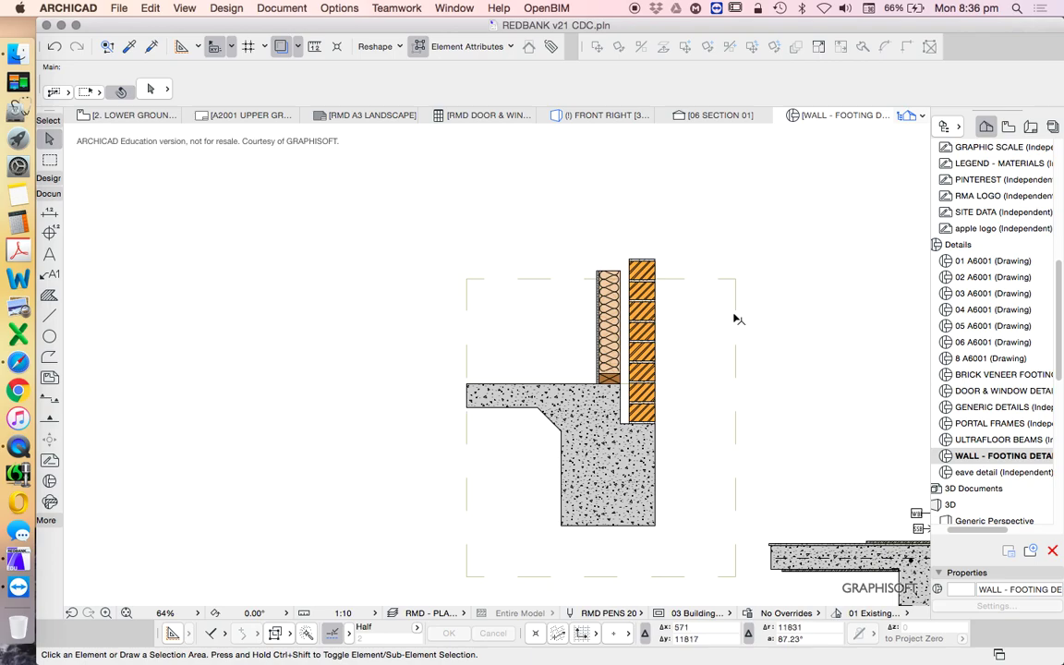
Set the Fill tool to the Cavity pattern with foreground and background pens 11 and the outline turned off
{"action": "scroll", "coordinate": [736, 318], "scroll_direction": "down", "scroll_amount": 5}
{"action": "scroll", "coordinate": [694, 369], "scroll_direction": "up", "scroll_amount": 4}
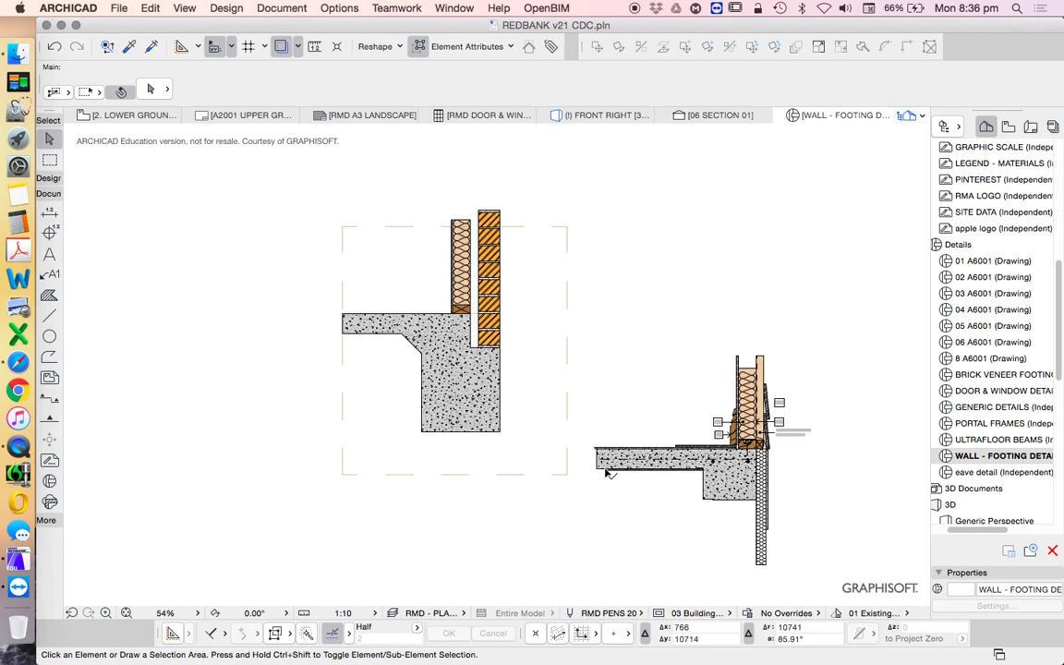
{"action": "scroll", "coordinate": [613, 416], "scroll_direction": "down", "scroll_amount": 1}
{"action": "left_click", "coordinate": [49, 295]}
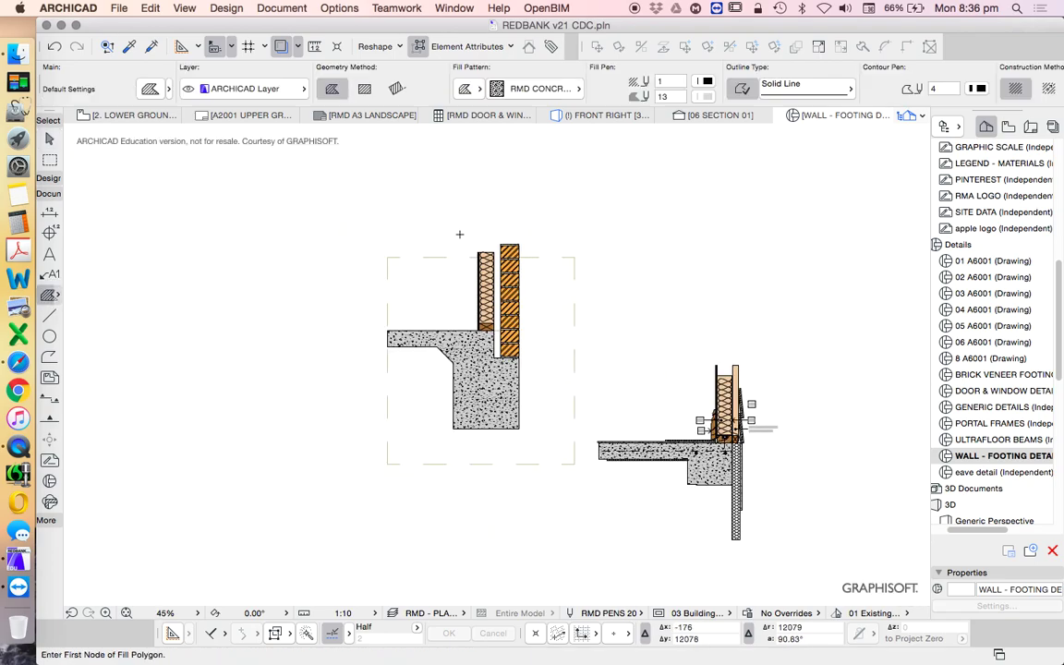
{"action": "scroll", "coordinate": [498, 256], "scroll_direction": "up", "scroll_amount": 6}
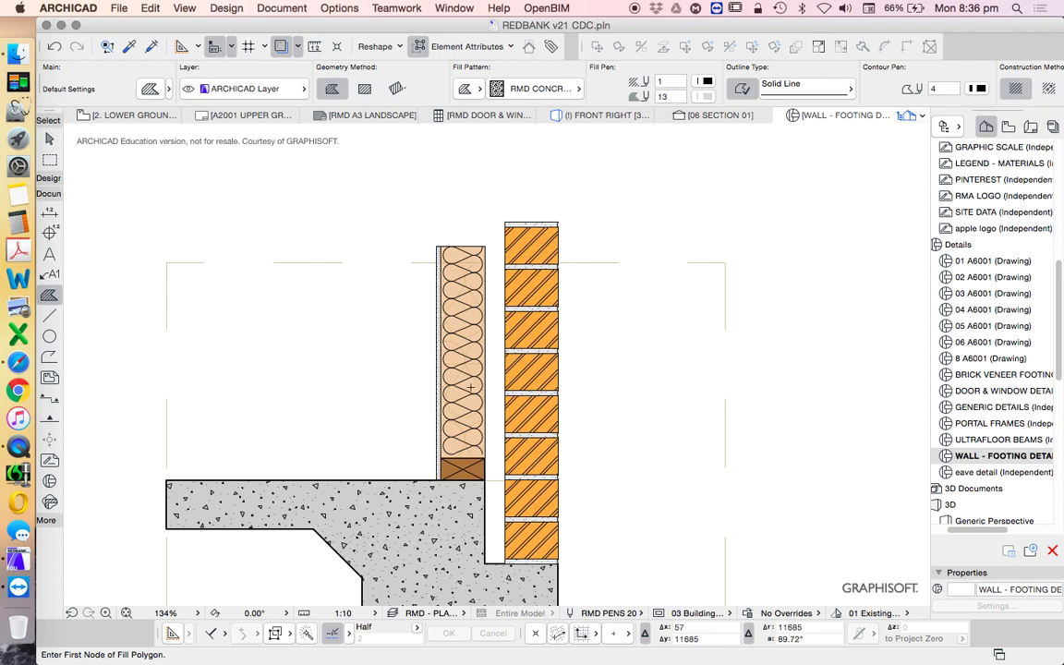
{"action": "scroll", "coordinate": [458, 229], "scroll_direction": "down", "scroll_amount": 1}
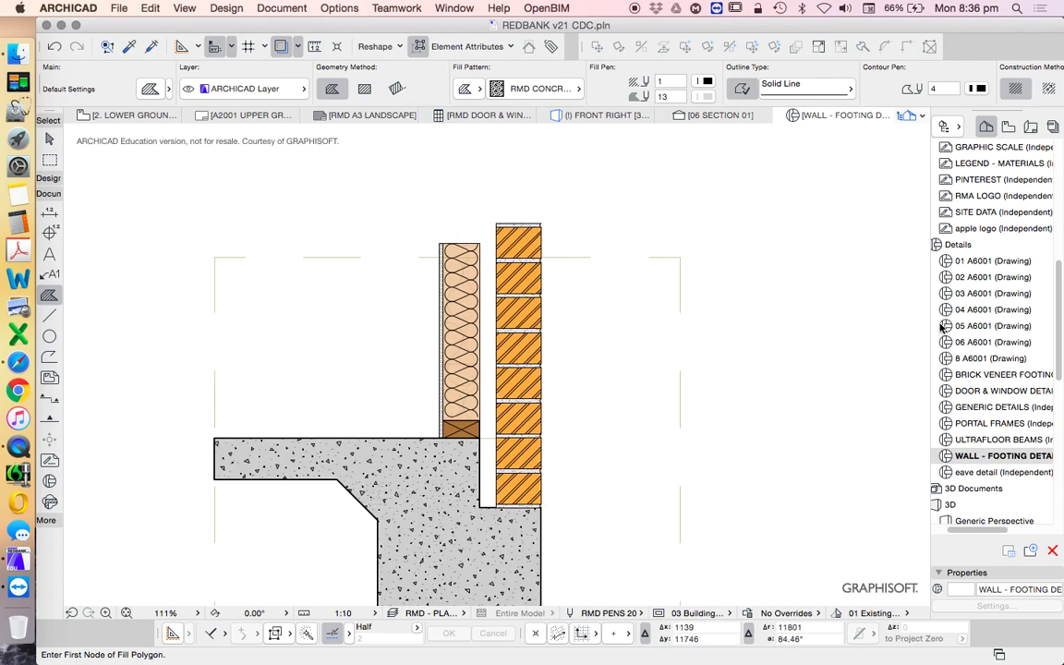
{"action": "left_click", "coordinate": [558, 89]}
{"action": "left_click", "coordinate": [623, 100]}
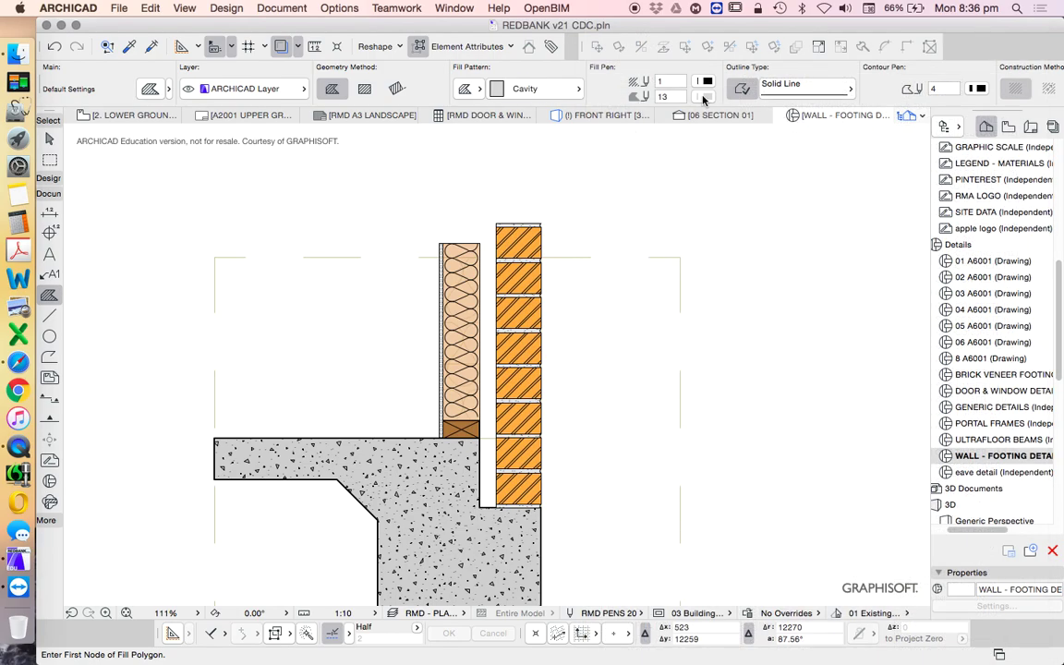
{"action": "left_click", "coordinate": [704, 98]}
{"action": "left_click", "coordinate": [841, 96]}
{"action": "left_click", "coordinate": [707, 82]}
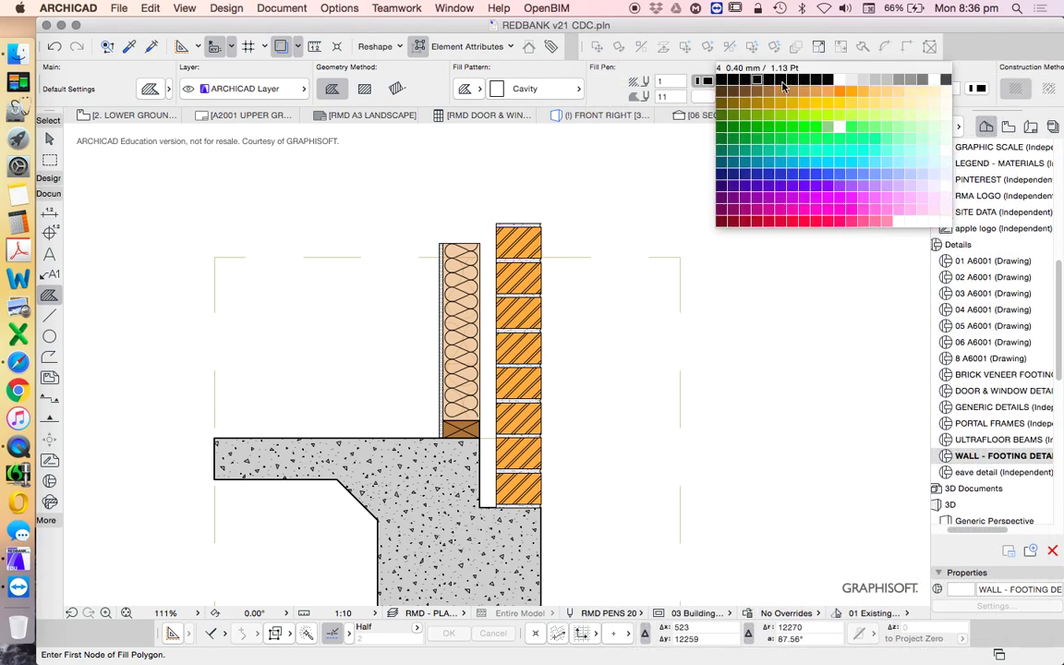
{"action": "left_click", "coordinate": [840, 80]}
{"action": "scroll", "coordinate": [525, 216], "scroll_direction": "down", "scroll_amount": 3}
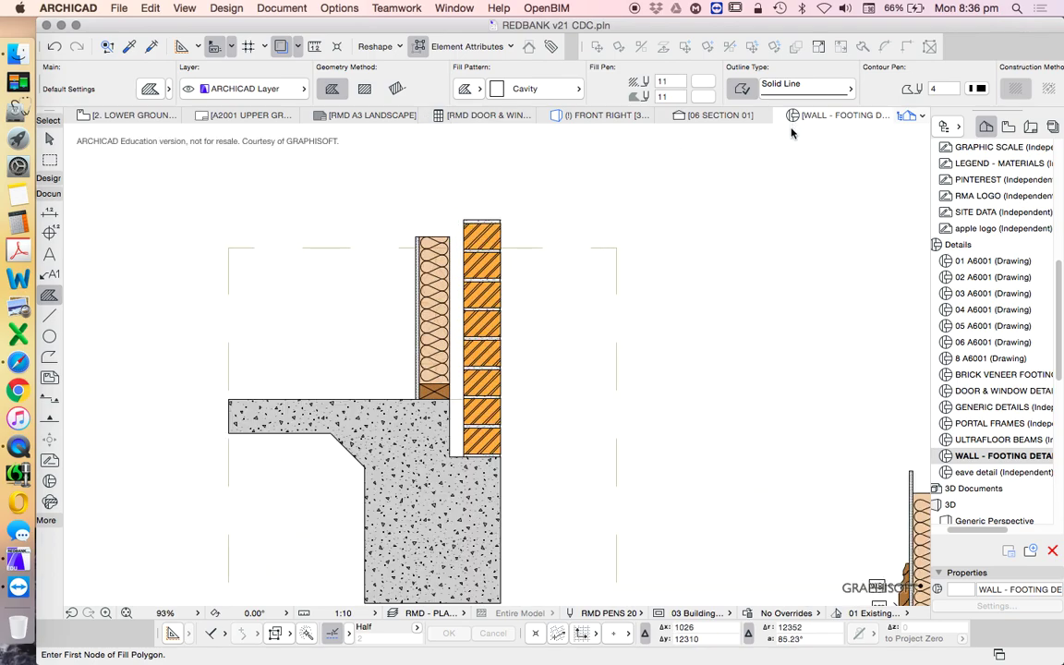
{"action": "left_click", "coordinate": [744, 90]}
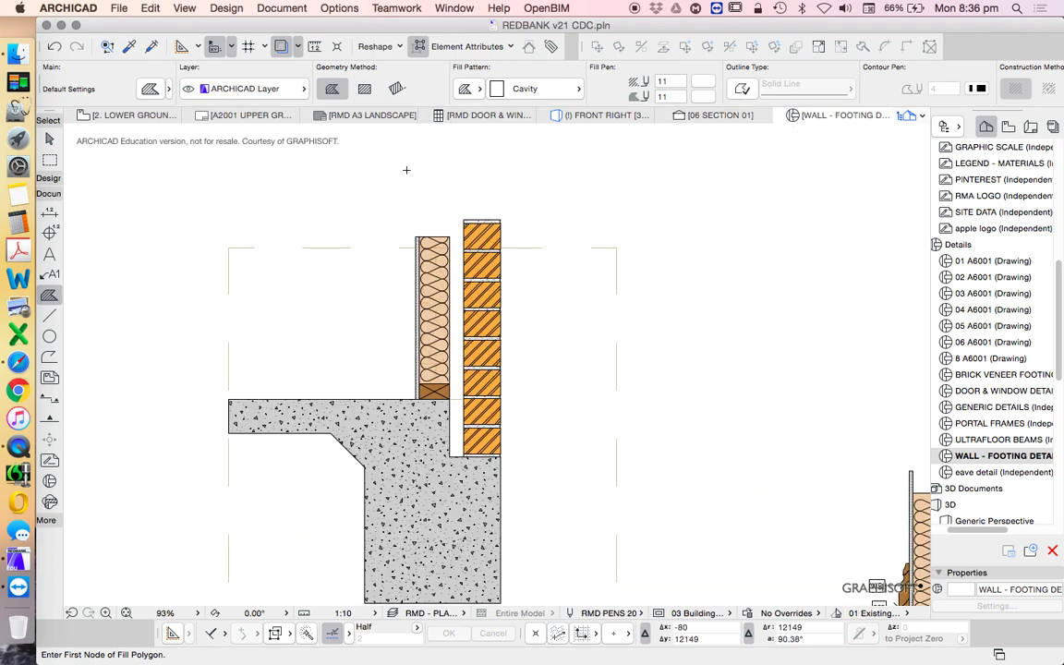
Draw a rectangular masking fill across the tops of the frame wall and brickwork, down to the detail boundary line
{"action": "left_click", "coordinate": [364, 90]}
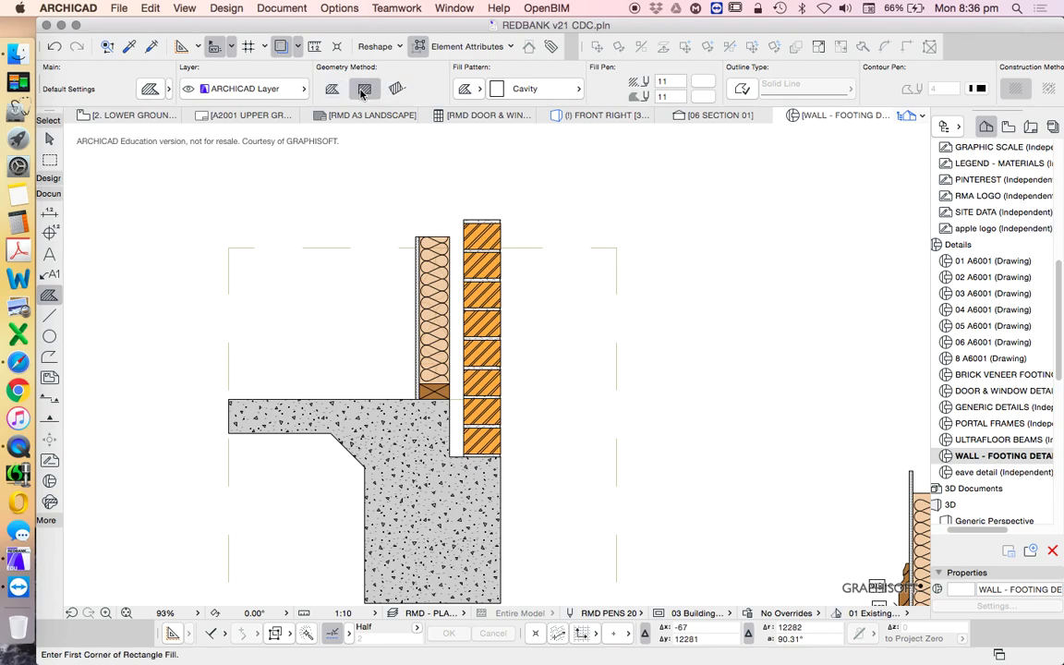
{"action": "left_click", "coordinate": [418, 203]}
{"action": "left_click", "coordinate": [561, 244]}
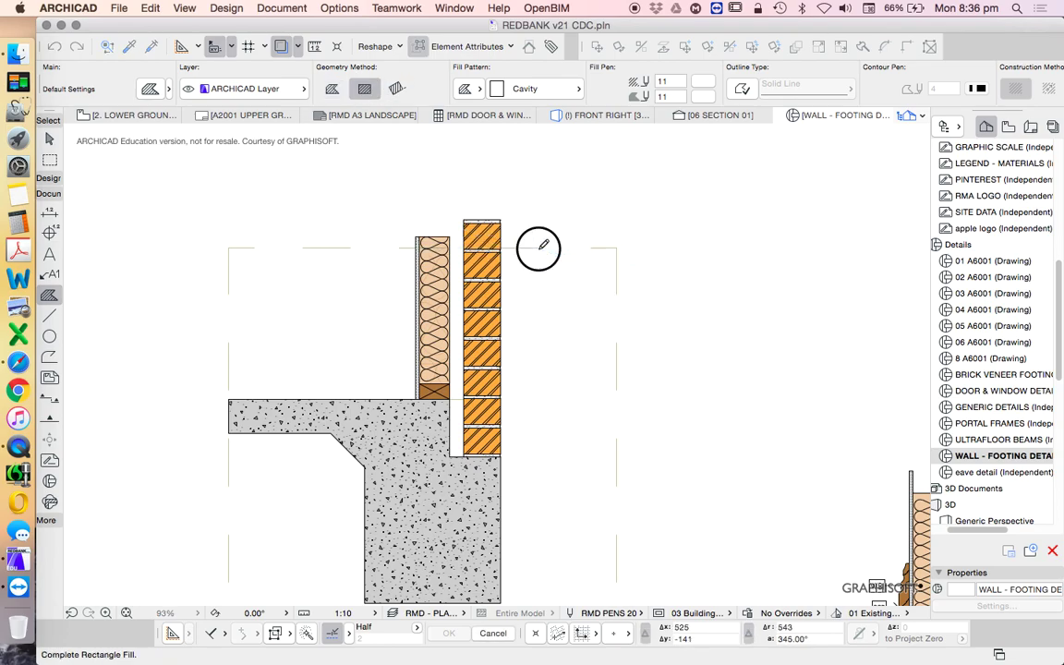
Bring the masking fill to the front so it also covers the protruding insulation
{"action": "left_click", "coordinate": [49, 138]}
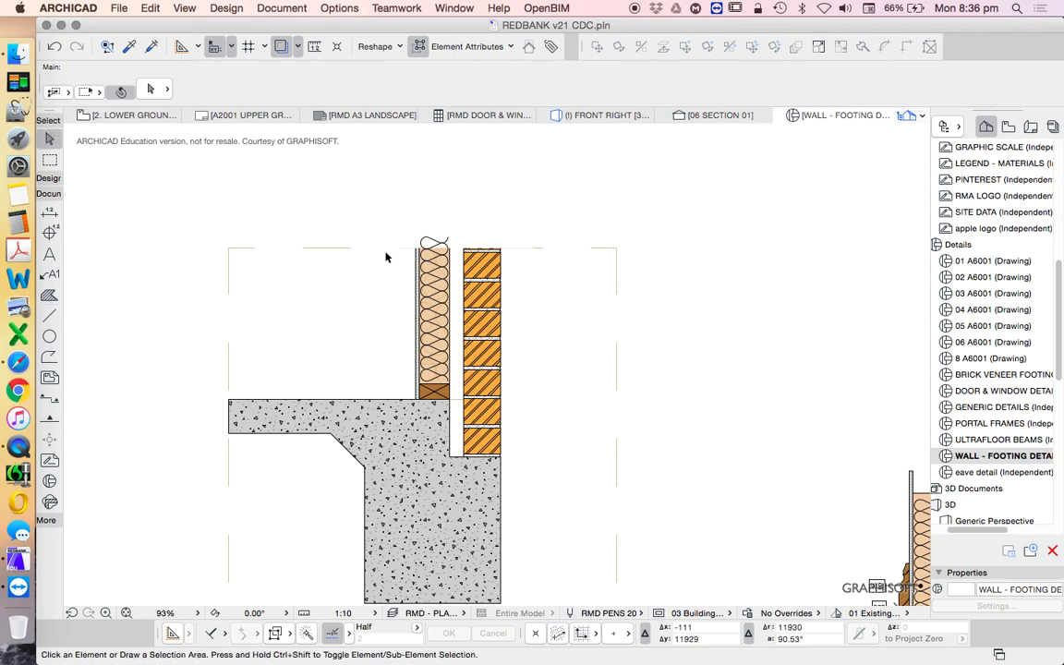
{"action": "left_click", "coordinate": [395, 249]}
{"action": "right_click", "coordinate": [642, 169]}
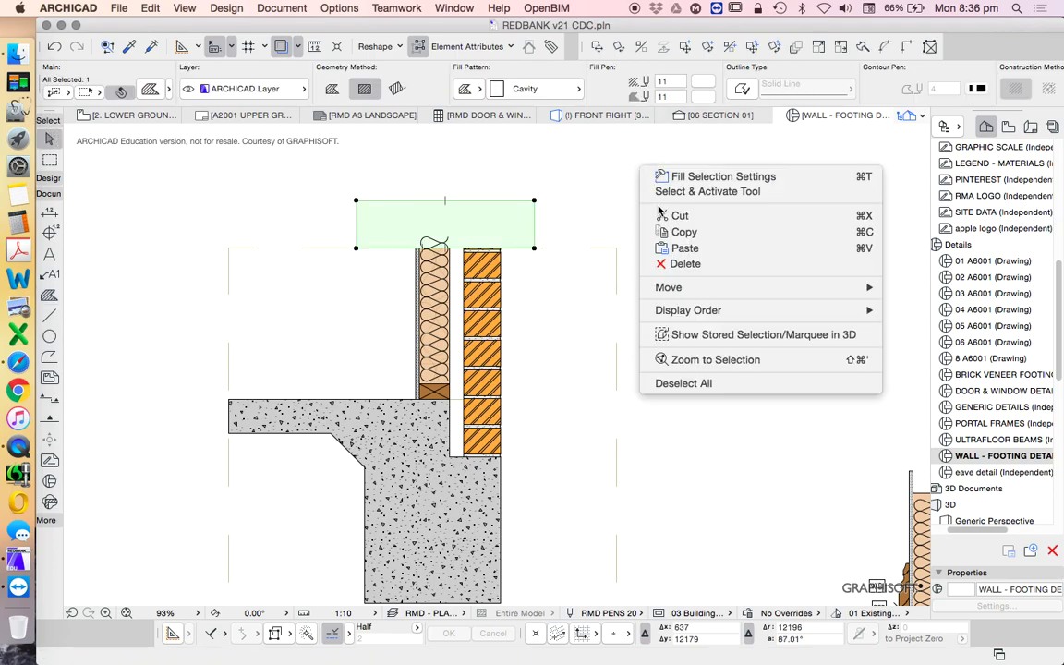
{"action": "mouse_move", "coordinate": [725, 310]}
{"action": "left_click", "coordinate": [910, 312]}
{"action": "left_click", "coordinate": [684, 230]}
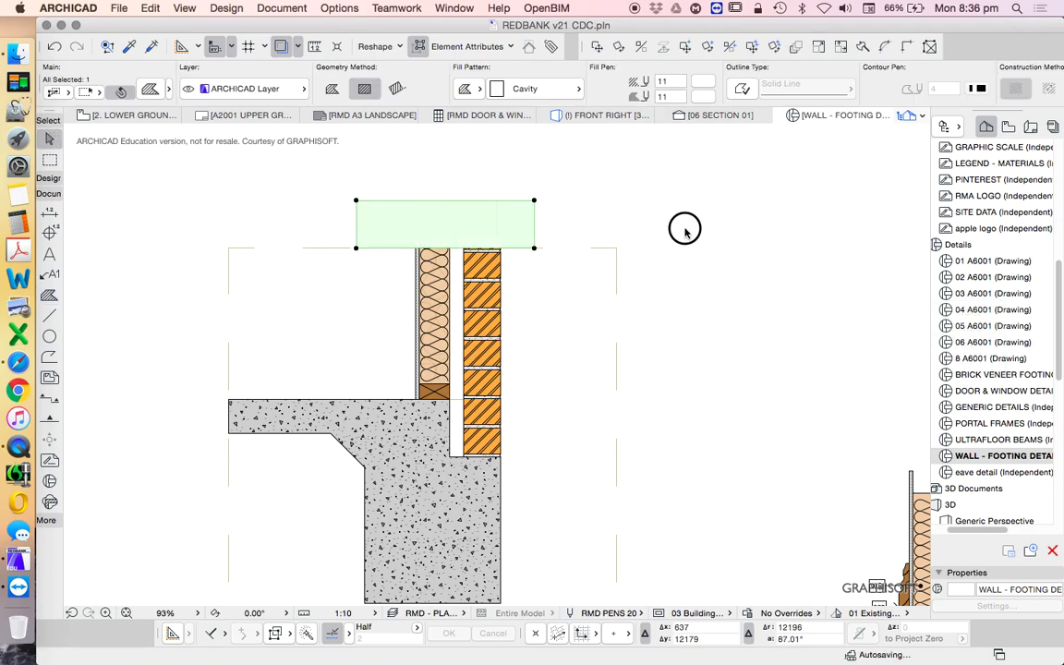
Move the masking fill up slightly so its lower edge clears the detail boundary line
{"action": "scroll", "coordinate": [432, 236], "scroll_direction": "up", "scroll_amount": 5}
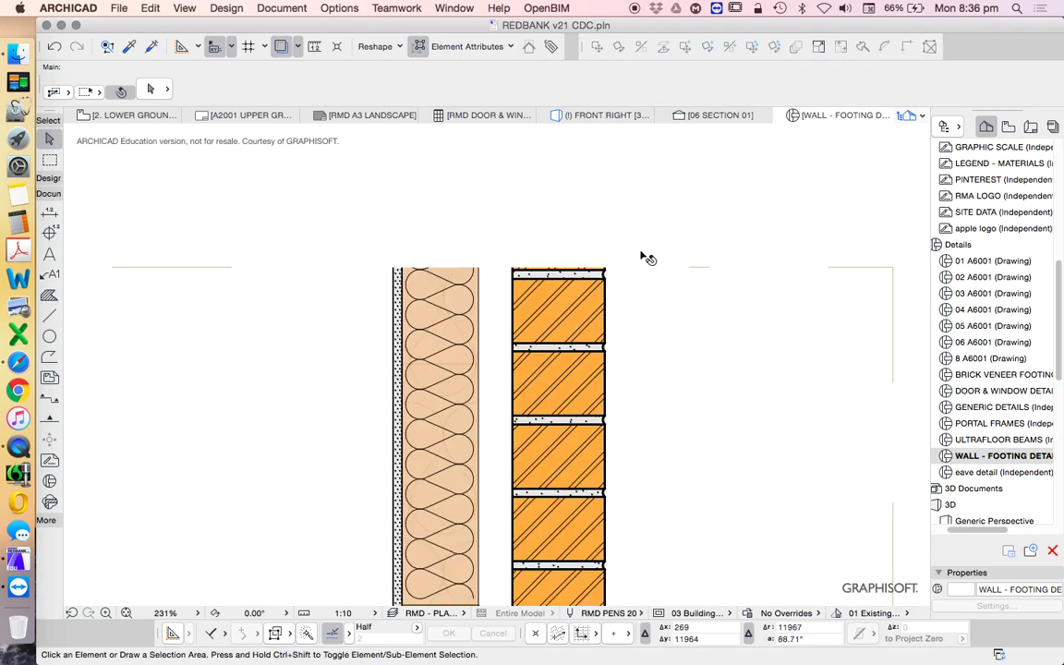
{"action": "left_click", "coordinate": [641, 251]}
{"action": "left_click_drag", "start_coordinate": [642, 251], "coordinate": [642, 241]}
{"action": "left_click", "coordinate": [747, 233]}
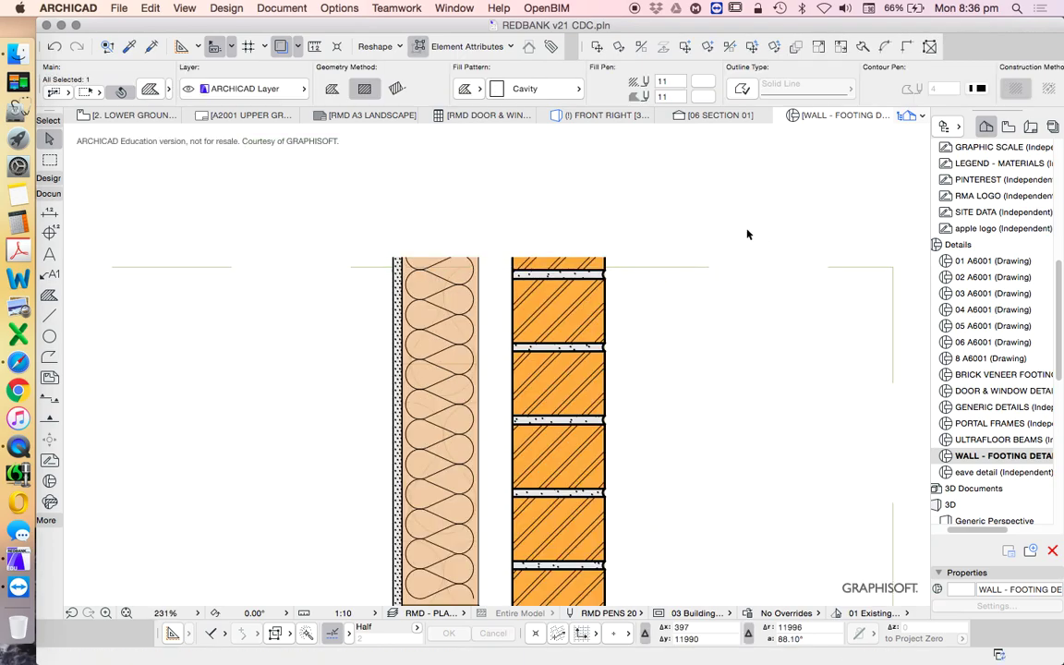
{"action": "left_click", "coordinate": [748, 233]}
Nudge the masking fill a little further up above the topmost visible brick course
{"action": "scroll", "coordinate": [513, 245], "scroll_direction": "down", "scroll_amount": 3}
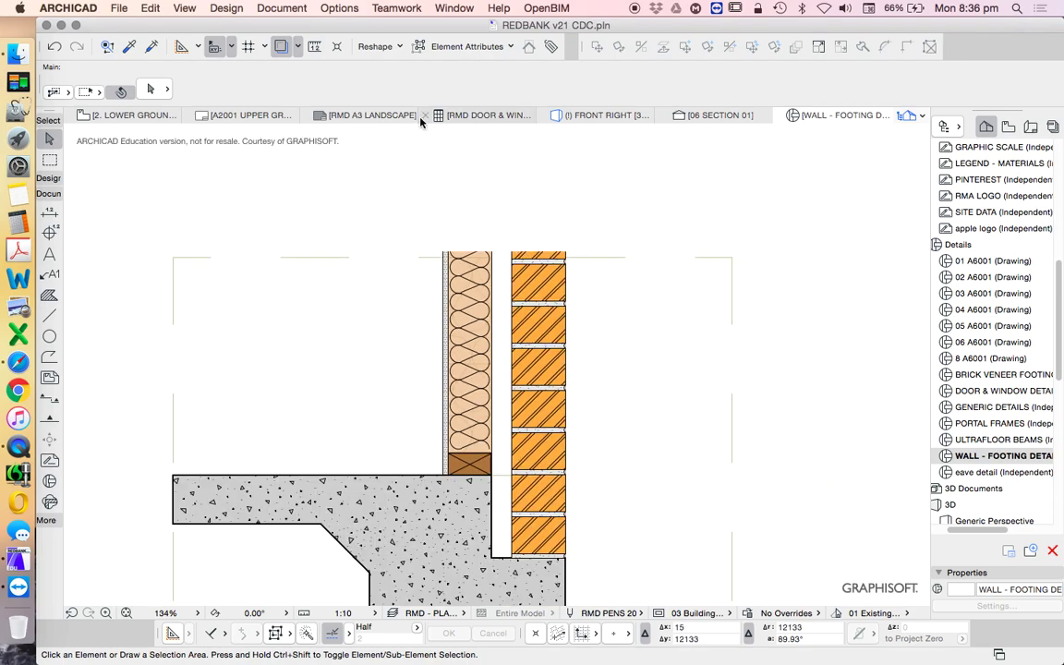
{"action": "scroll", "coordinate": [471, 249], "scroll_direction": "up", "scroll_amount": 5}
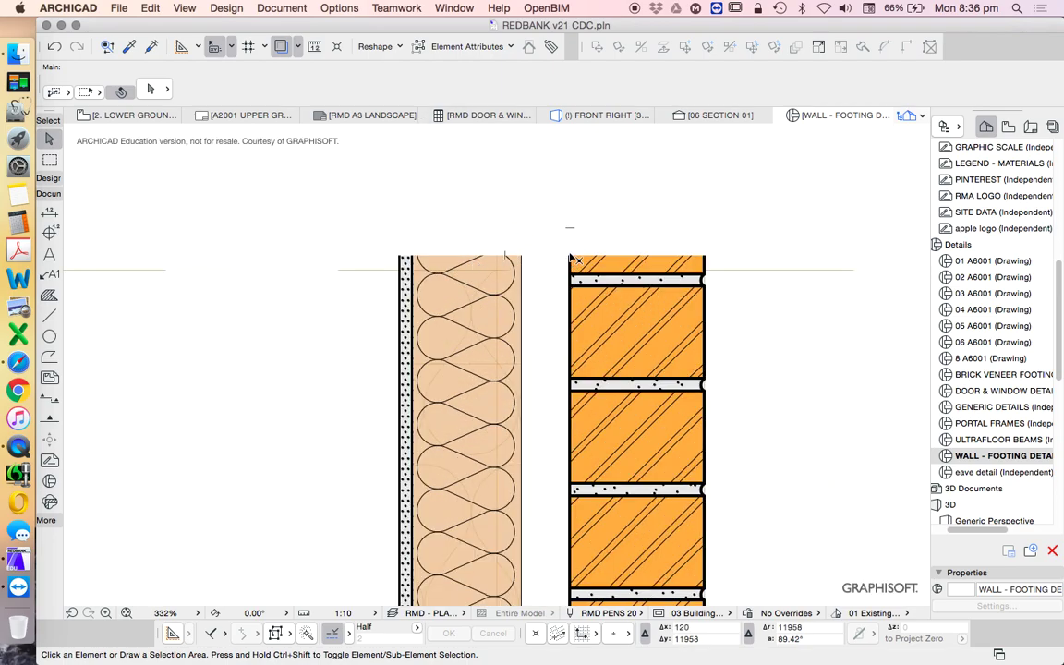
{"action": "left_click", "coordinate": [686, 254]}
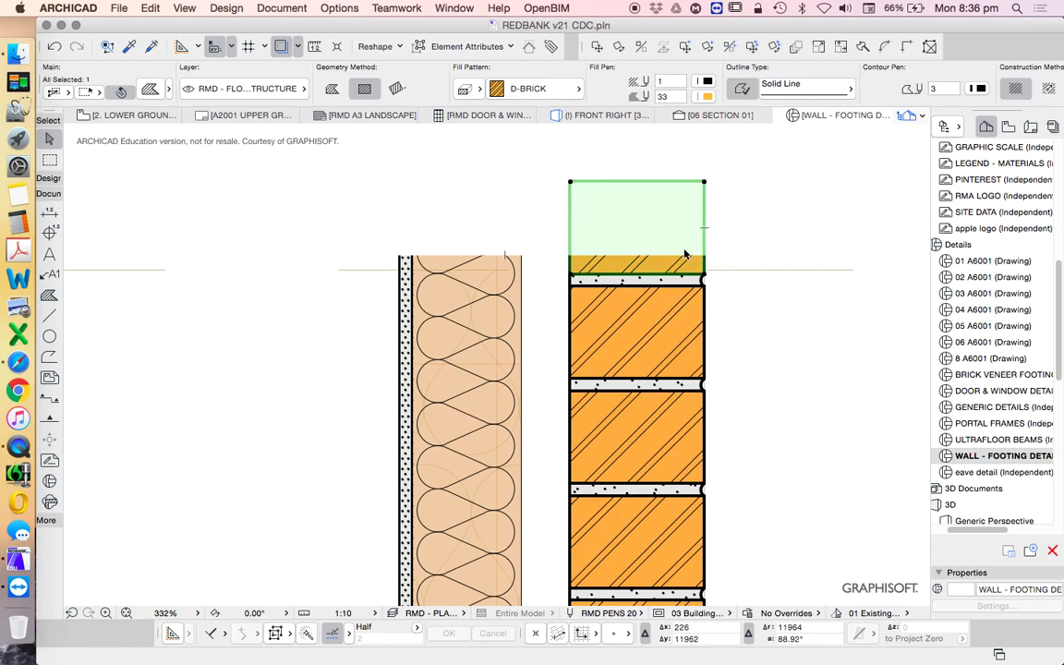
{"action": "left_click", "coordinate": [714, 259]}
{"action": "key", "text": "Escape"}
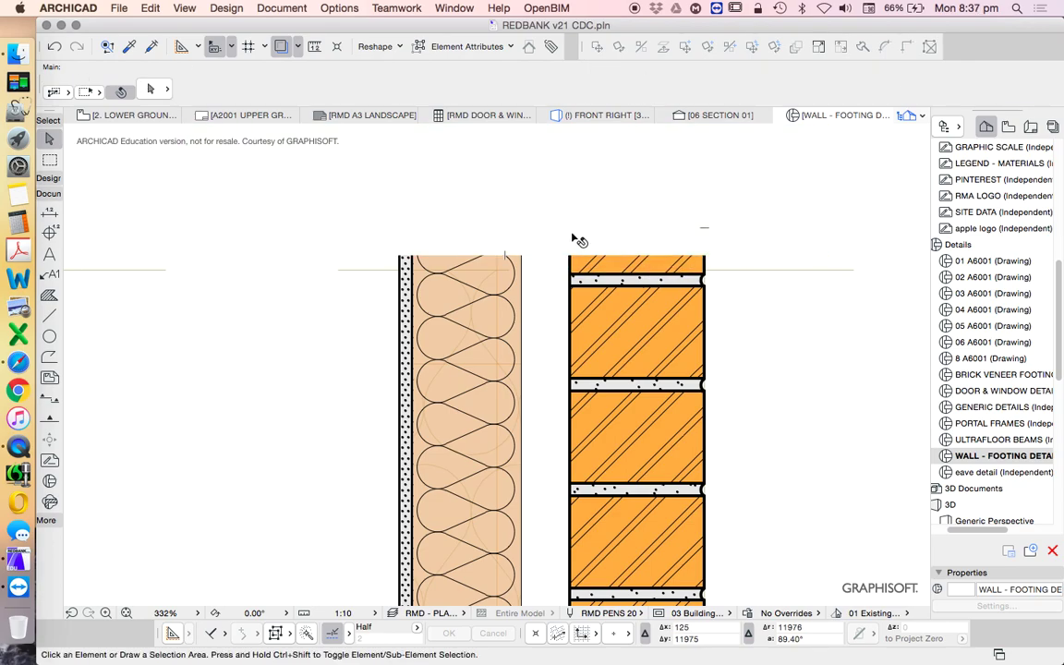
{"action": "scroll", "coordinate": [563, 286], "scroll_direction": "down", "scroll_amount": 2}
{"action": "left_click_drag", "start_coordinate": [588, 226], "coordinate": [596, 218]}
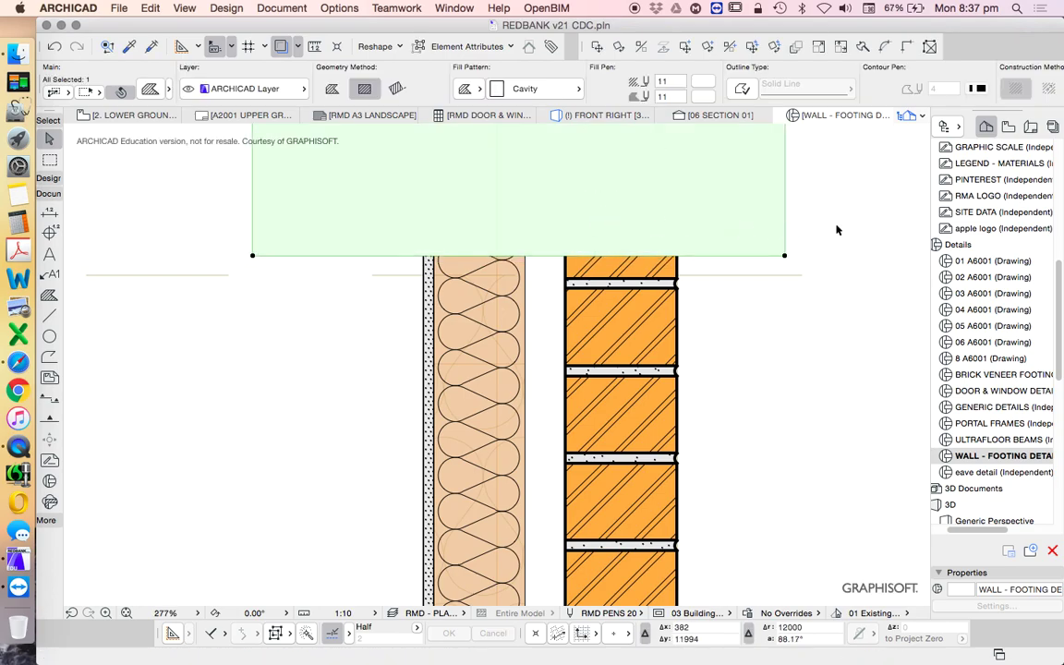
{"action": "key", "text": "Escape"}
{"action": "scroll", "coordinate": [517, 305], "scroll_direction": "down", "scroll_amount": 5}
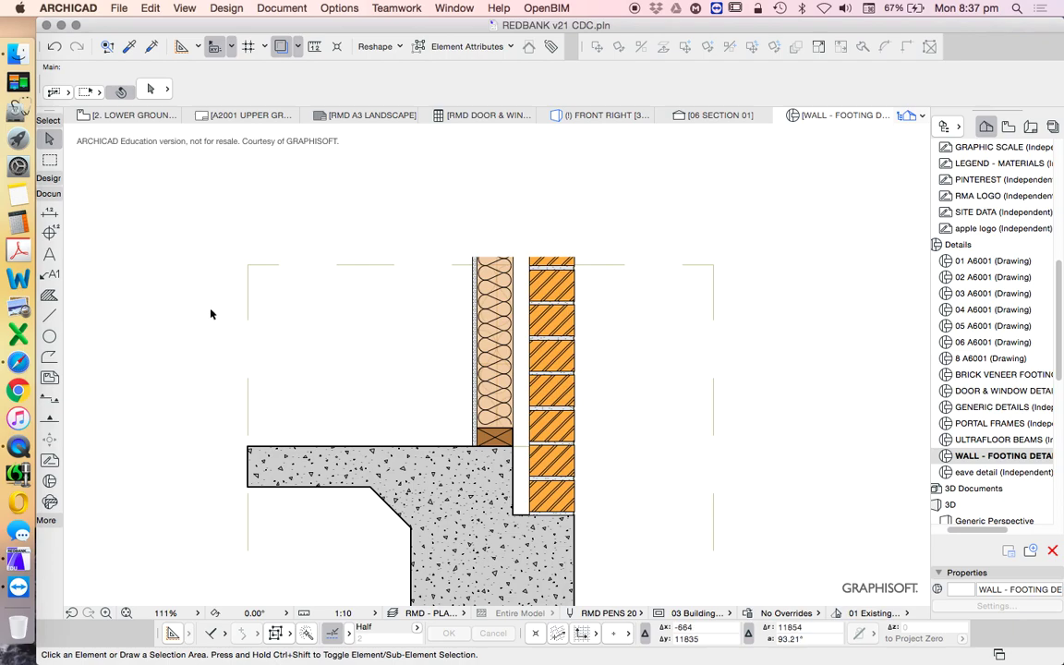
Search the object library for a break line symbol using the terms "BREAK" and "LINE"
{"action": "scroll", "coordinate": [270, 316], "scroll_direction": "down", "scroll_amount": 1}
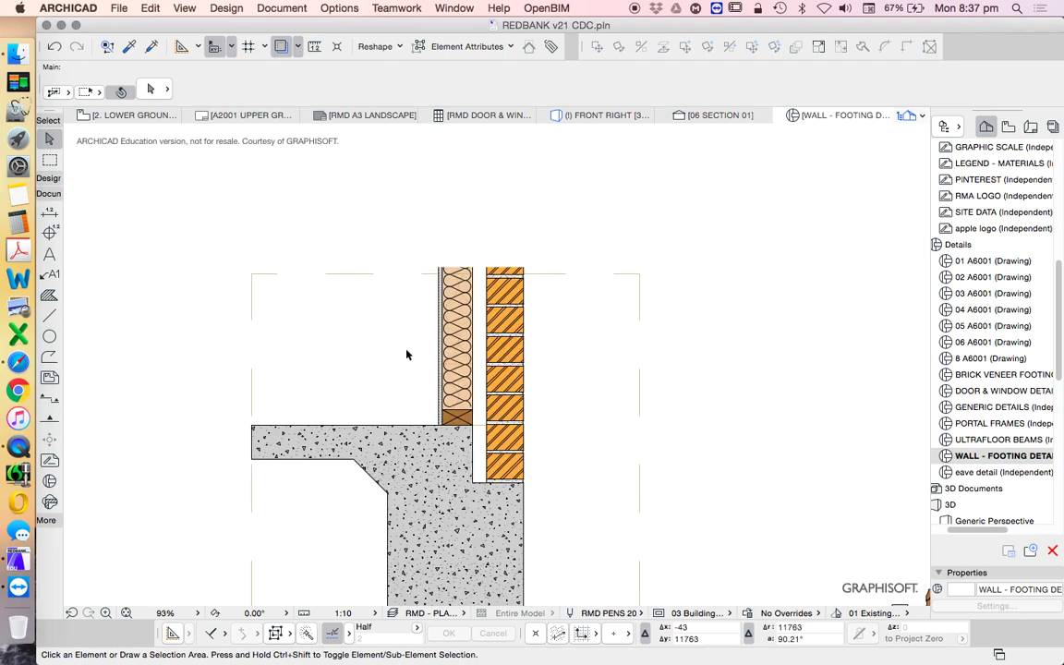
{"action": "left_click", "coordinate": [47, 180]}
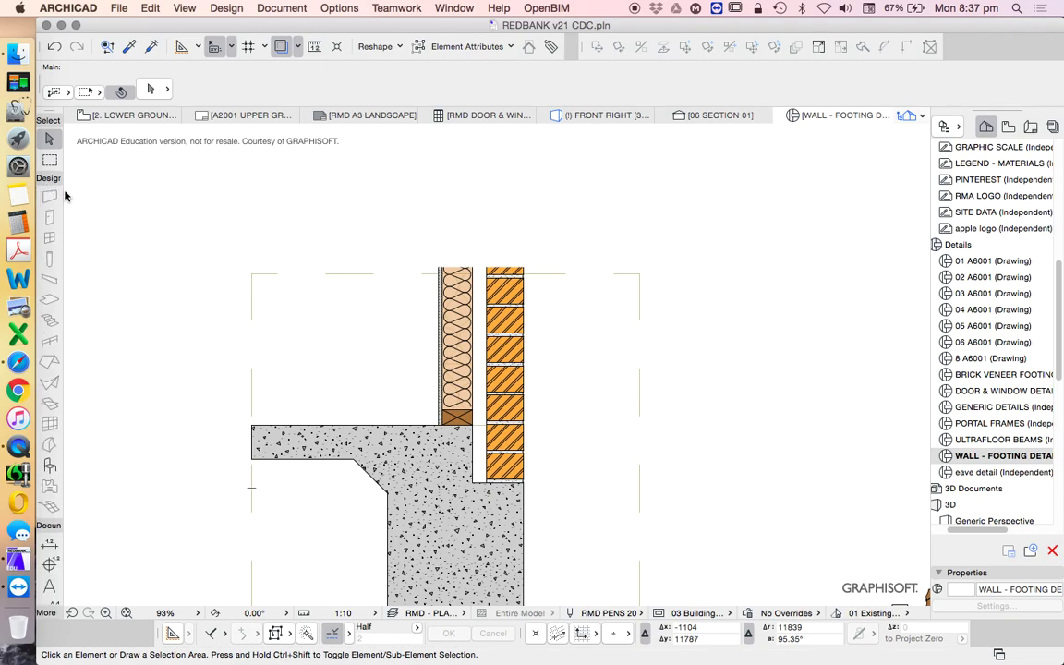
{"action": "left_click", "coordinate": [49, 465]}
{"action": "left_click", "coordinate": [138, 85]}
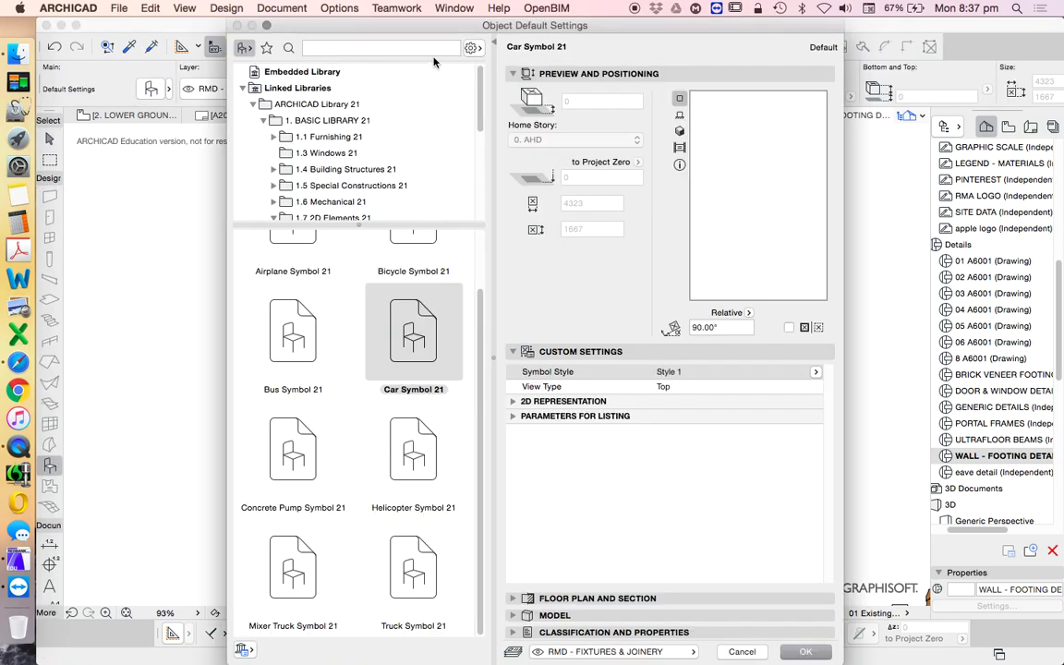
{"action": "left_click", "coordinate": [351, 51]}
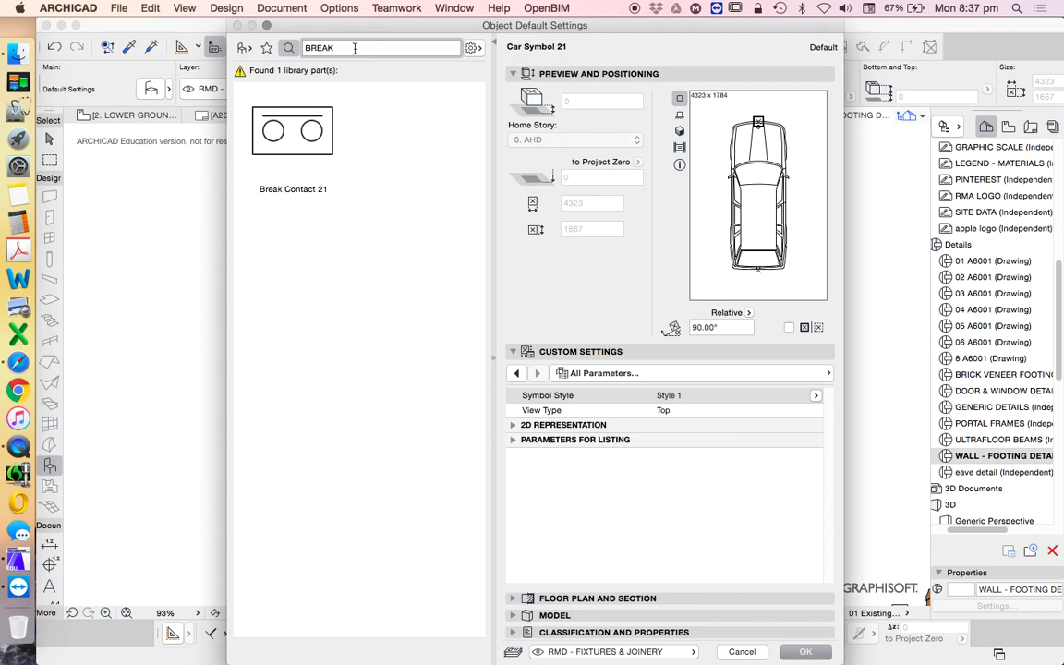
{"action": "left_click_drag", "start_coordinate": [359, 48], "coordinate": [276, 49]}
{"action": "type", "text": "LINE"}
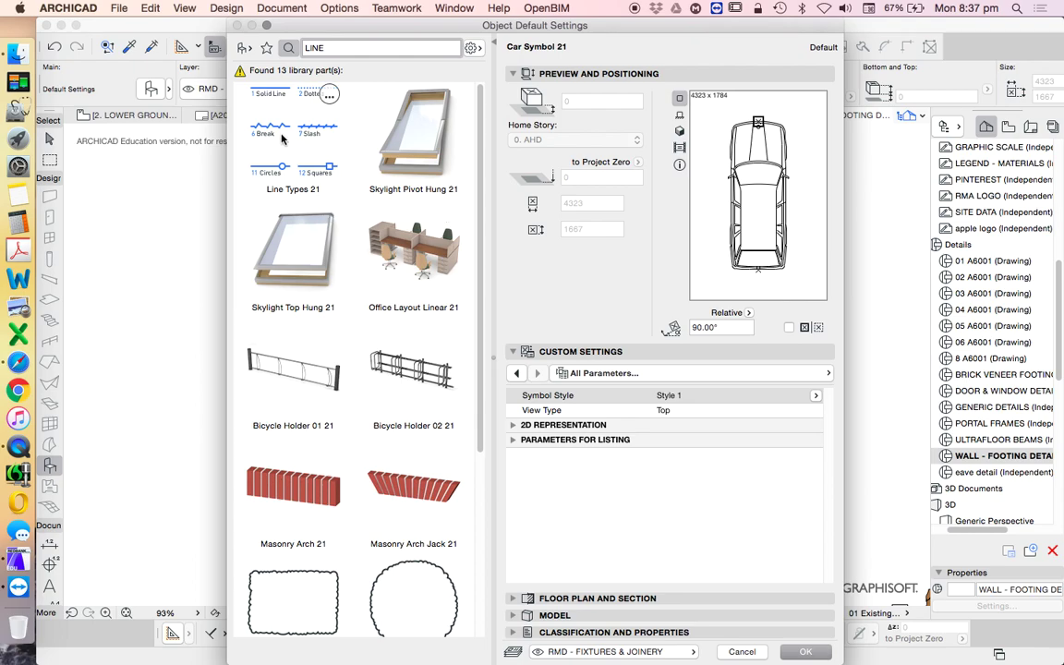
{"action": "left_click", "coordinate": [741, 651]}
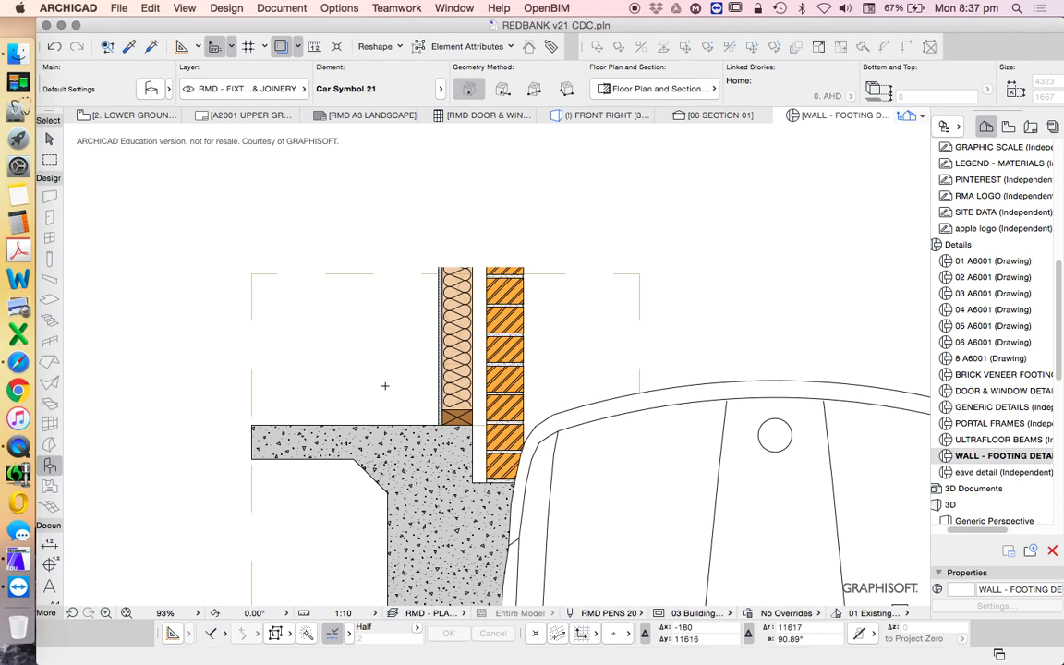
{"action": "key", "text": "super+z"}
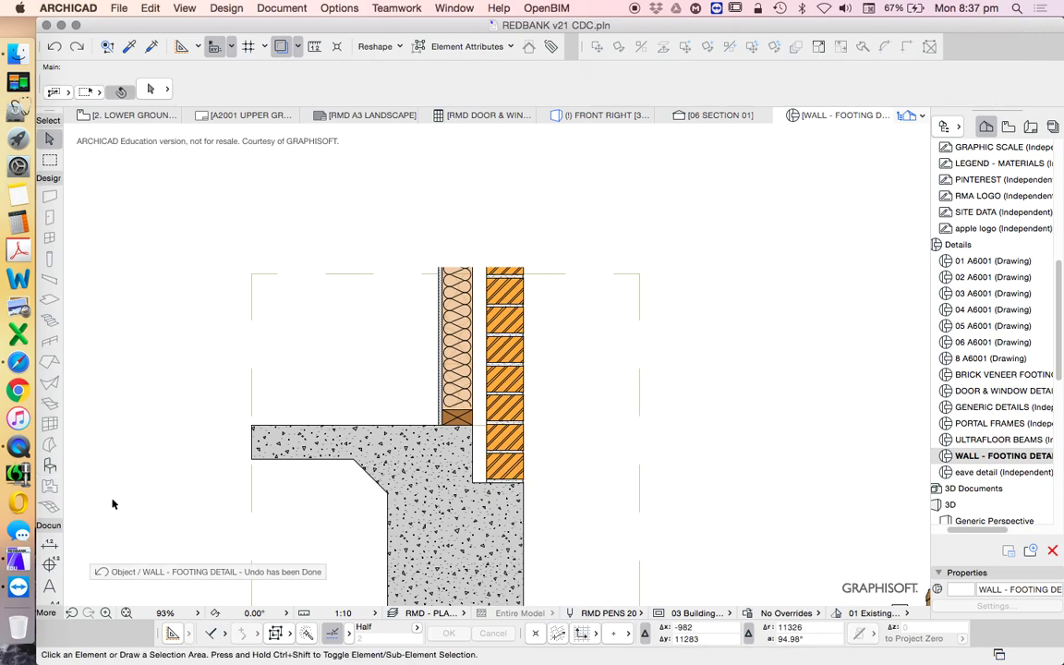
Draw a break line polyline in pen 4 (0.40 mm) across the wall tops, with a zigzag between the frame wall and brickwork
{"action": "scroll", "coordinate": [51, 588], "scroll_direction": "down", "scroll_amount": 3}
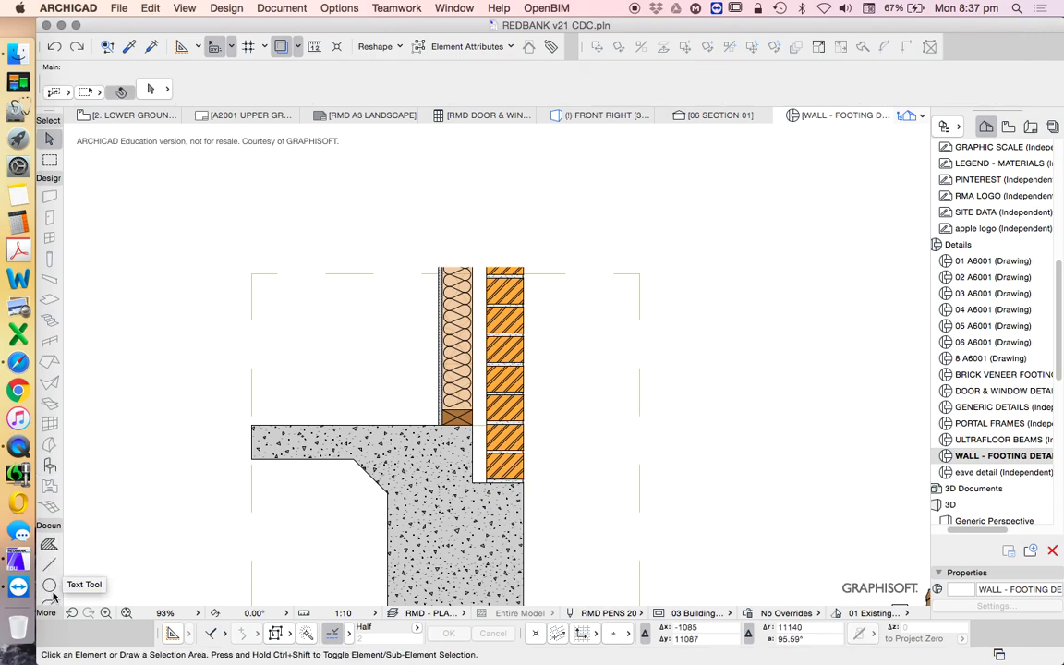
{"action": "left_click", "coordinate": [49, 544]}
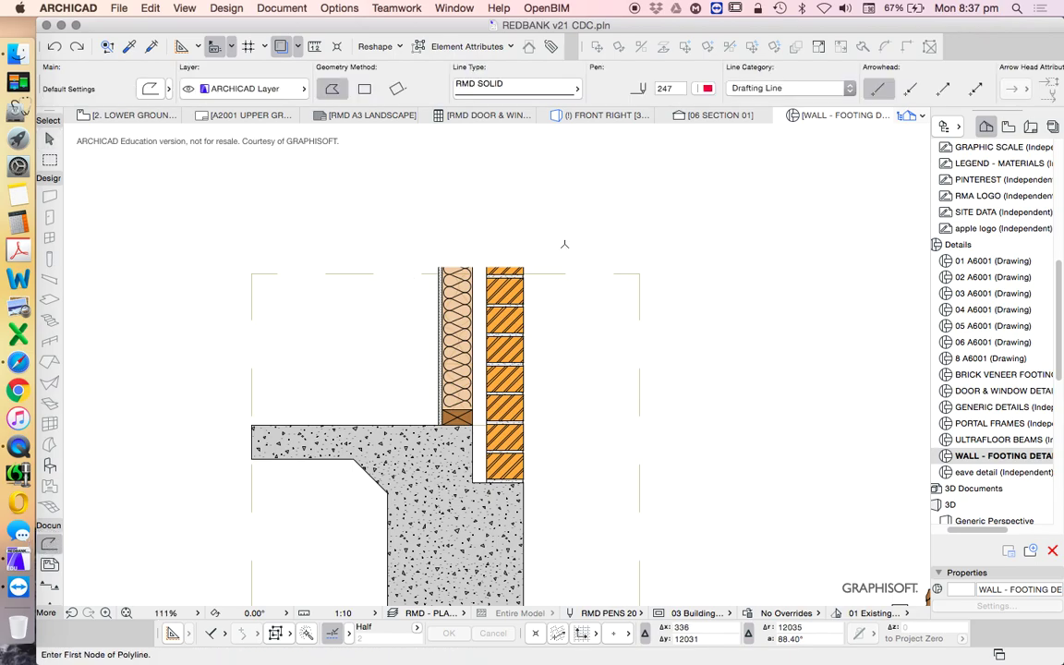
{"action": "scroll", "coordinate": [564, 243], "scroll_direction": "up", "scroll_amount": 2}
{"action": "left_click", "coordinate": [707, 88]}
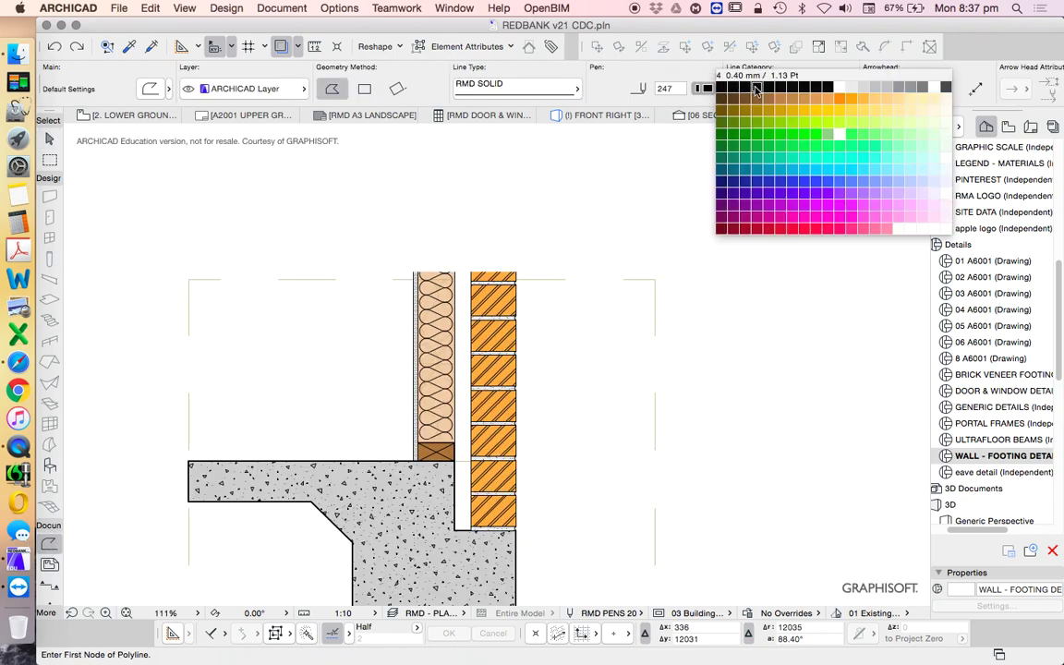
{"action": "left_click", "coordinate": [756, 90]}
{"action": "scroll", "coordinate": [553, 263], "scroll_direction": "up", "scroll_amount": 2}
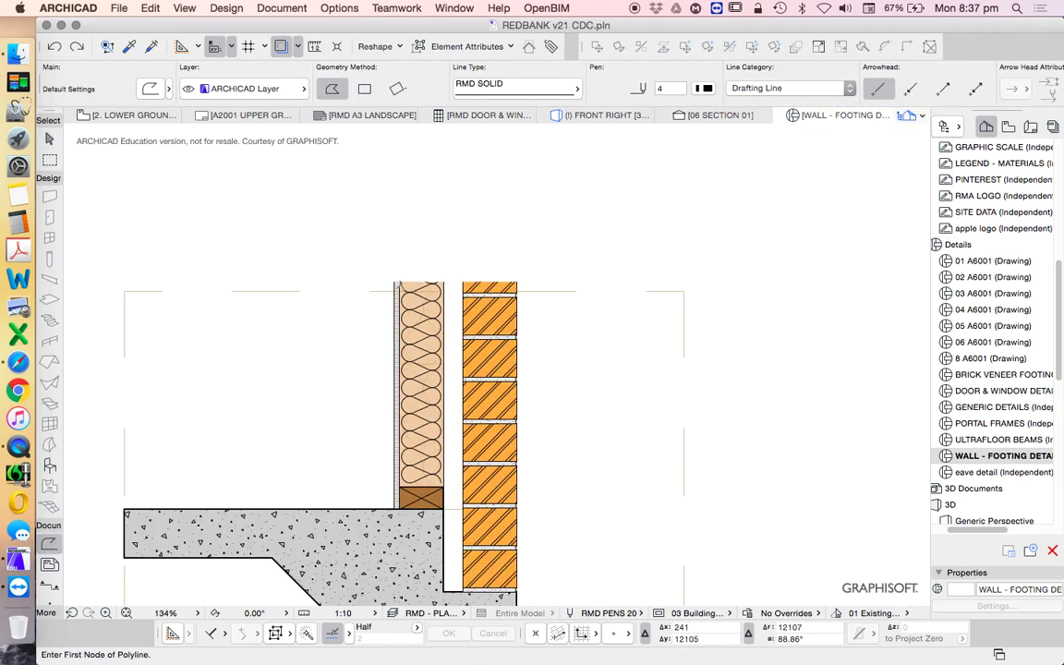
{"action": "scroll", "coordinate": [378, 280], "scroll_direction": "up", "scroll_amount": 2}
{"action": "left_click", "coordinate": [376, 281]}
{"action": "scroll", "coordinate": [457, 279], "scroll_direction": "up", "scroll_amount": 7}
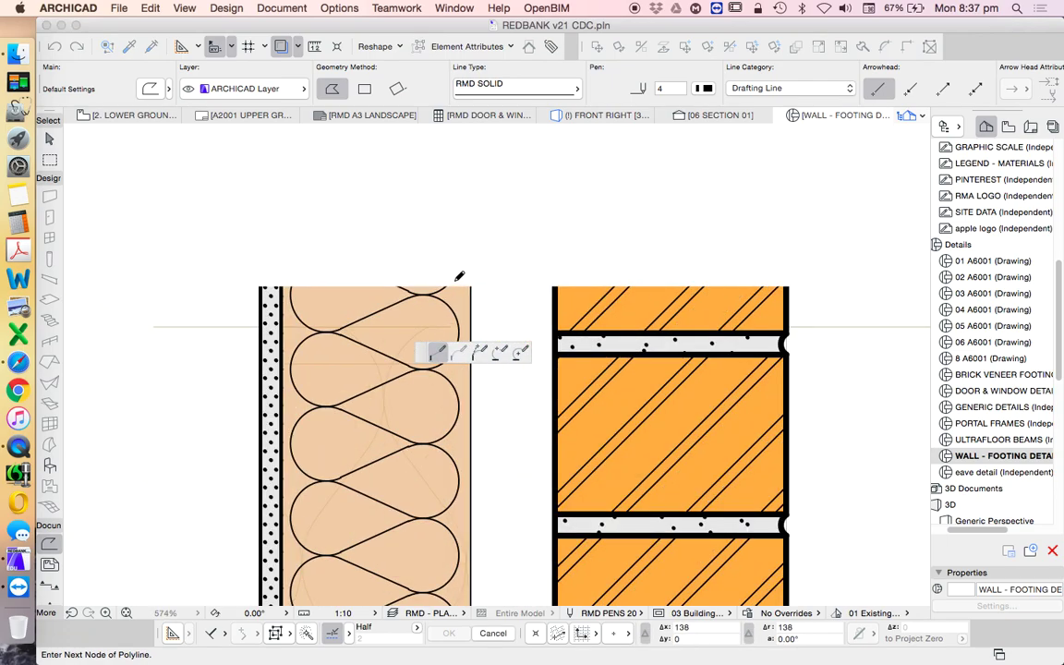
{"action": "left_click", "coordinate": [458, 284]}
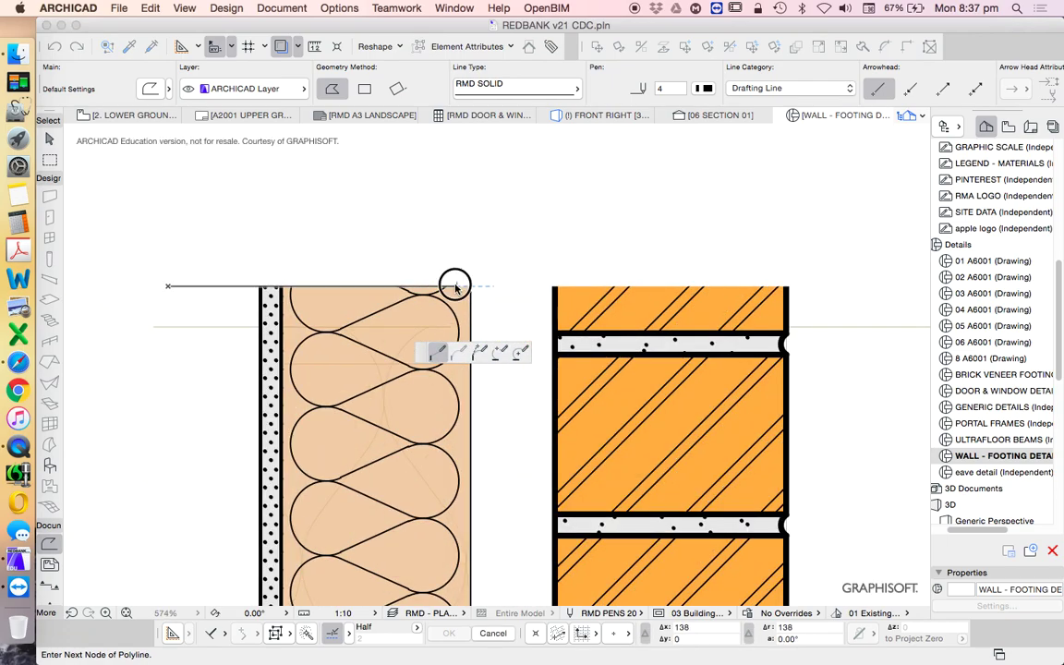
{"action": "left_click", "coordinate": [491, 228]}
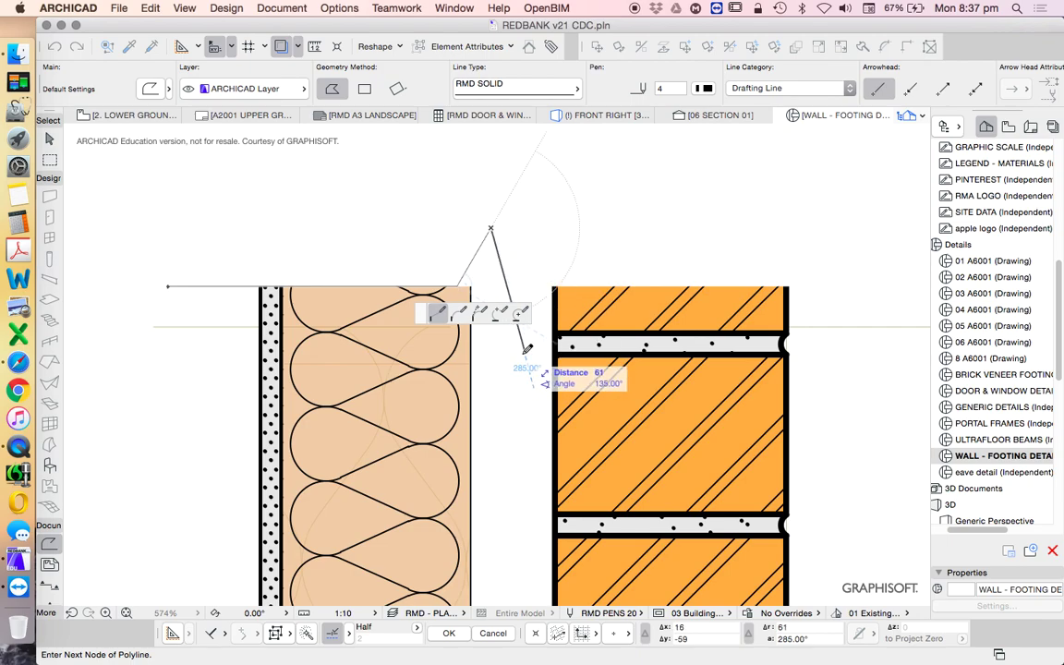
{"action": "left_click", "coordinate": [524, 352]}
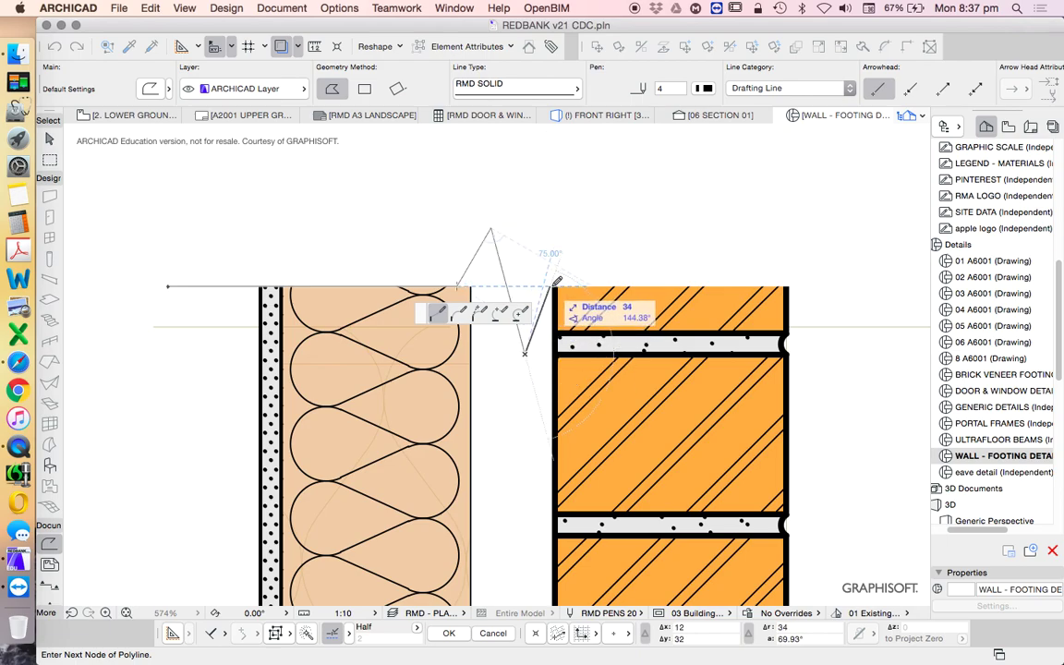
{"action": "left_click", "coordinate": [555, 286]}
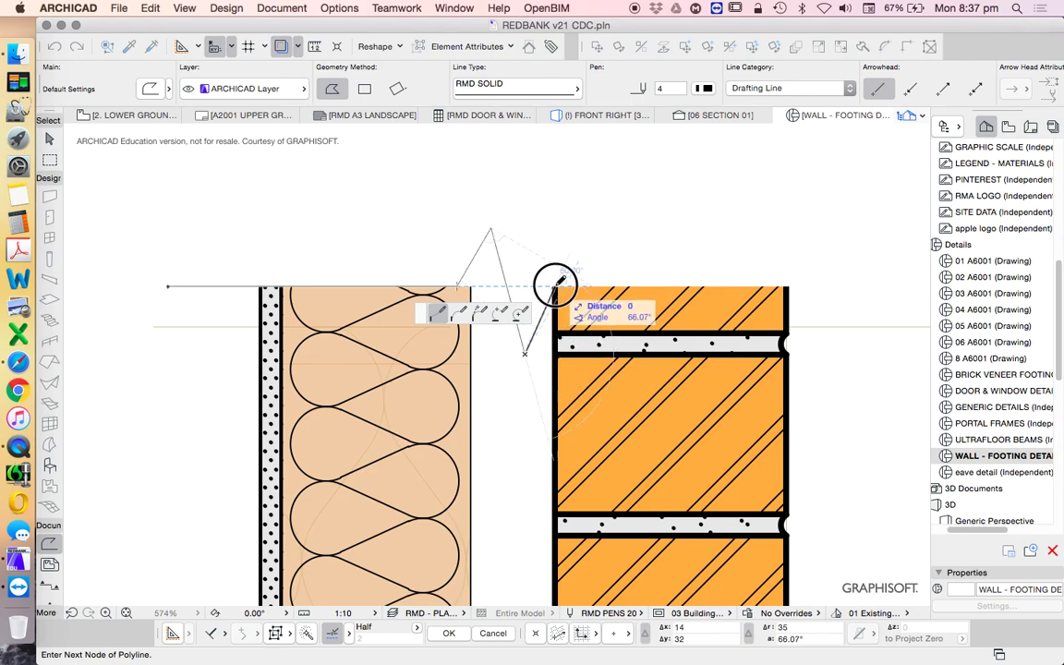
{"action": "double_click", "coordinate": [851, 286]}
Bring the break line to the front so it displays above the masking fill
{"action": "scroll", "coordinate": [590, 300], "scroll_direction": "down", "scroll_amount": 3}
{"action": "left_click", "coordinate": [547, 306], "text": "shift"}
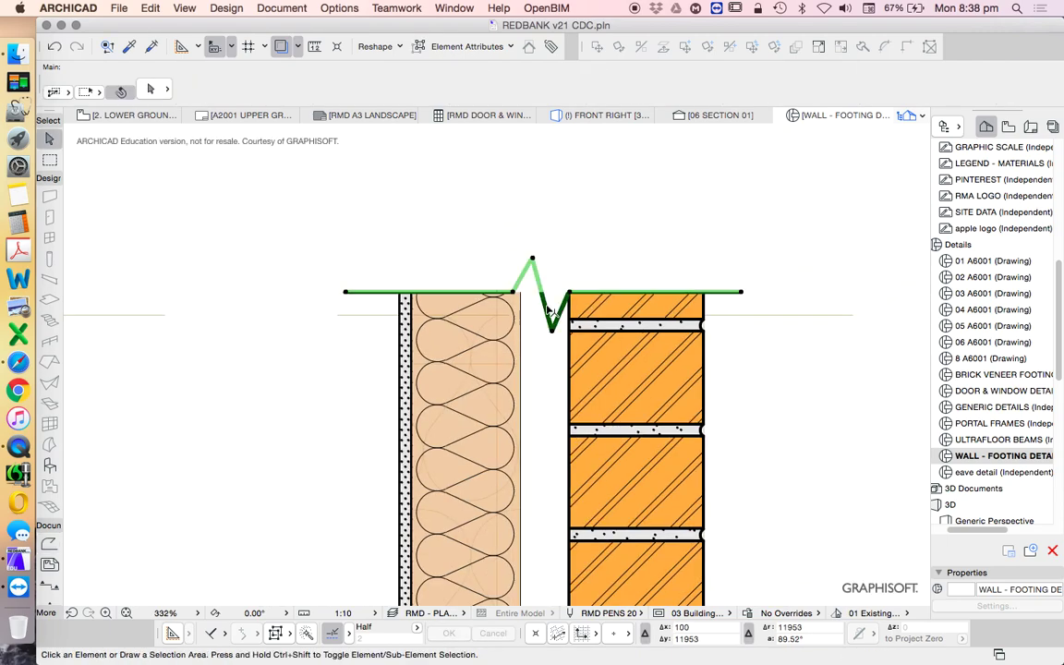
{"action": "left_click", "coordinate": [549, 312]}
{"action": "right_click", "coordinate": [267, 232]}
{"action": "mouse_move", "coordinate": [499, 378]}
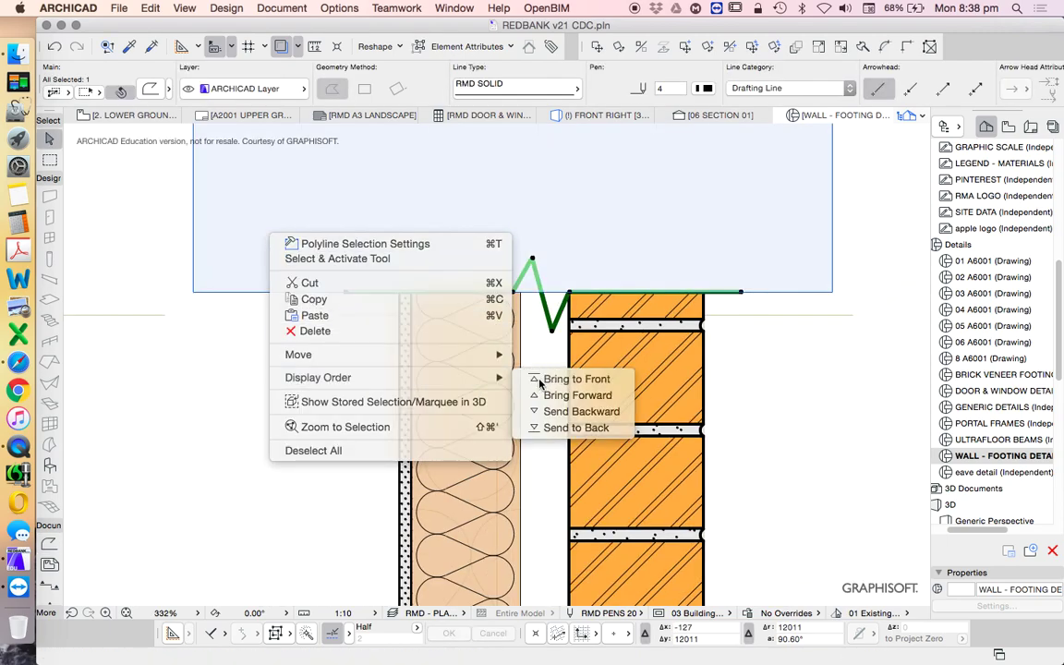
{"action": "left_click", "coordinate": [540, 379]}
{"action": "key", "text": "Escape"}
Add the zigzag's lower triangle to the masking fill as a polygon traced along the break line
{"action": "scroll", "coordinate": [608, 302], "scroll_direction": "up", "scroll_amount": 4}
{"action": "left_click", "coordinate": [500, 286]}
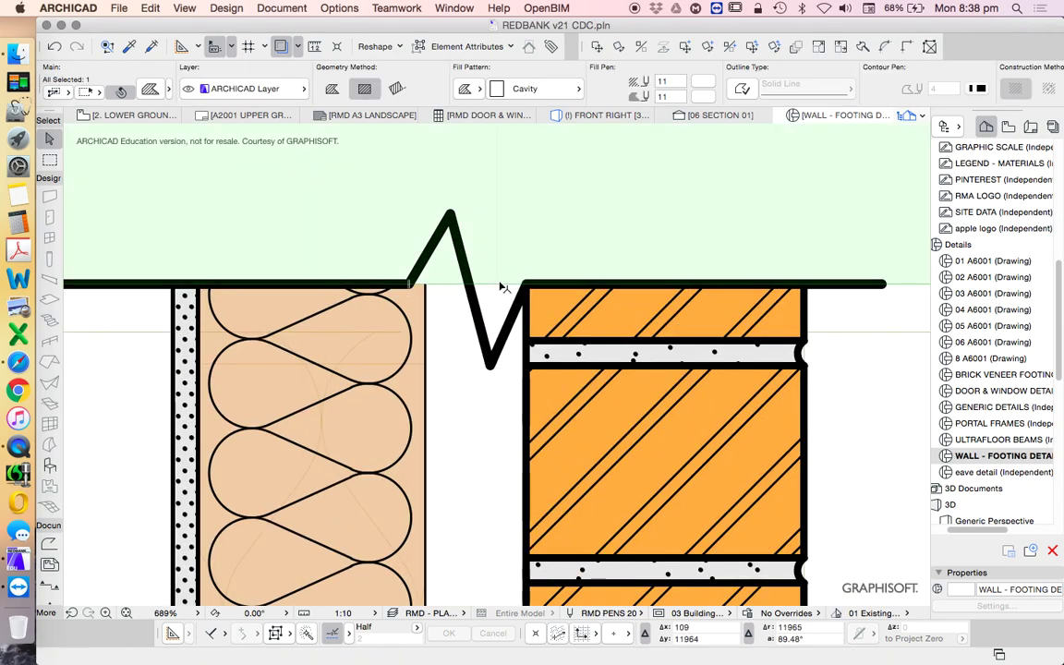
{"action": "left_click", "coordinate": [502, 287]}
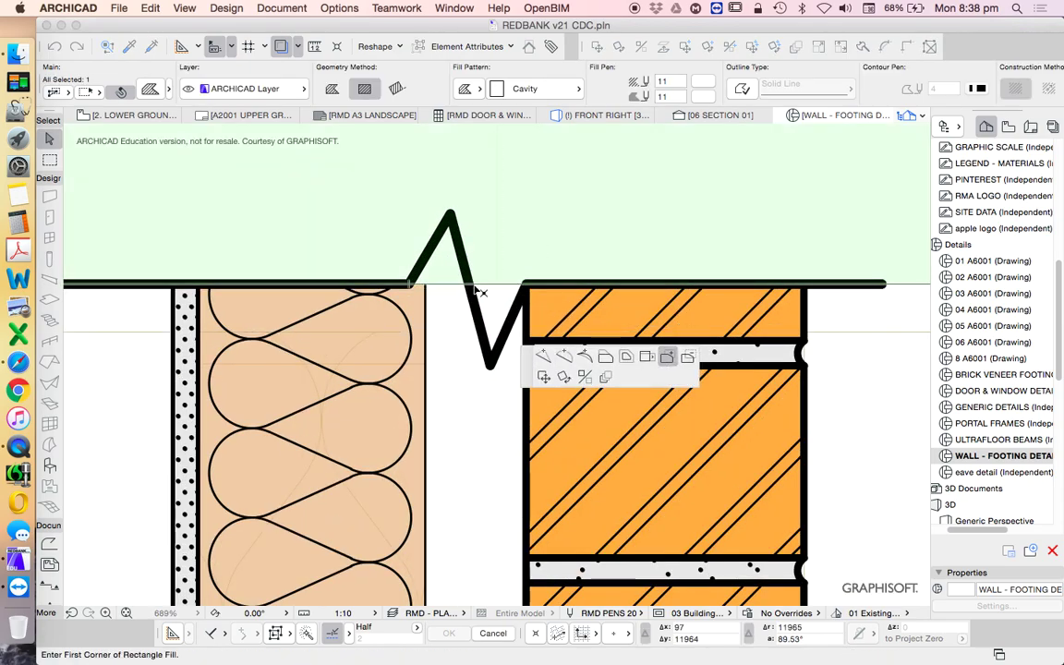
{"action": "left_click", "coordinate": [469, 284]}
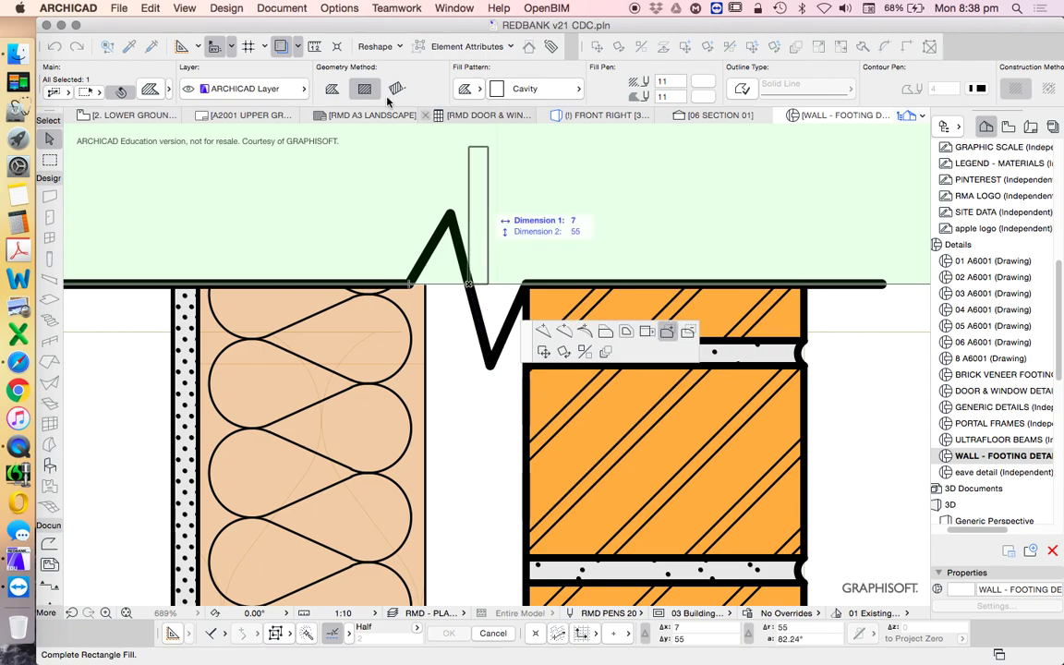
{"action": "left_click", "coordinate": [331, 88]}
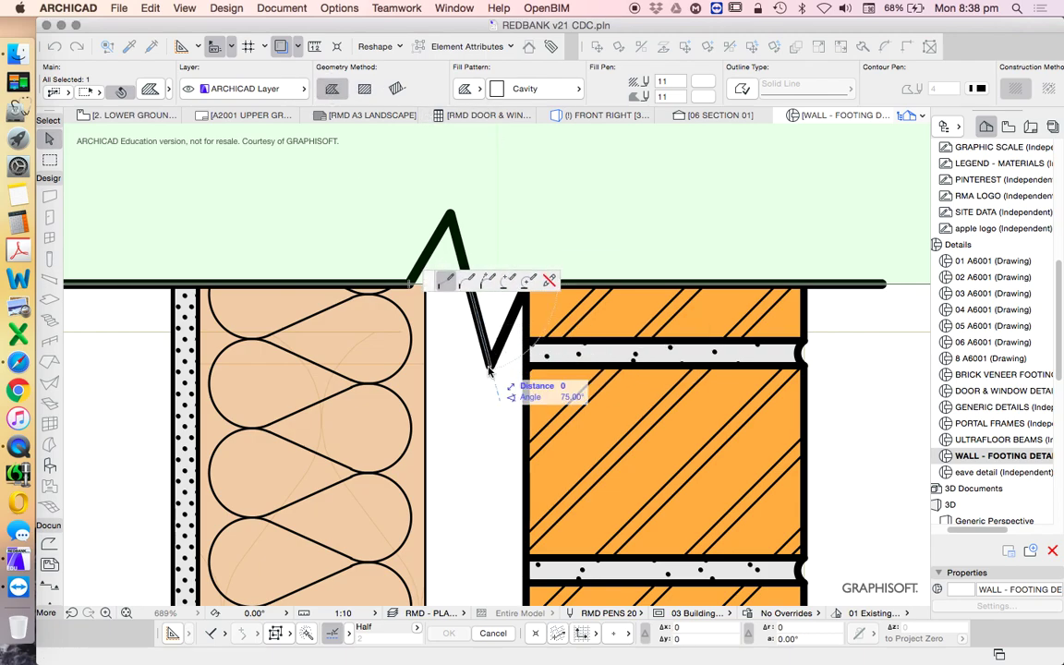
{"action": "scroll", "coordinate": [481, 392], "scroll_direction": "down", "scroll_amount": 4}
{"action": "scroll", "coordinate": [482, 392], "scroll_direction": "up", "scroll_amount": 1}
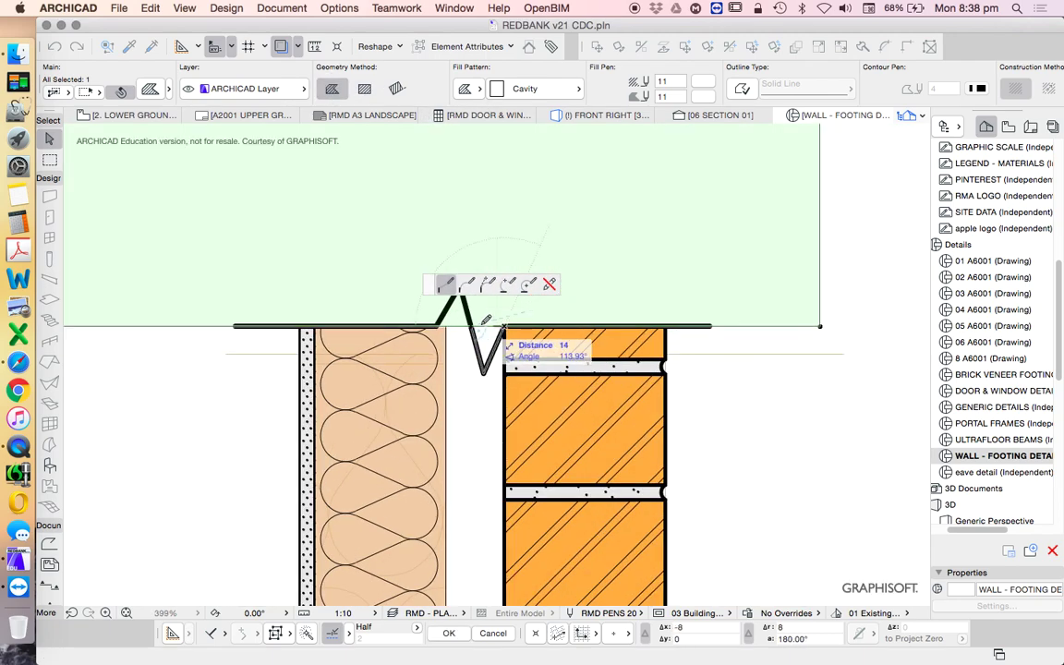
{"action": "left_click", "coordinate": [504, 328]}
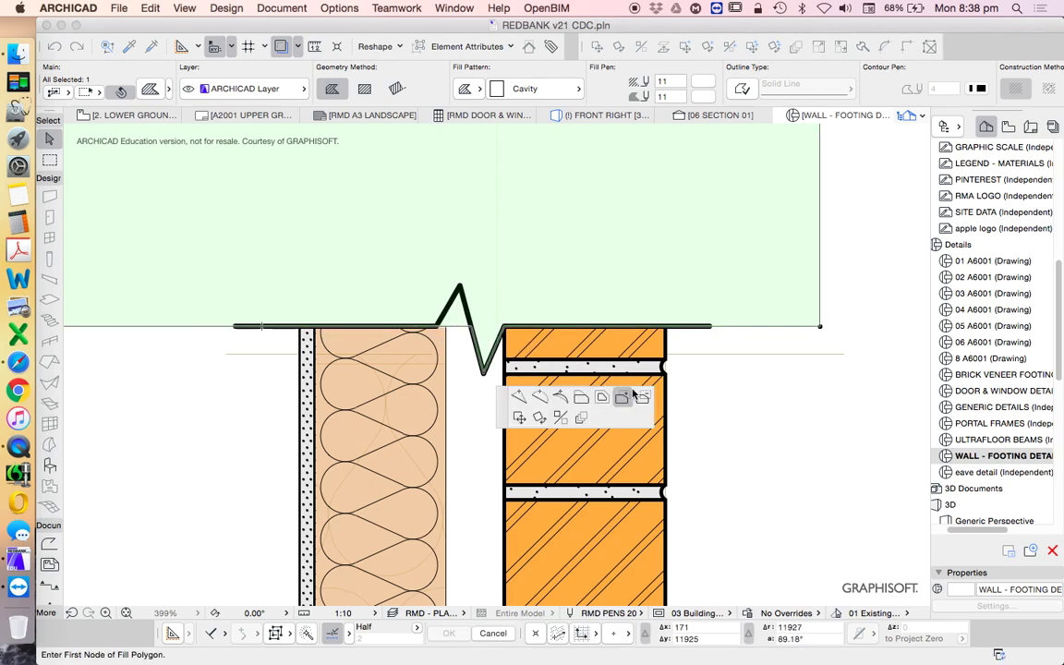
Subtract the zigzag's upper triangle from the masking fill, following the break line
{"action": "left_click", "coordinate": [470, 327]}
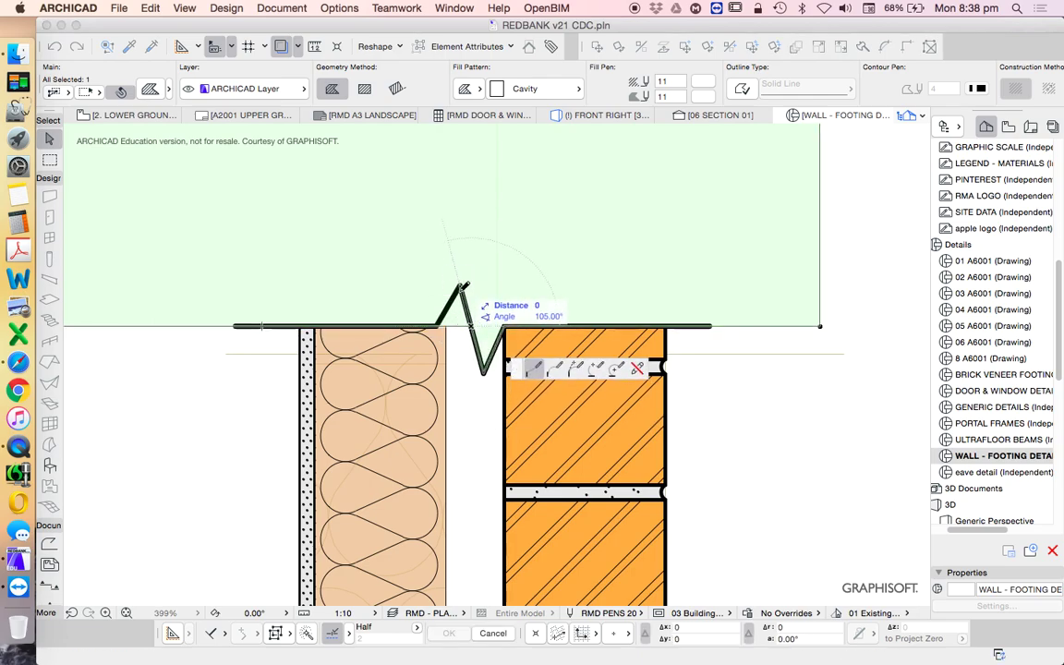
{"action": "left_click", "coordinate": [471, 326]}
{"action": "key", "text": "Escape"}
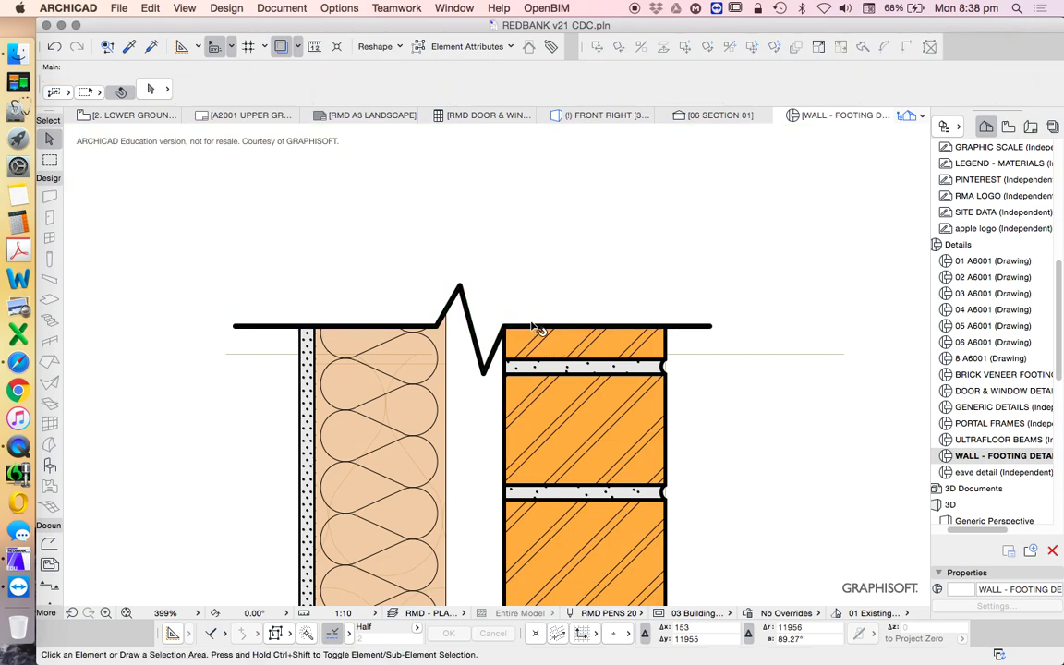
Stretch the break line's end beyond the brickwork slightly further outward along the same horizontal
{"action": "scroll", "coordinate": [494, 339], "scroll_direction": "down", "scroll_amount": 3}
{"action": "left_click", "coordinate": [626, 357]}
{"action": "left_click", "coordinate": [624, 310]}
{"action": "left_click", "coordinate": [594, 268]}
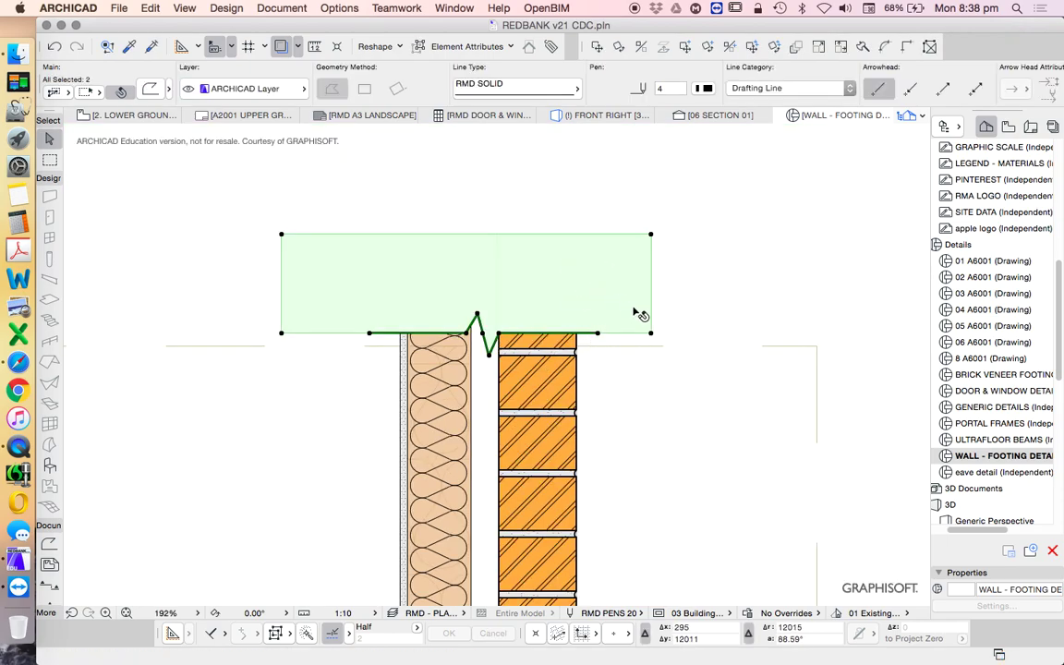
{"action": "scroll", "coordinate": [596, 338], "scroll_direction": "up", "scroll_amount": 4}
{"action": "key", "text": "Escape"}
{"action": "left_click", "coordinate": [606, 329]}
{"action": "left_click", "coordinate": [606, 329]}
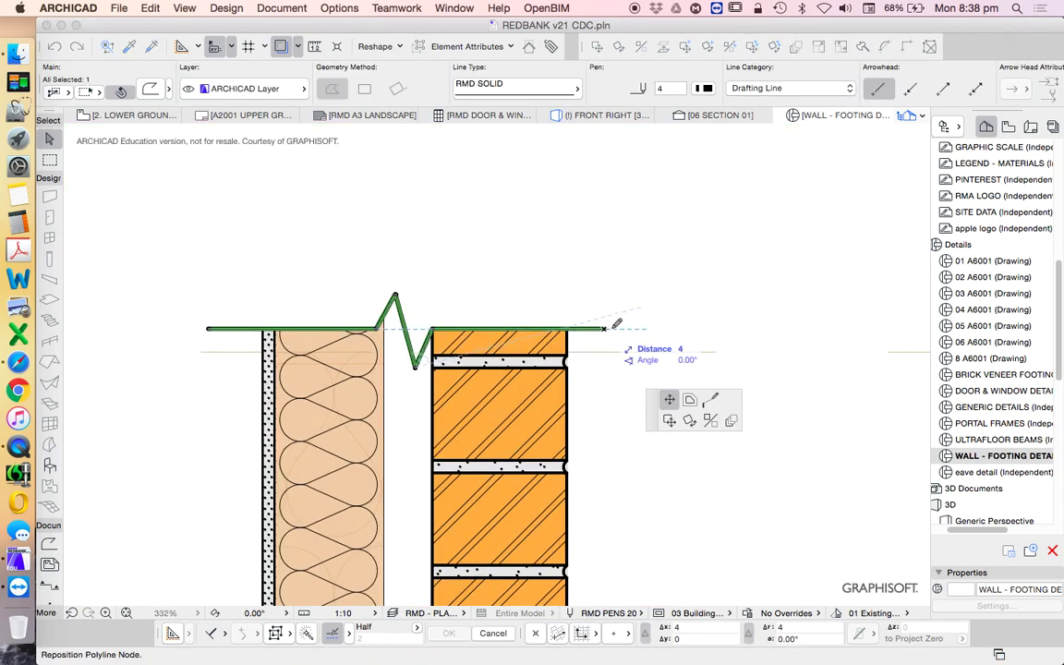
{"action": "left_click", "coordinate": [612, 329]}
Move the break line and masking fill together horizontally so the zigzag sits over the brickwork
{"action": "left_click", "coordinate": [629, 354]}
{"action": "left_click", "coordinate": [610, 314]}
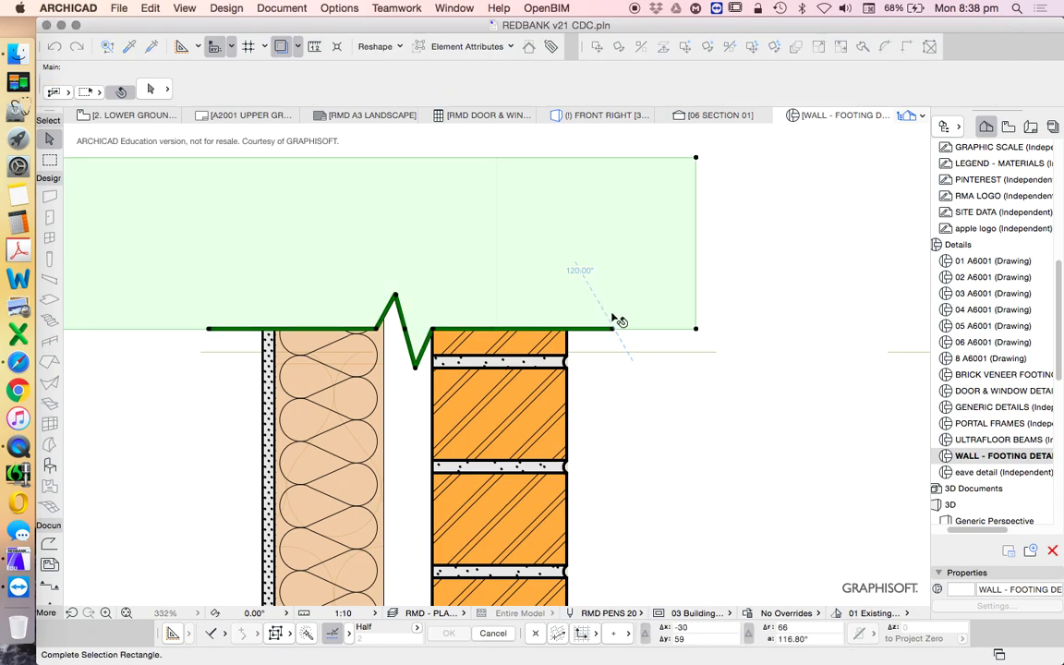
{"action": "left_click", "coordinate": [597, 46]}
{"action": "left_click", "coordinate": [399, 277]}
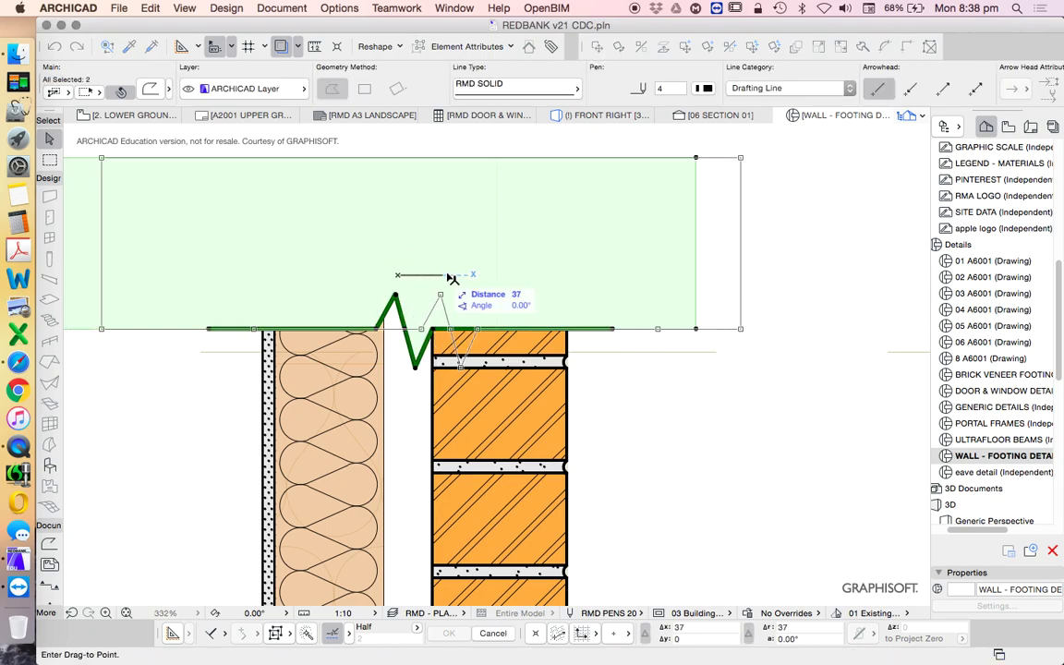
{"action": "left_click", "coordinate": [496, 277]}
{"action": "key", "text": "Escape"}
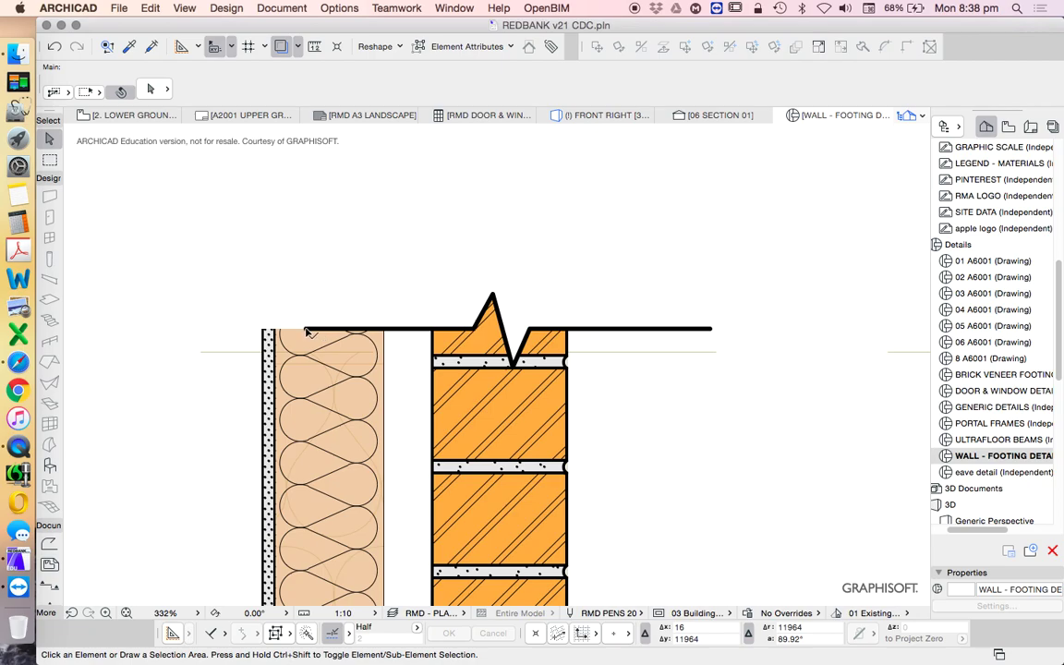
Stretch the break line's other end horizontally outward past the plasterboard face of the frame wall
{"action": "left_click", "coordinate": [306, 330]}
{"action": "left_click", "coordinate": [305, 330]}
{"action": "key", "text": "Escape"}
{"action": "key", "text": "Escape"}
{"action": "left_click", "coordinate": [306, 328]}
{"action": "left_click", "coordinate": [306, 328]}
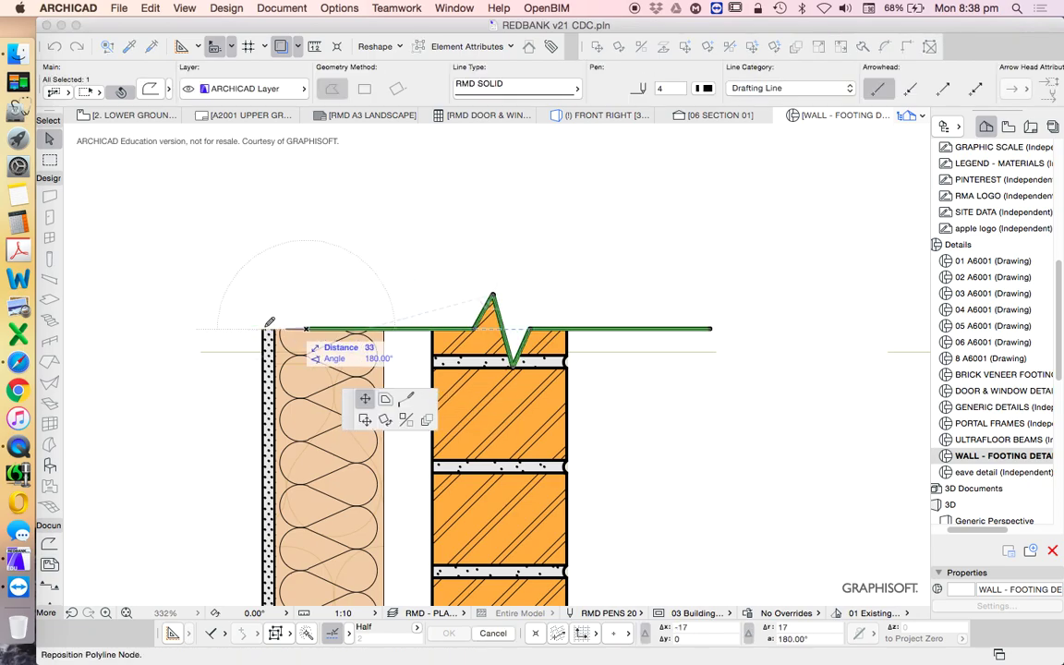
{"action": "left_click", "coordinate": [230, 329]}
{"action": "key", "text": "Escape"}
Examine how the zigzag break line and its masking fill sit over the wall top, checking the selection of both elements
{"action": "scroll", "coordinate": [237, 320], "scroll_direction": "down", "scroll_amount": 5}
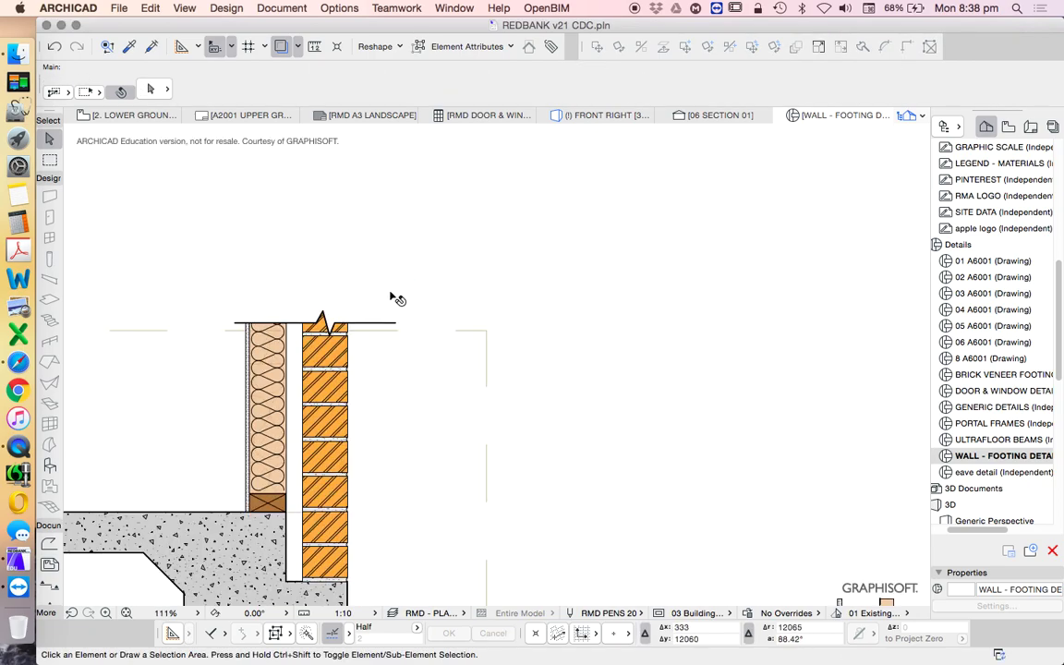
{"action": "scroll", "coordinate": [395, 323], "scroll_direction": "down", "scroll_amount": 1}
{"action": "left_click", "coordinate": [418, 347]}
{"action": "left_click", "coordinate": [380, 224]}
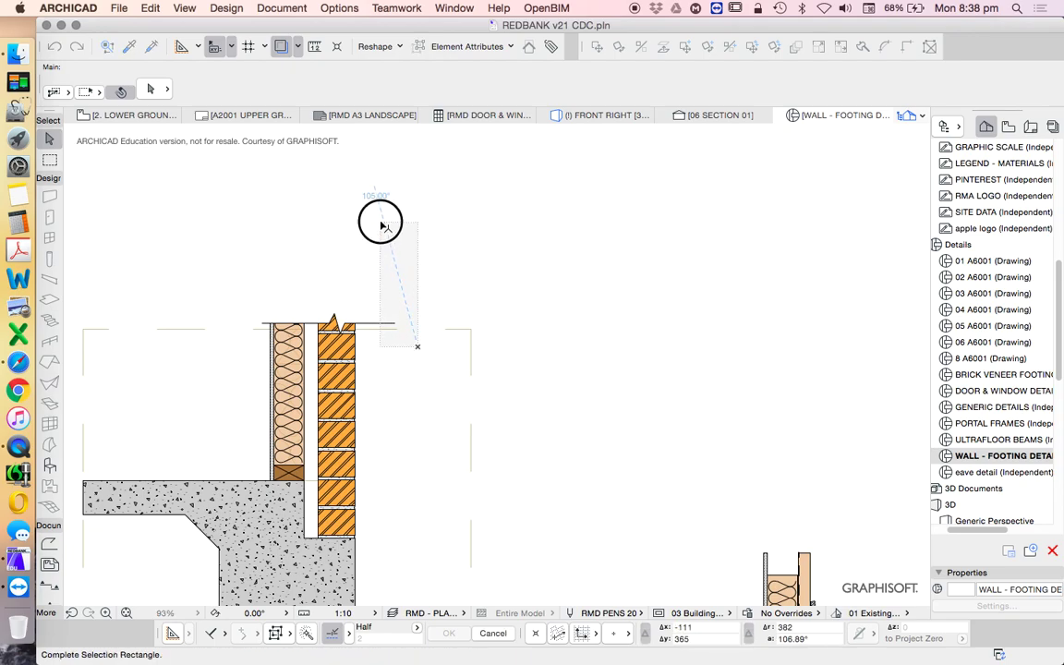
{"action": "scroll", "coordinate": [340, 319], "scroll_direction": "up", "scroll_amount": 3}
{"action": "scroll", "coordinate": [305, 319], "scroll_direction": "up", "scroll_amount": 3}
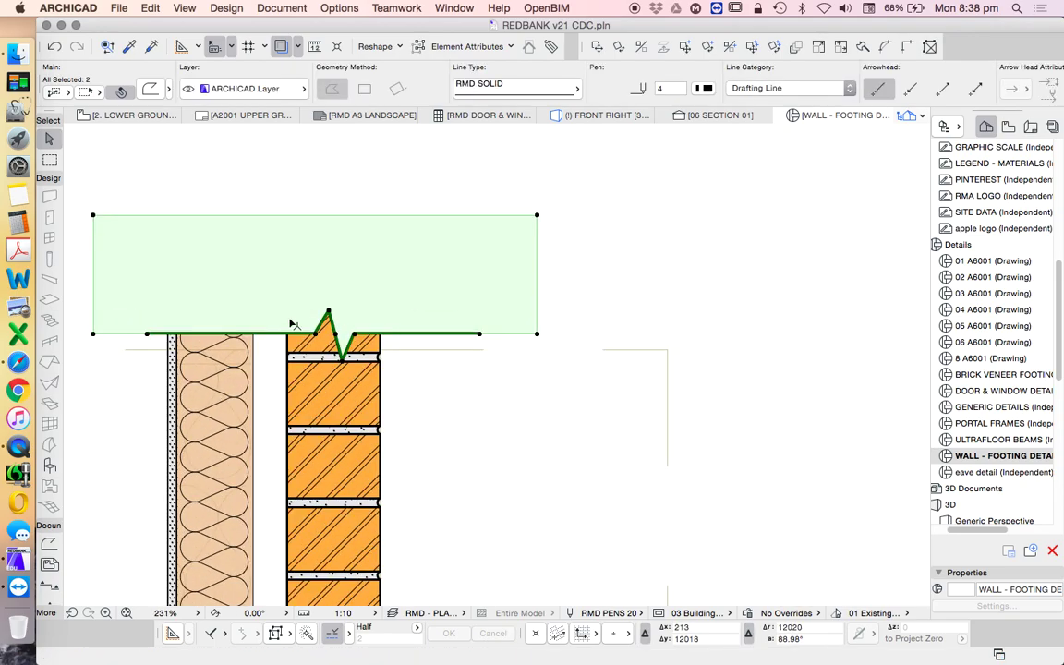
{"action": "scroll", "coordinate": [369, 297], "scroll_direction": "down", "scroll_amount": 5}
{"action": "left_click", "coordinate": [523, 254]}
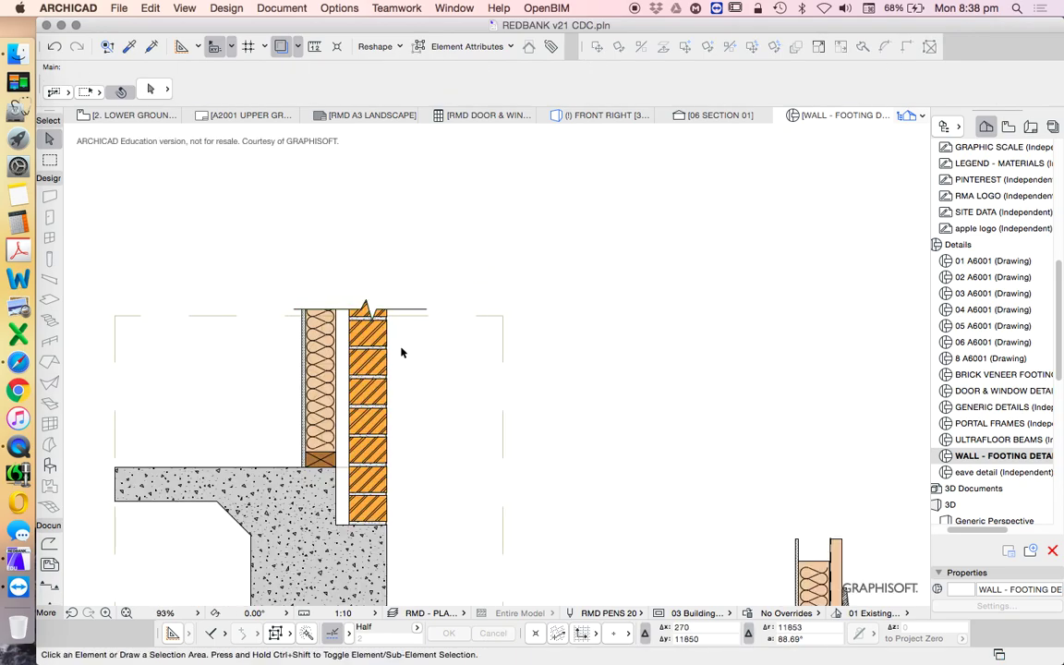
{"action": "scroll", "coordinate": [290, 333], "scroll_direction": "up", "scroll_amount": 5}
{"action": "left_click", "coordinate": [414, 242]}
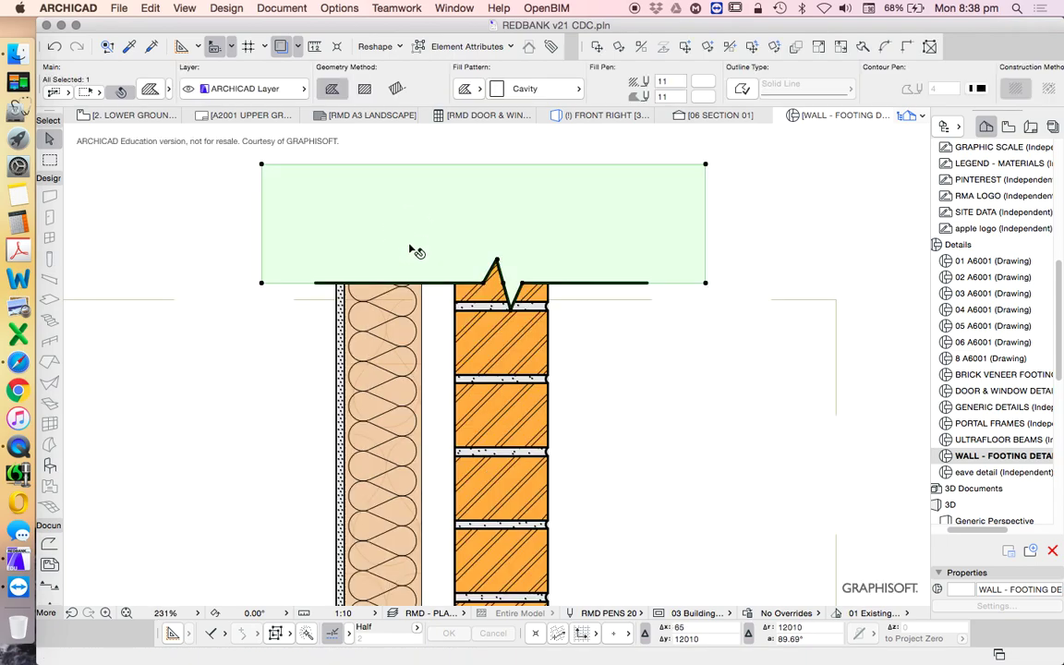
{"action": "key", "text": "Escape"}
{"action": "scroll", "coordinate": [532, 230], "scroll_direction": "down", "scroll_amount": 3}
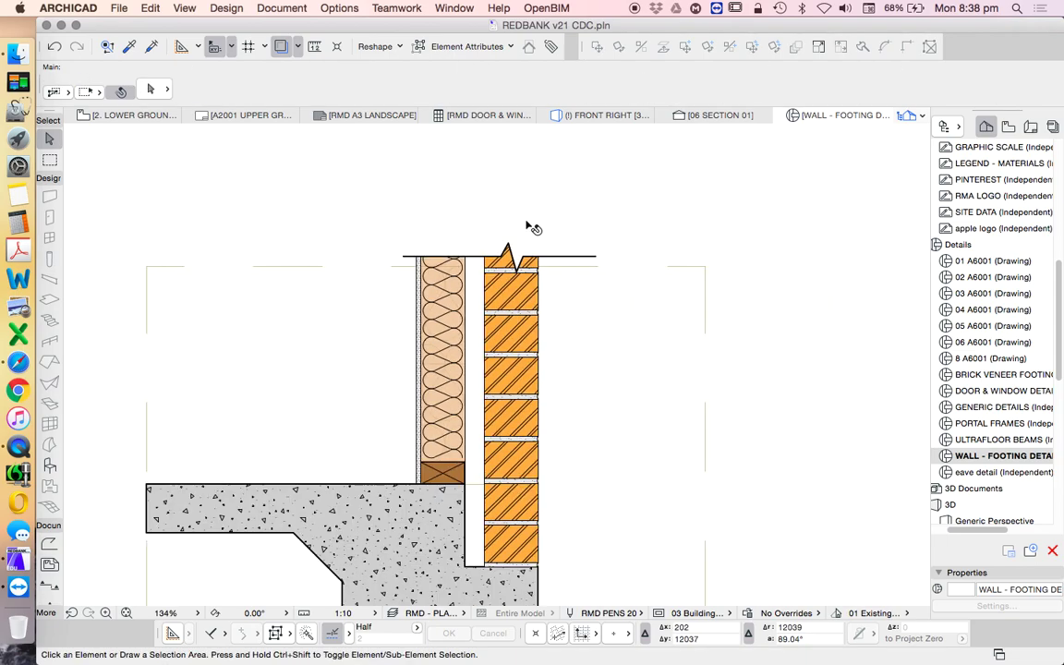
Draw a rectangular masking fill over the slab's cut end, using the settings of the wall-top masking fill
{"action": "scroll", "coordinate": [512, 238], "scroll_direction": "down", "scroll_amount": 4}
{"action": "left_click", "coordinate": [546, 218], "text": "alt"}
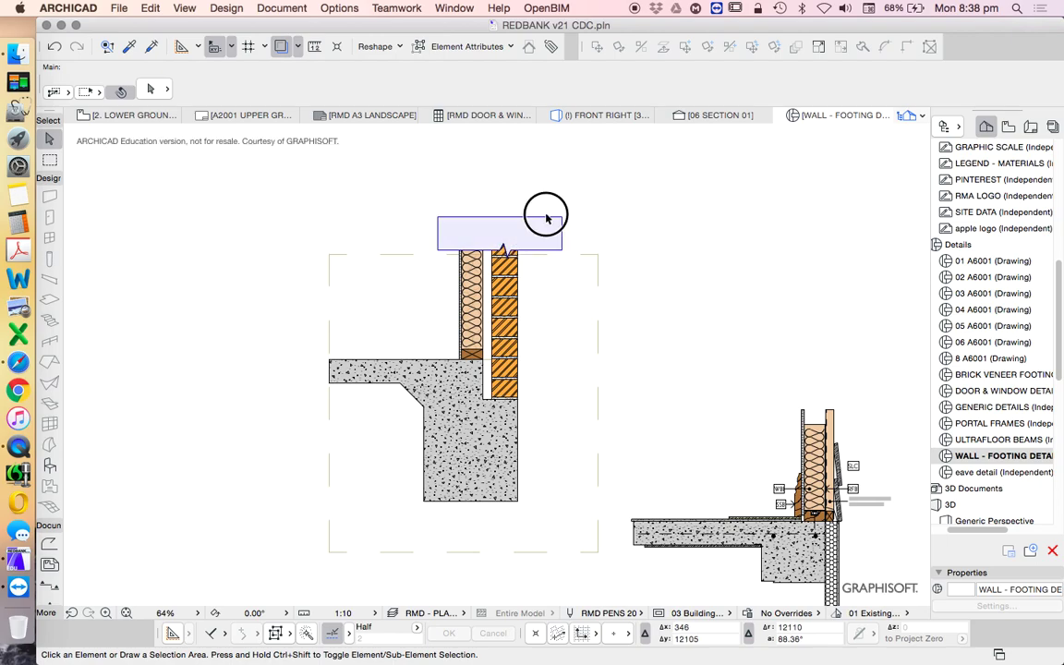
{"action": "scroll", "coordinate": [344, 353], "scroll_direction": "up", "scroll_amount": 5}
{"action": "left_click", "coordinate": [270, 306]}
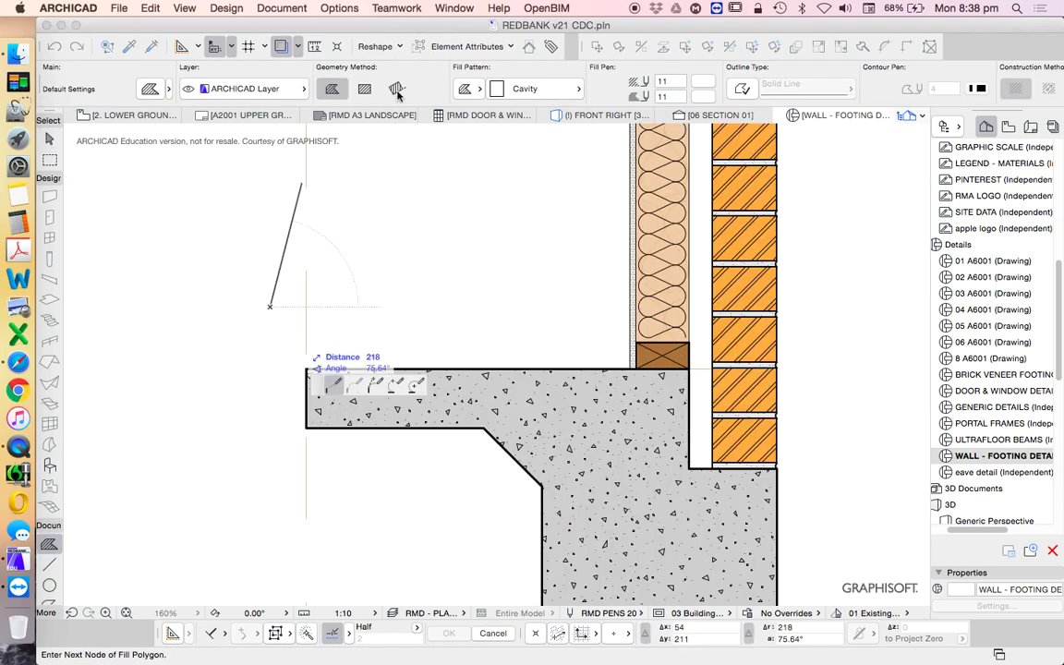
{"action": "left_click", "coordinate": [364, 89]}
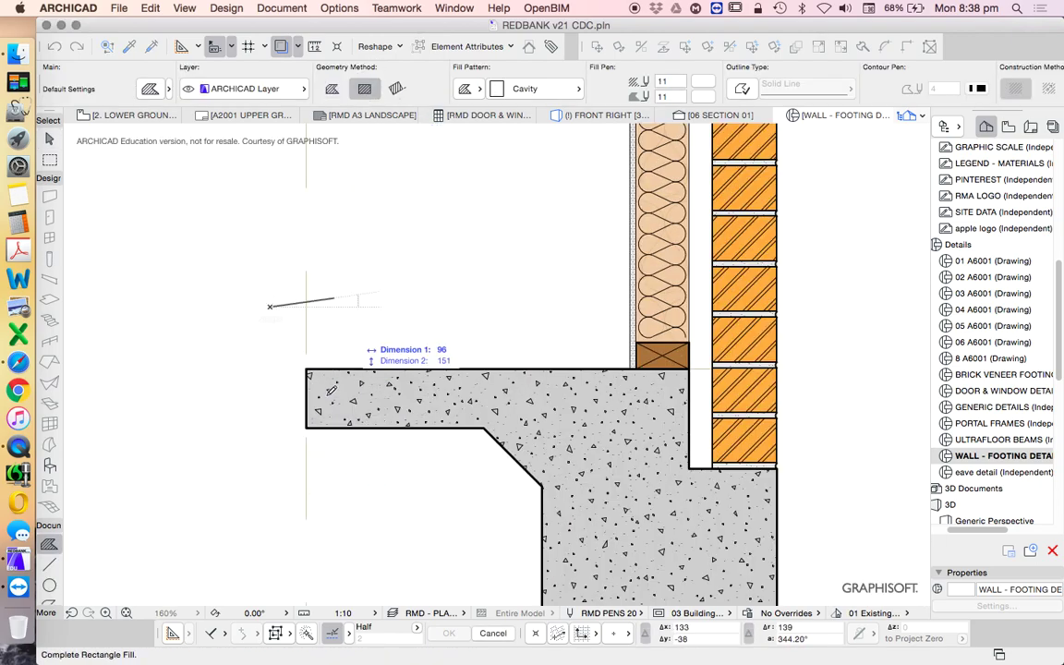
{"action": "left_click", "coordinate": [317, 481]}
{"action": "key", "text": "Escape"}
Examine the finished footing detail, including the masked slab end, and compare it with the neighbouring slab-edge detail
{"action": "scroll", "coordinate": [340, 303], "scroll_direction": "down", "scroll_amount": 5}
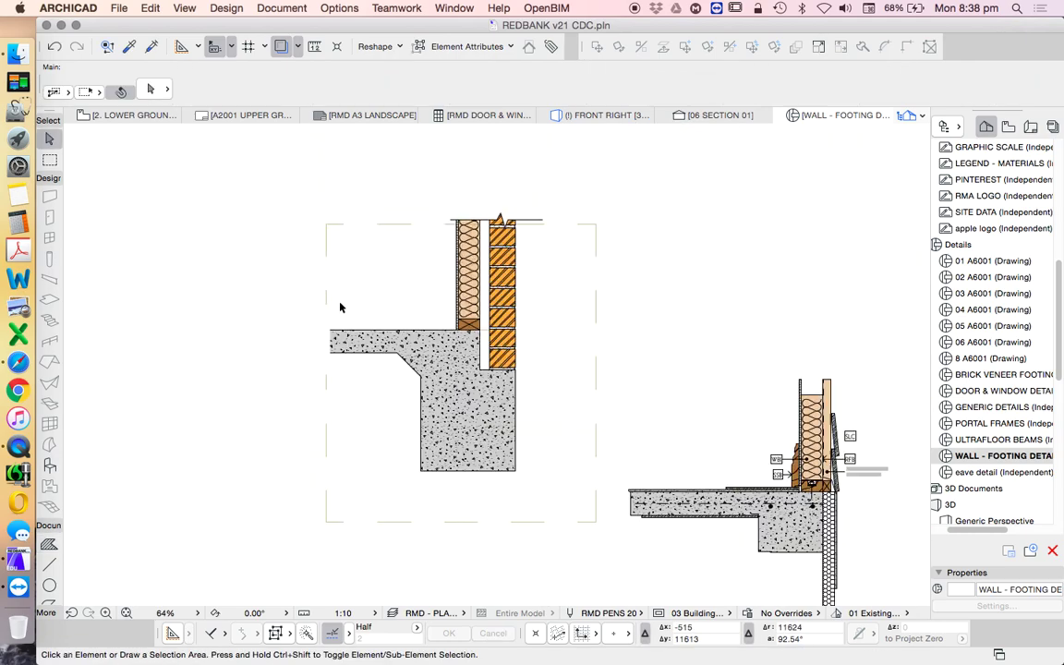
{"action": "scroll", "coordinate": [332, 340], "scroll_direction": "up", "scroll_amount": 3}
{"action": "scroll", "coordinate": [320, 306], "scroll_direction": "down", "scroll_amount": 2}
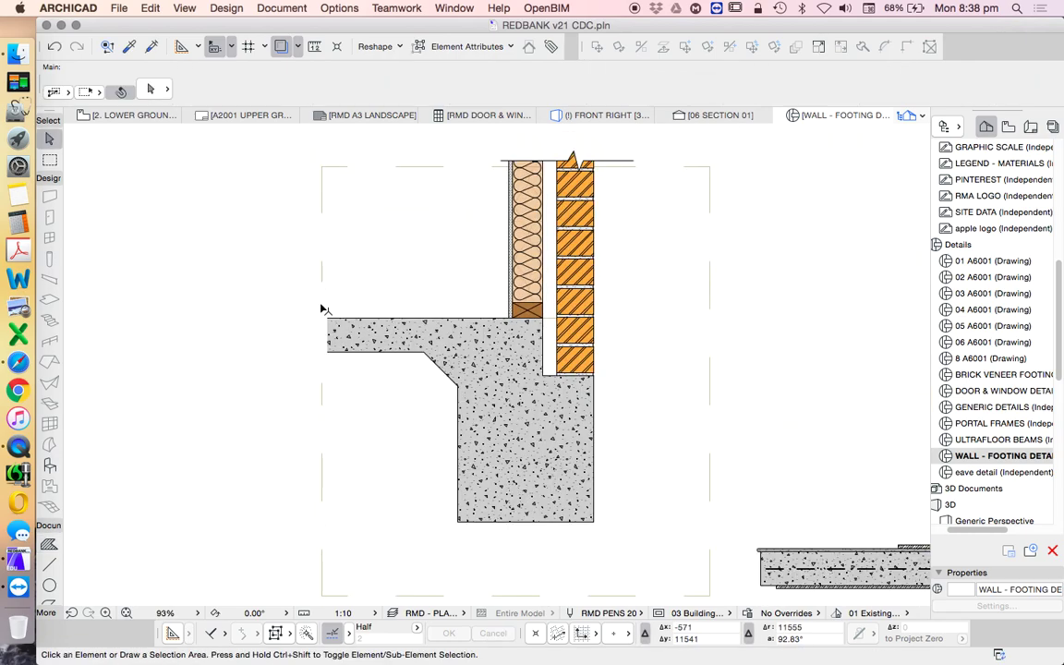
{"action": "scroll", "coordinate": [525, 371], "scroll_direction": "up", "scroll_amount": 5}
{"action": "scroll", "coordinate": [529, 375], "scroll_direction": "up", "scroll_amount": 5}
{"action": "scroll", "coordinate": [511, 369], "scroll_direction": "down", "scroll_amount": 15}
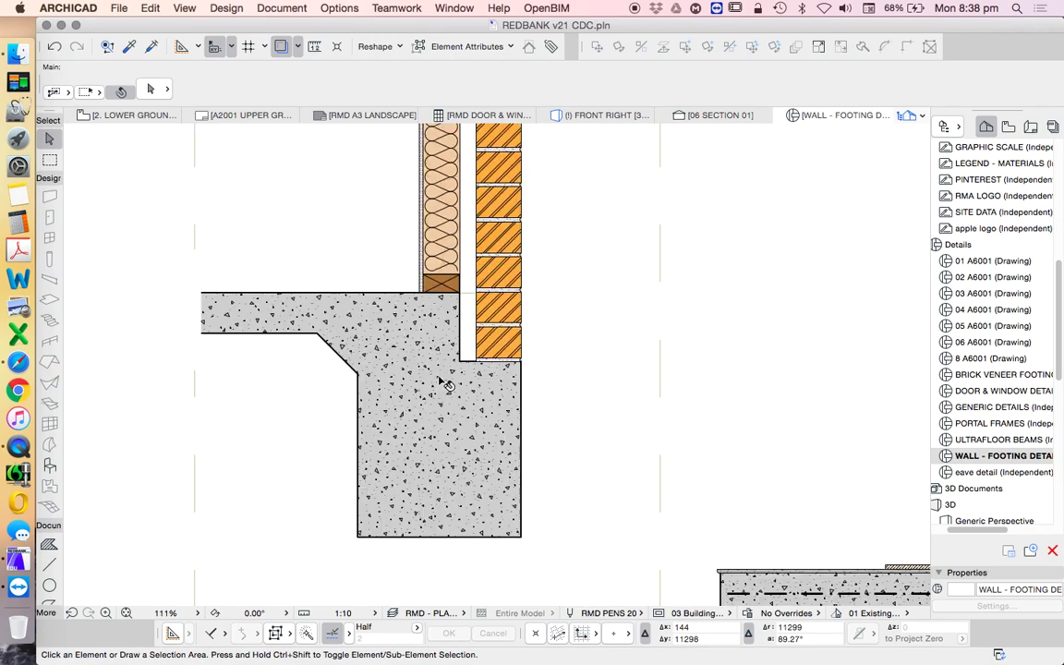
{"action": "scroll", "coordinate": [674, 442], "scroll_direction": "up", "scroll_amount": 2}
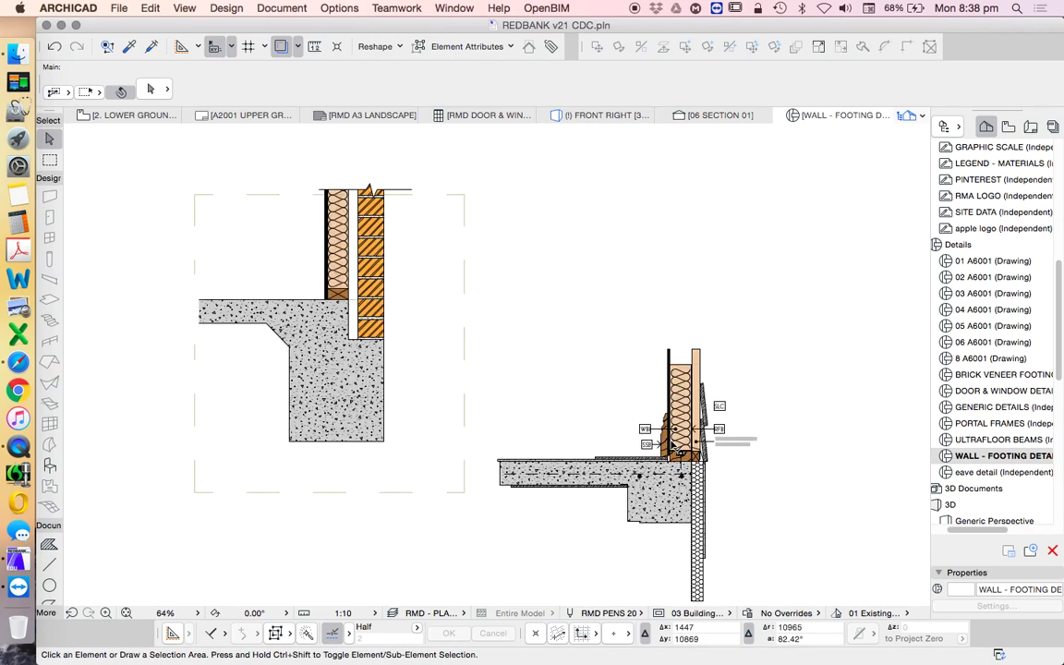
{"action": "scroll", "coordinate": [679, 443], "scroll_direction": "up", "scroll_amount": 3}
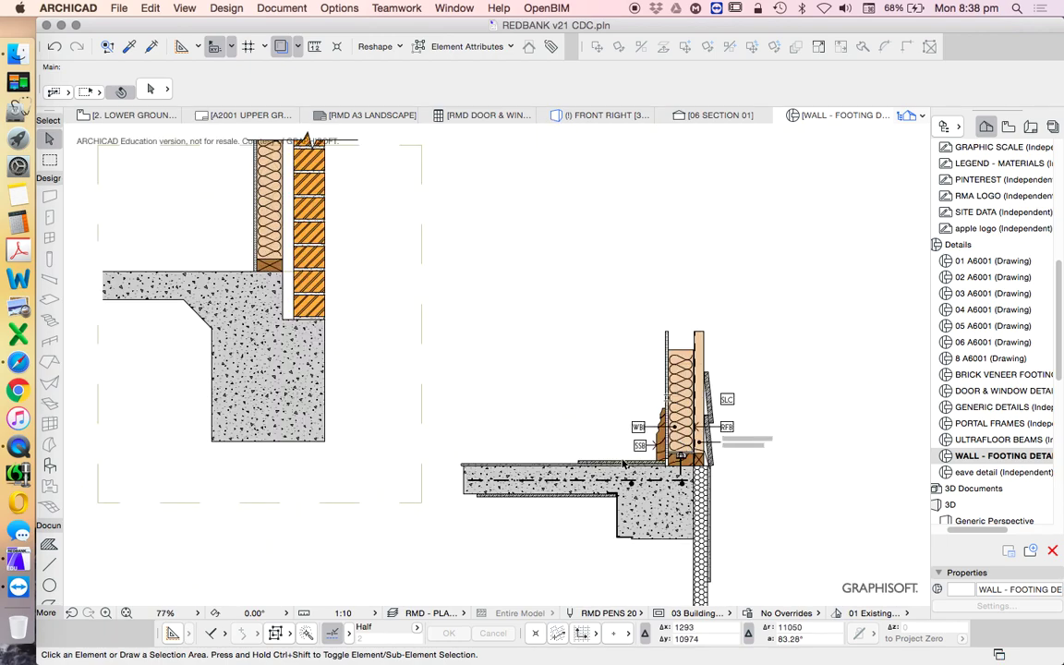
{"action": "scroll", "coordinate": [691, 459], "scroll_direction": "down", "scroll_amount": 5}
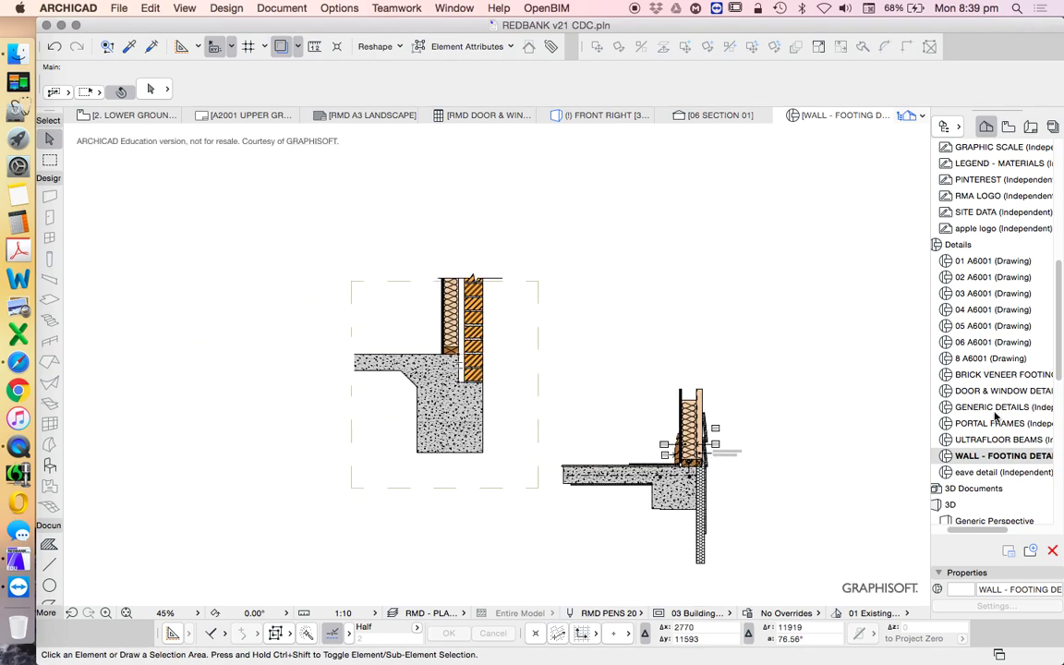
Open the 8 A6001 detail and inspect its generated footing, slab and wall elements by selecting them
{"action": "double_click", "coordinate": [978, 361]}
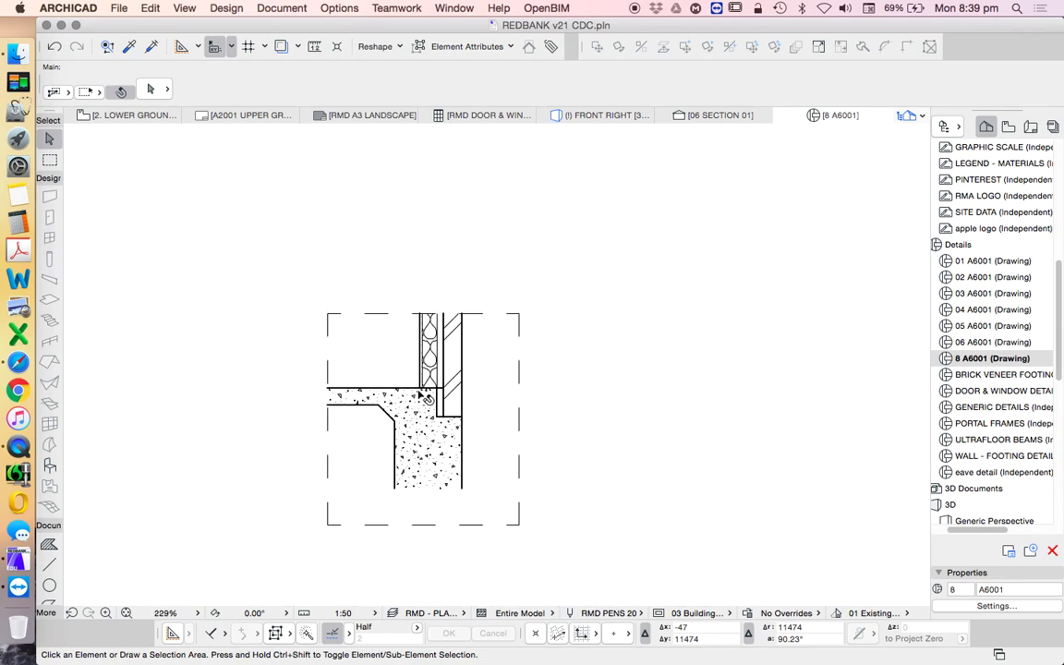
{"action": "left_click", "coordinate": [421, 433]}
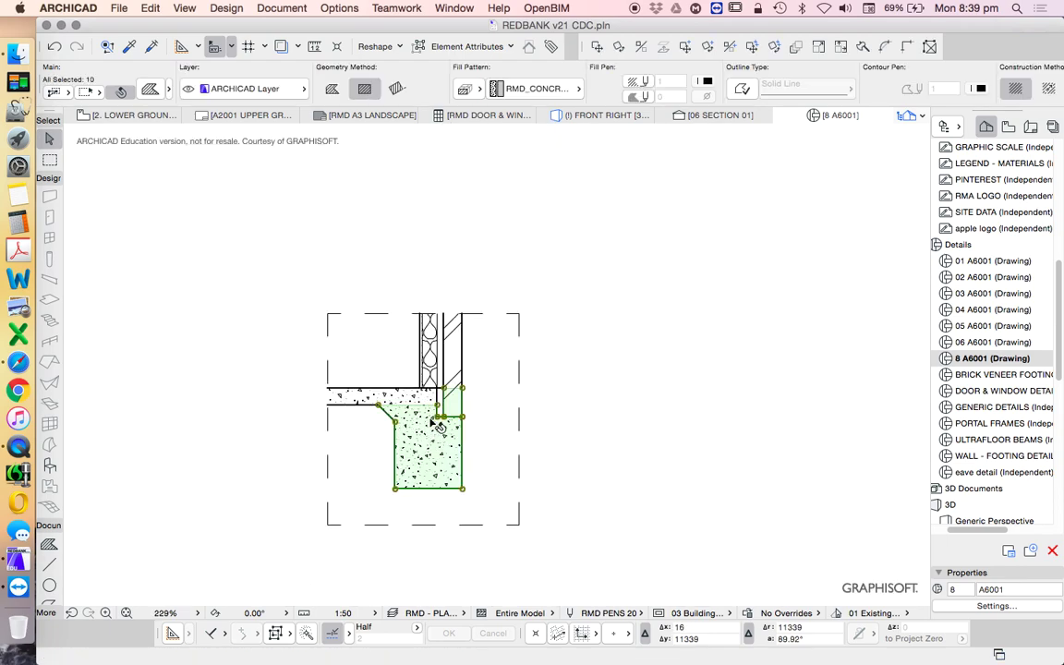
{"action": "left_click", "coordinate": [408, 399]}
{"action": "left_click", "coordinate": [433, 360]}
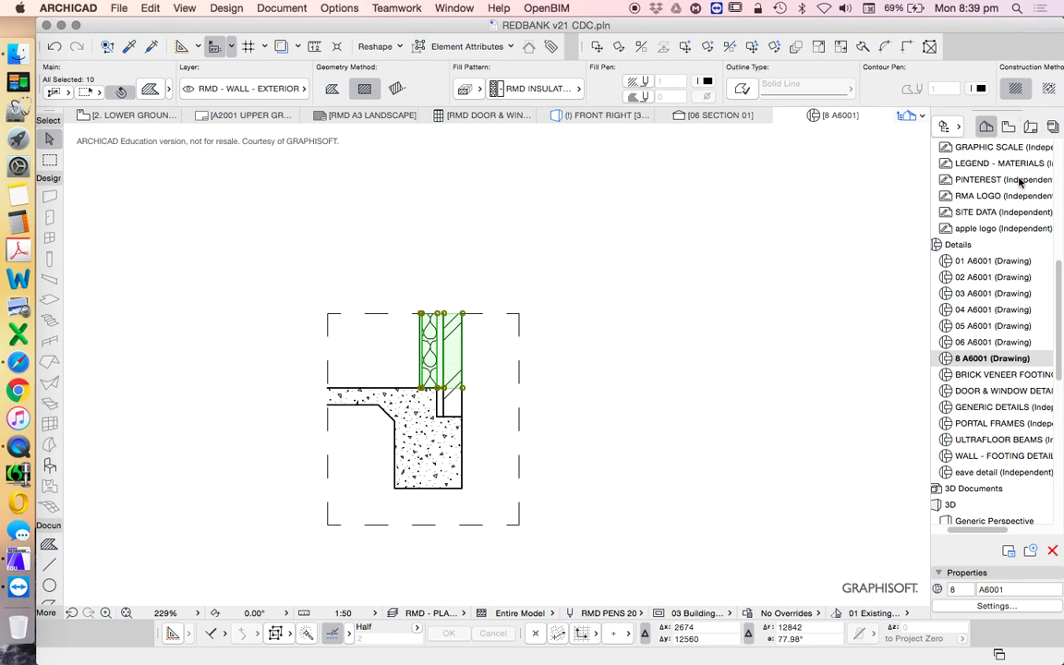
Open the 2. Lower Ground Floor plan and examine the sample wall and slab cut by section 06 beside the house
{"action": "scroll", "coordinate": [1019, 182], "scroll_direction": "up", "scroll_amount": 10}
{"action": "scroll", "coordinate": [1005, 282], "scroll_direction": "up", "scroll_amount": 5}
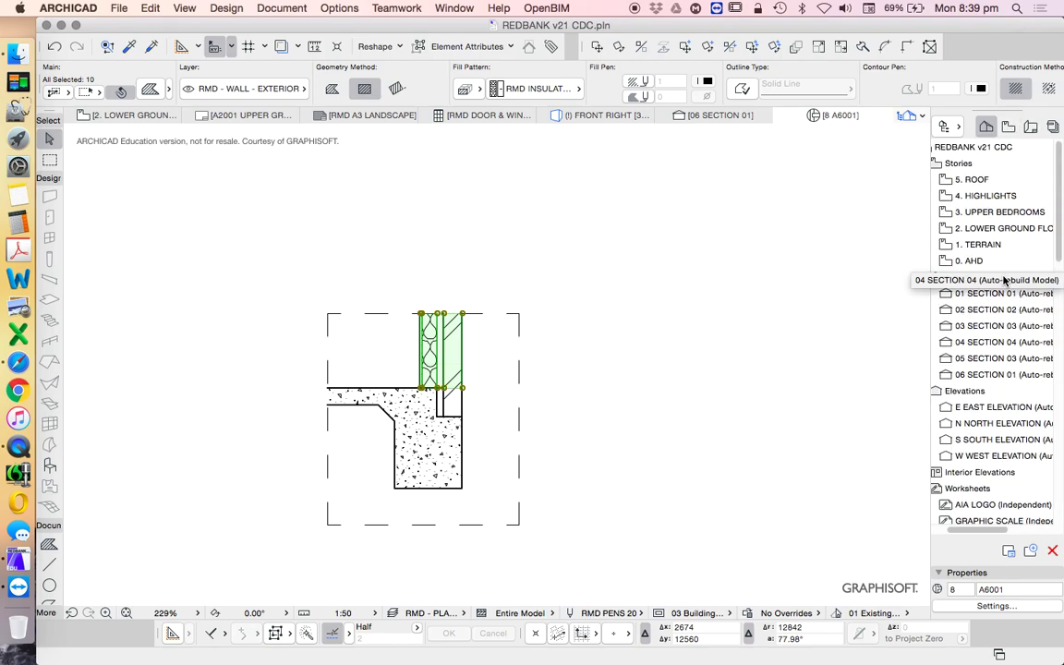
{"action": "left_click", "coordinate": [997, 212]}
{"action": "double_click", "coordinate": [977, 228]}
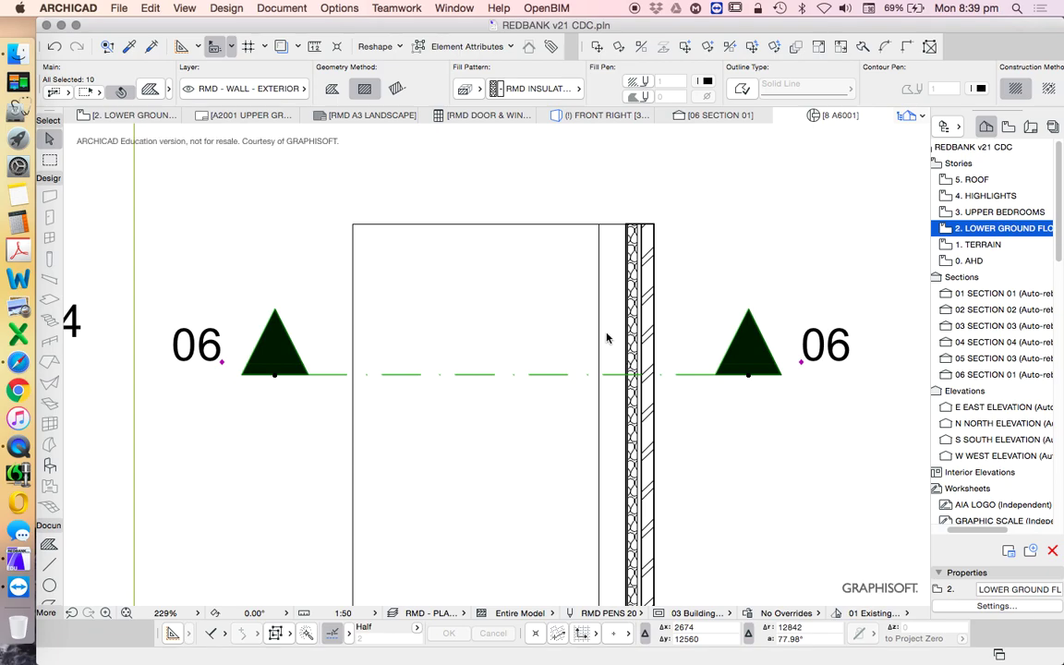
{"action": "scroll", "coordinate": [607, 323], "scroll_direction": "down", "scroll_amount": 1}
{"action": "left_click", "coordinate": [682, 290]}
{"action": "scroll", "coordinate": [700, 302], "scroll_direction": "down", "scroll_amount": 3}
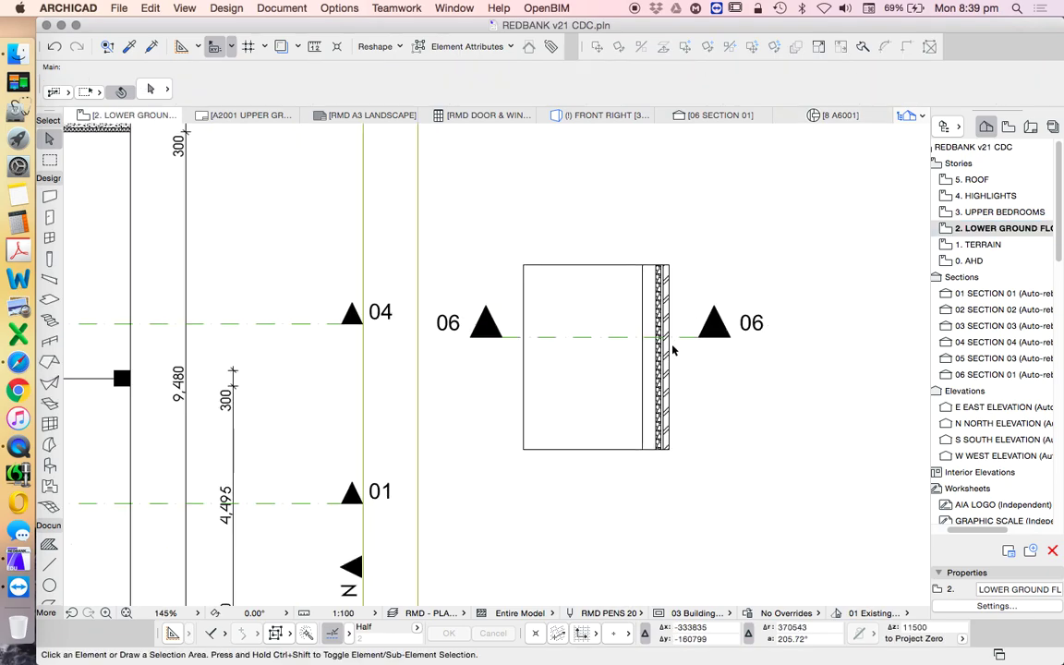
{"action": "scroll", "coordinate": [720, 384], "scroll_direction": "up", "scroll_amount": 2}
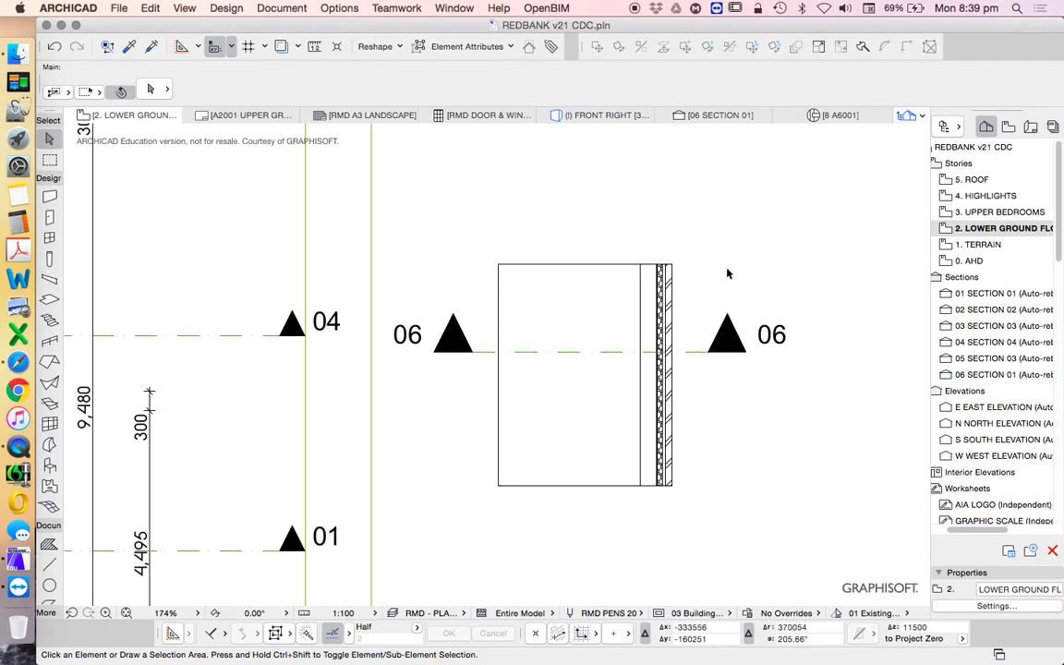
{"action": "scroll", "coordinate": [727, 274], "scroll_direction": "down", "scroll_amount": 4}
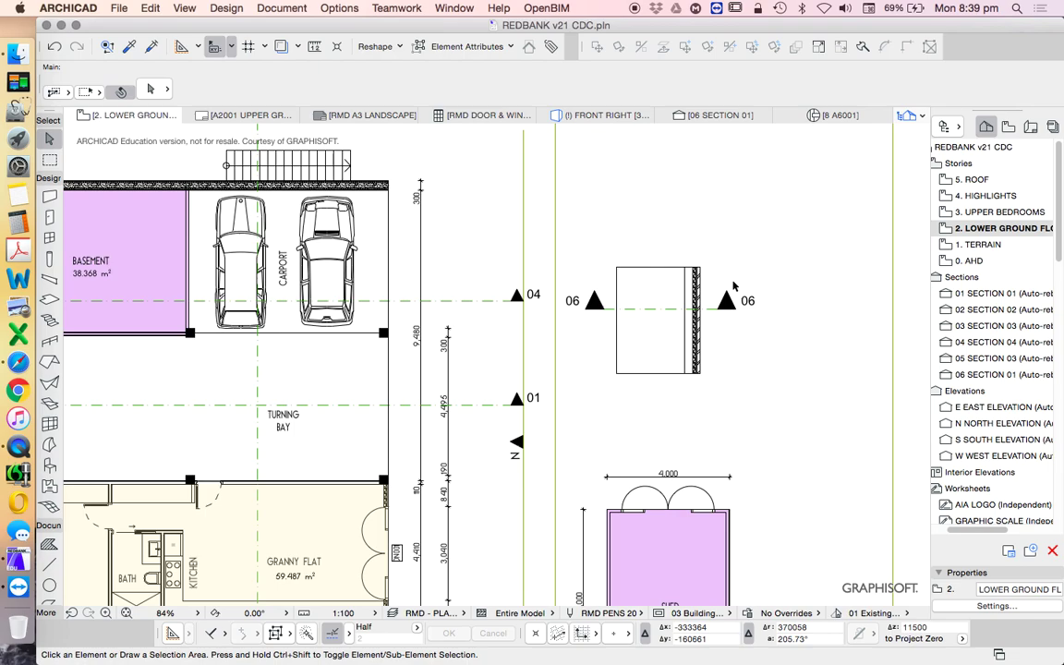
{"action": "scroll", "coordinate": [738, 273], "scroll_direction": "down", "scroll_amount": 5}
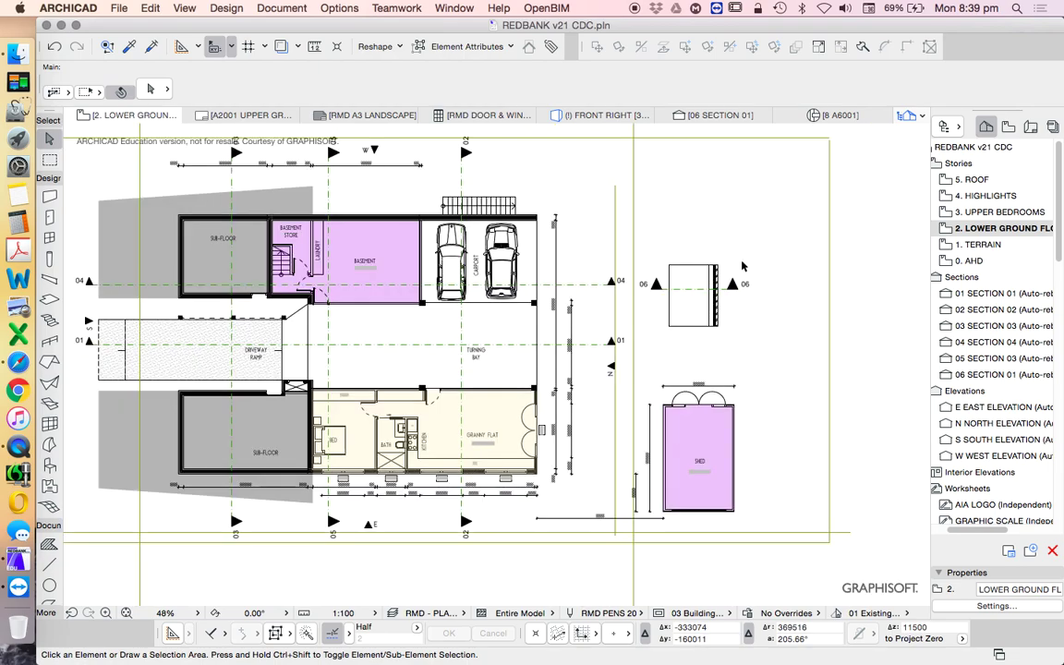
{"action": "scroll", "coordinate": [741, 266], "scroll_direction": "up", "scroll_amount": 2}
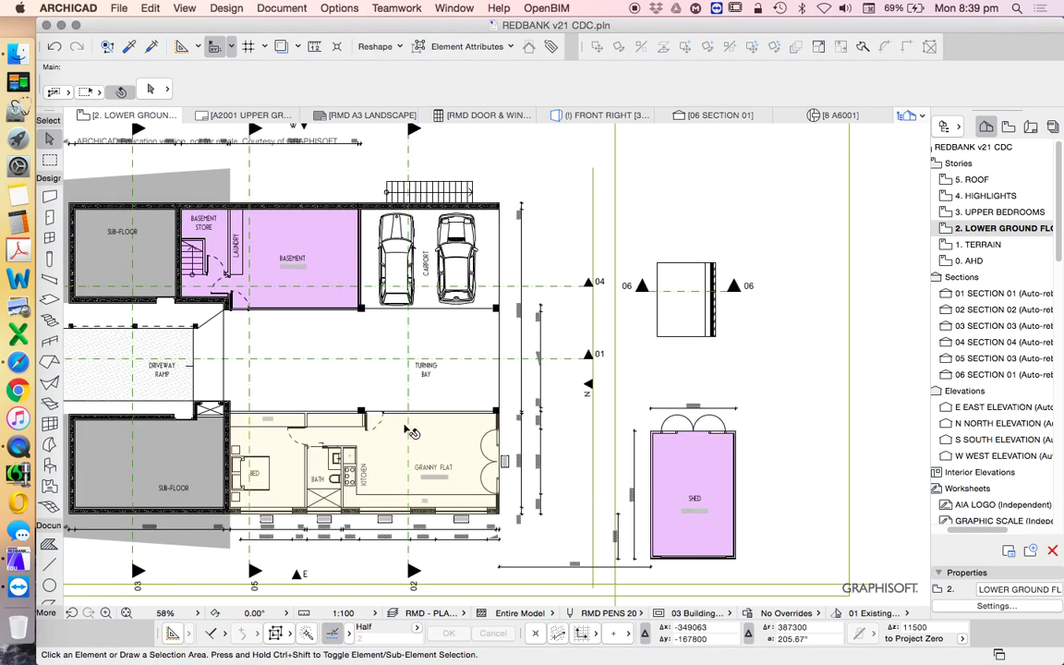
{"action": "scroll", "coordinate": [436, 399], "scroll_direction": "down", "scroll_amount": 2}
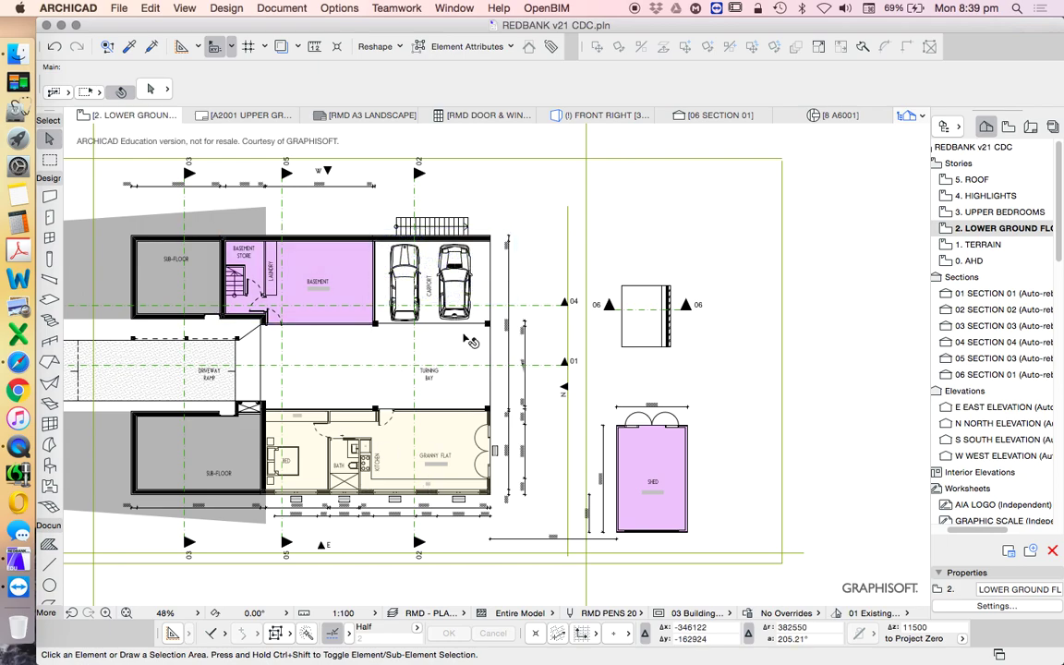
{"action": "scroll", "coordinate": [465, 319], "scroll_direction": "down", "scroll_amount": 3}
Show the entire model in 3D and view the house, shed and sample wall together from a raised angle
{"action": "right_click", "coordinate": [728, 244]}
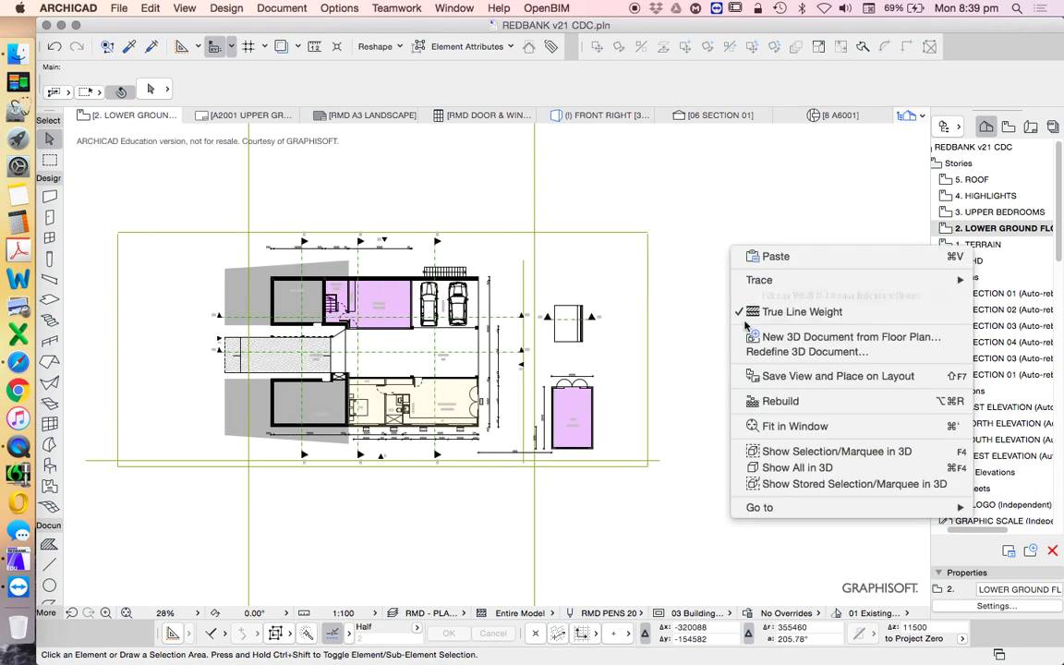
{"action": "left_click", "coordinate": [803, 477]}
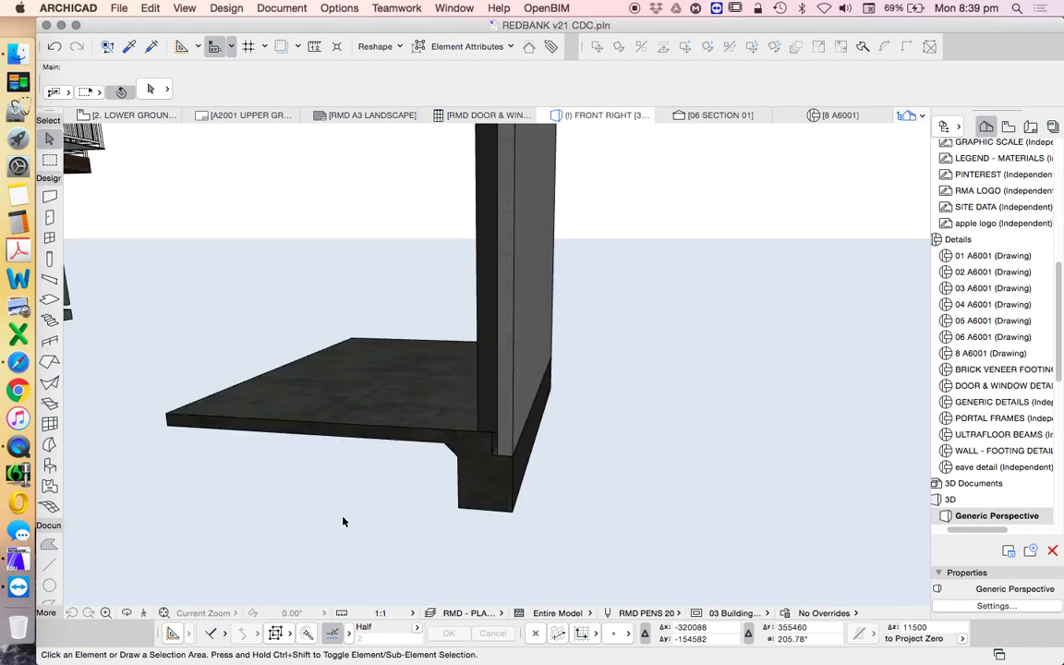
{"action": "left_click", "coordinate": [163, 612]}
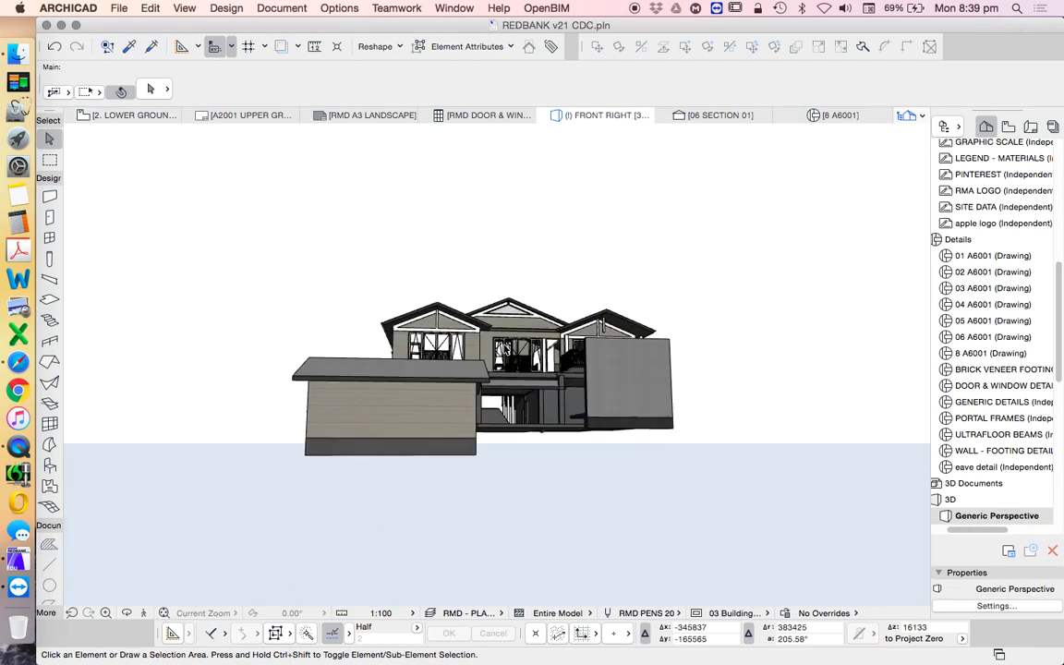
{"action": "left_click", "coordinate": [127, 613]}
{"action": "left_click_drag", "start_coordinate": [490, 403], "coordinate": [803, 402]}
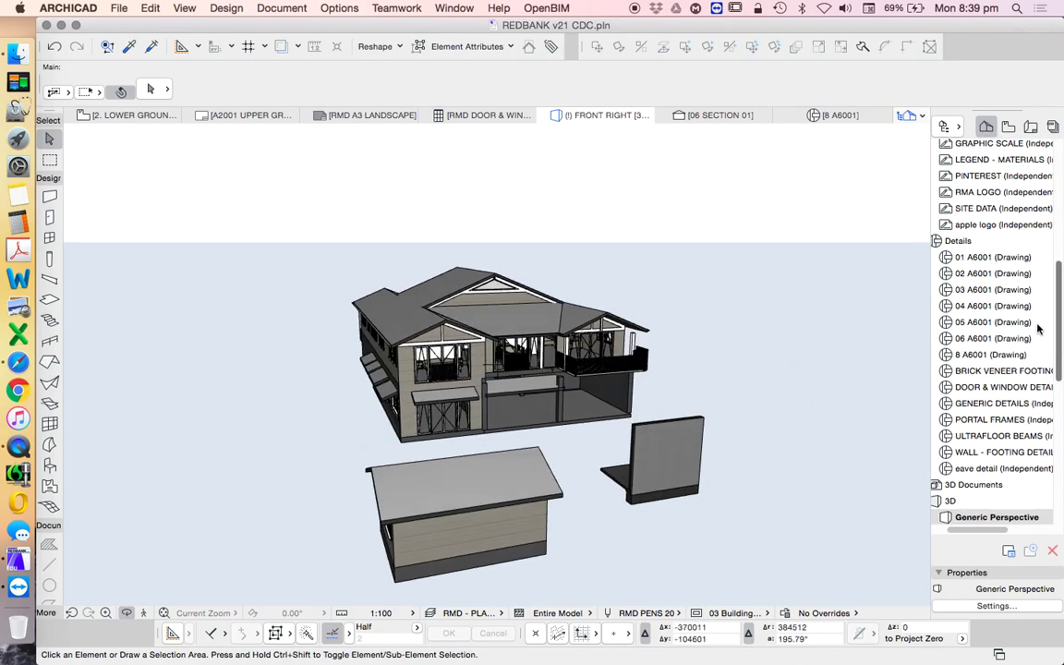
Return to the stories and sections in the project map
{"action": "scroll", "coordinate": [997, 324], "scroll_direction": "up", "scroll_amount": 10}
{"action": "scroll", "coordinate": [1026, 324], "scroll_direction": "up", "scroll_amount": 3}
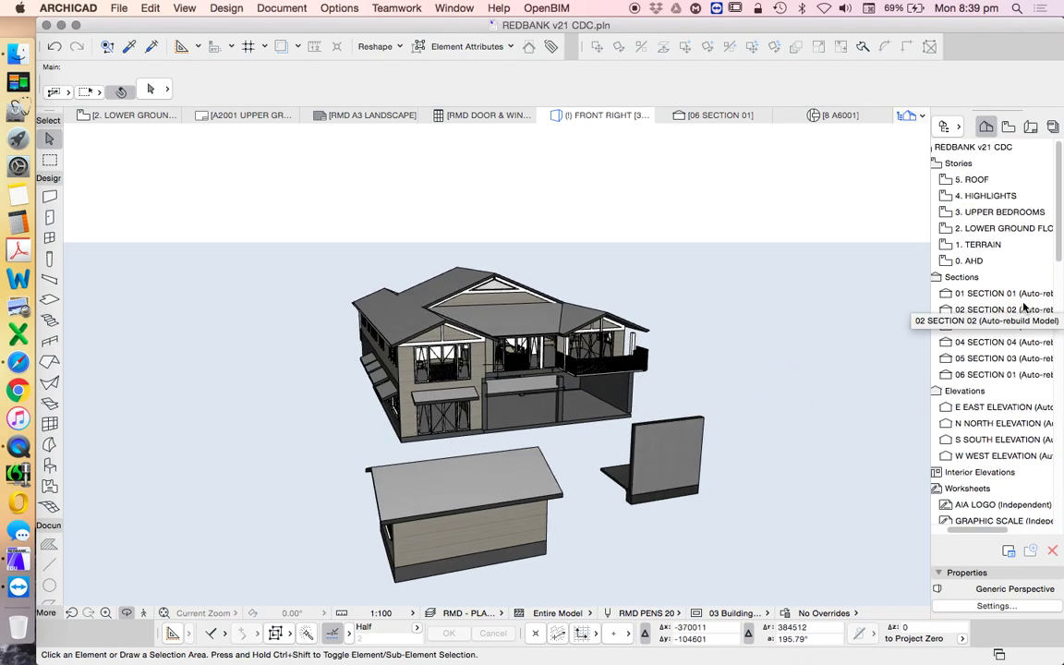